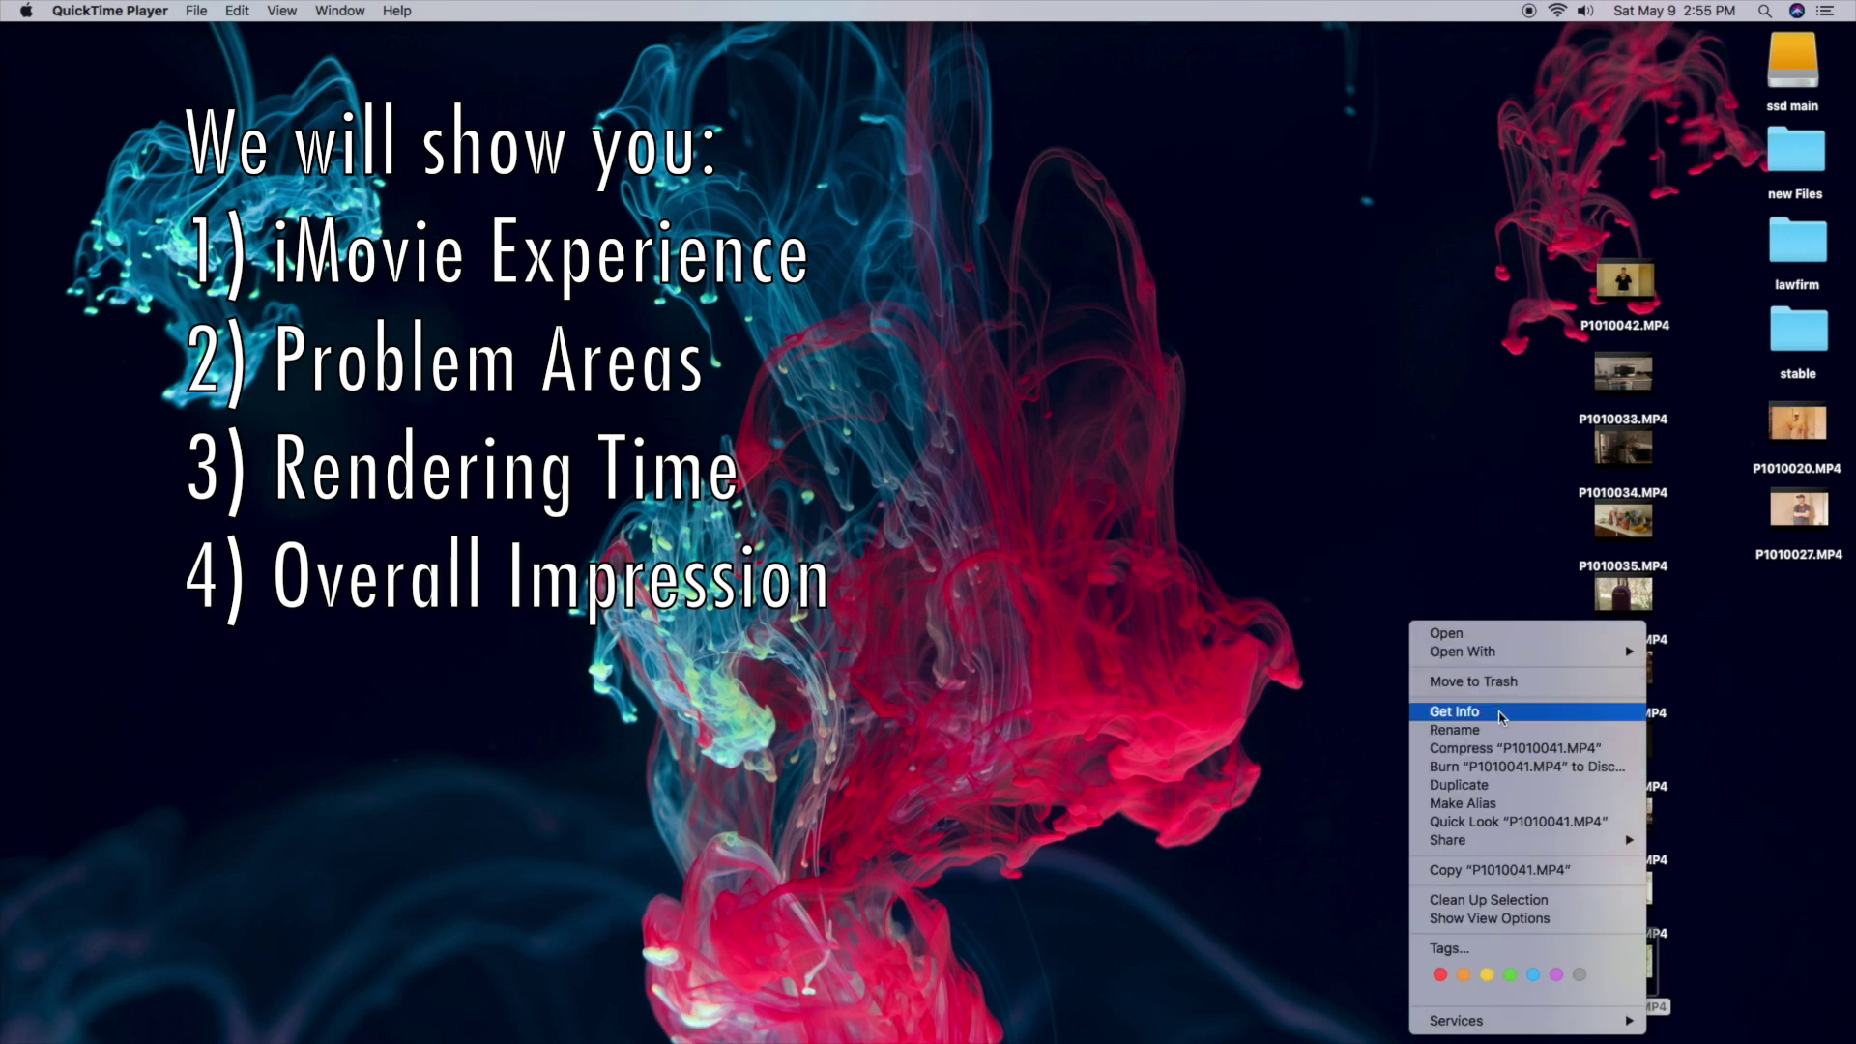
# - Inspect the file information of P1010041.MP4, including its dimensions and codecs, and quit QuickTime Player
pyautogui.click(1500, 714)
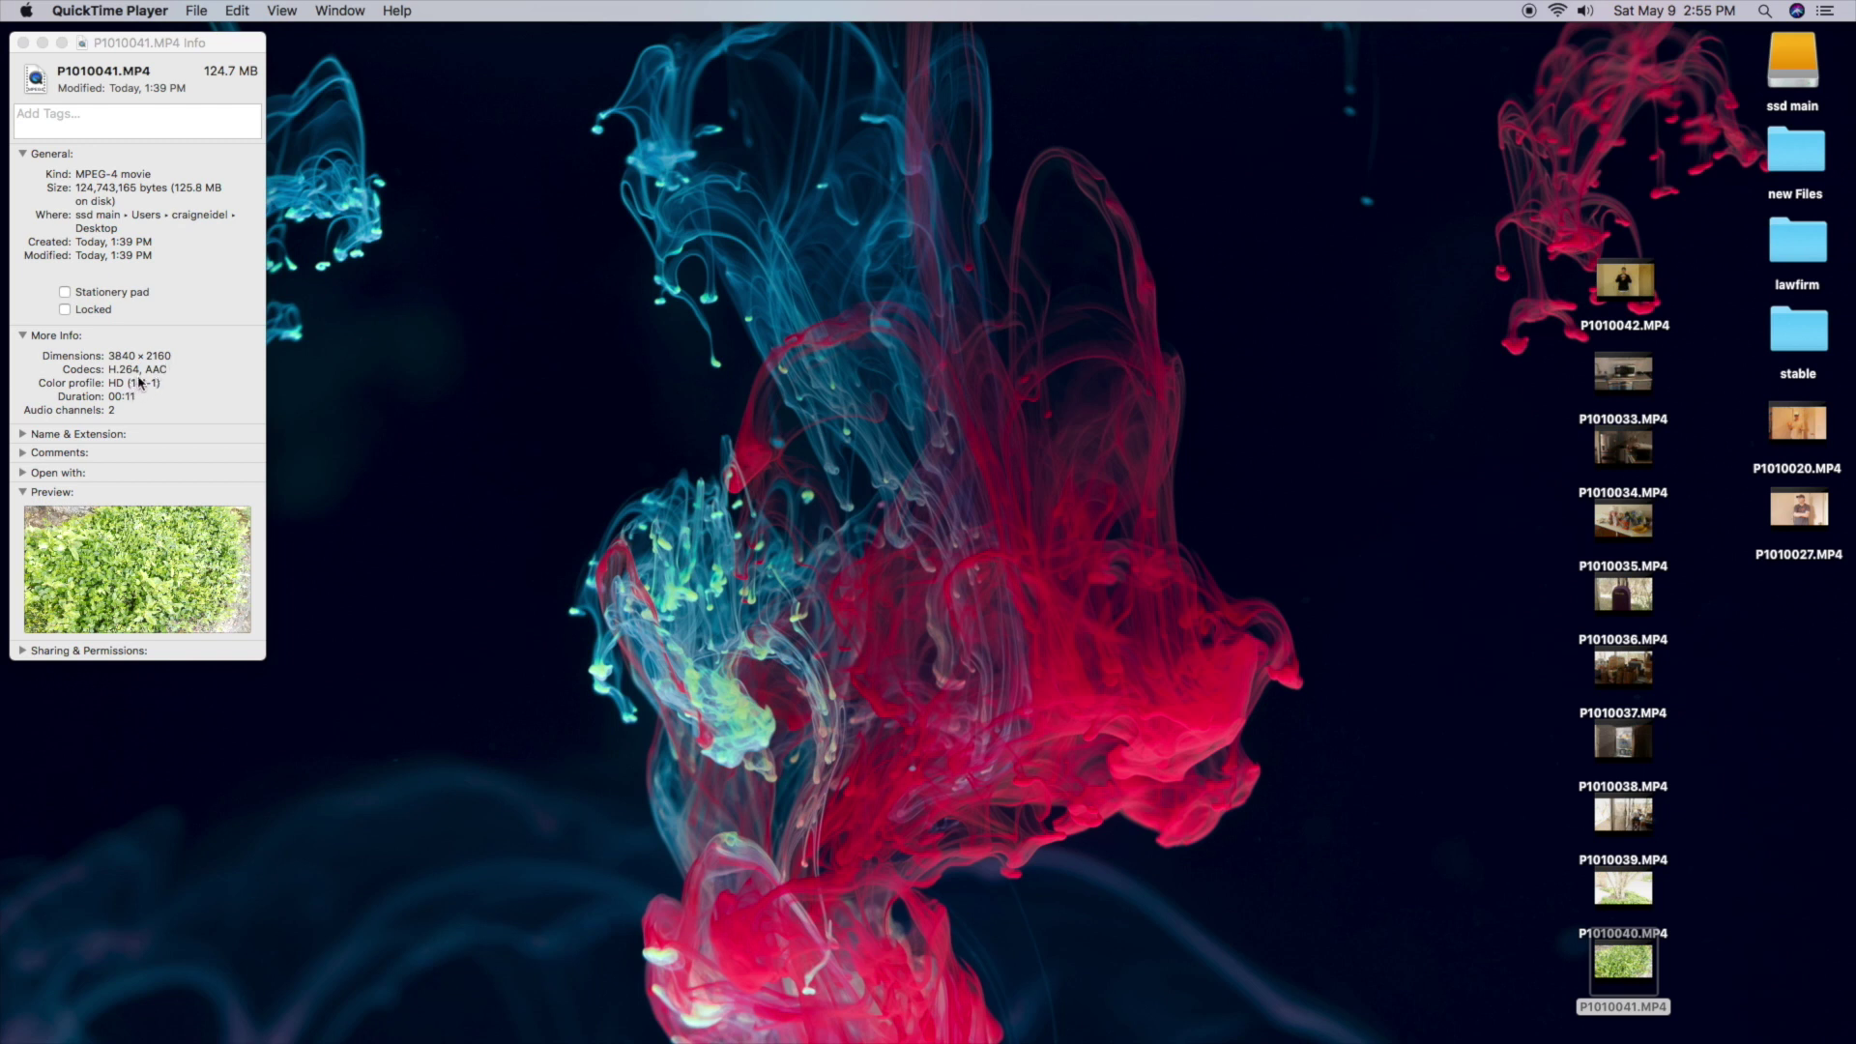
pyautogui.click(23, 43)
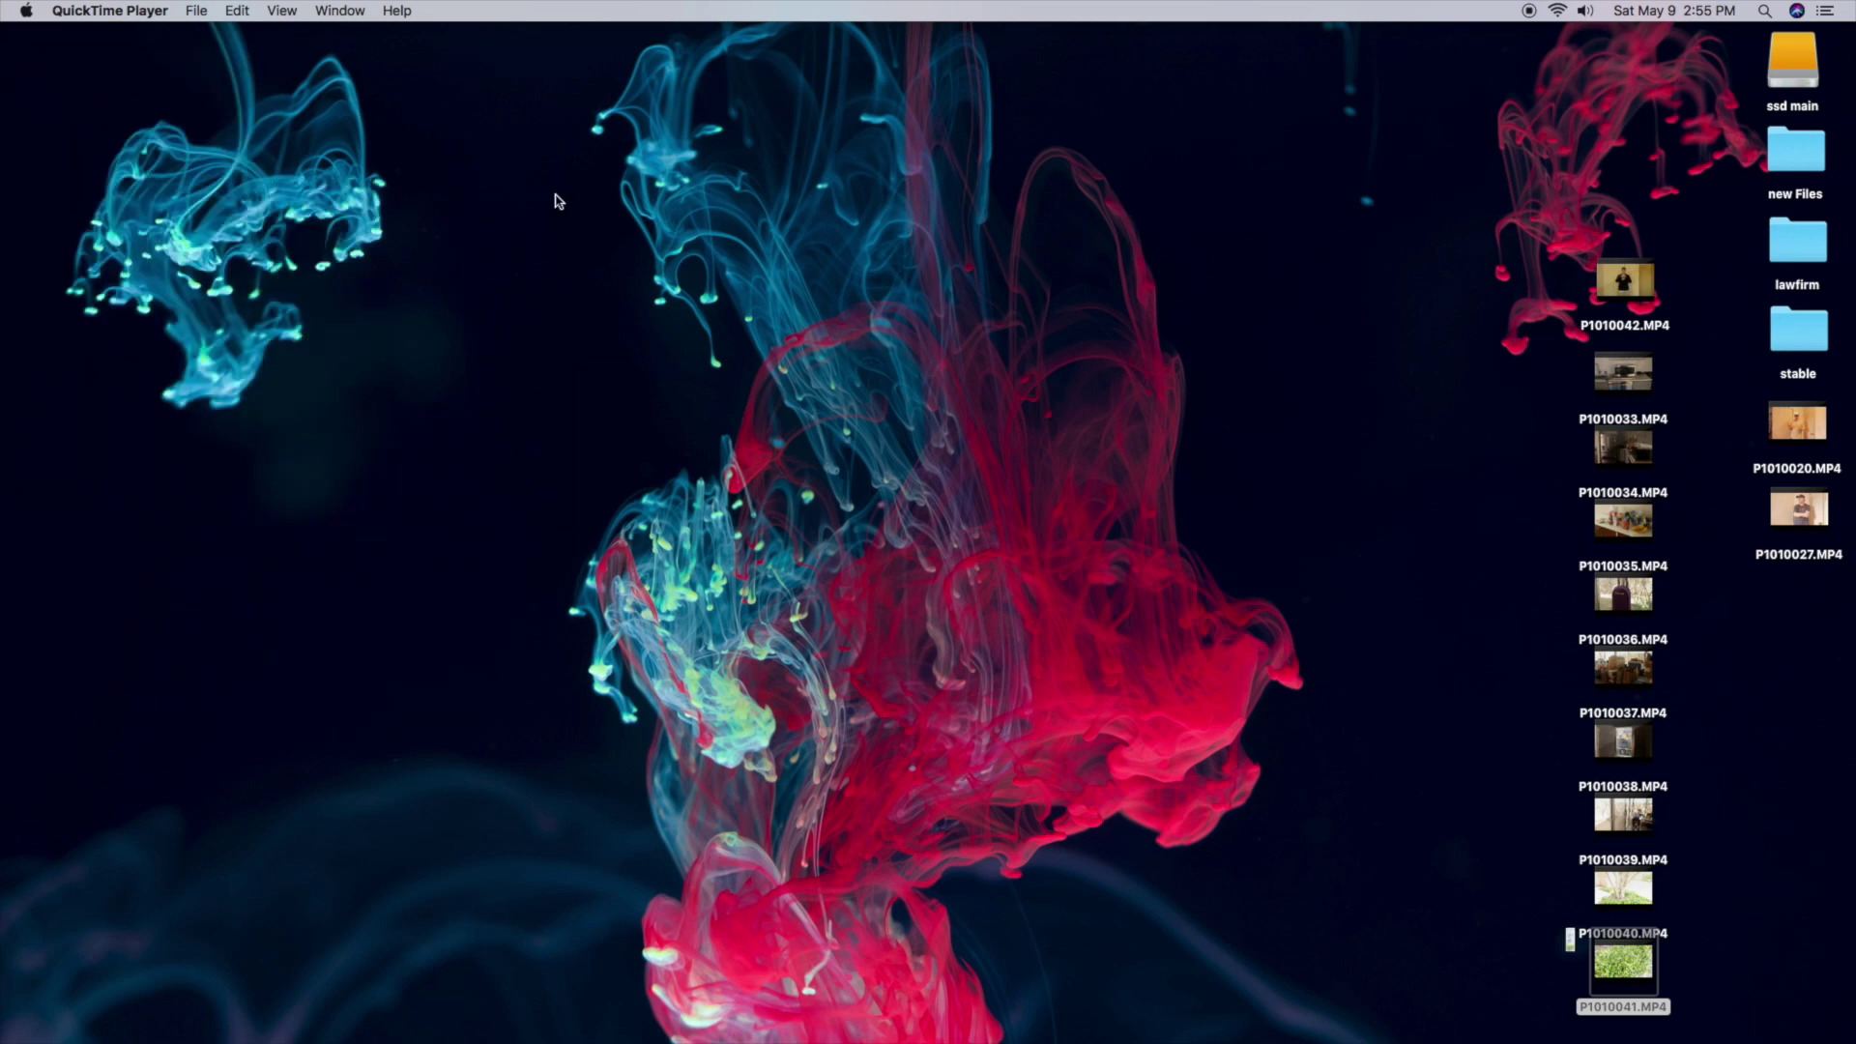
pyautogui.press('super+q')
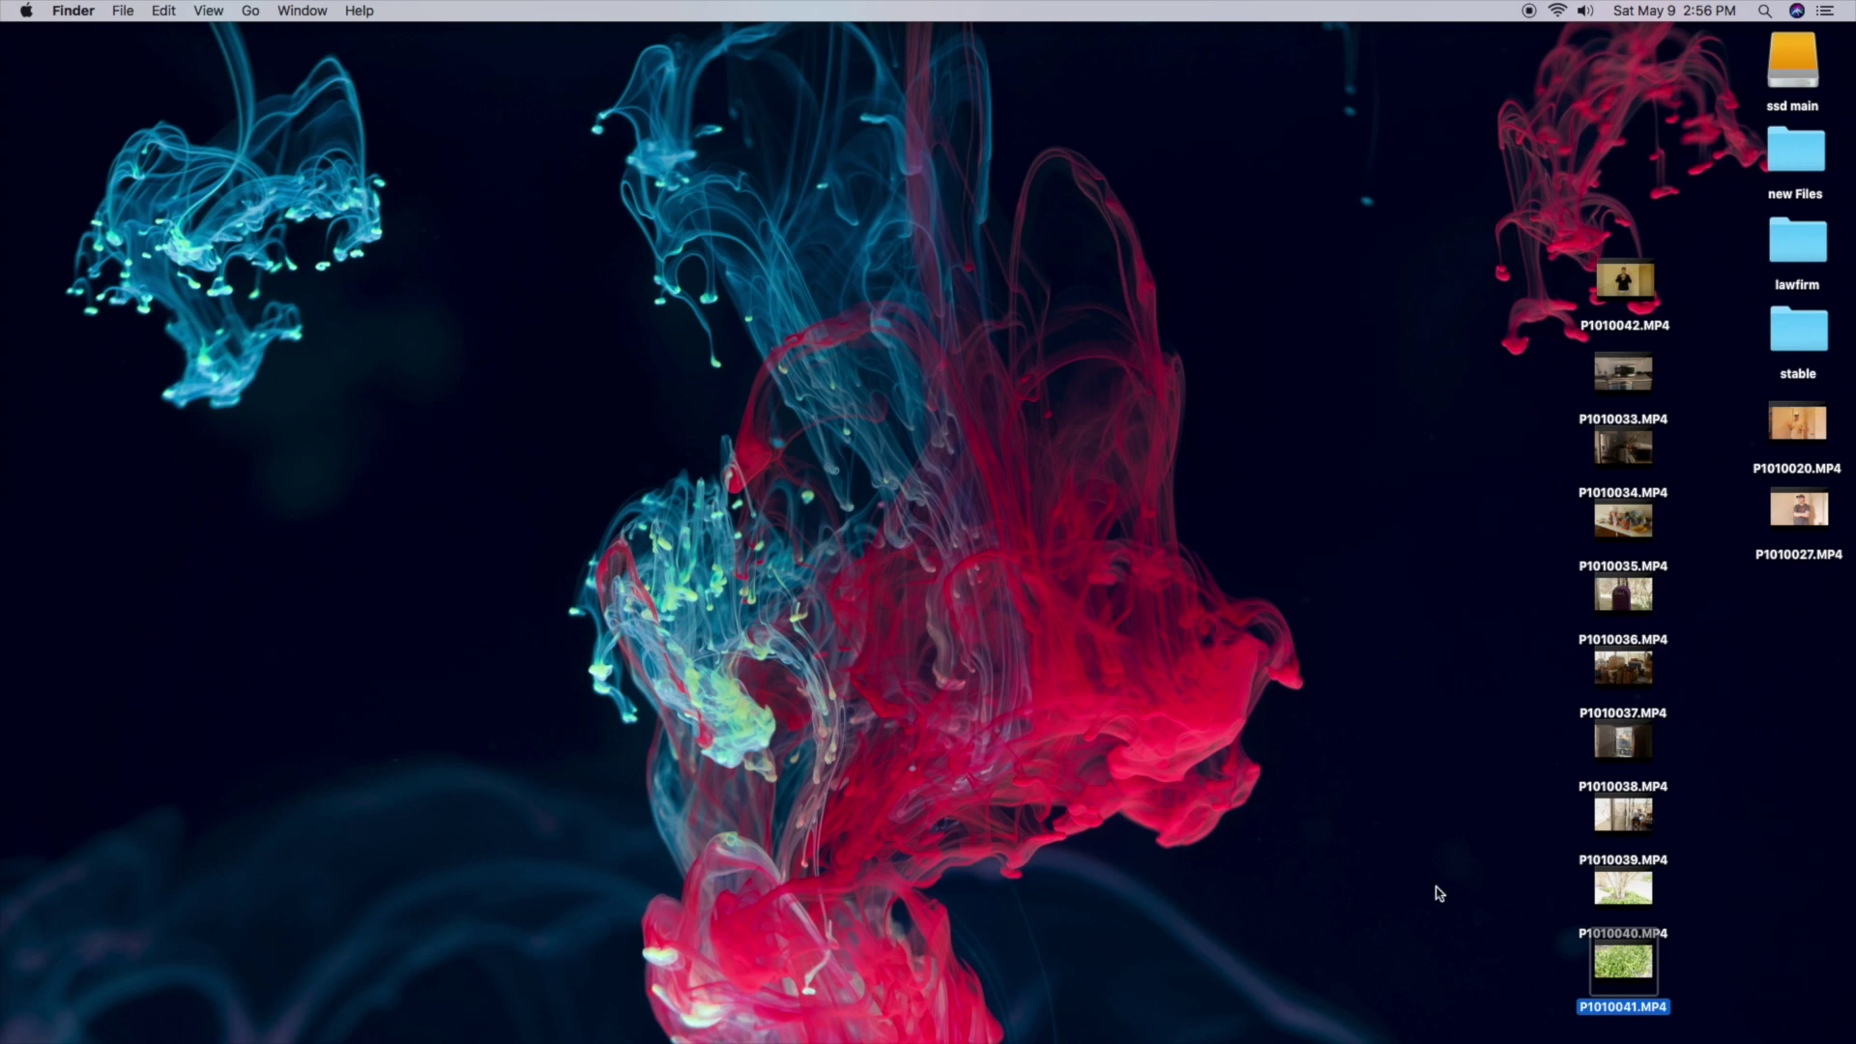
# - Switch to iMovie and open the 4K project from the projects overview
pyautogui.moveTo(1598, 611)
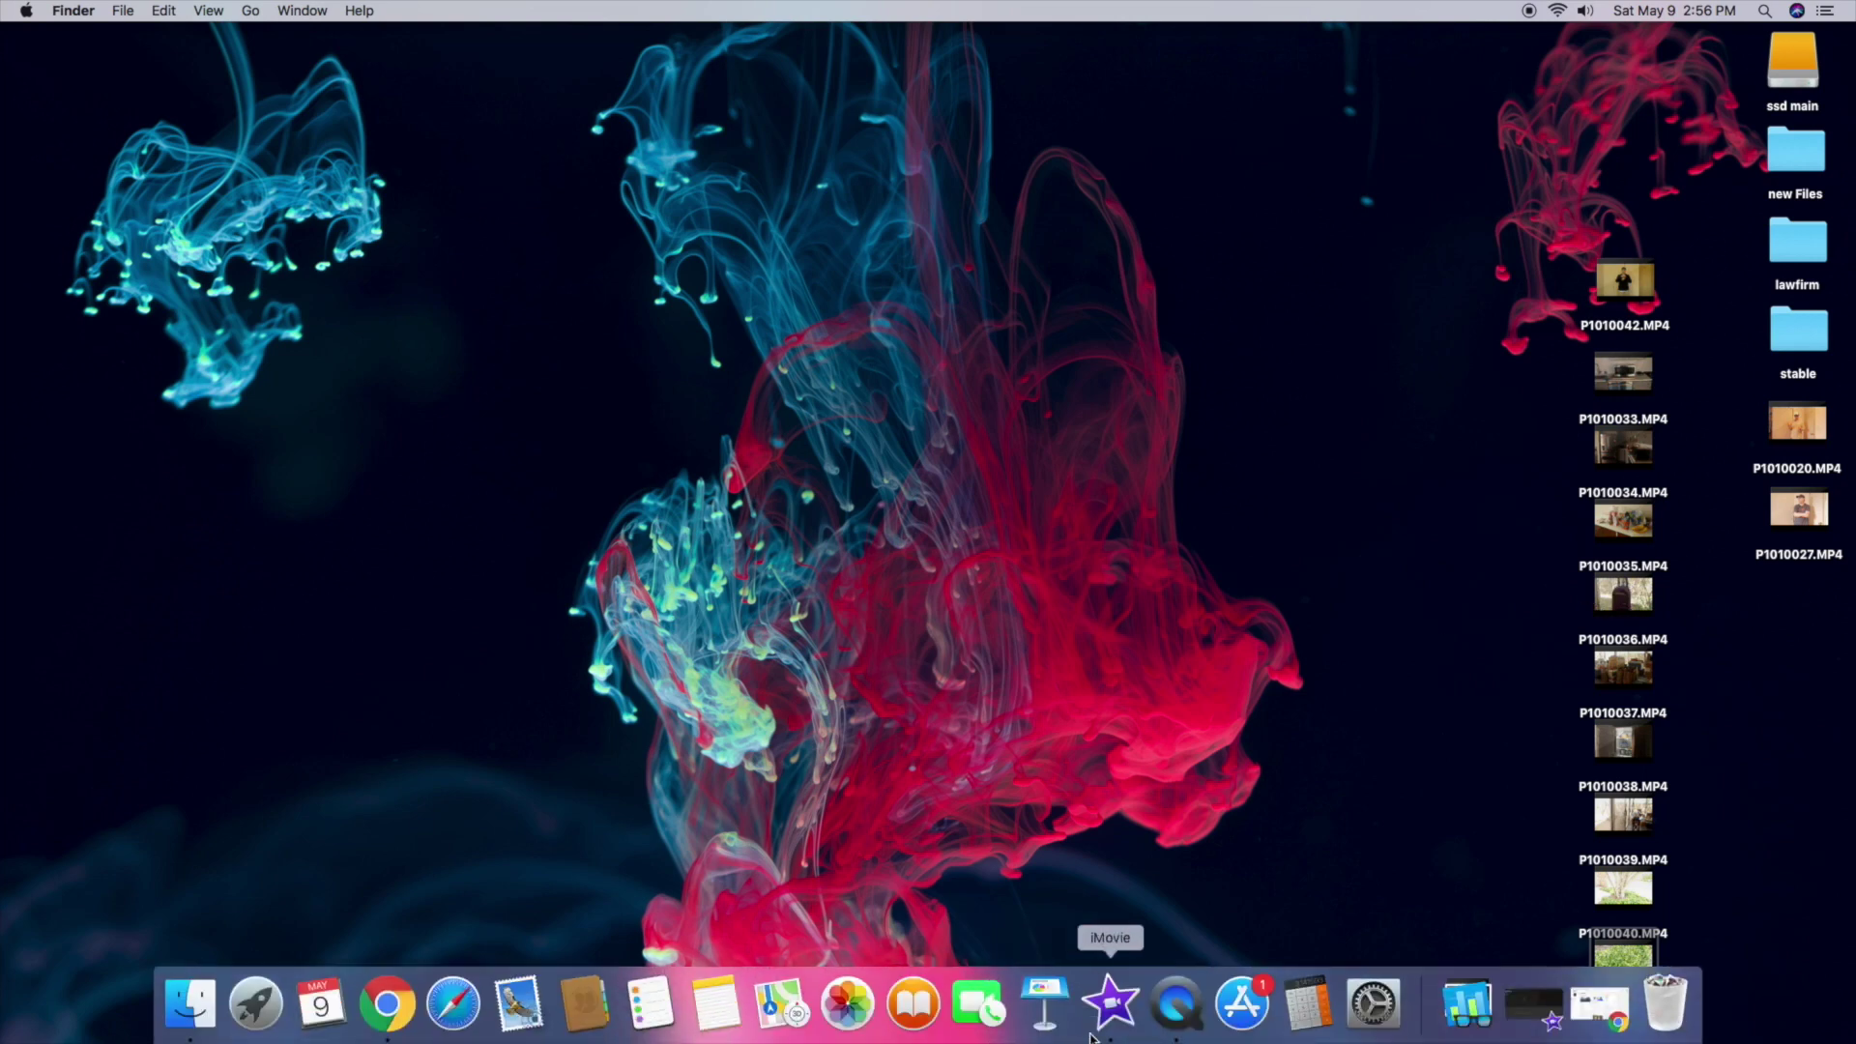
pyautogui.click(1111, 1006)
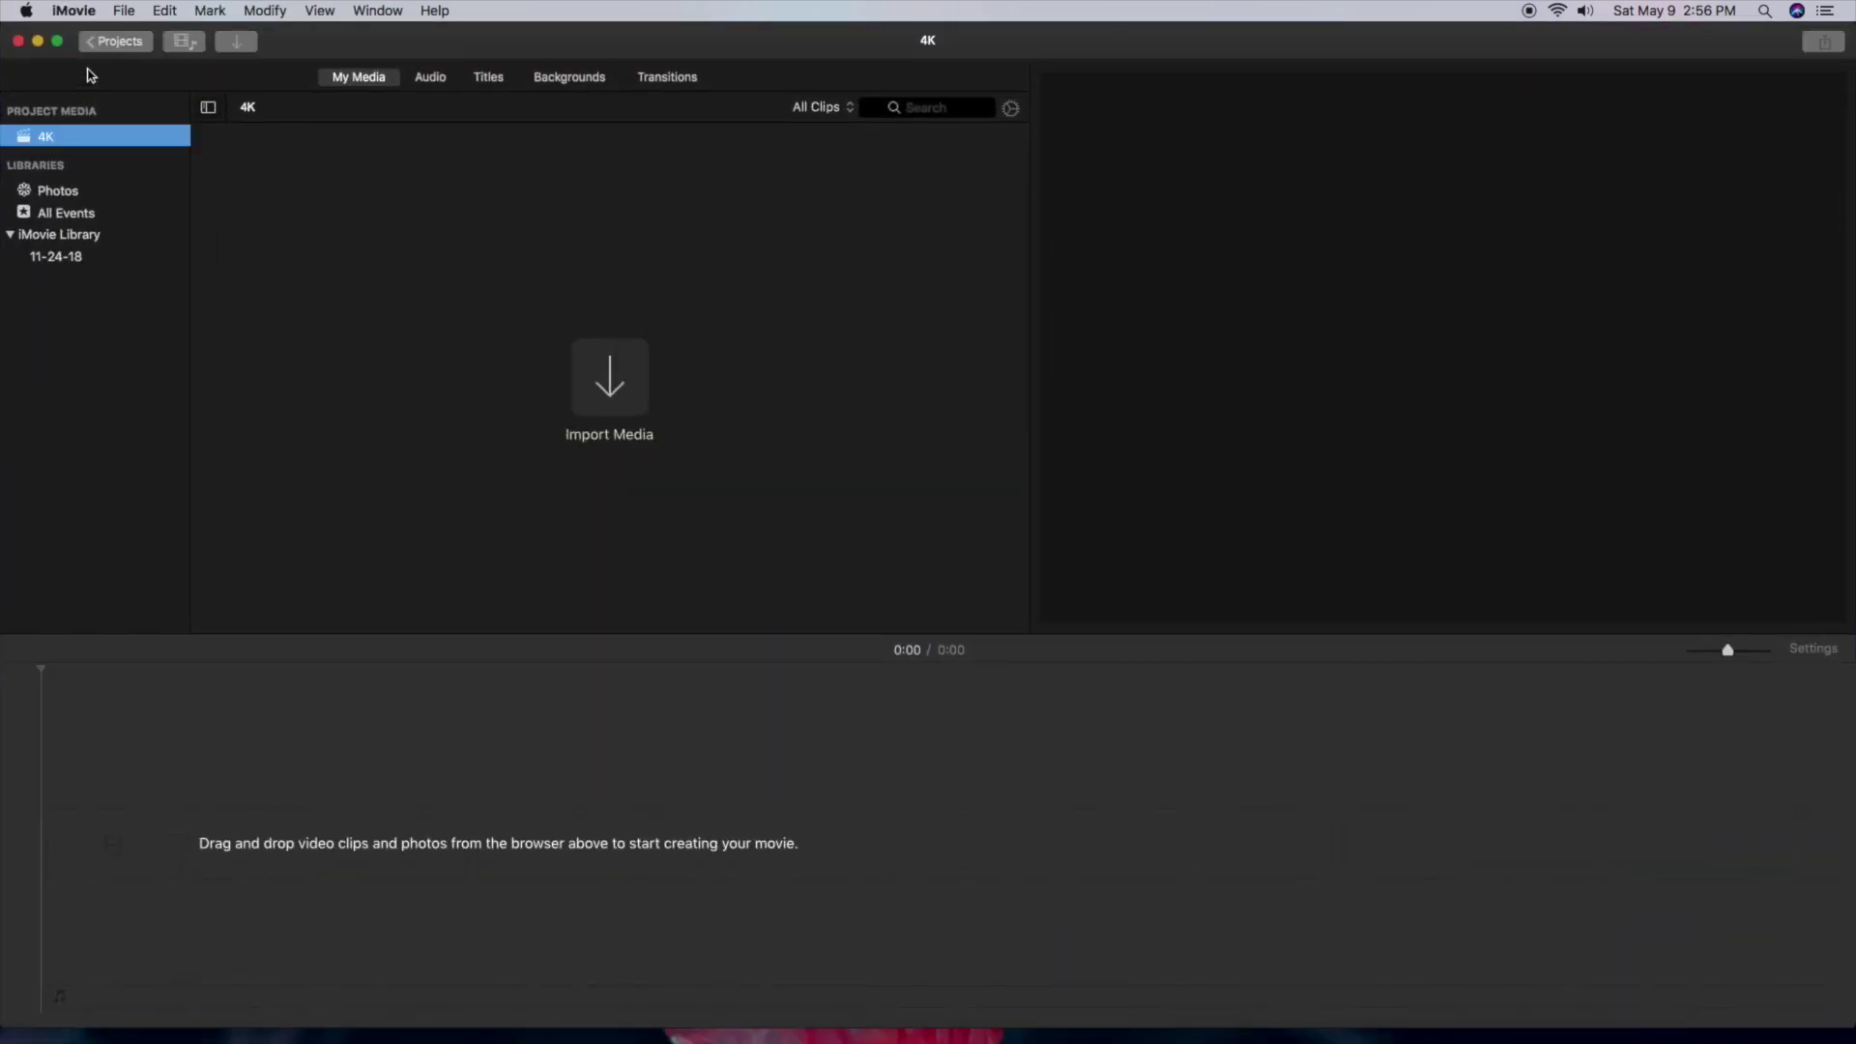
pyautogui.click(103, 44)
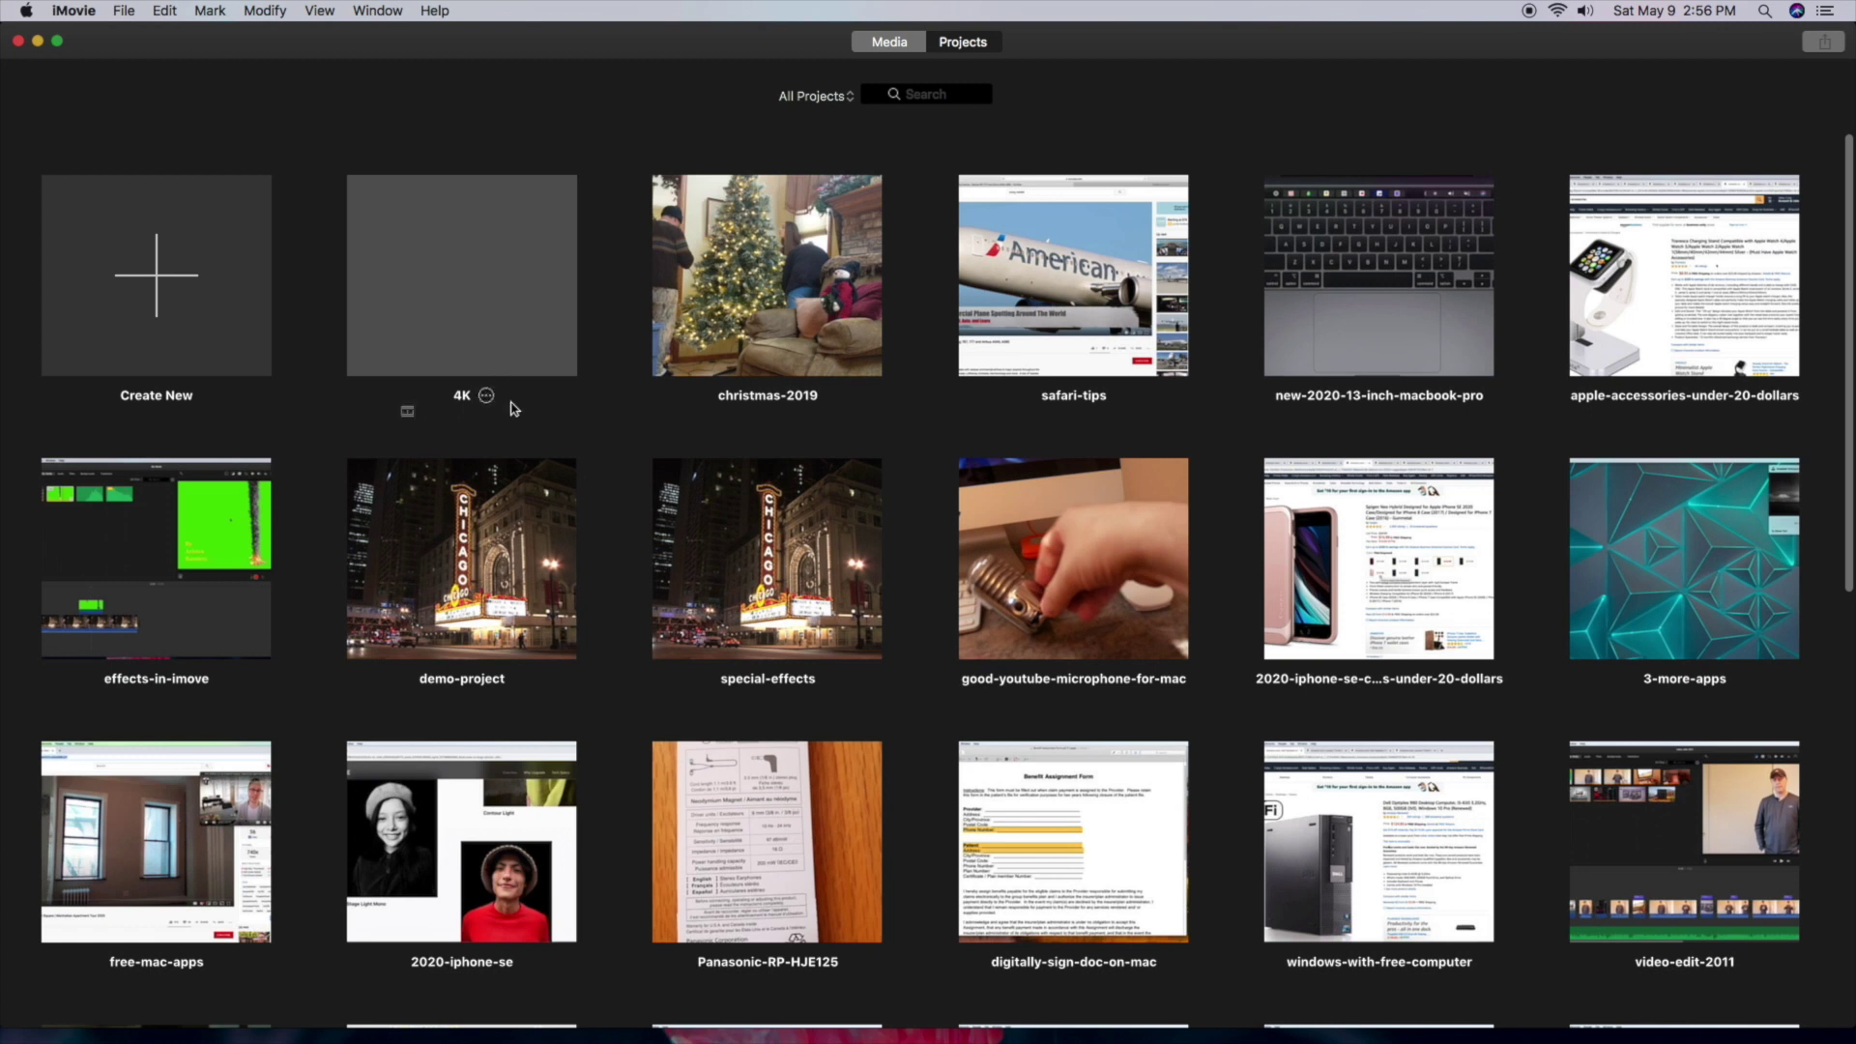
pyautogui.doubleClick(487, 279)
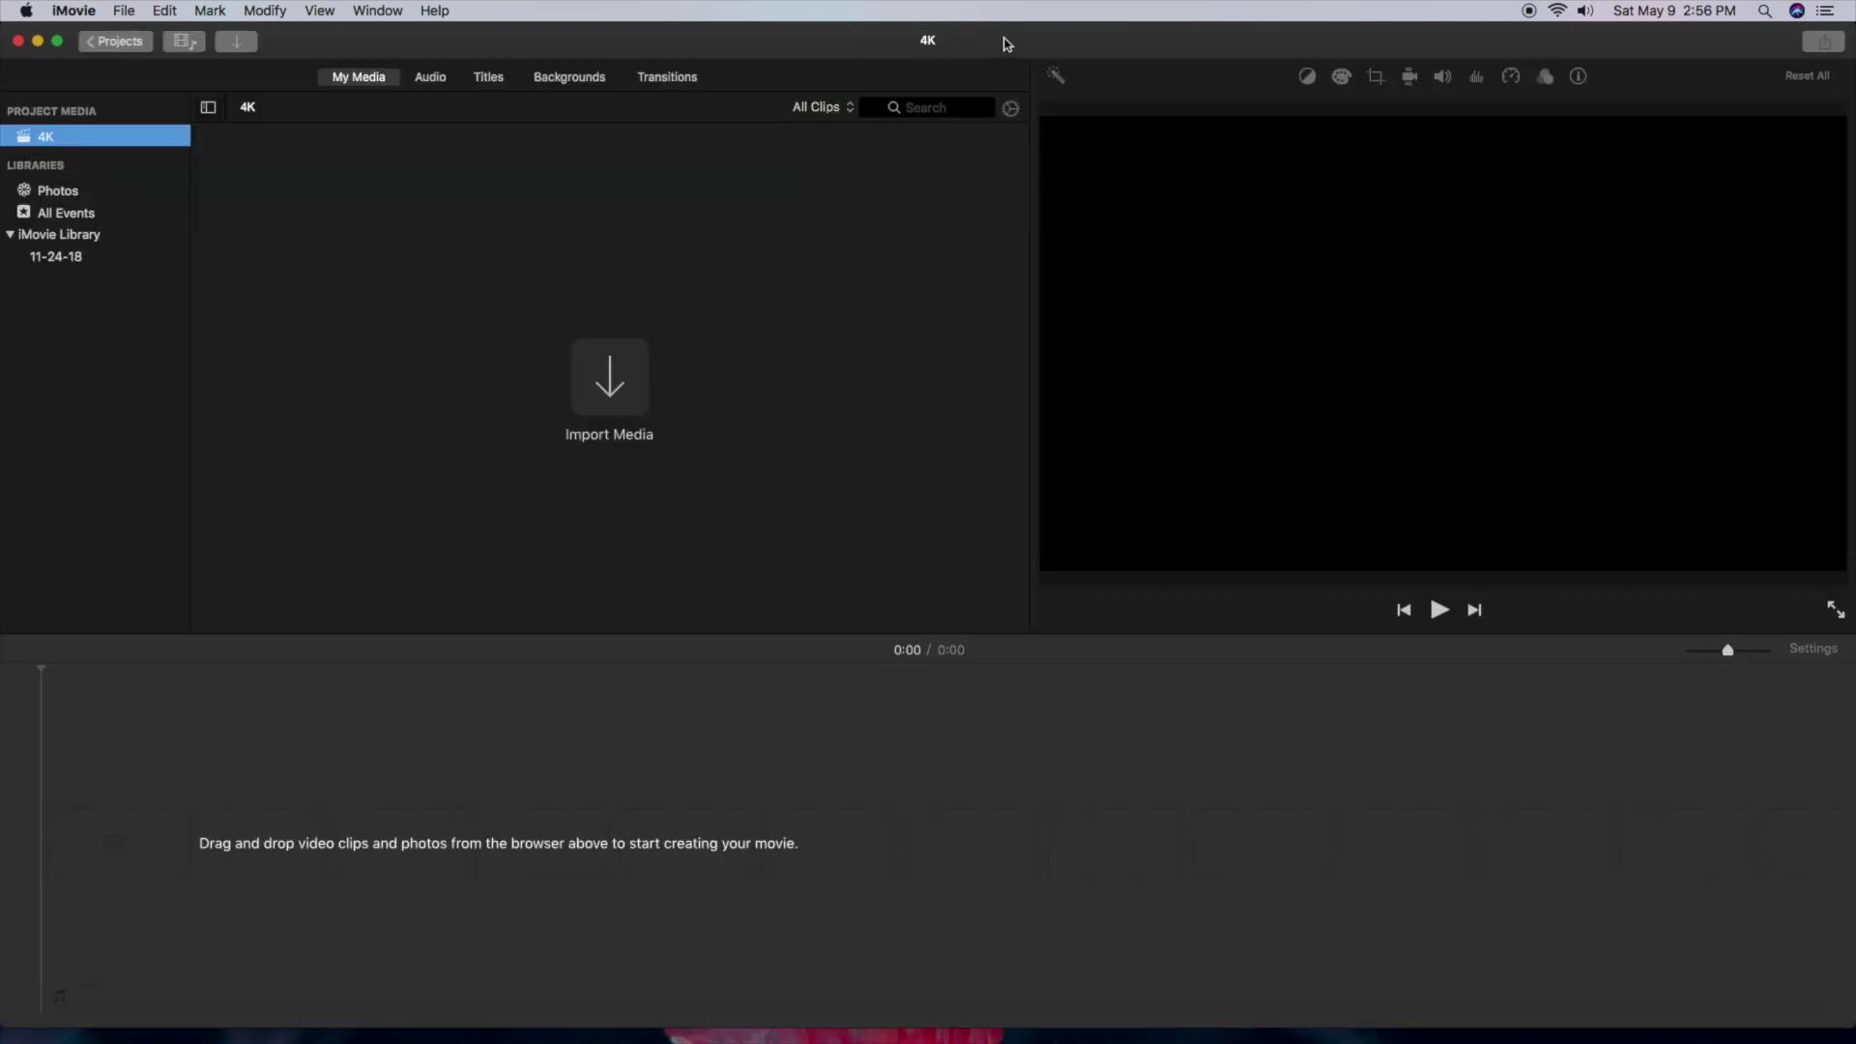
# - Import the desktop clips P1010033.MP4 through P1010041.MP4 into the 4K project's media, moving the window aside and back
pyautogui.moveTo(1081, 36); pyautogui.dragTo(775, 108)
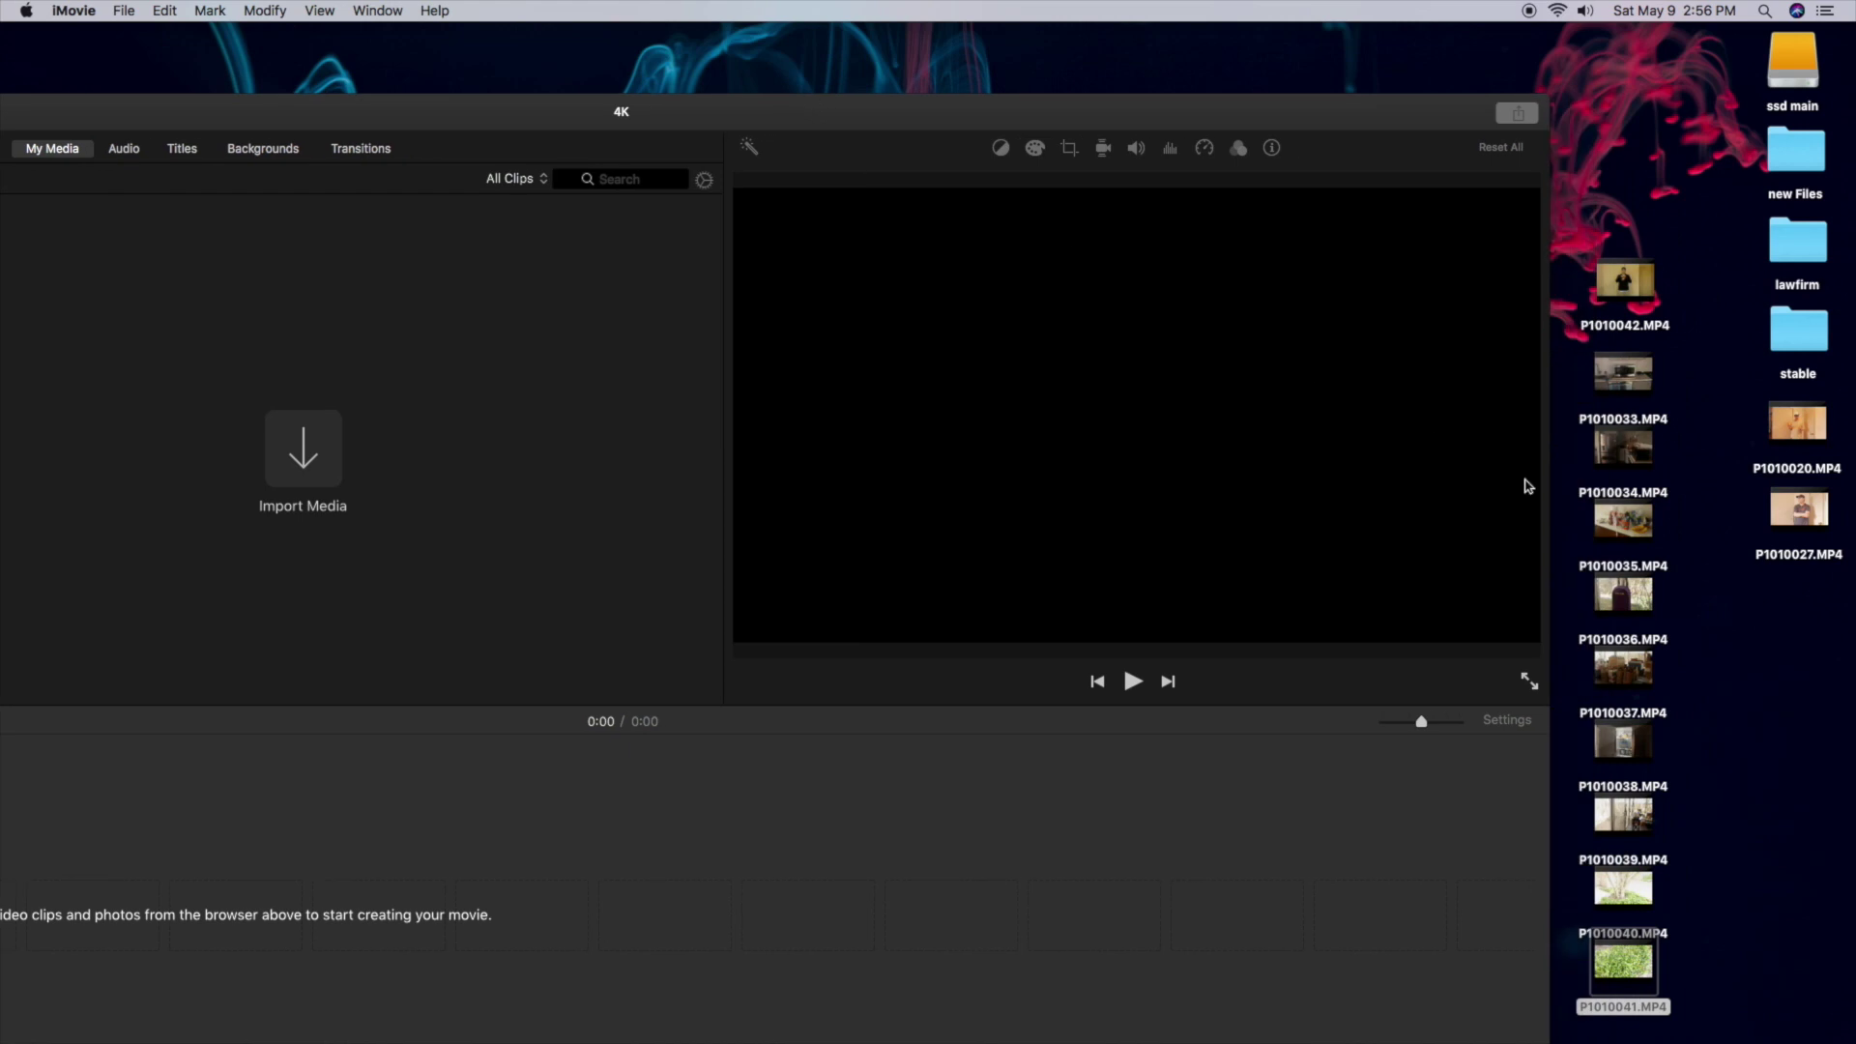
pyautogui.click(1654, 405)
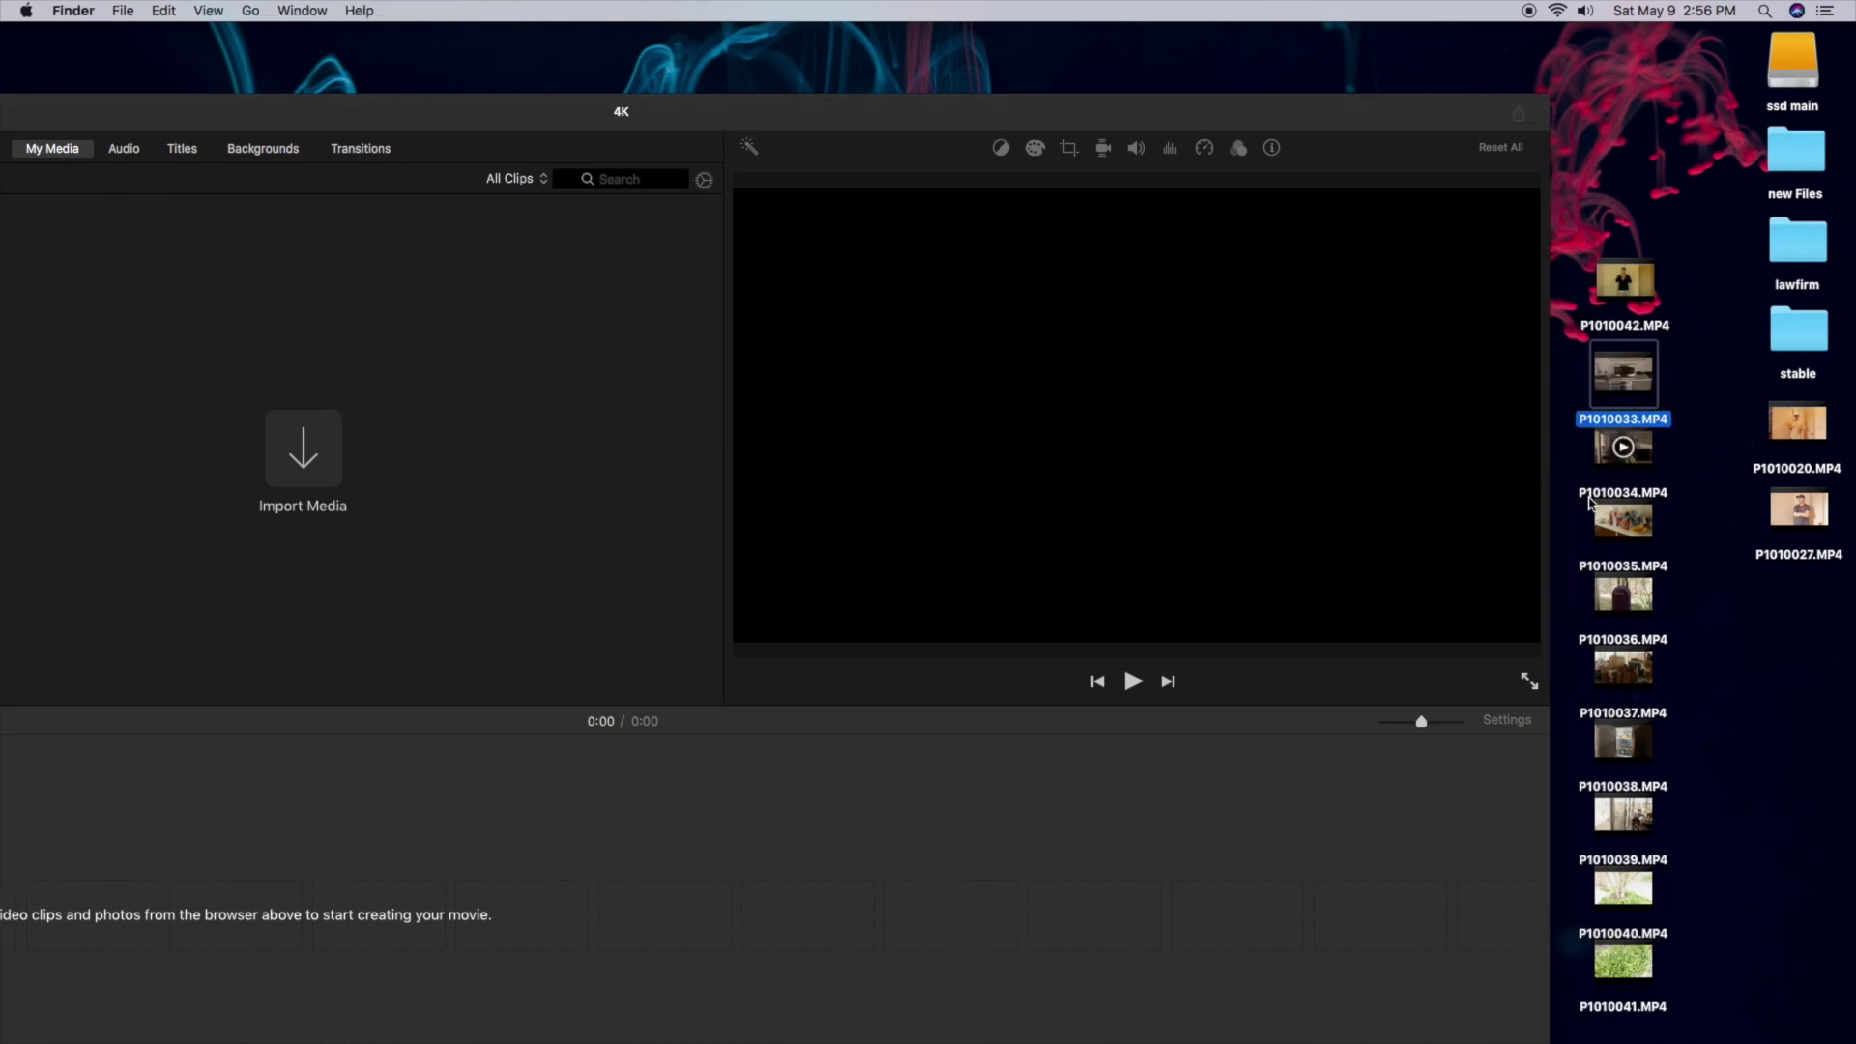
pyautogui.click(1650, 970)
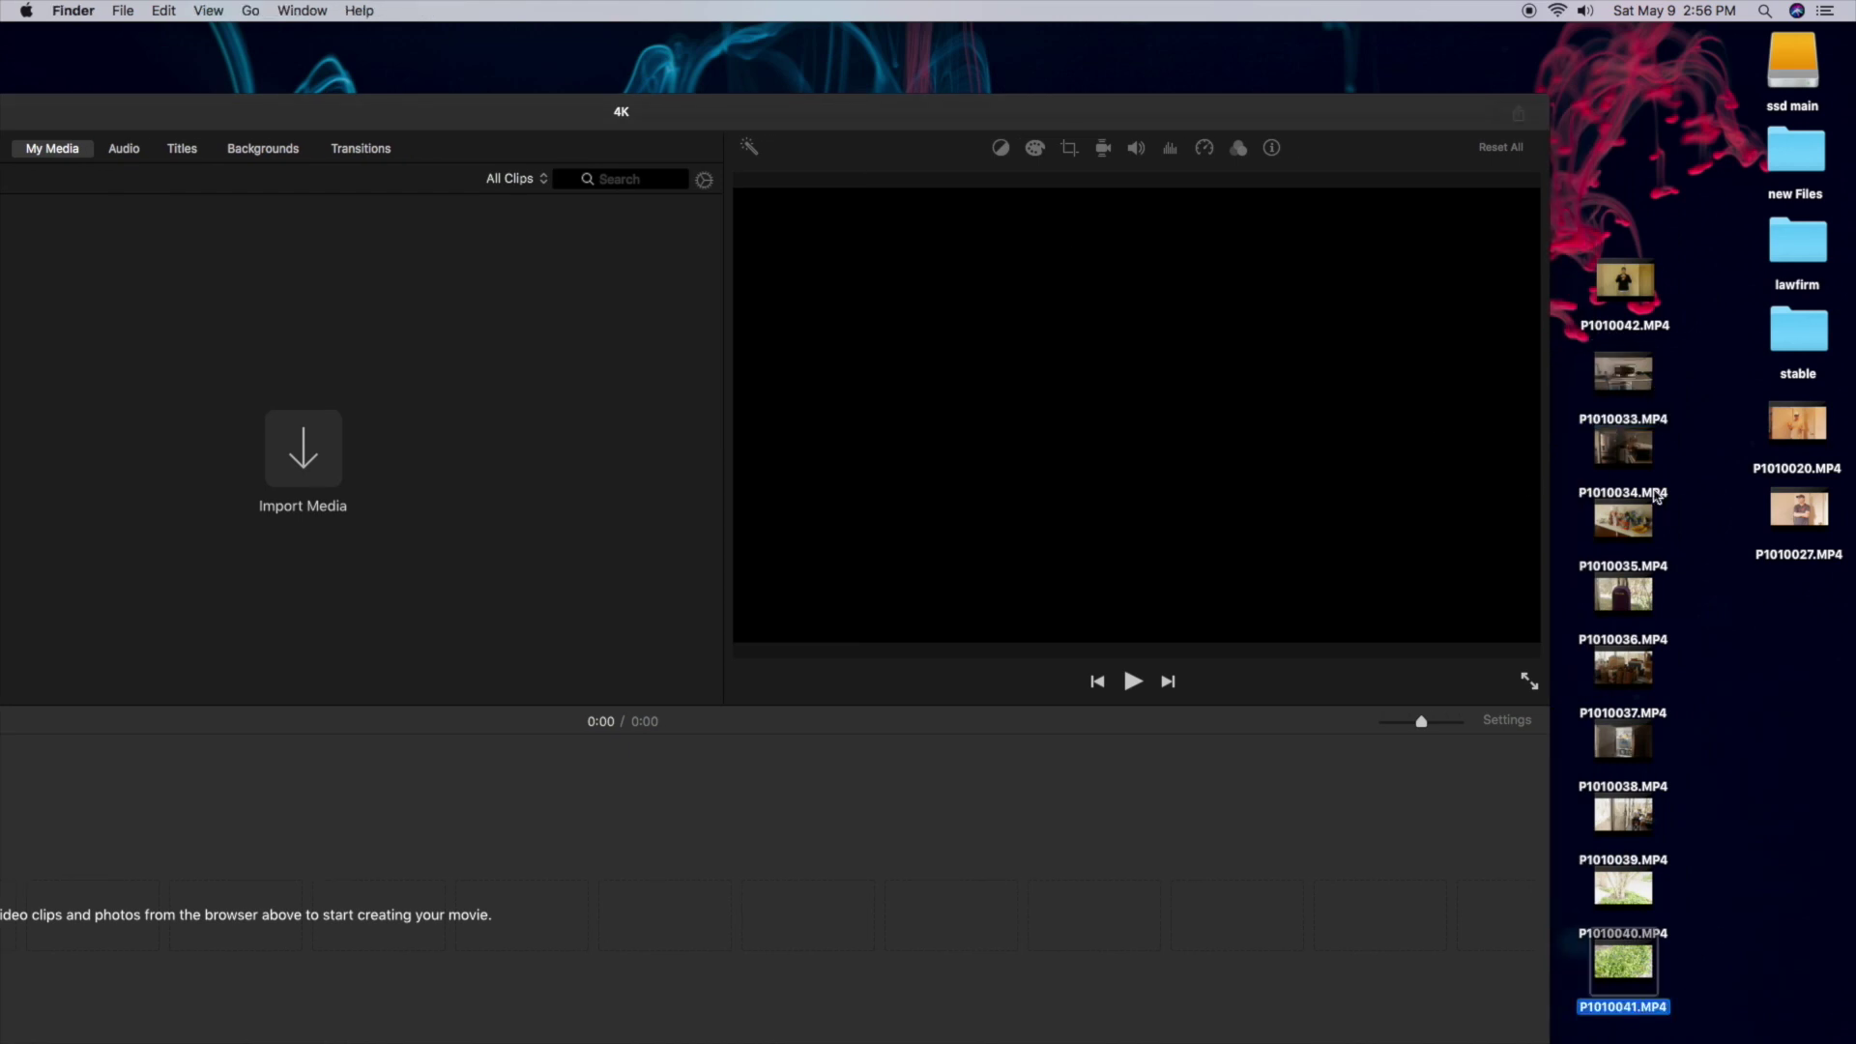
pyautogui.keyDown('super'); pyautogui.click(1642, 390); pyautogui.keyUp('super')
pyautogui.keyDown('super'); pyautogui.click(1636, 450); pyautogui.keyUp('super')
pyautogui.keyDown('super'); pyautogui.click(1632, 523); pyautogui.keyUp('super')
pyautogui.keyDown('super'); pyautogui.click(1630, 595); pyautogui.keyUp('super')
pyautogui.keyDown('super'); pyautogui.click(1632, 677); pyautogui.keyUp('super')
pyautogui.keyDown('super'); pyautogui.click(1627, 740); pyautogui.keyUp('super')
pyautogui.keyDown('super'); pyautogui.click(1625, 813); pyautogui.keyUp('super')
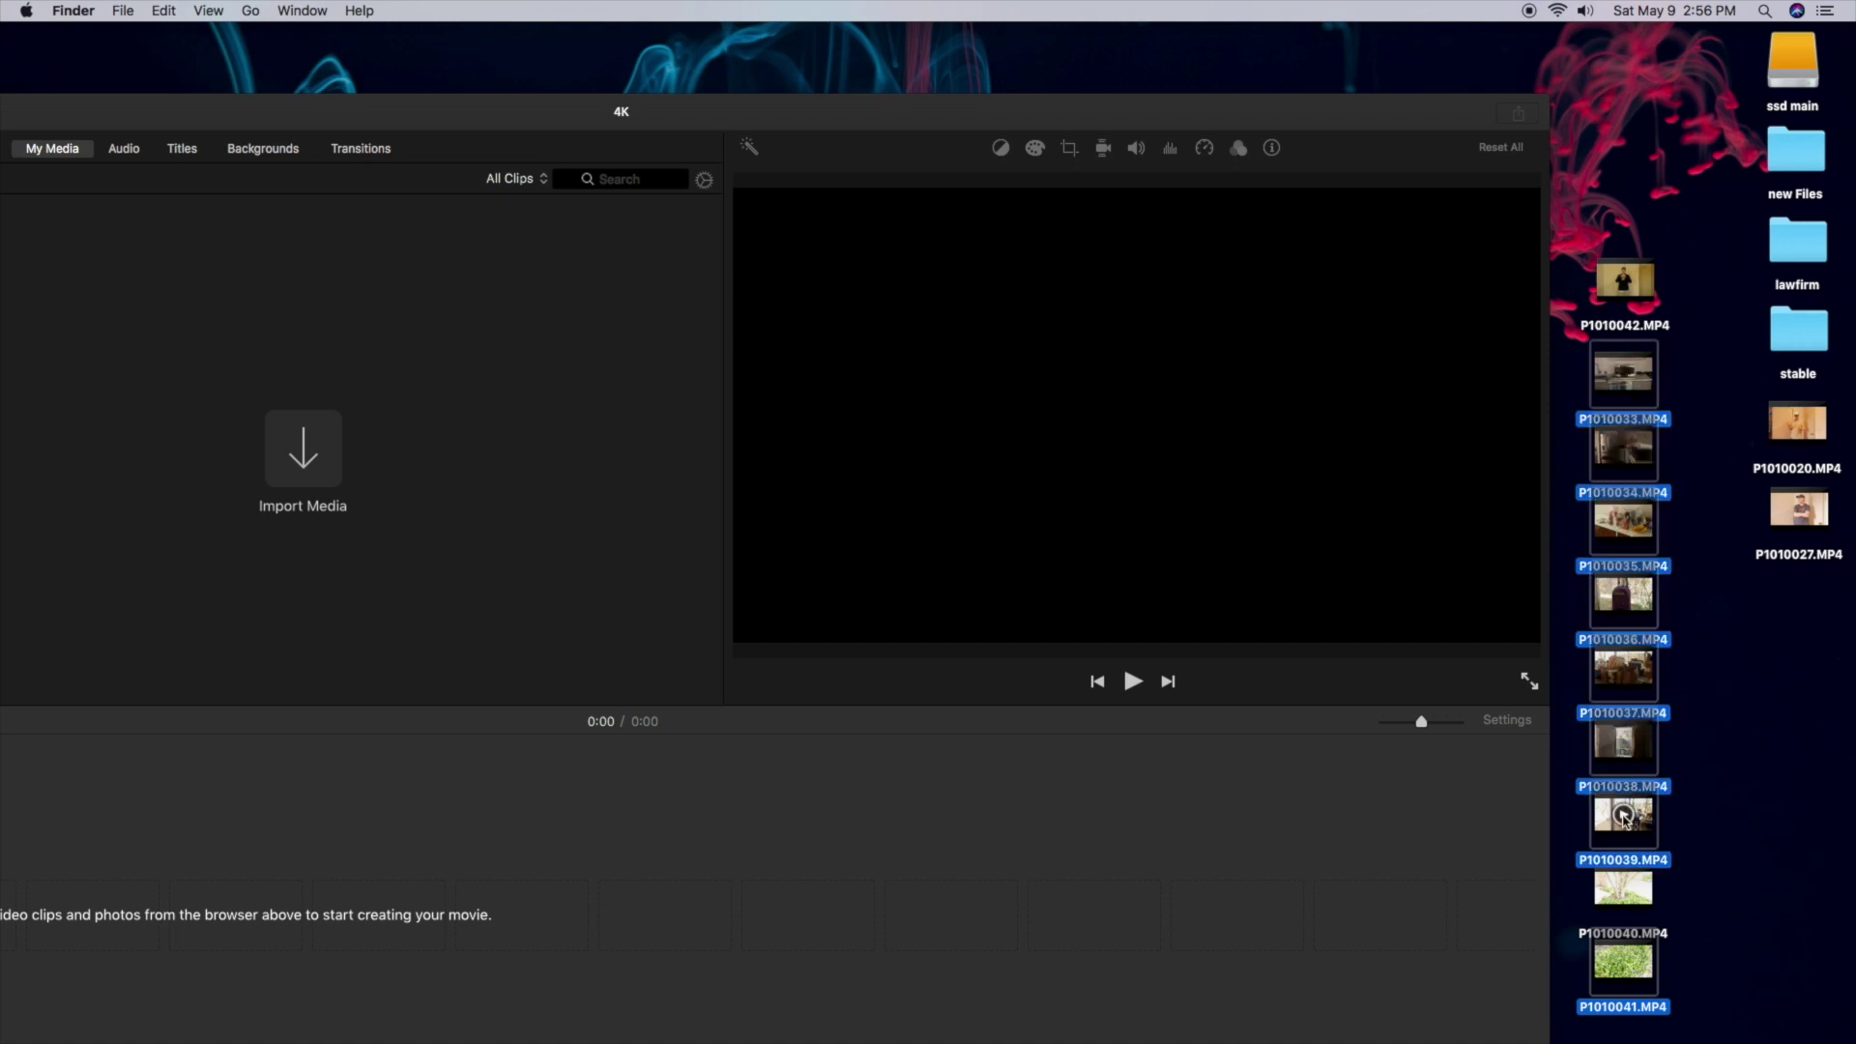
pyautogui.keyDown('super'); pyautogui.click(1625, 886); pyautogui.keyUp('super')
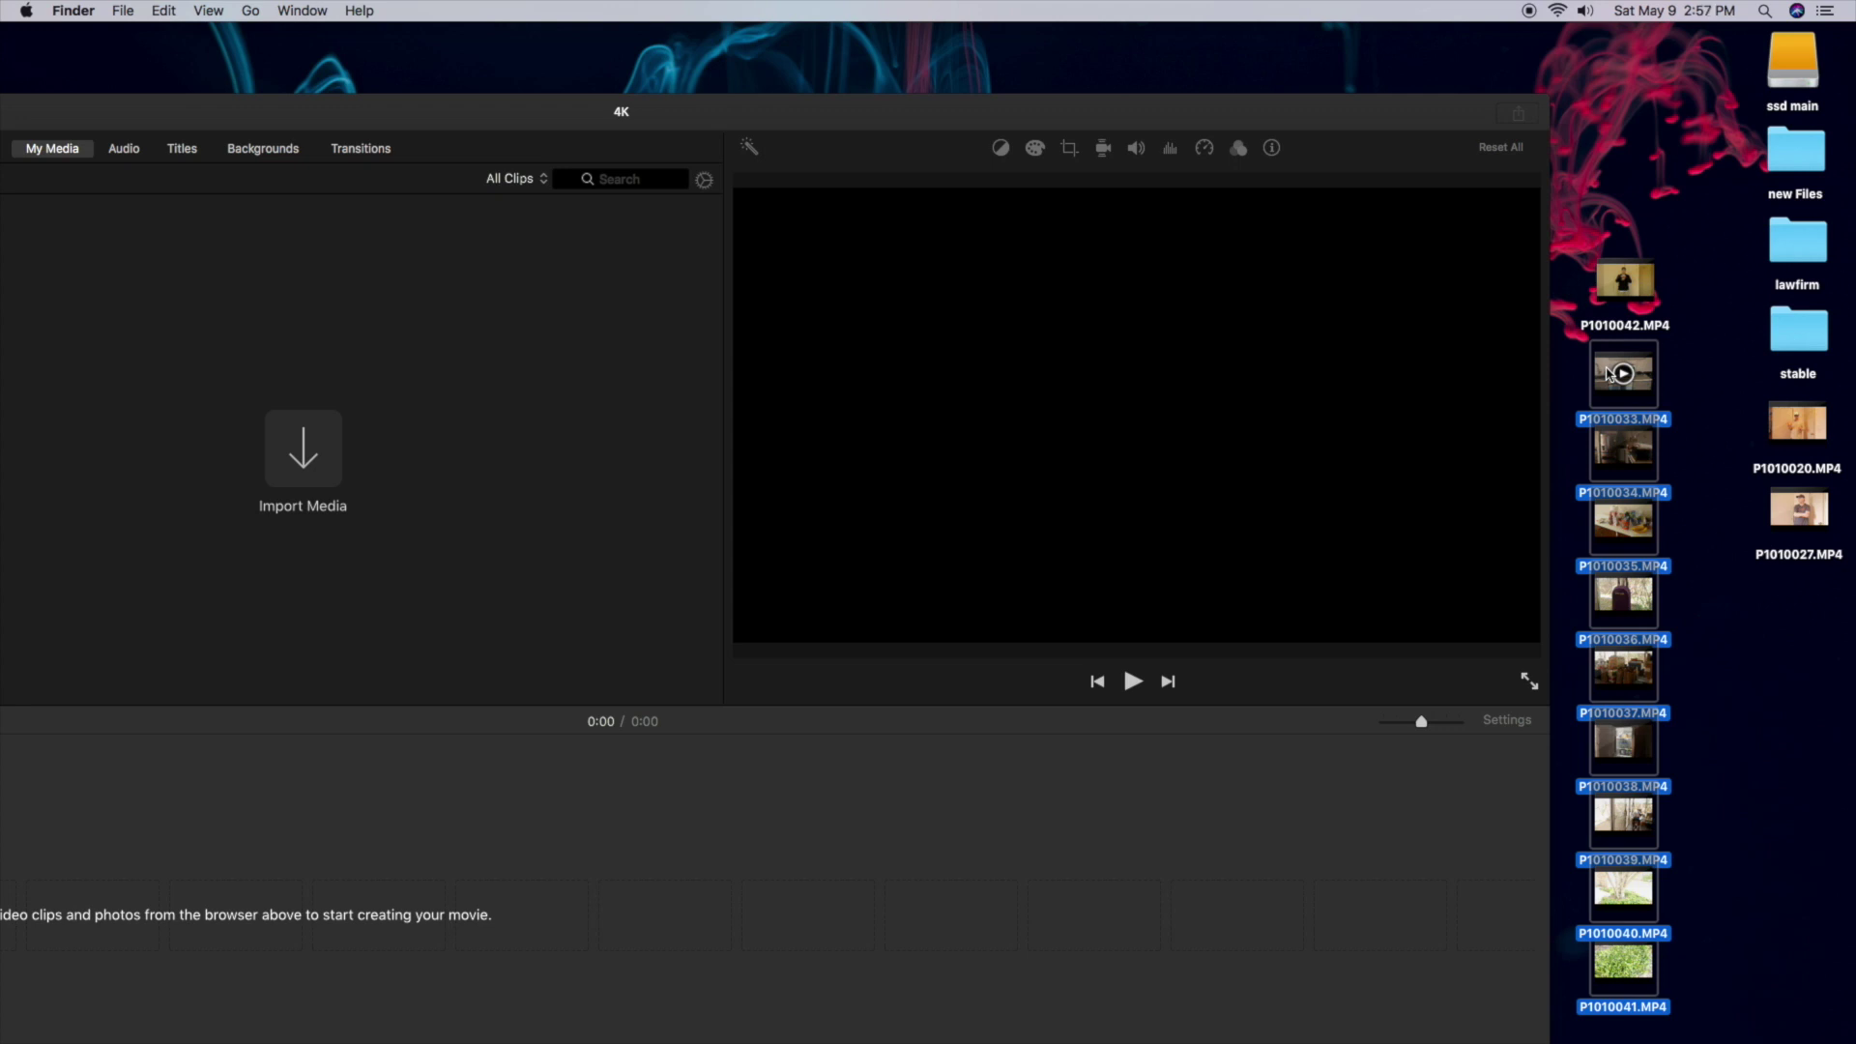
pyautogui.moveTo(1609, 374); pyautogui.dragTo(477, 257)
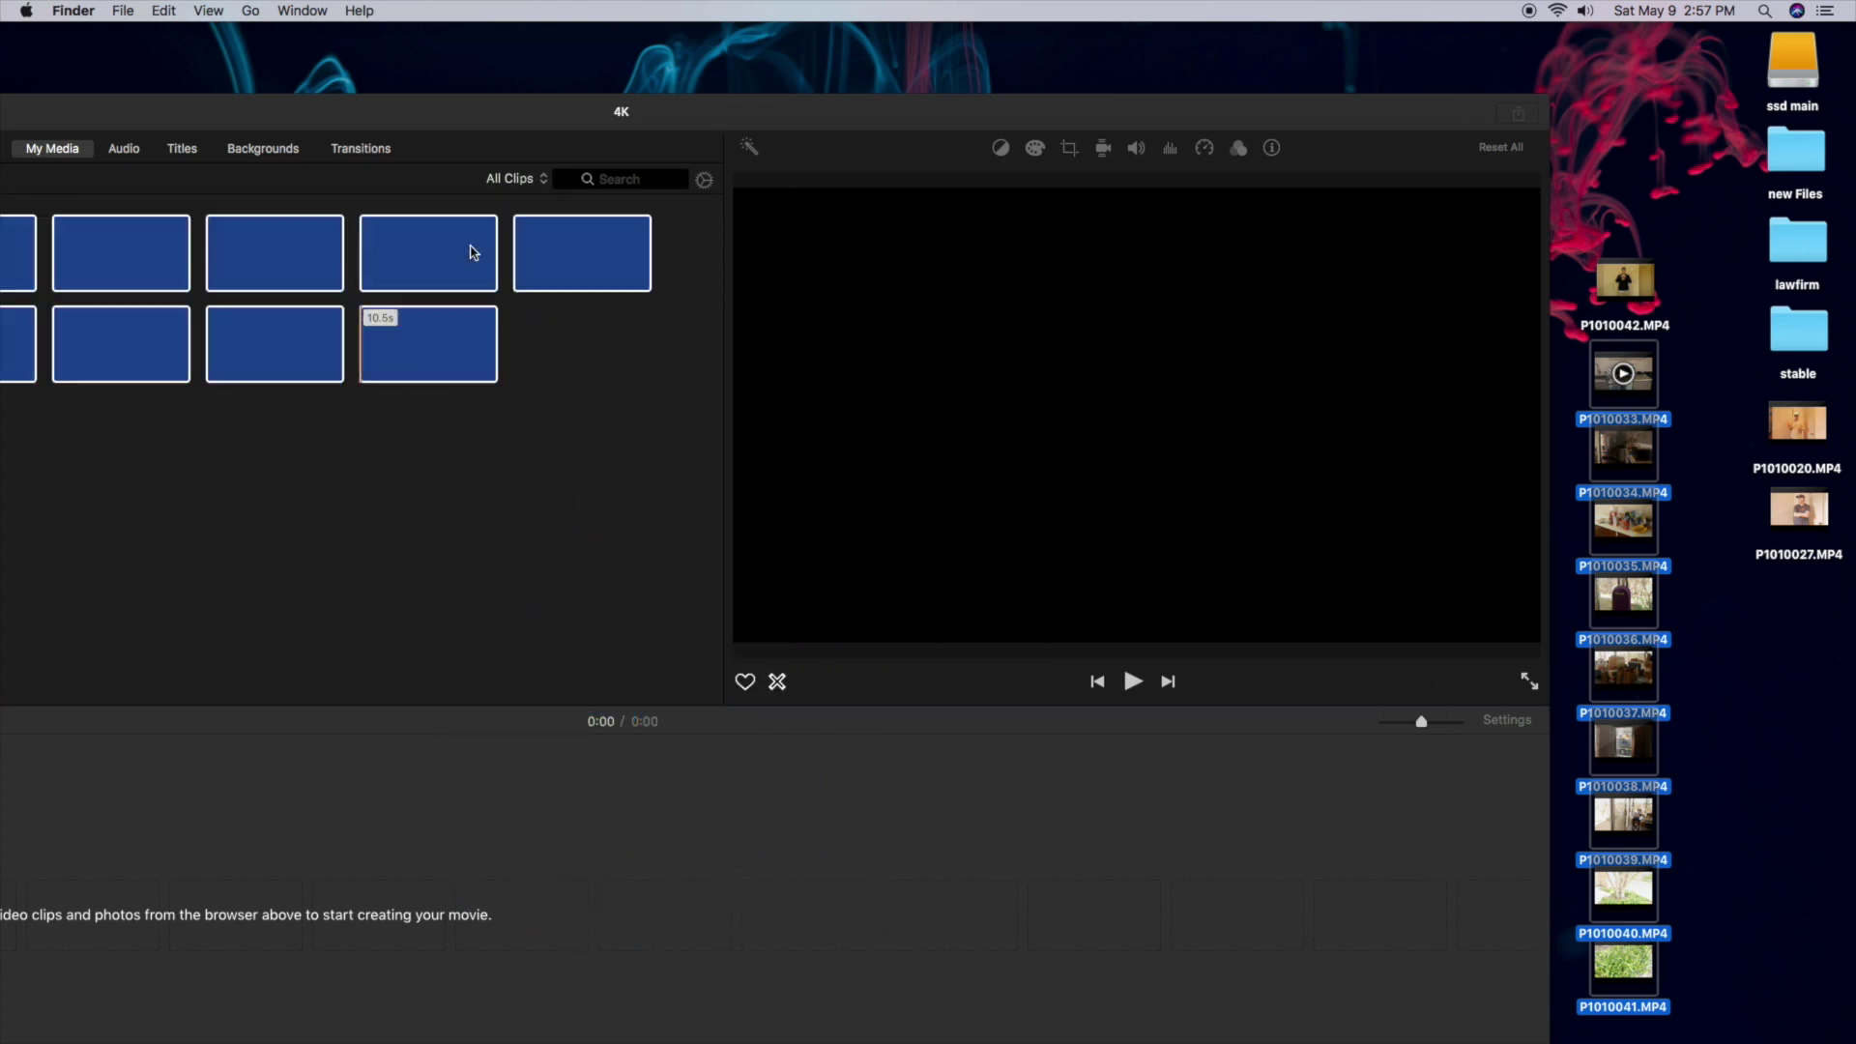
pyautogui.moveTo(903, 114); pyautogui.dragTo(1225, 53)
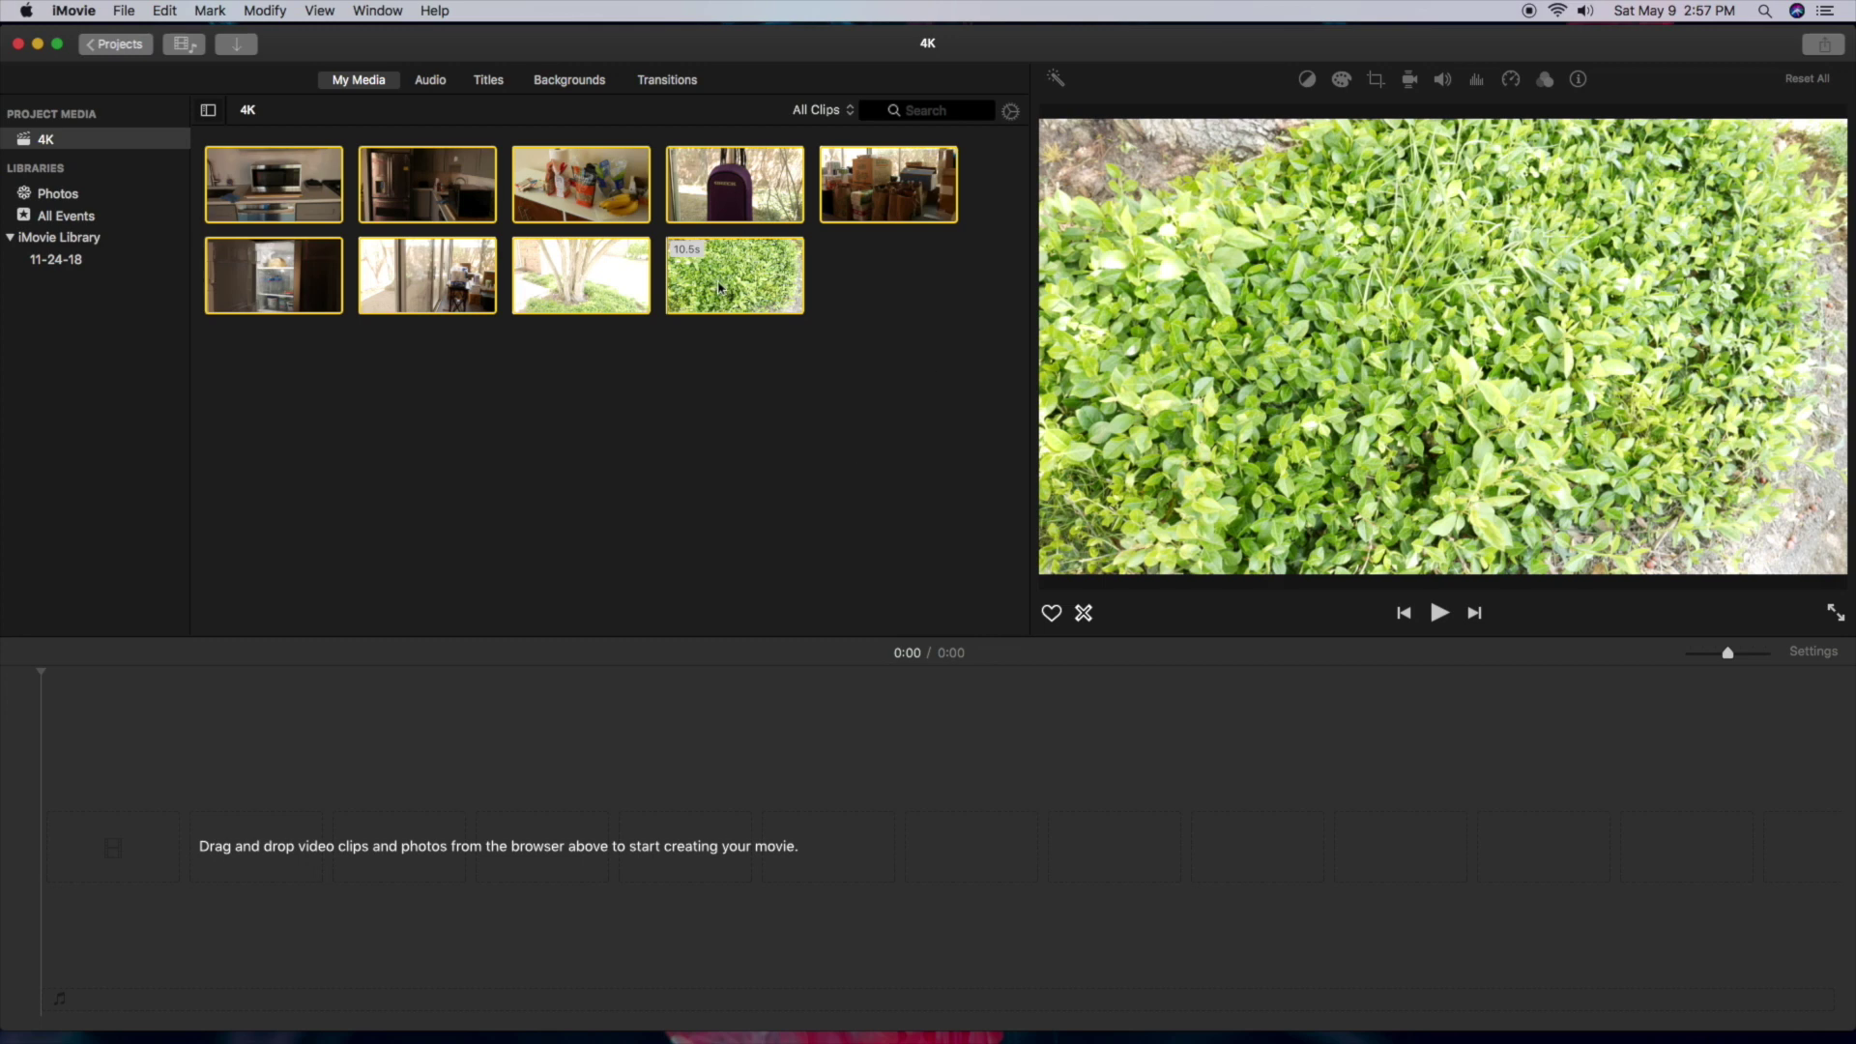
pyautogui.click(528, 406)
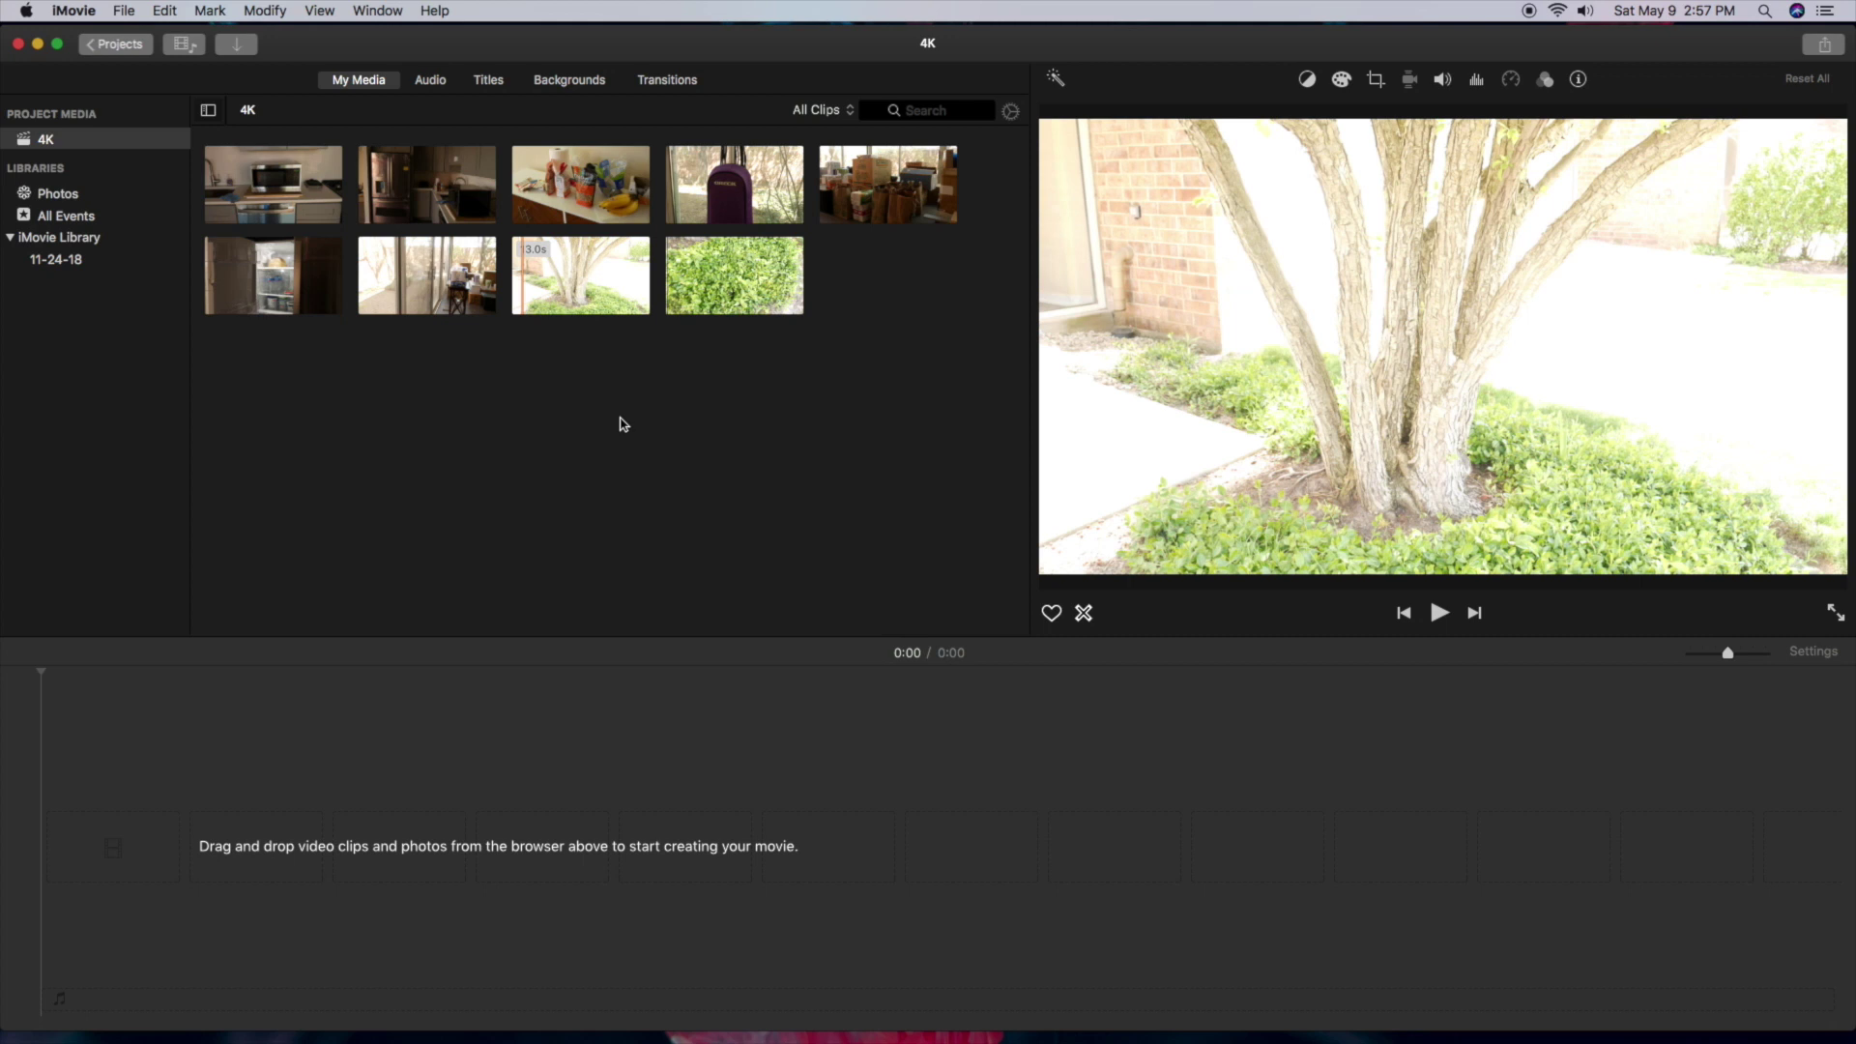
# - Place the kitchen counter, refrigerator, groceries, moving boxes and tree clips on the timeline in that order
pyautogui.click(601, 181)
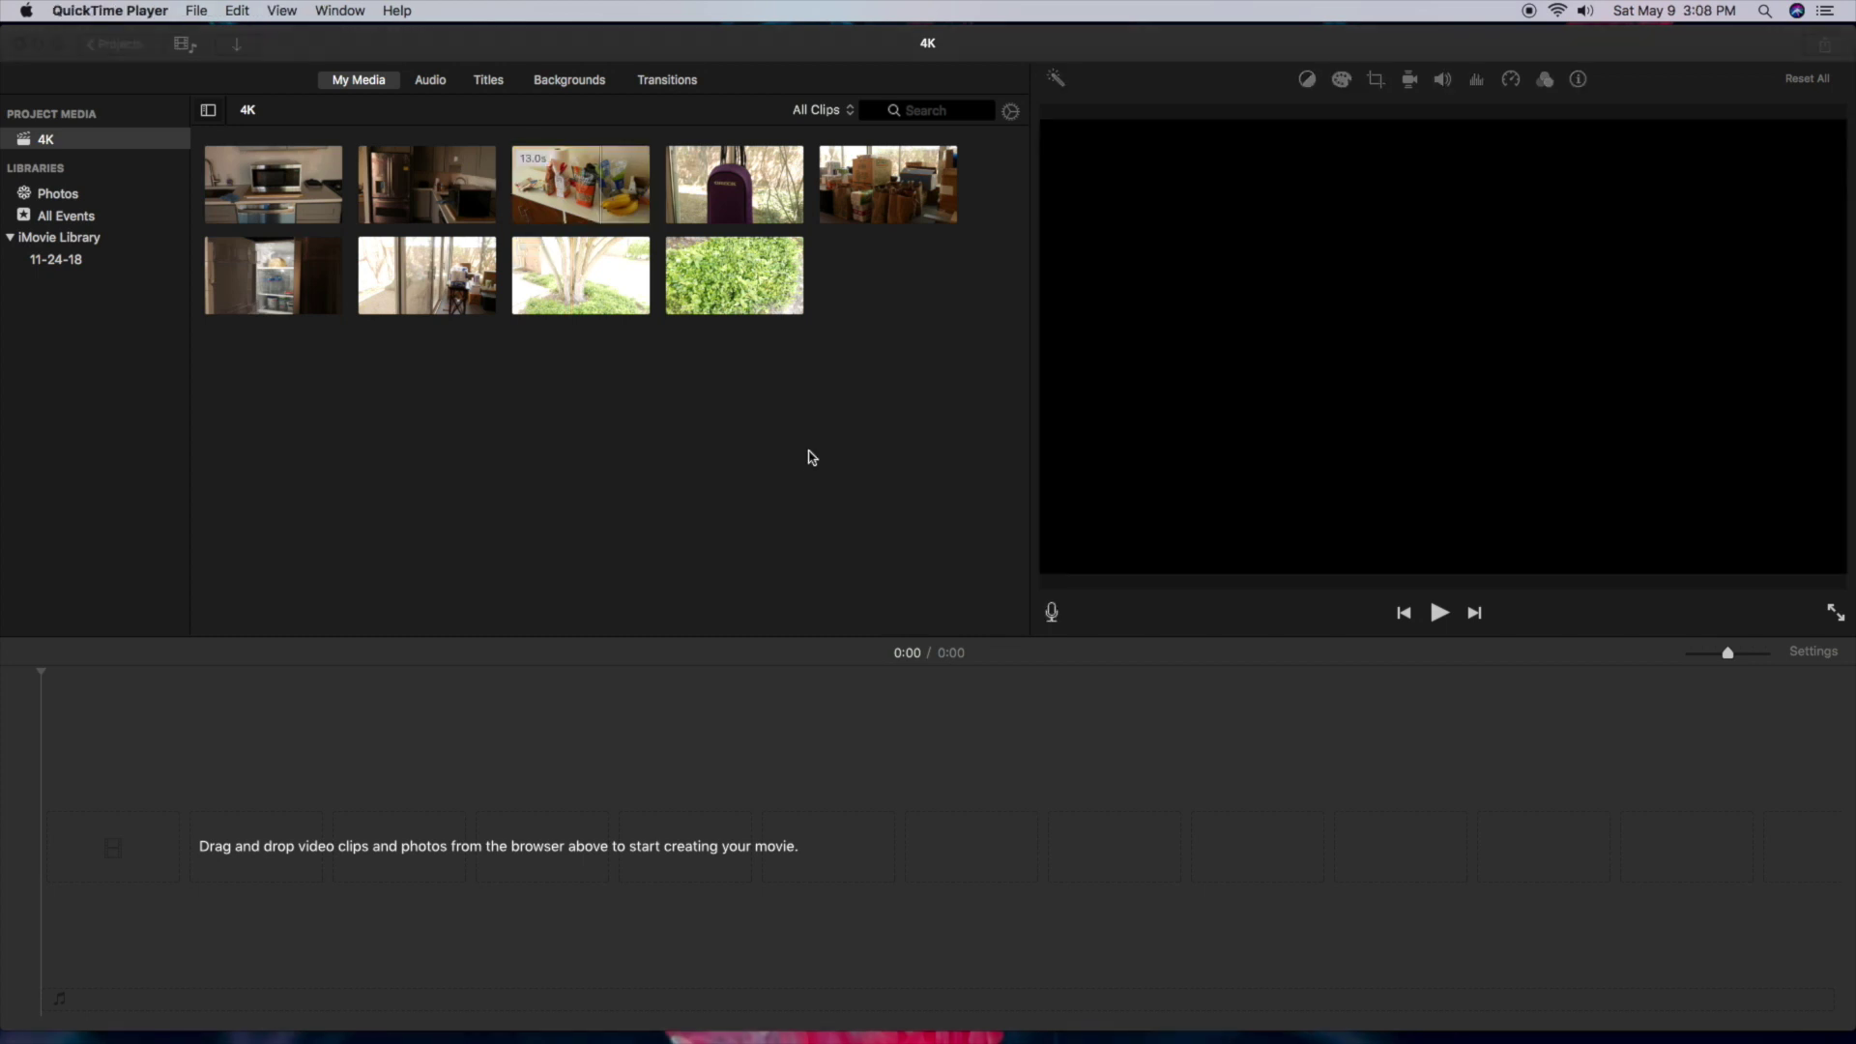
pyautogui.click(580, 199)
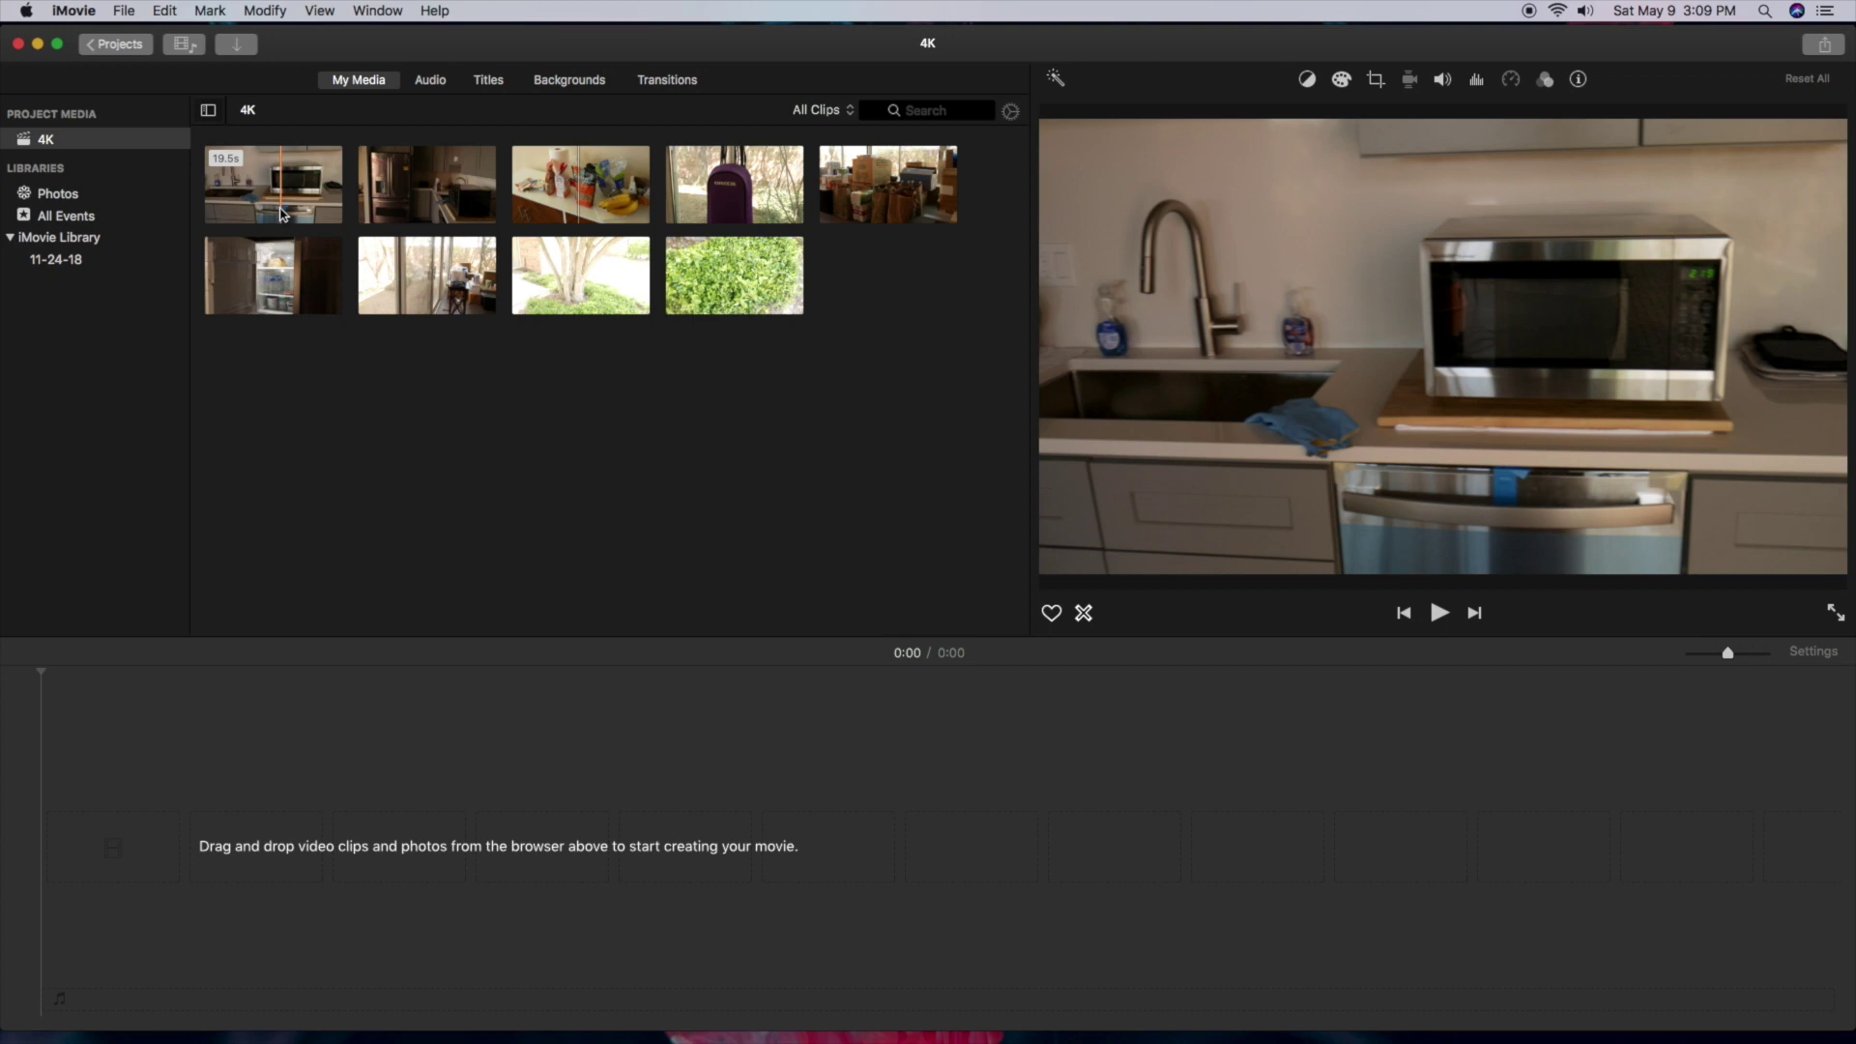
pyautogui.moveTo(281, 213); pyautogui.dragTo(61, 853)
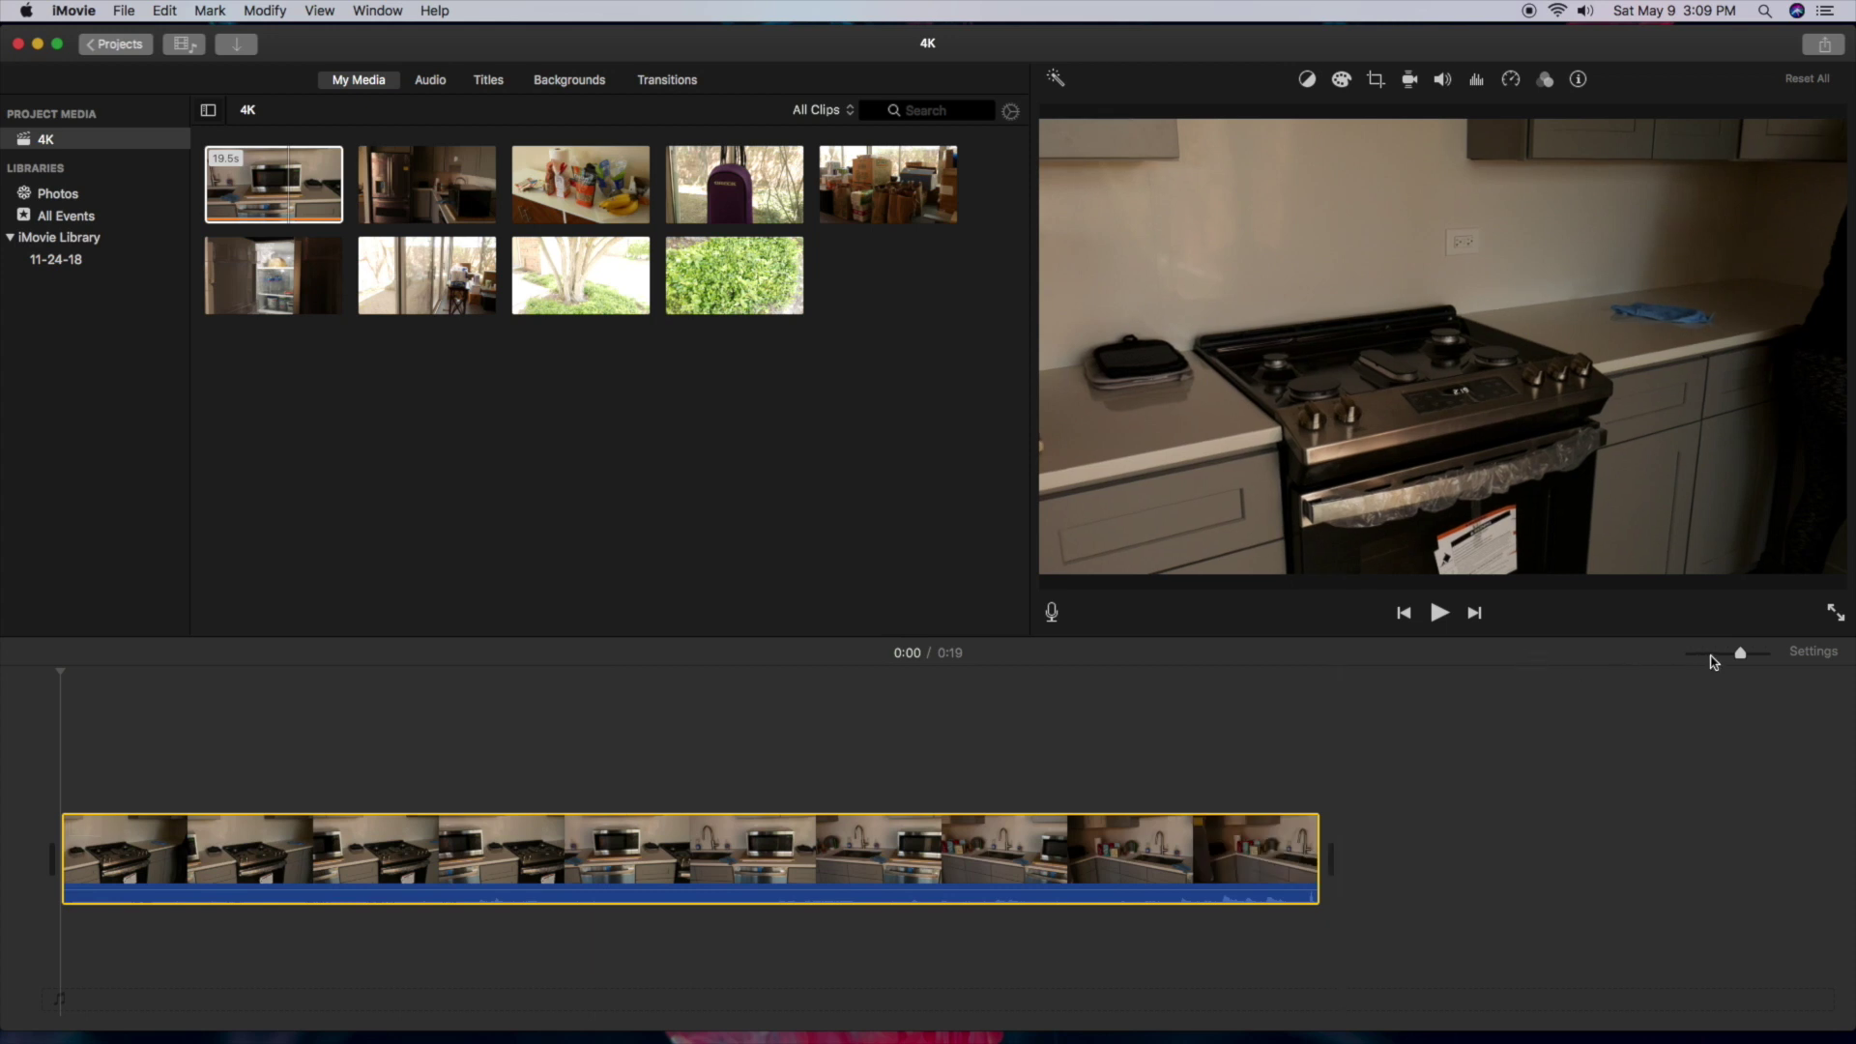
pyautogui.moveTo(1738, 653); pyautogui.dragTo(1726, 655)
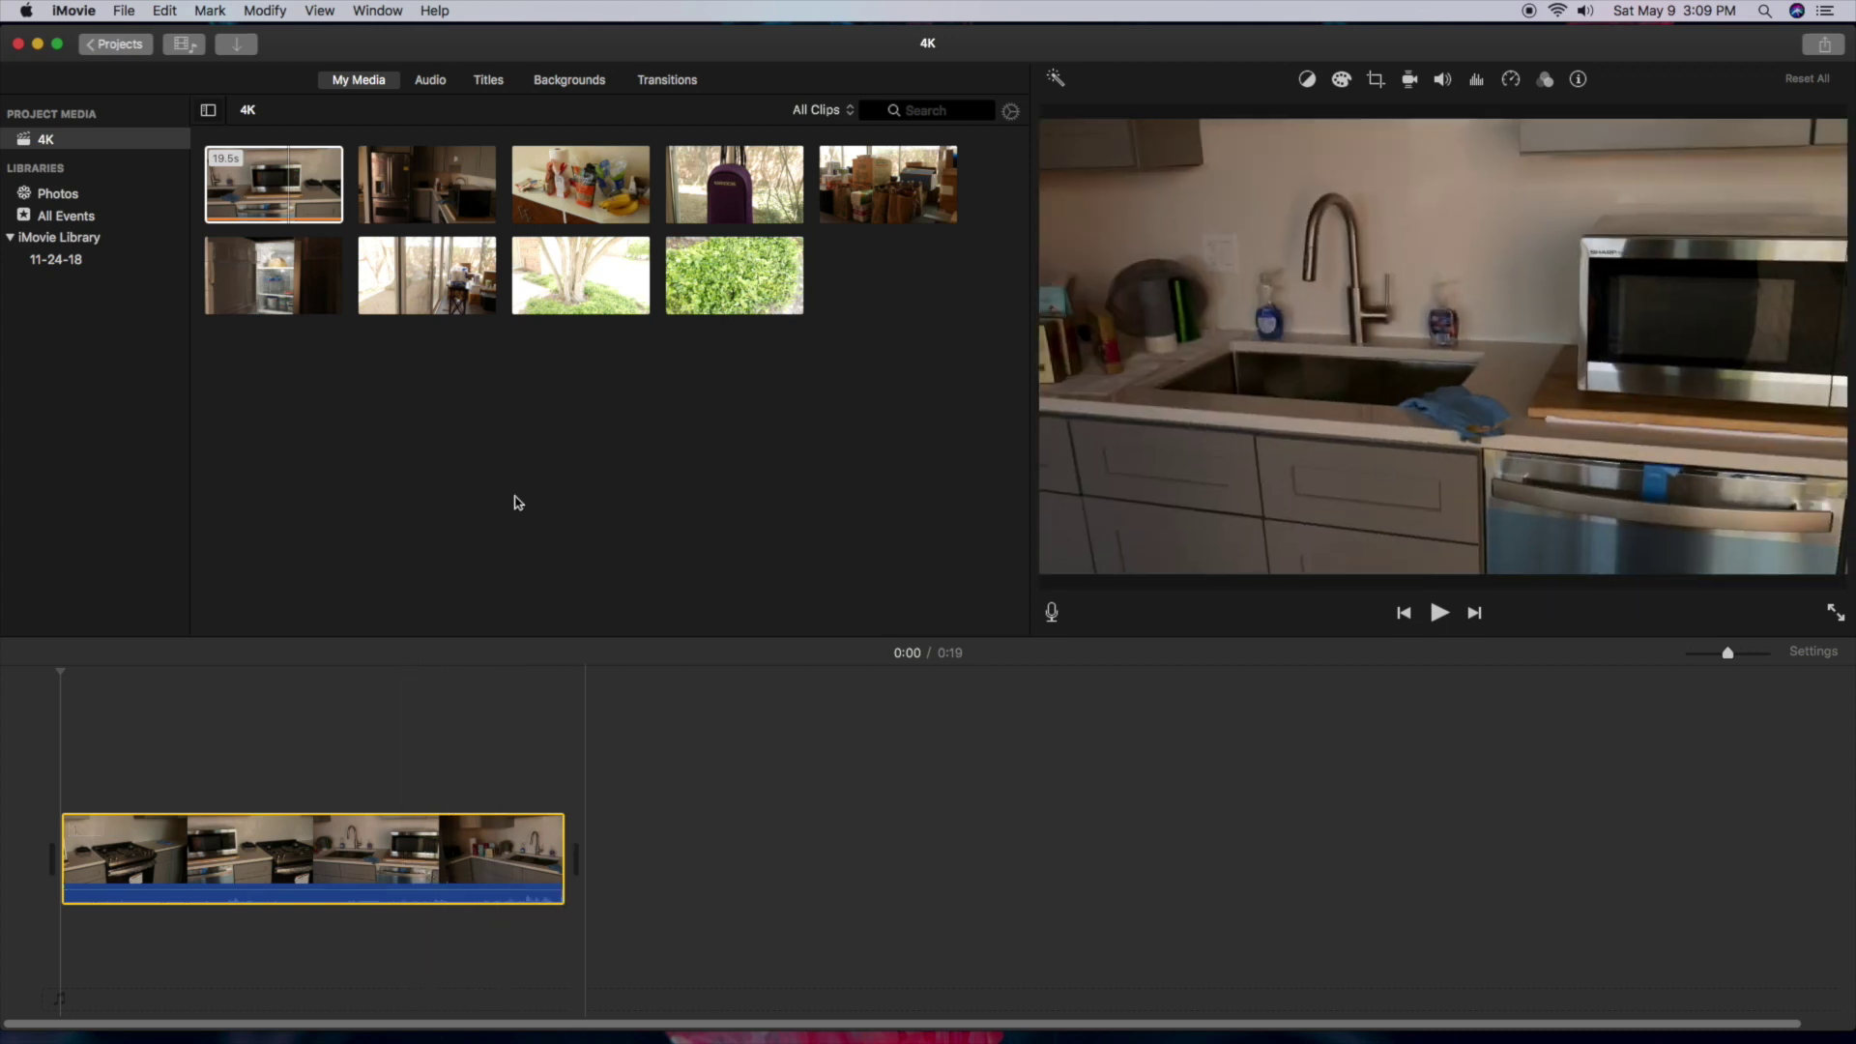
pyautogui.moveTo(430, 196); pyautogui.dragTo(577, 839)
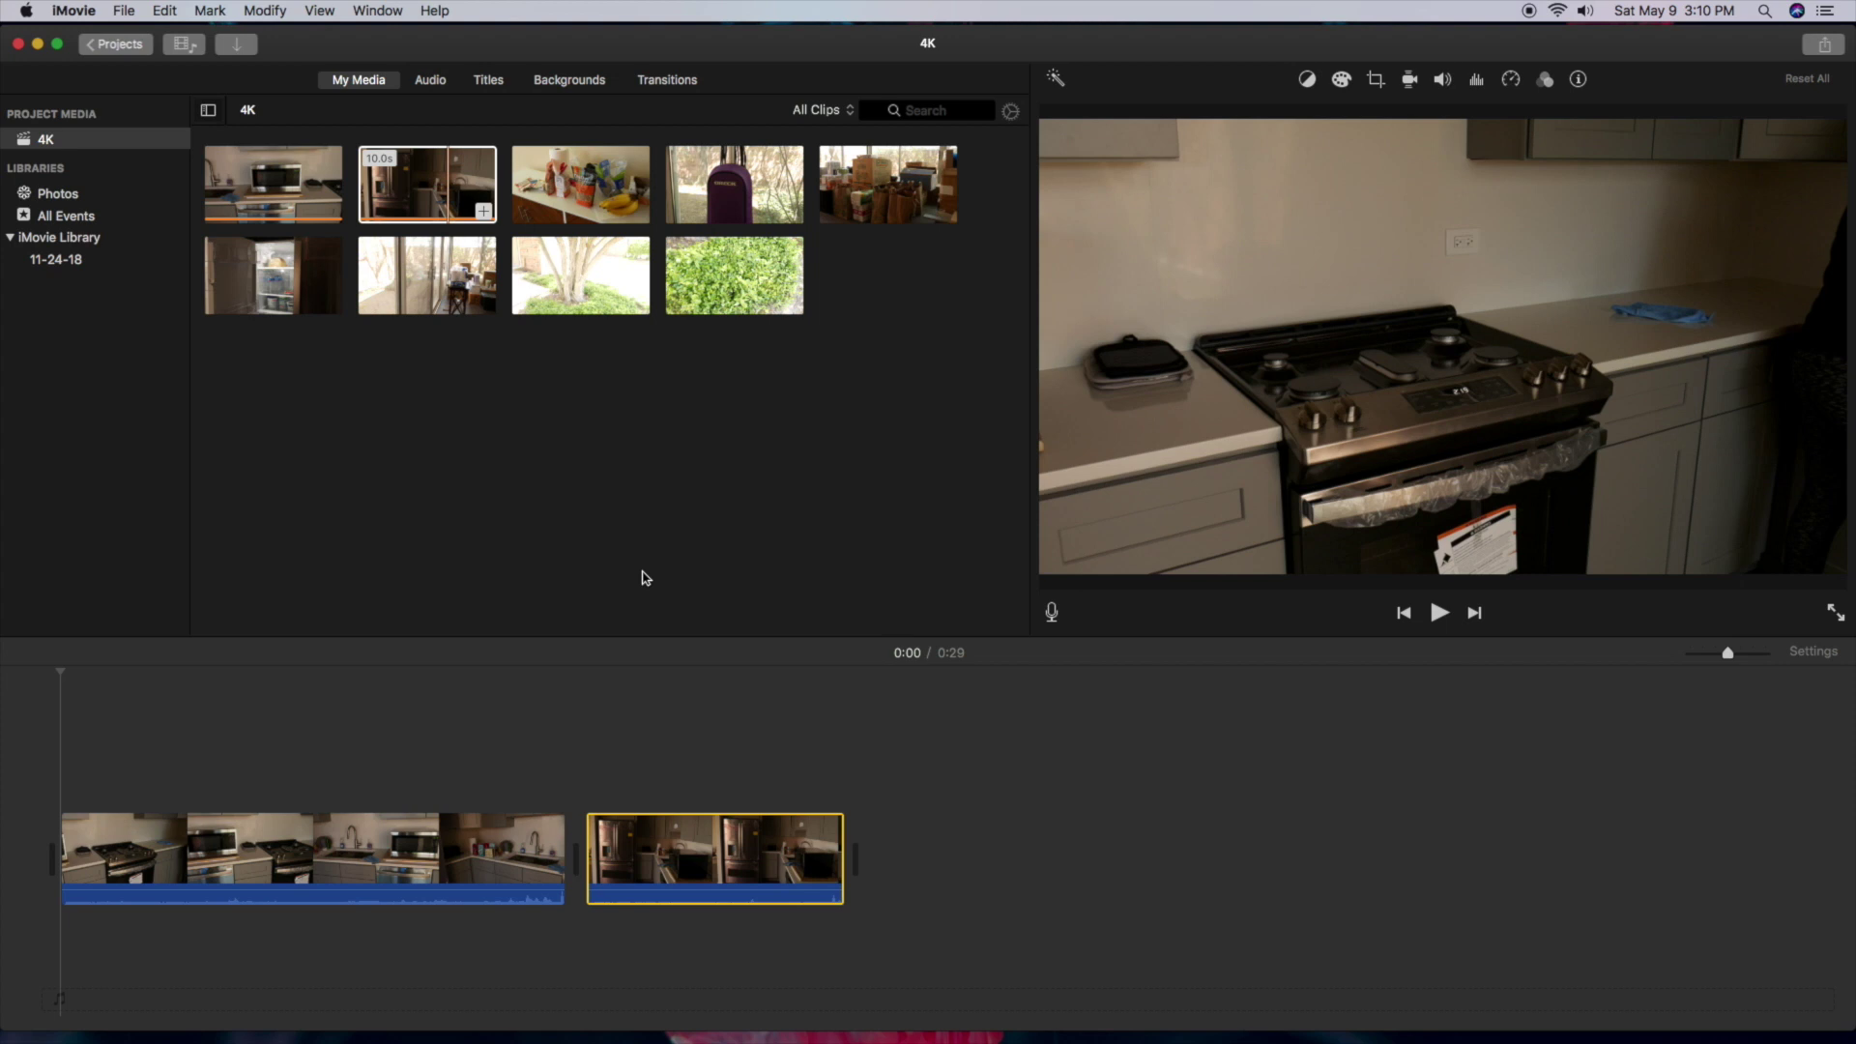
pyautogui.moveTo(557, 206); pyautogui.dragTo(867, 882)
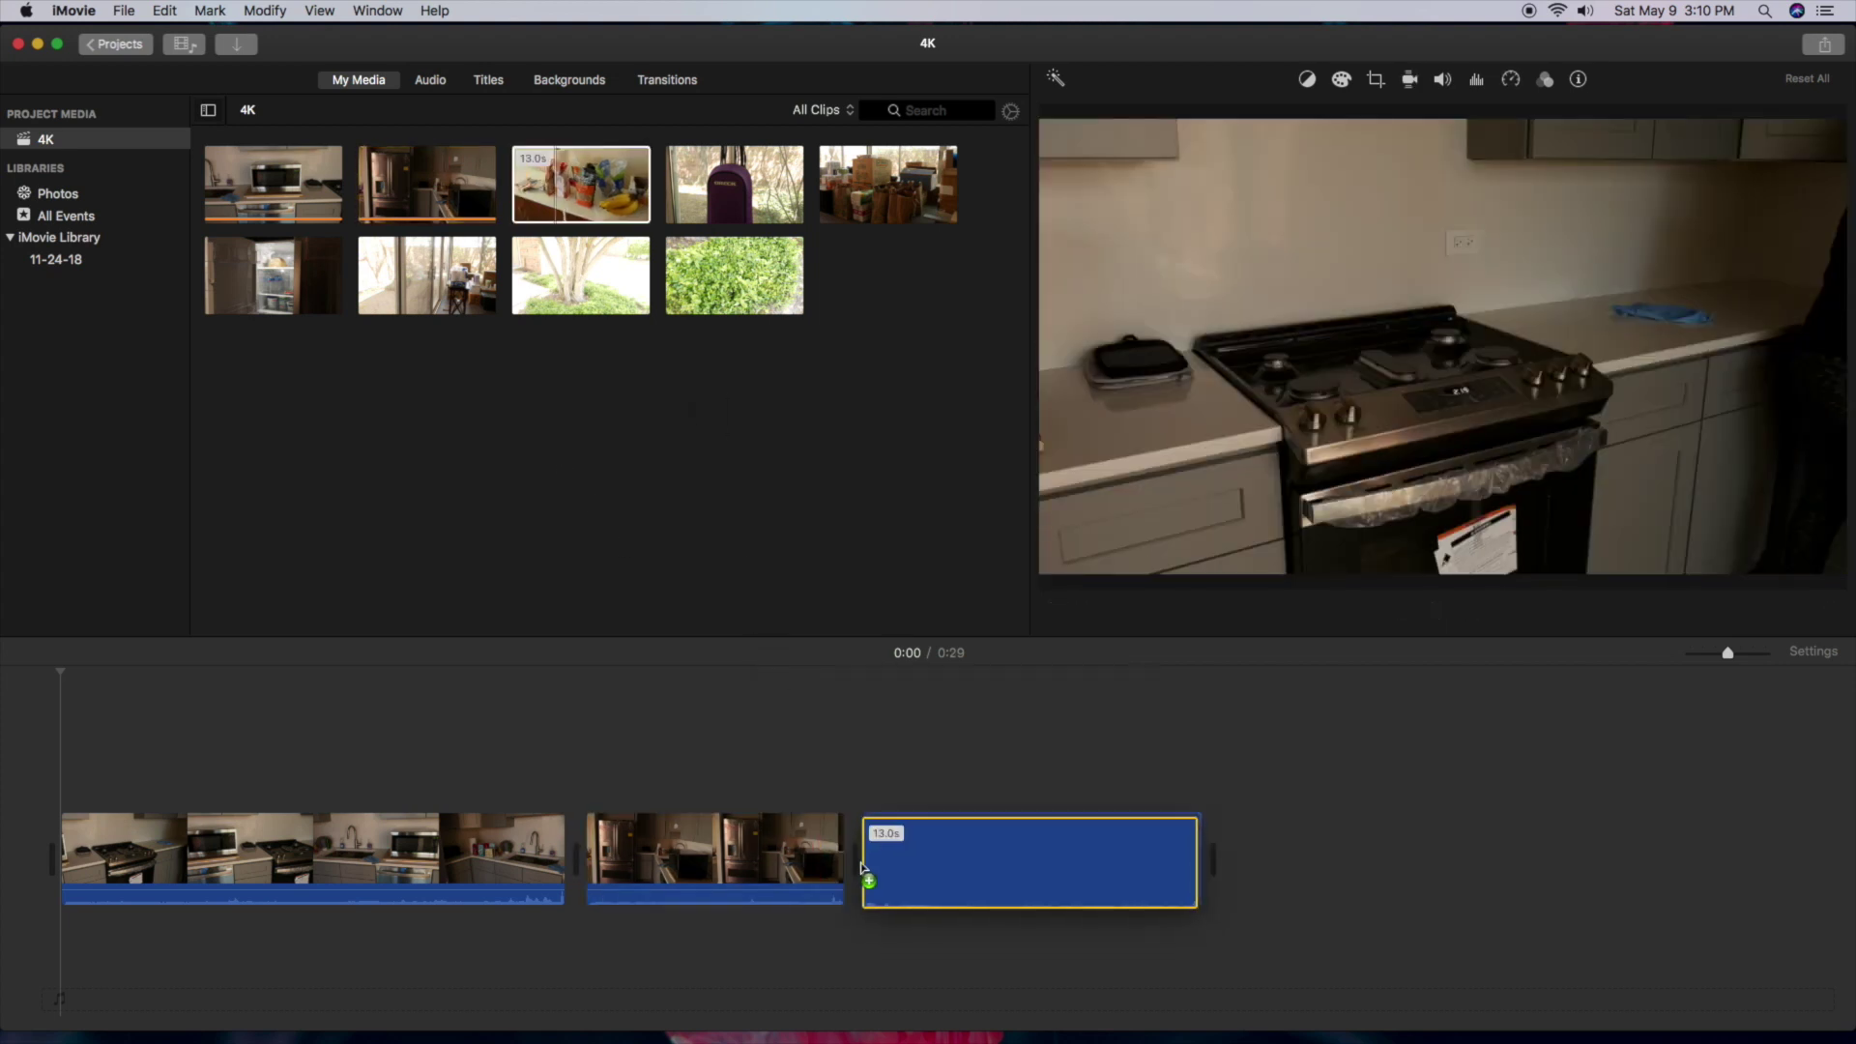
pyautogui.moveTo(854, 211); pyautogui.dragTo(1205, 876)
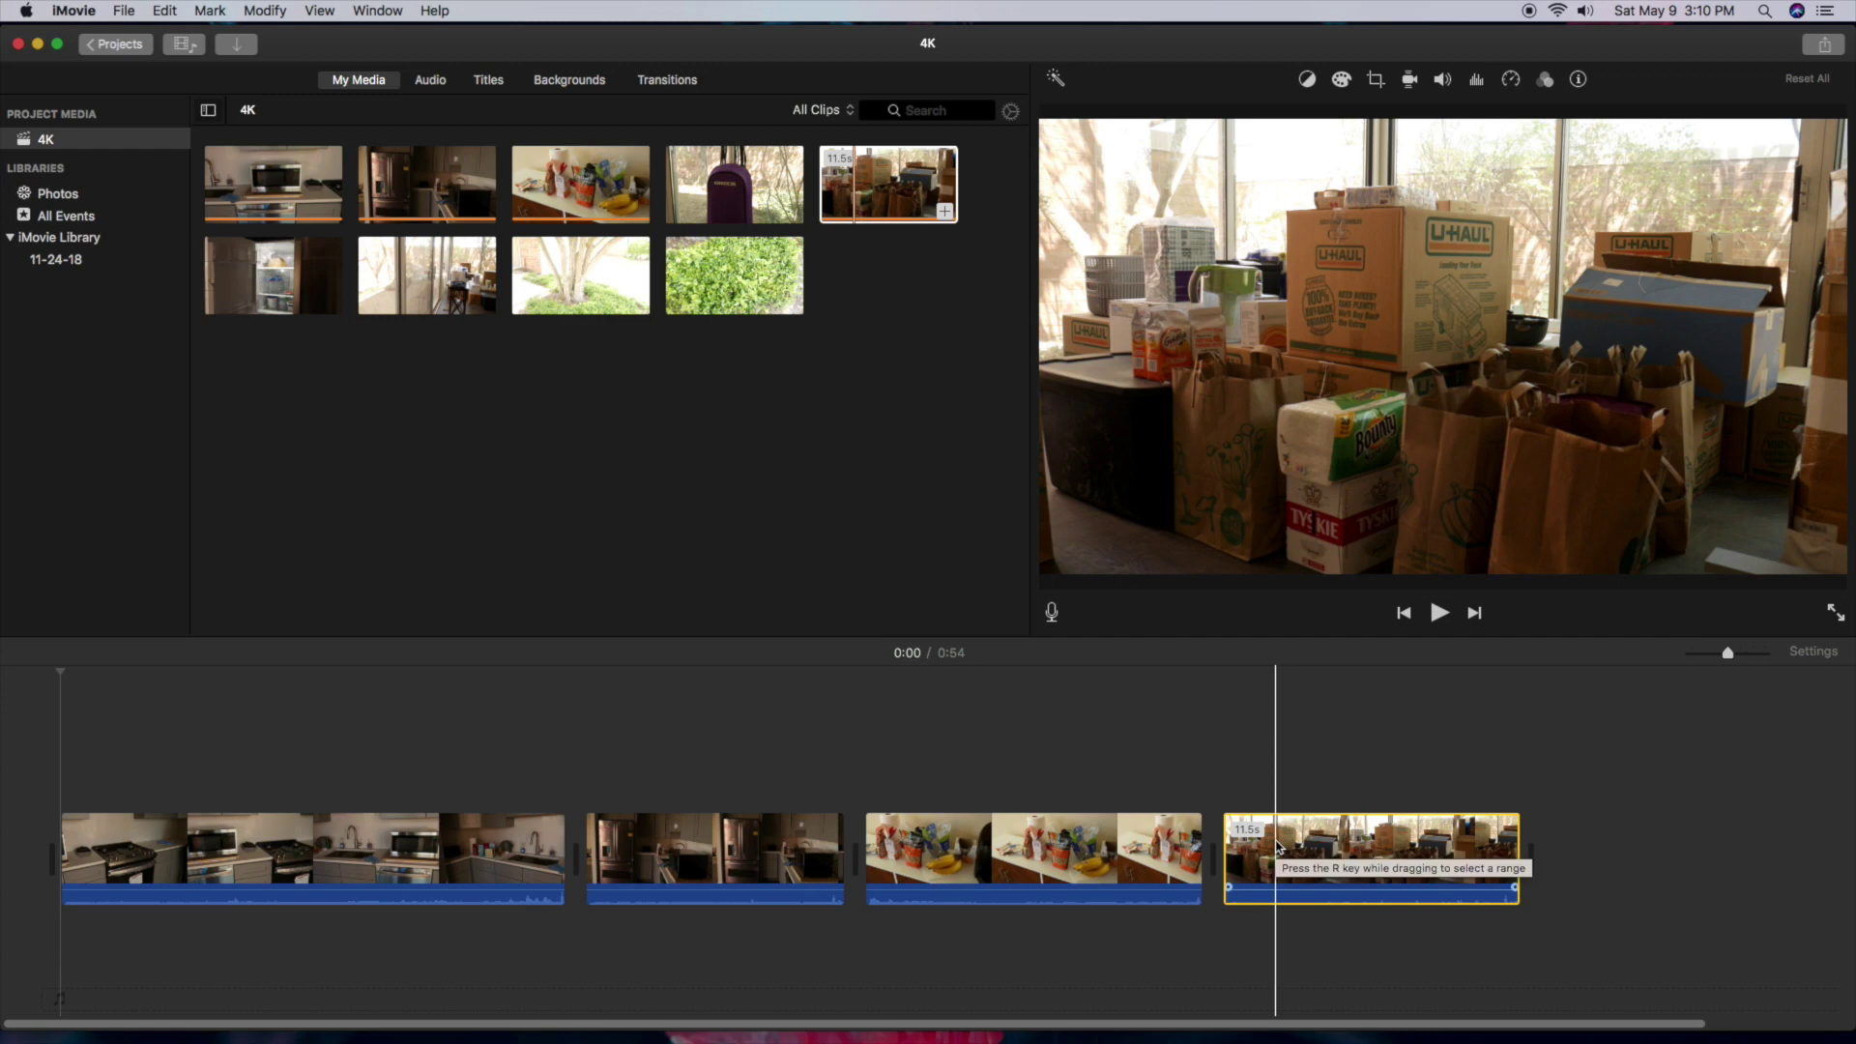
pyautogui.moveTo(580, 287); pyautogui.dragTo(1532, 872)
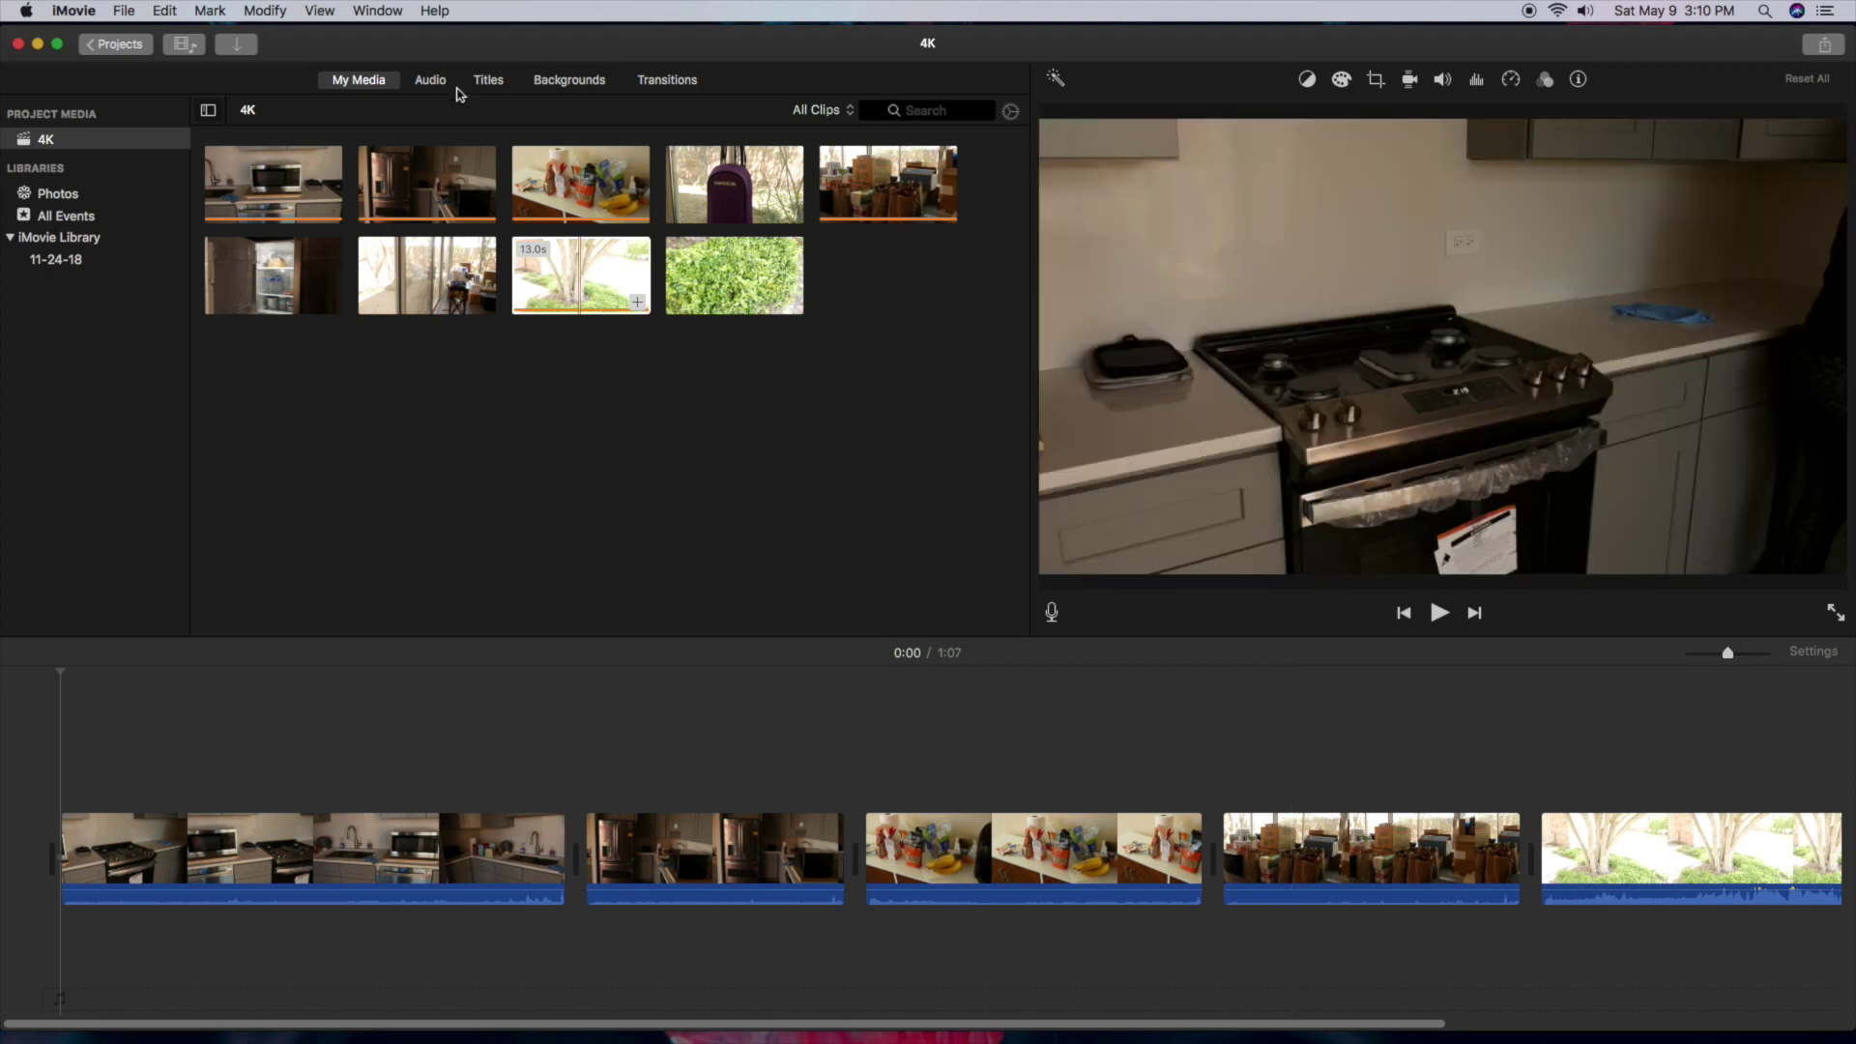
# - Add a Cross Blur transition between the kitchen counter and refrigerator clips and play the timeline across it
pyautogui.click(668, 83)
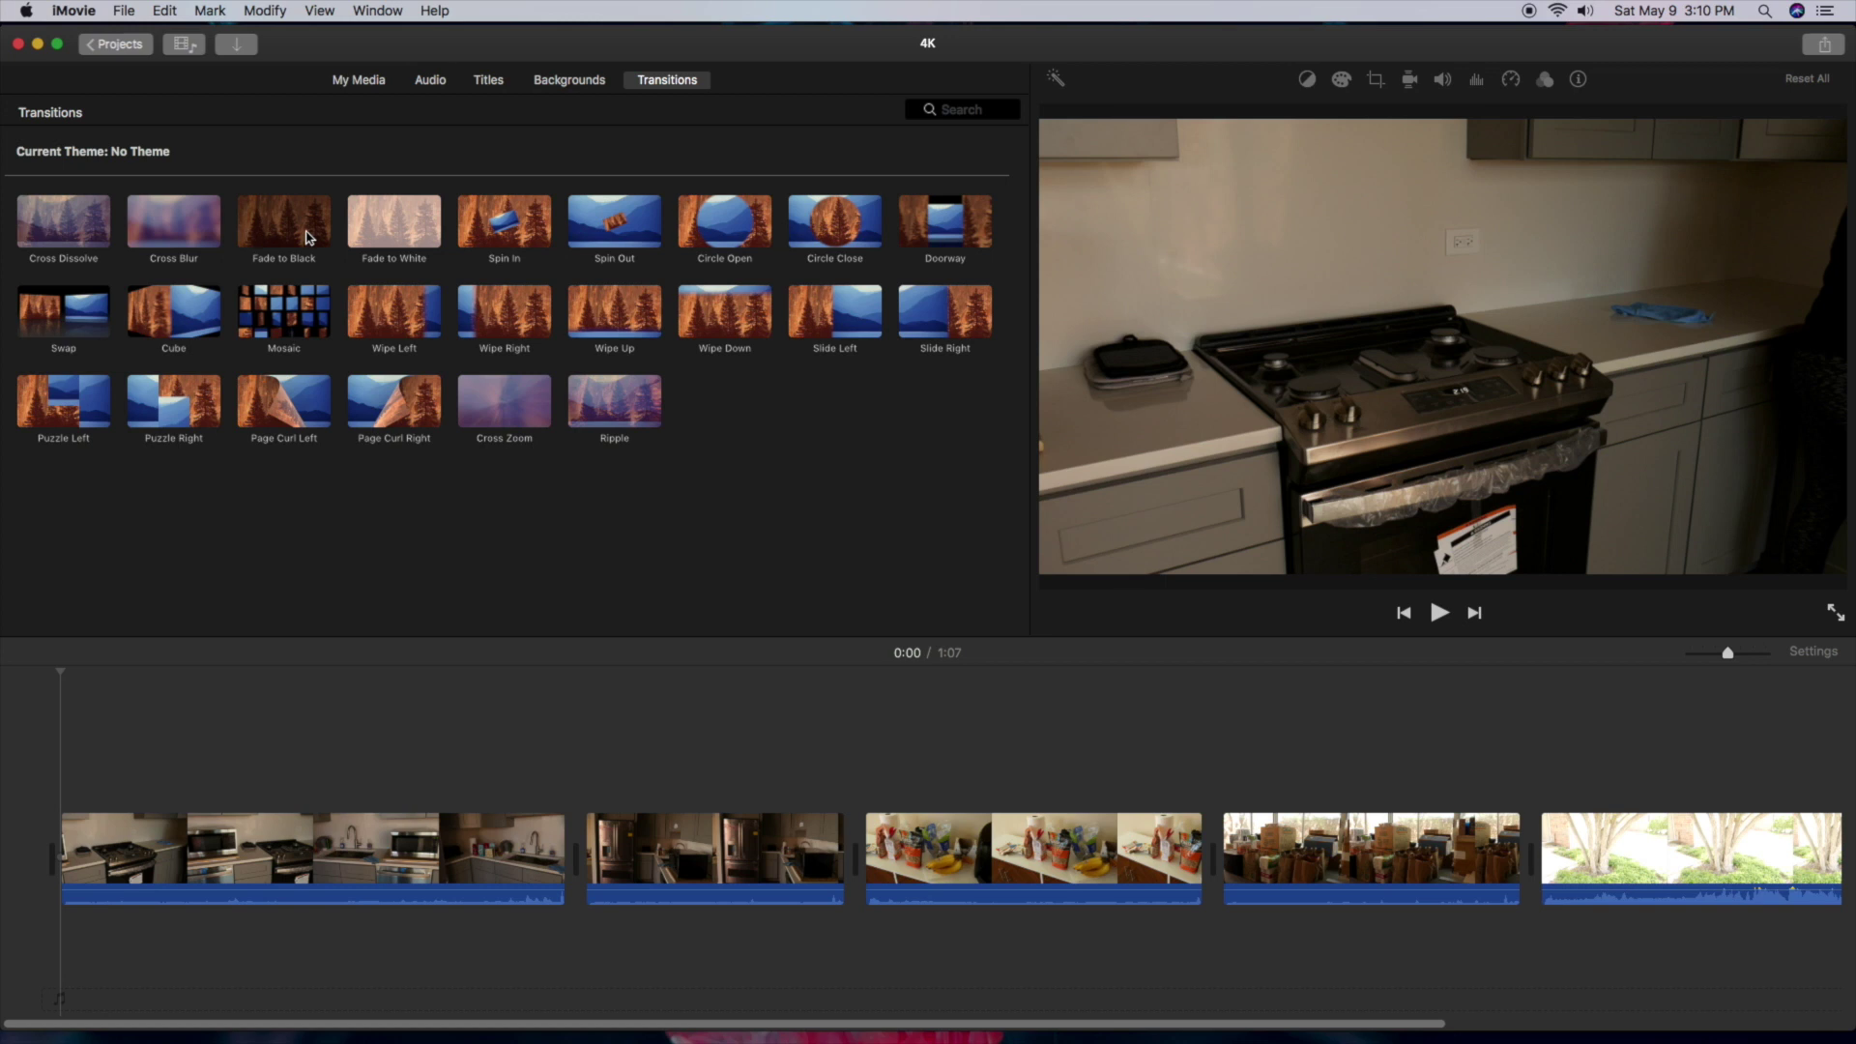
pyautogui.moveTo(159, 218); pyautogui.dragTo(552, 857)
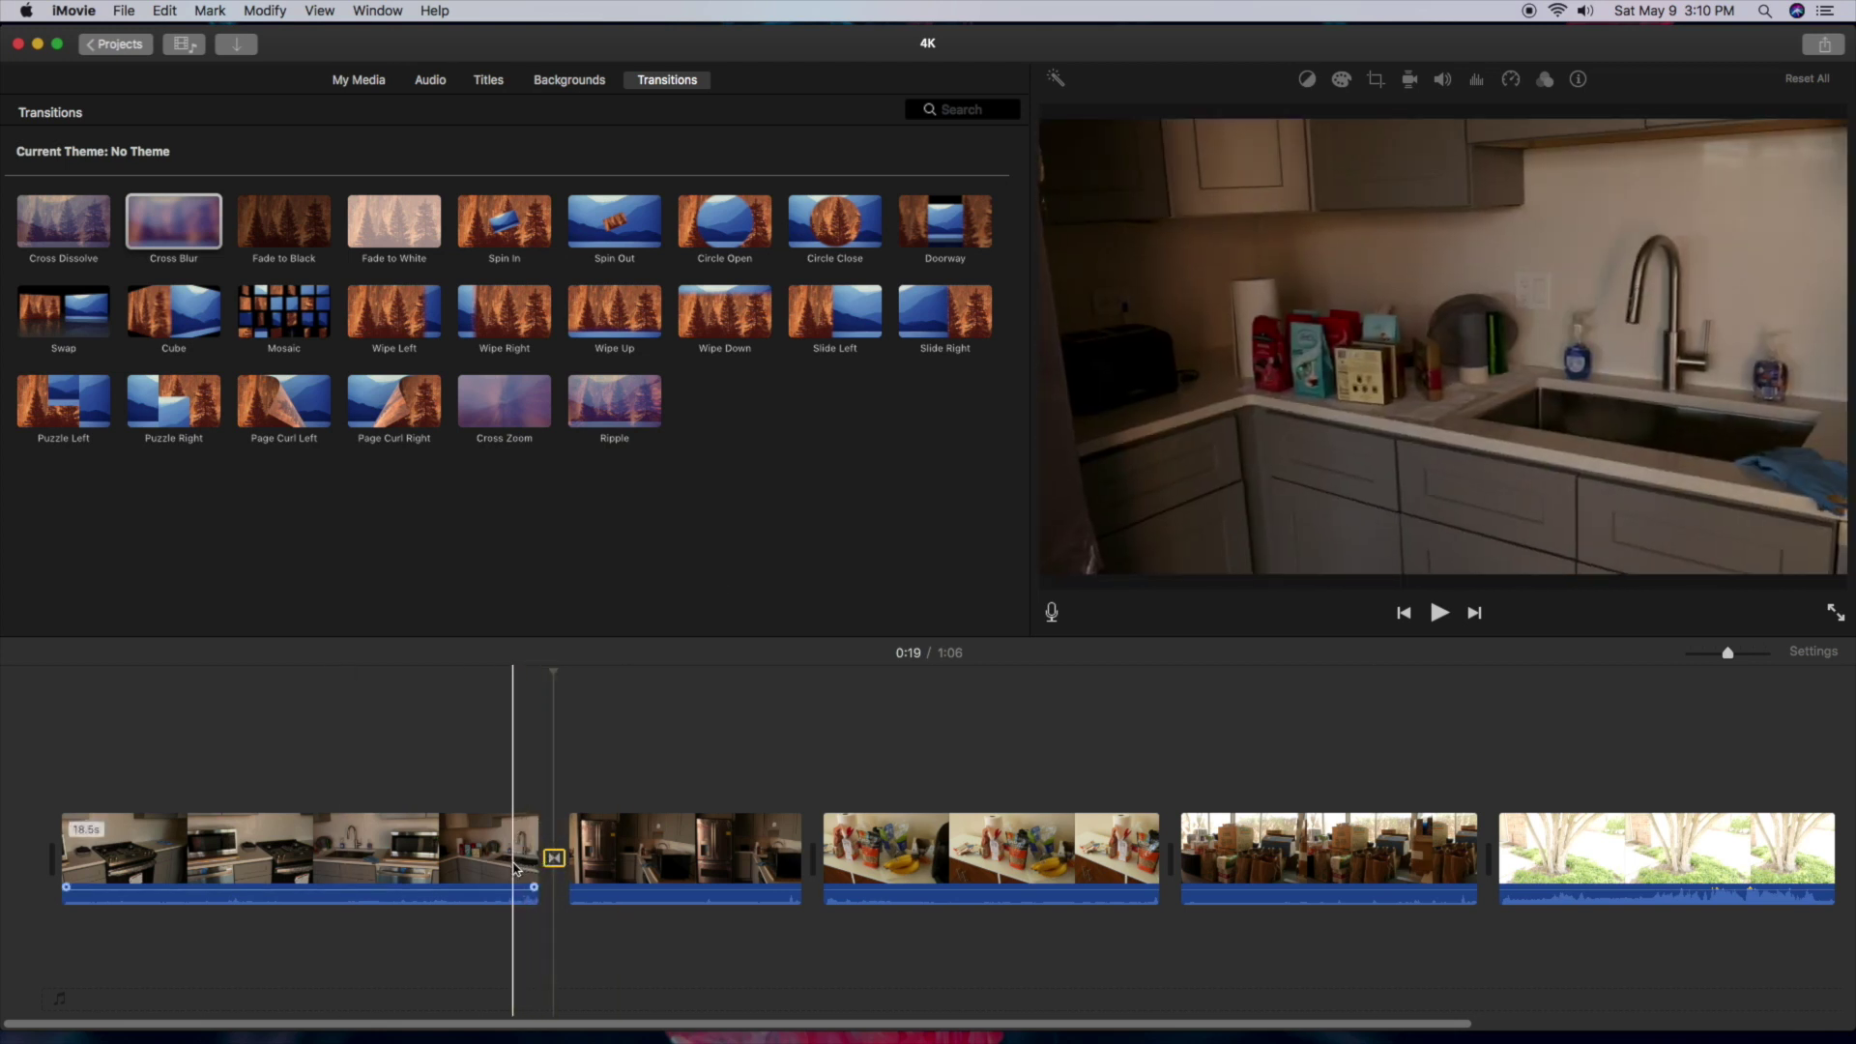
pyautogui.click(515, 869)
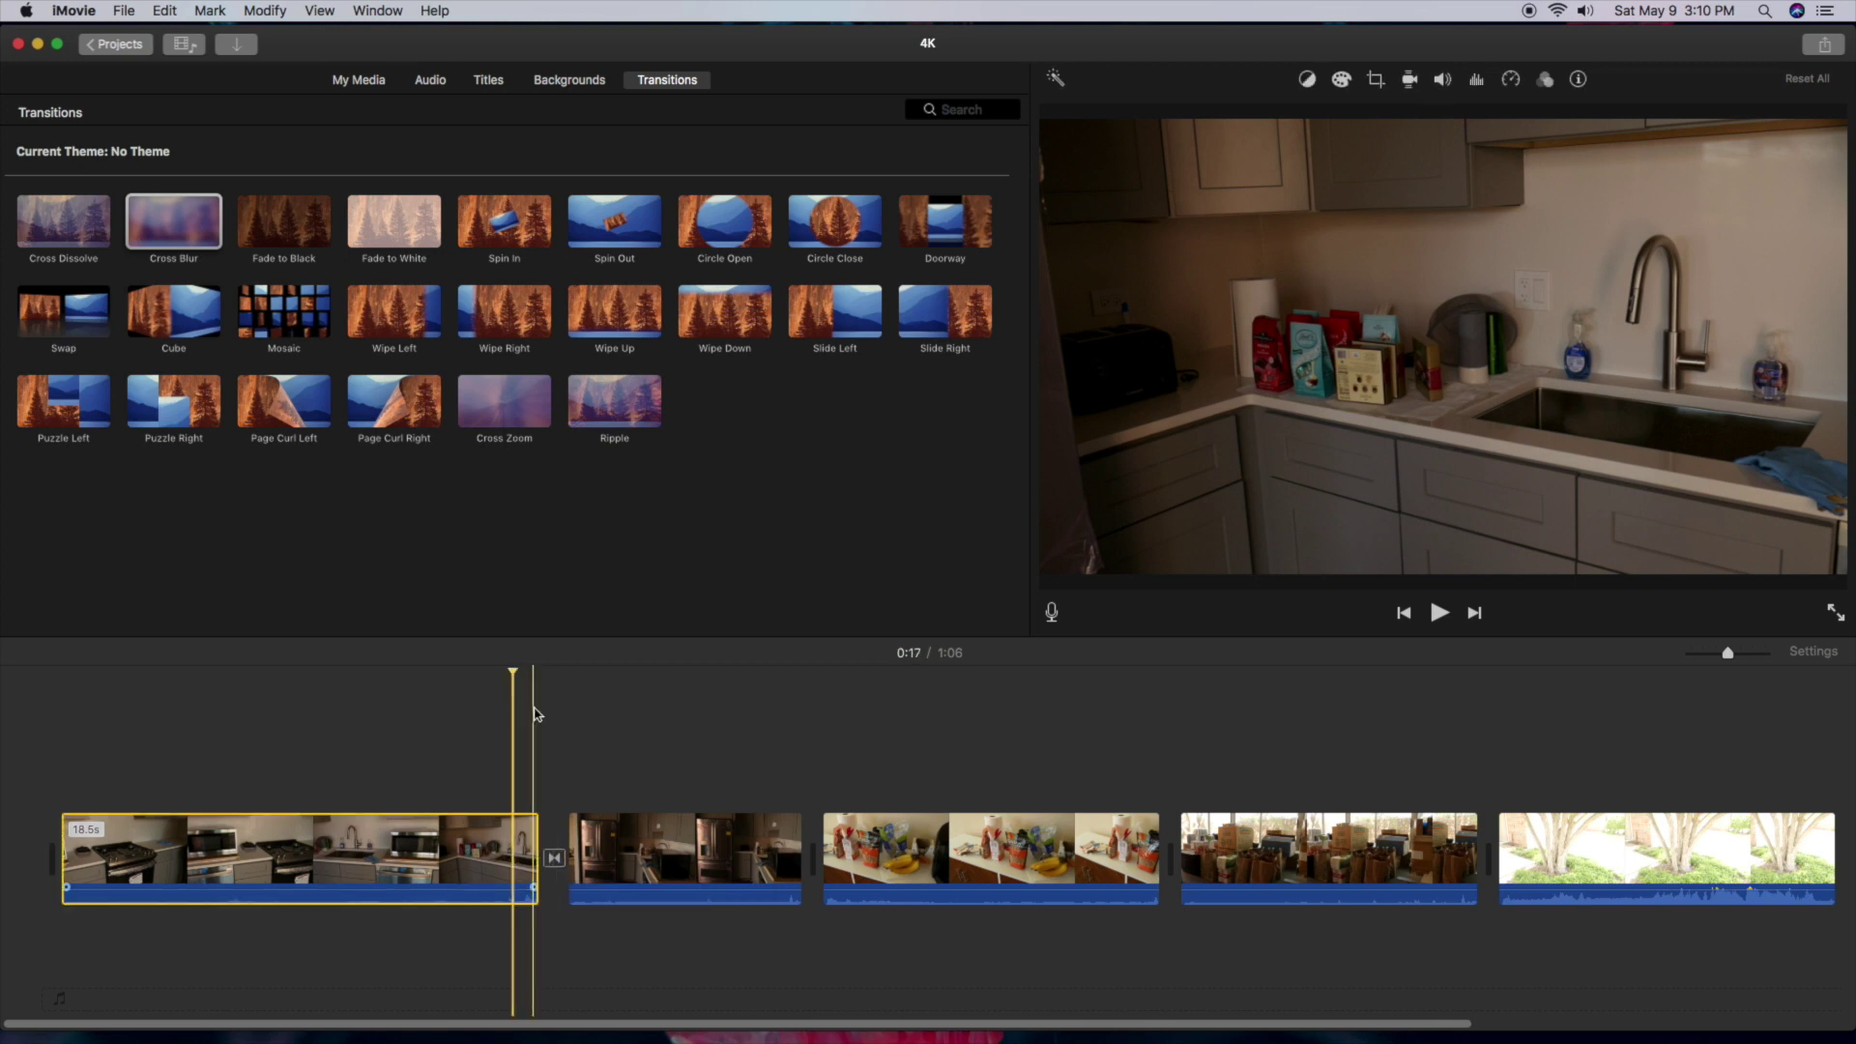
pyautogui.press('space')
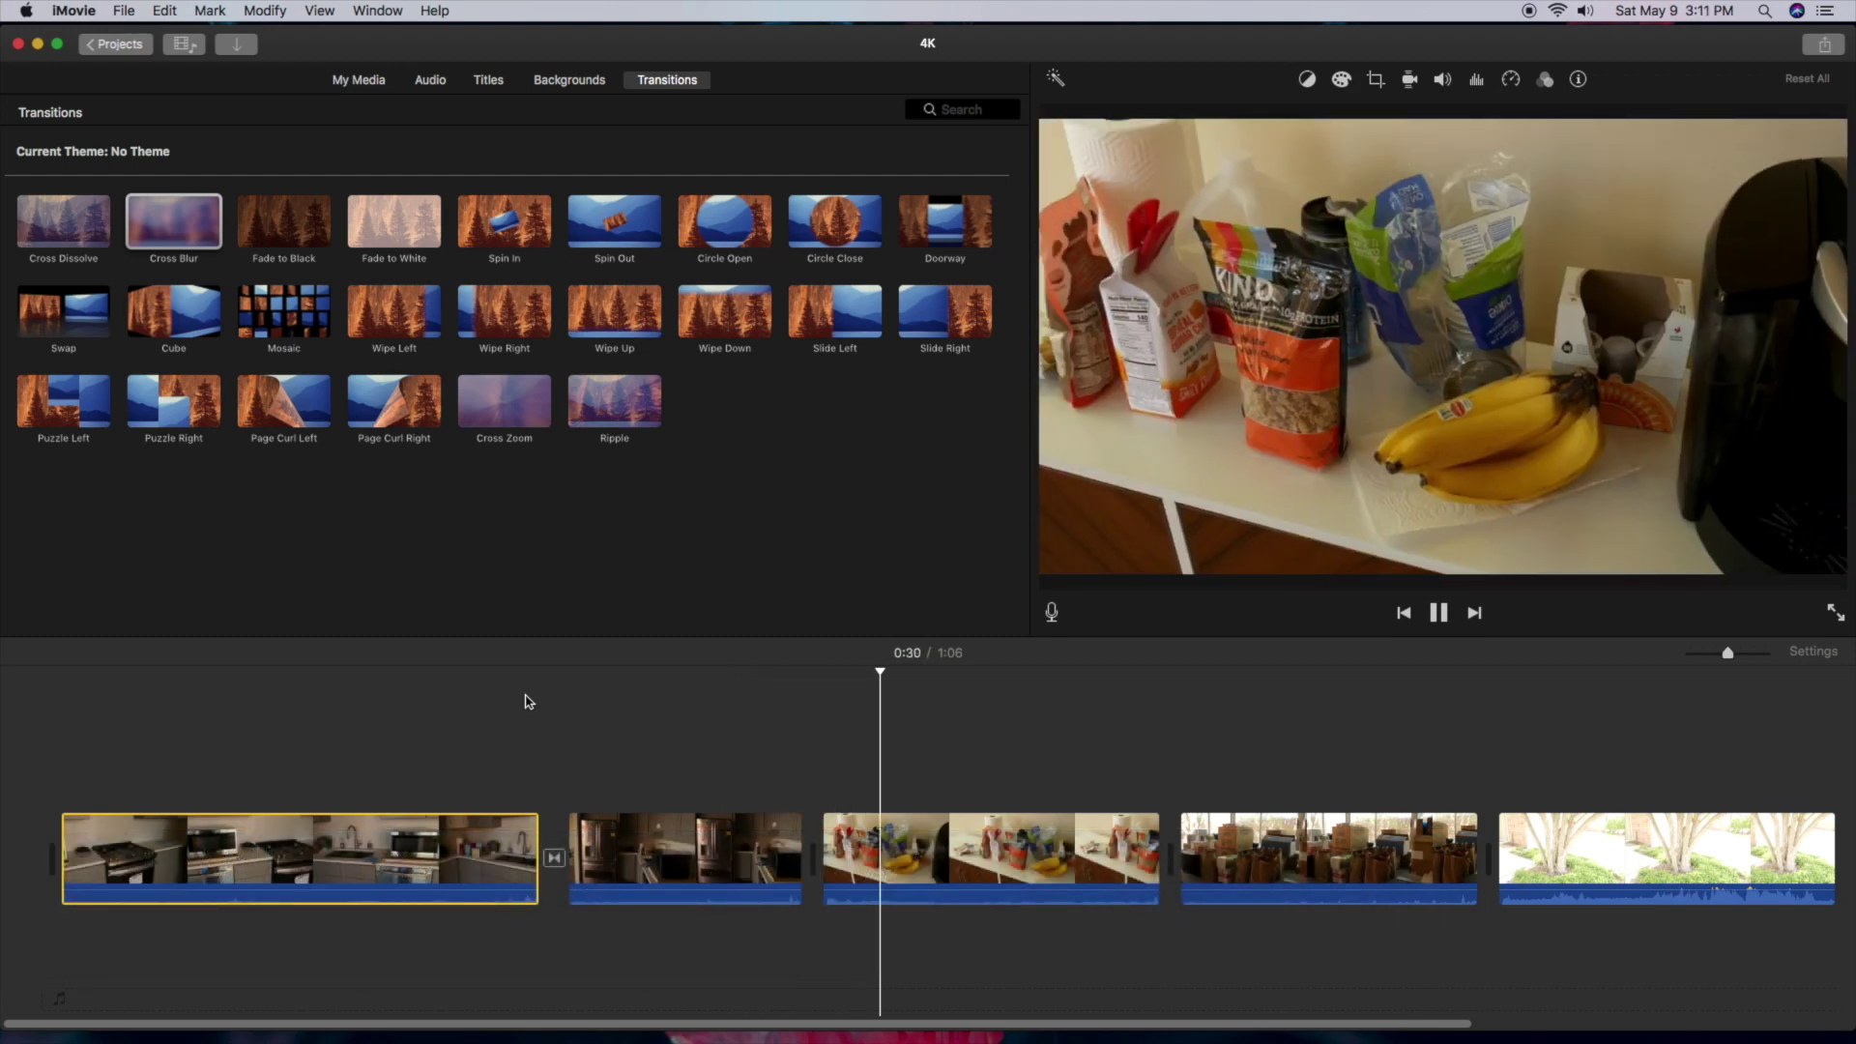
pyautogui.press('space')
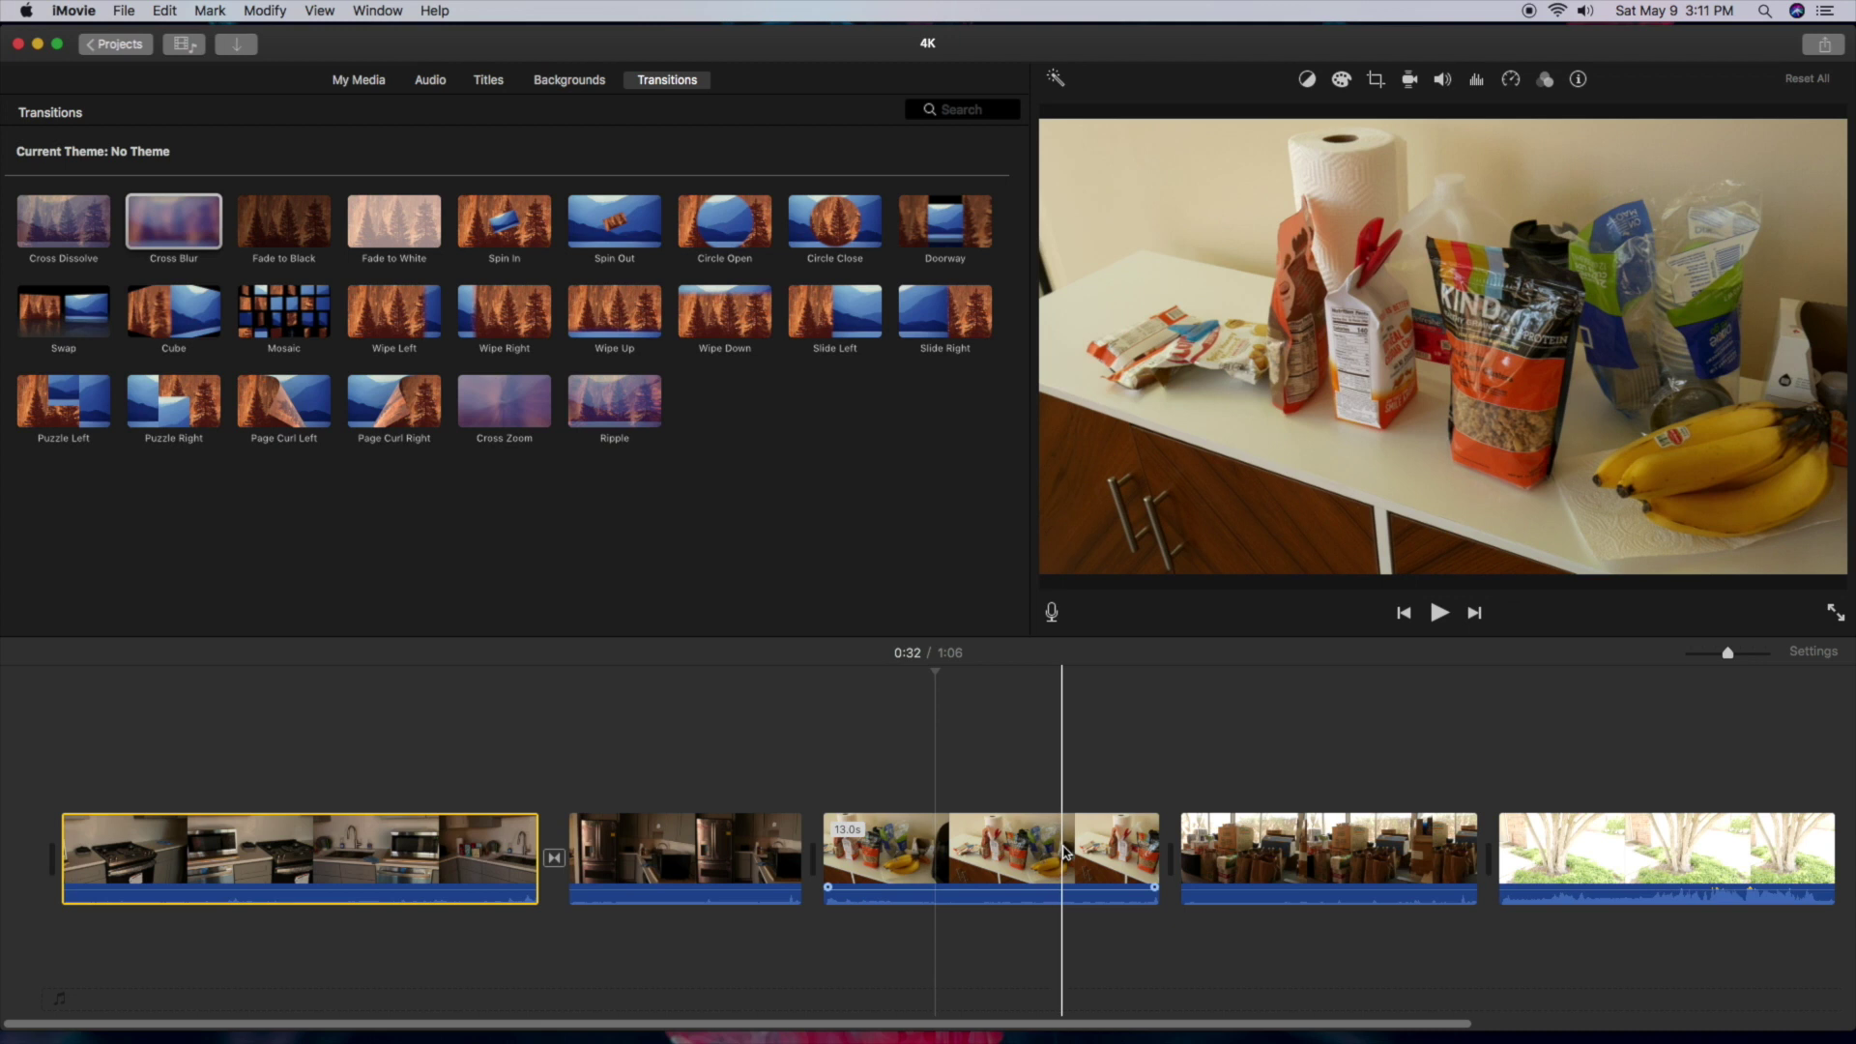
# - Play back the timeline from late in the groceries clip into the moving boxes clip
pyautogui.click(1064, 853)
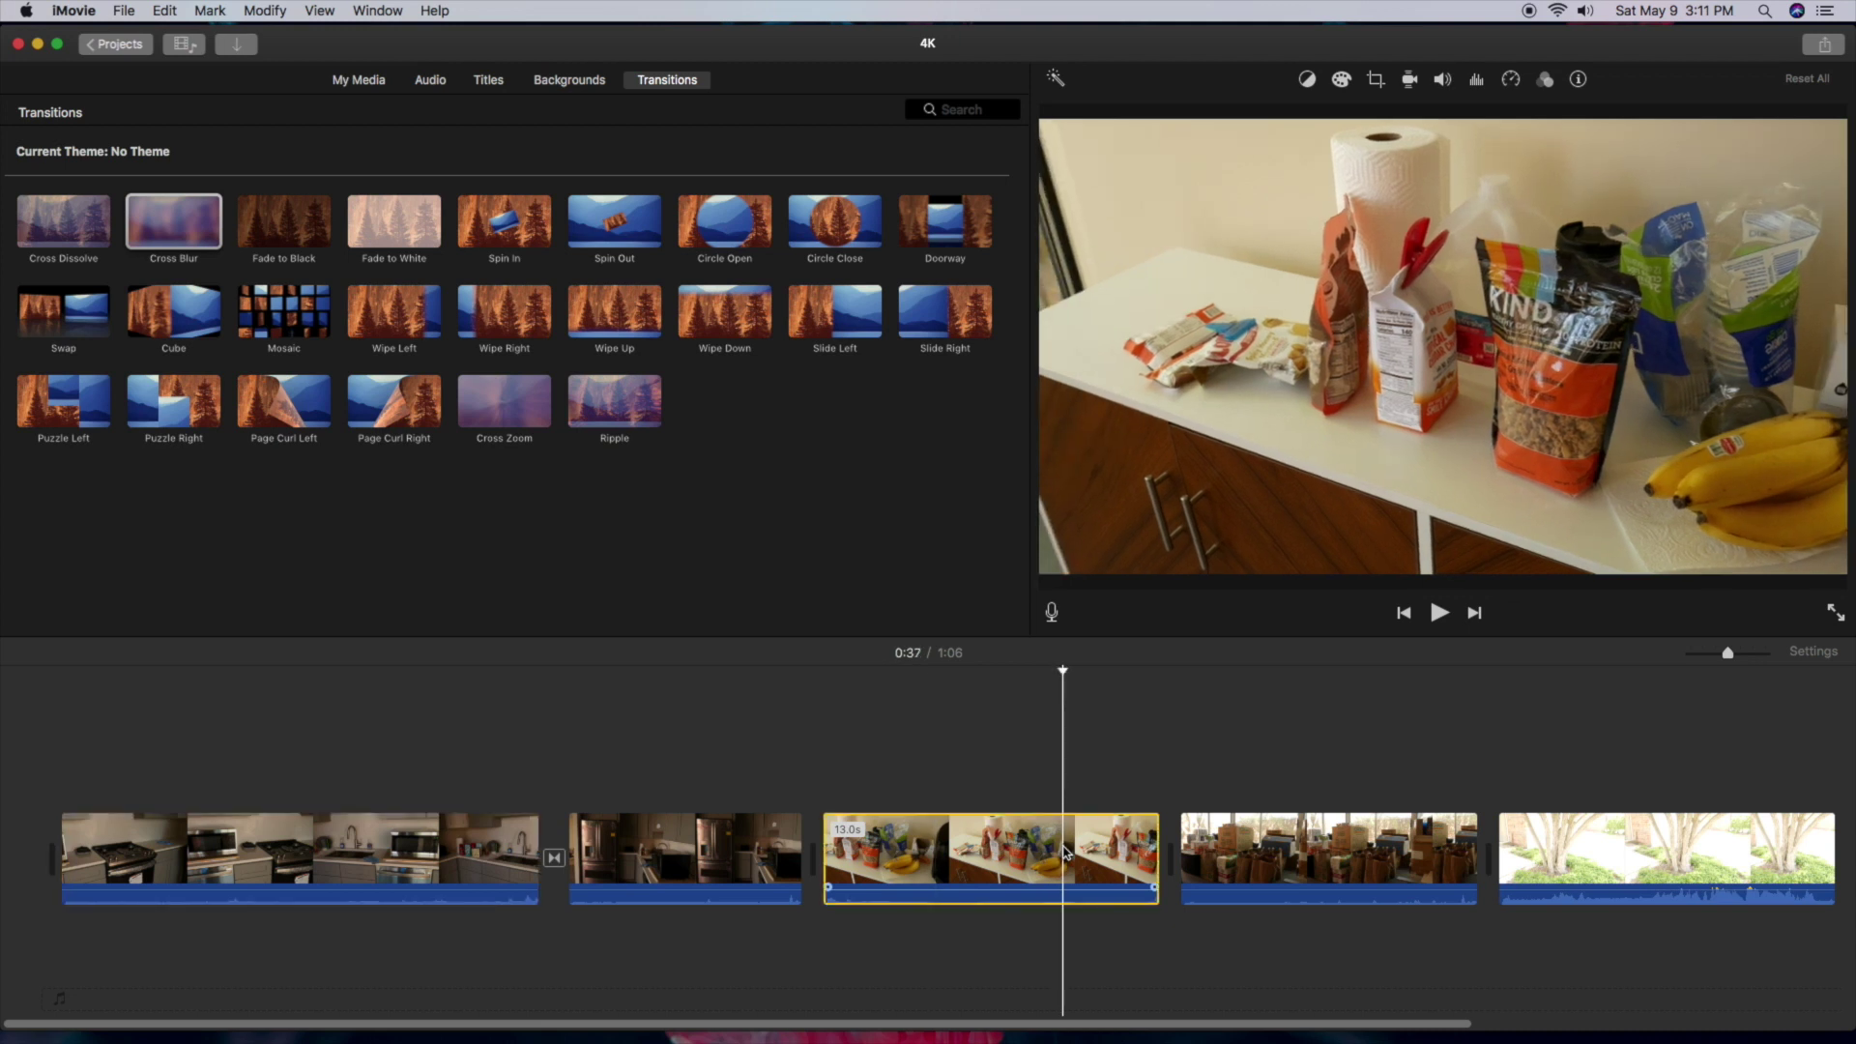
pyautogui.press('space')
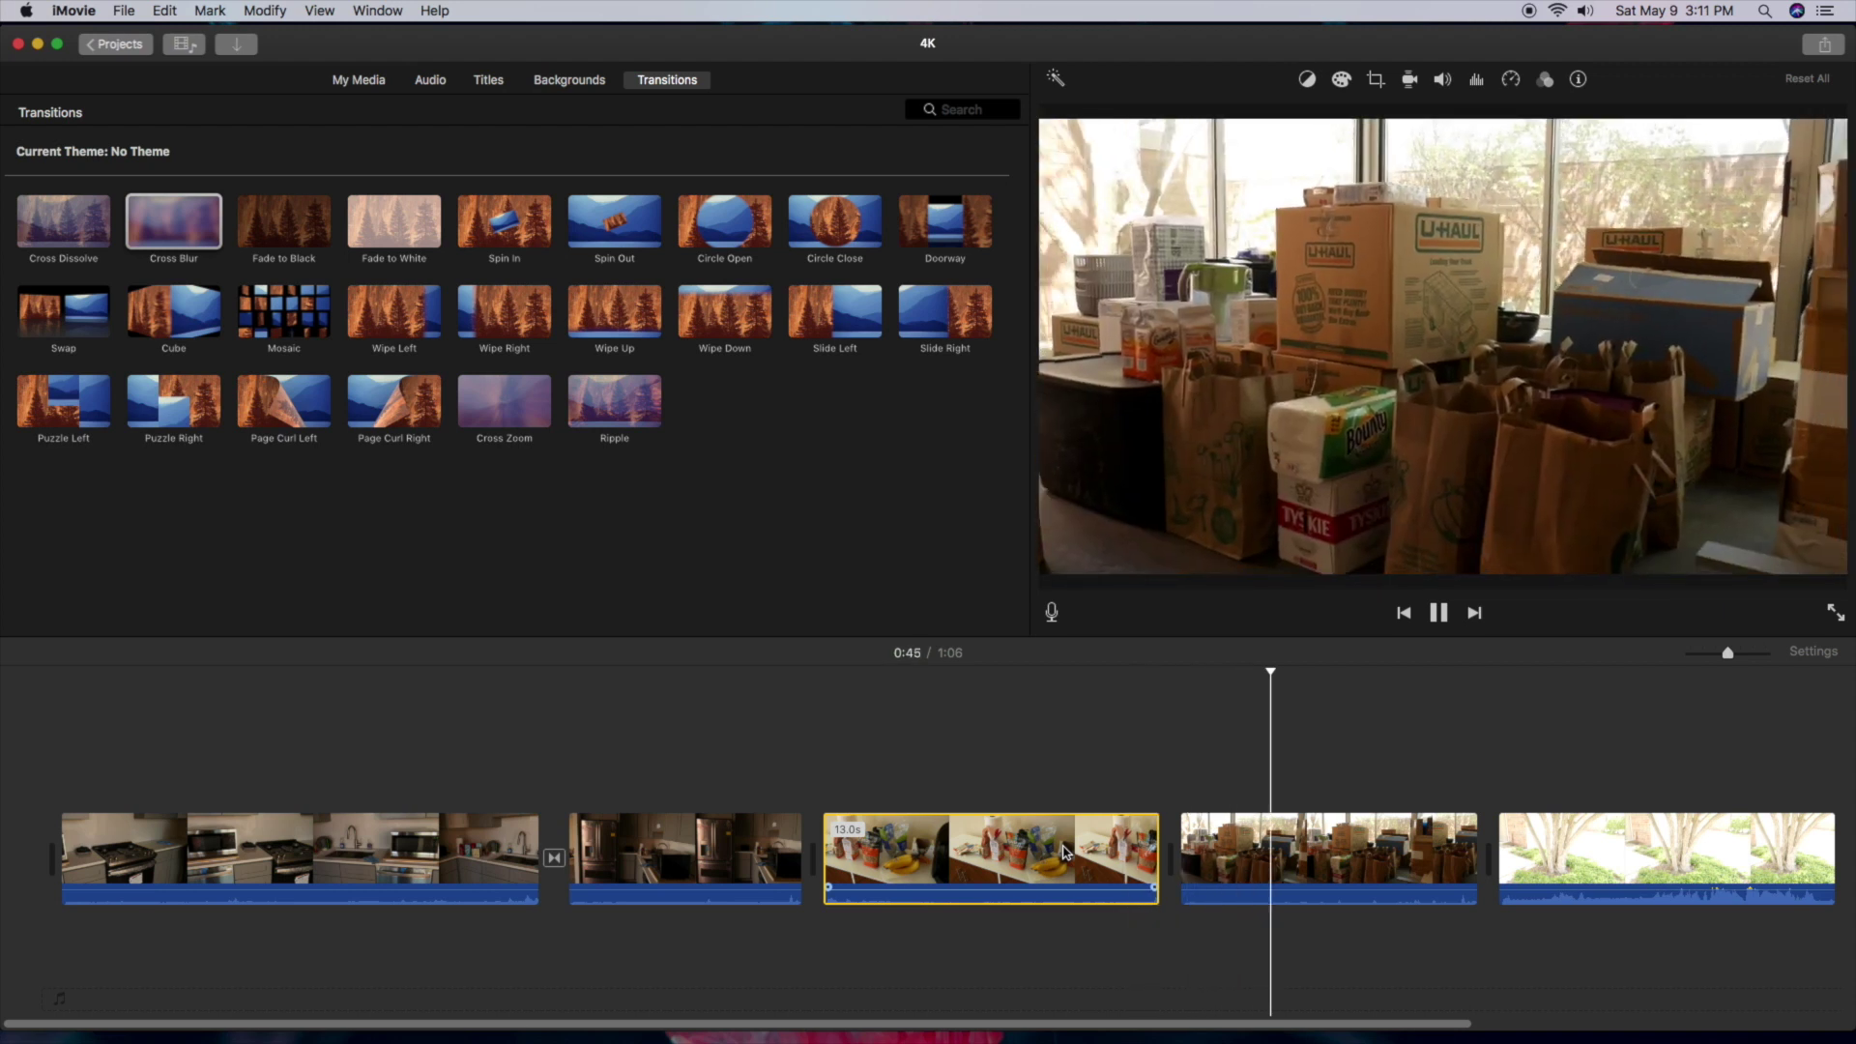
pyautogui.press('space')
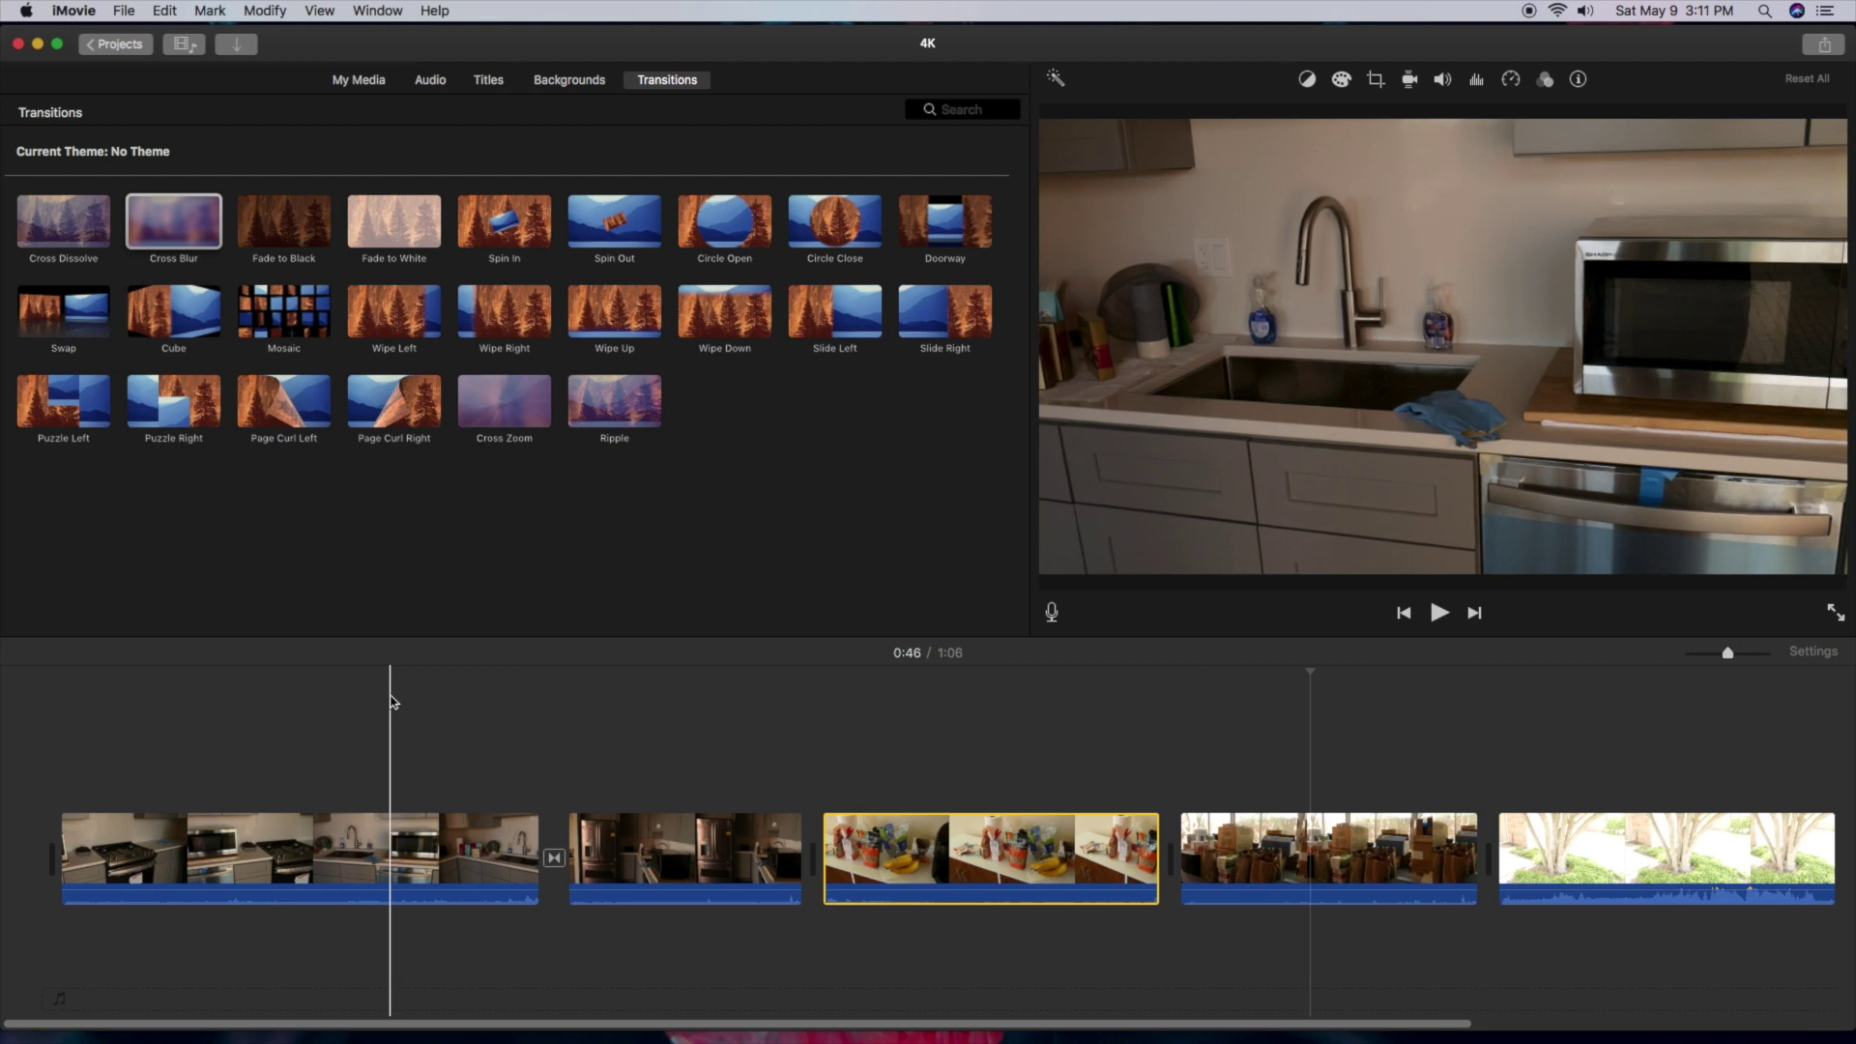
# - Overlay the purple vacuum clip as a cutaway above the groceries clip and trim its end to a length of 3.9 s
pyautogui.click(360, 82)
pyautogui.moveTo(699, 191); pyautogui.dragTo(863, 773)
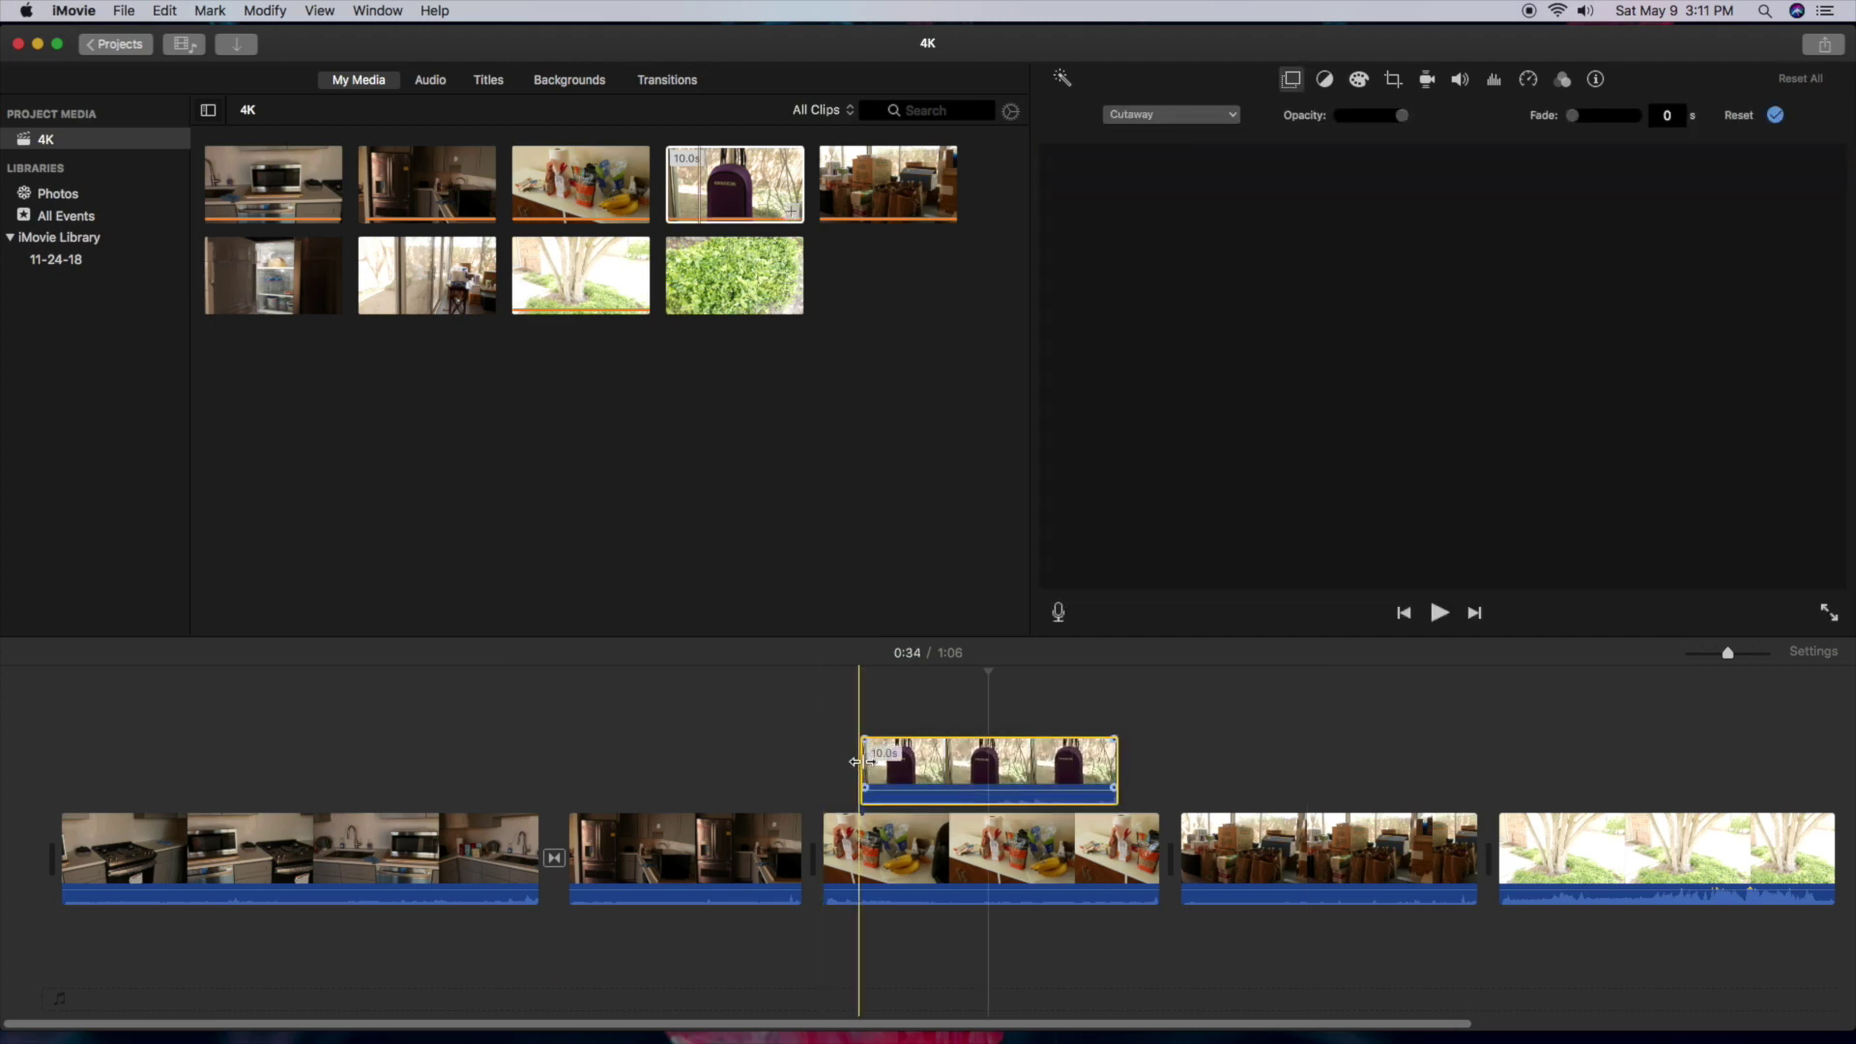
pyautogui.click(1122, 778)
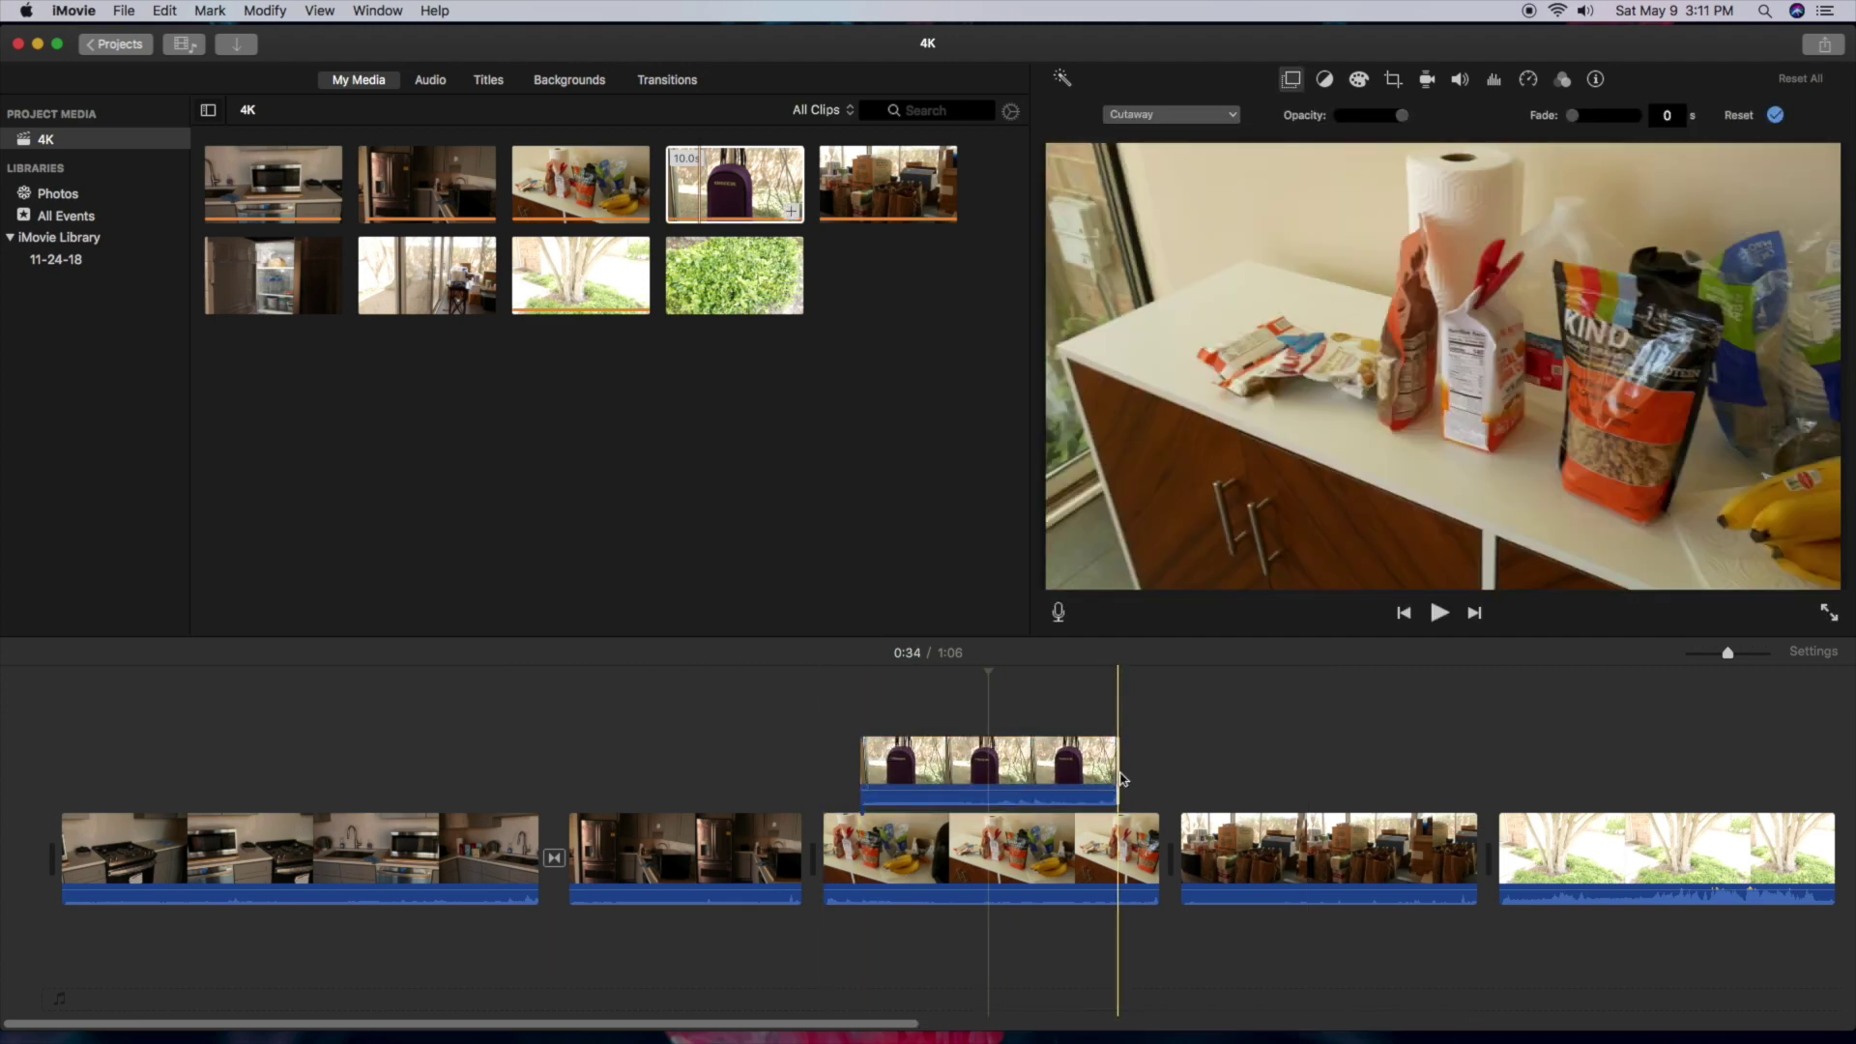
pyautogui.moveTo(1122, 774); pyautogui.dragTo(962, 792)
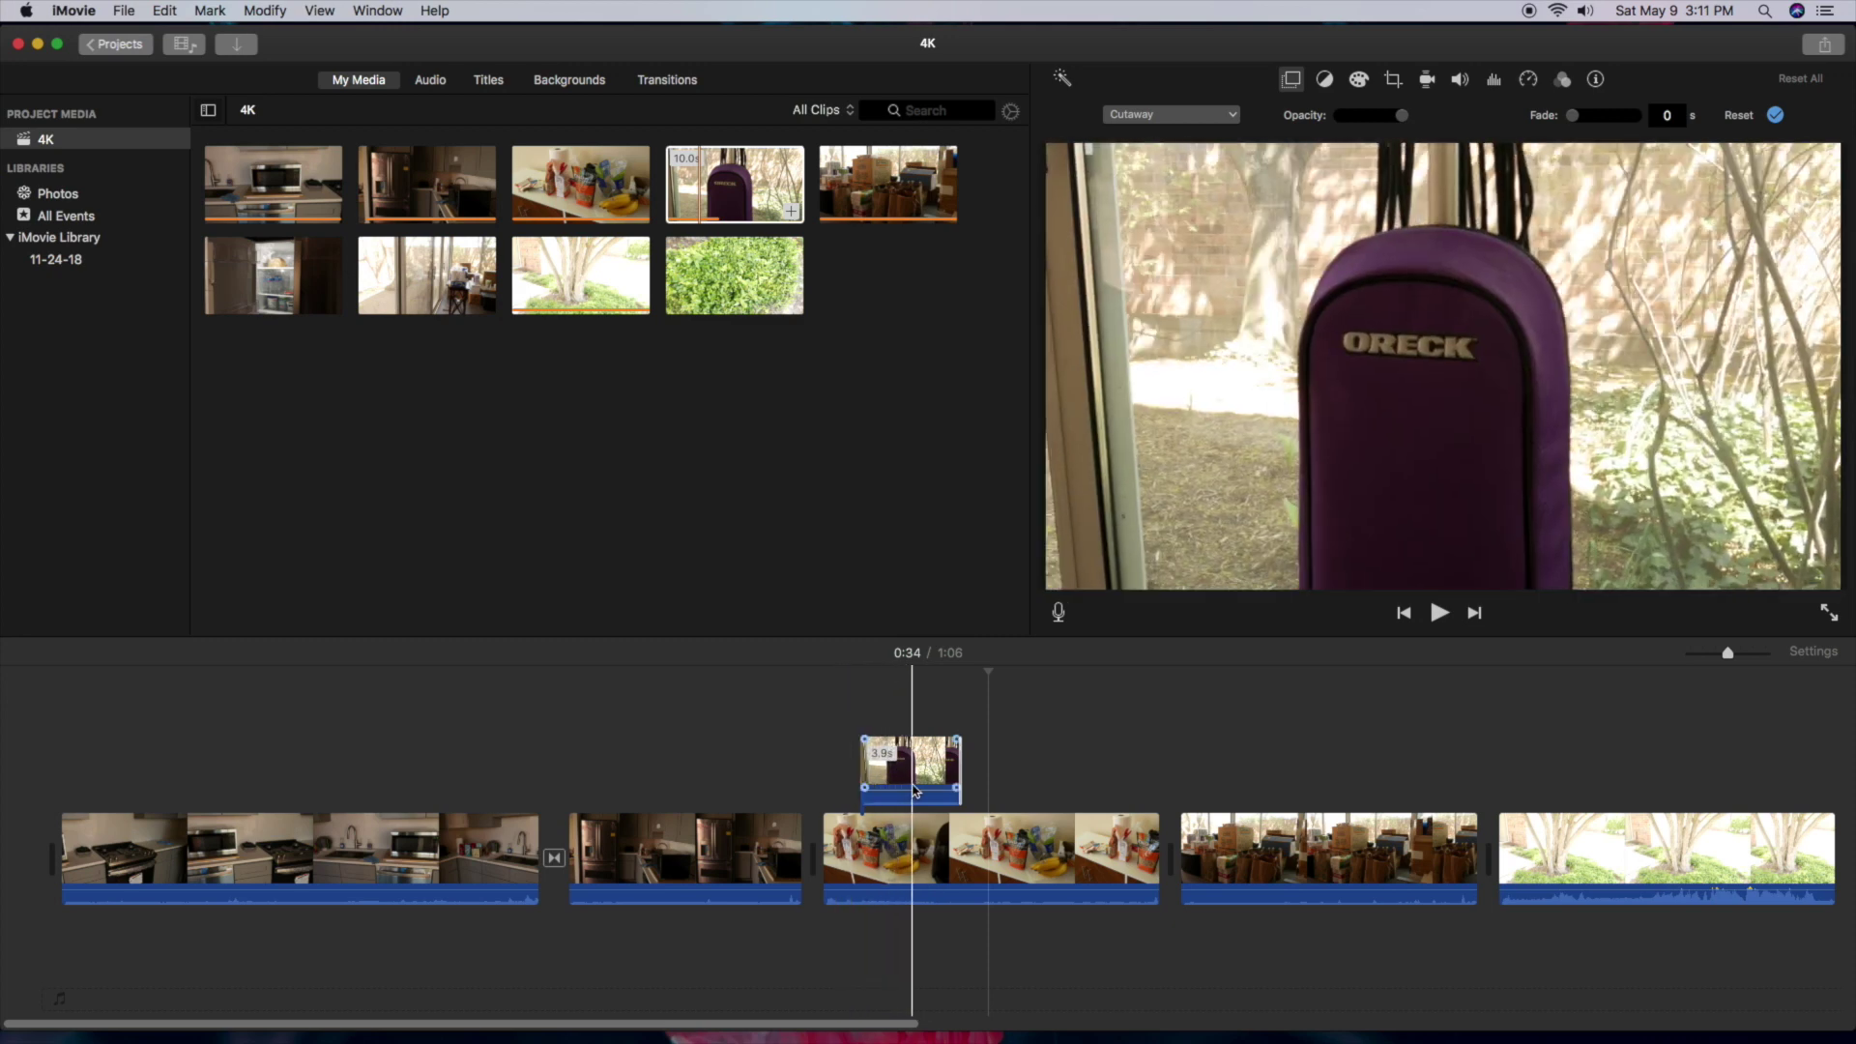
pyautogui.click(898, 778)
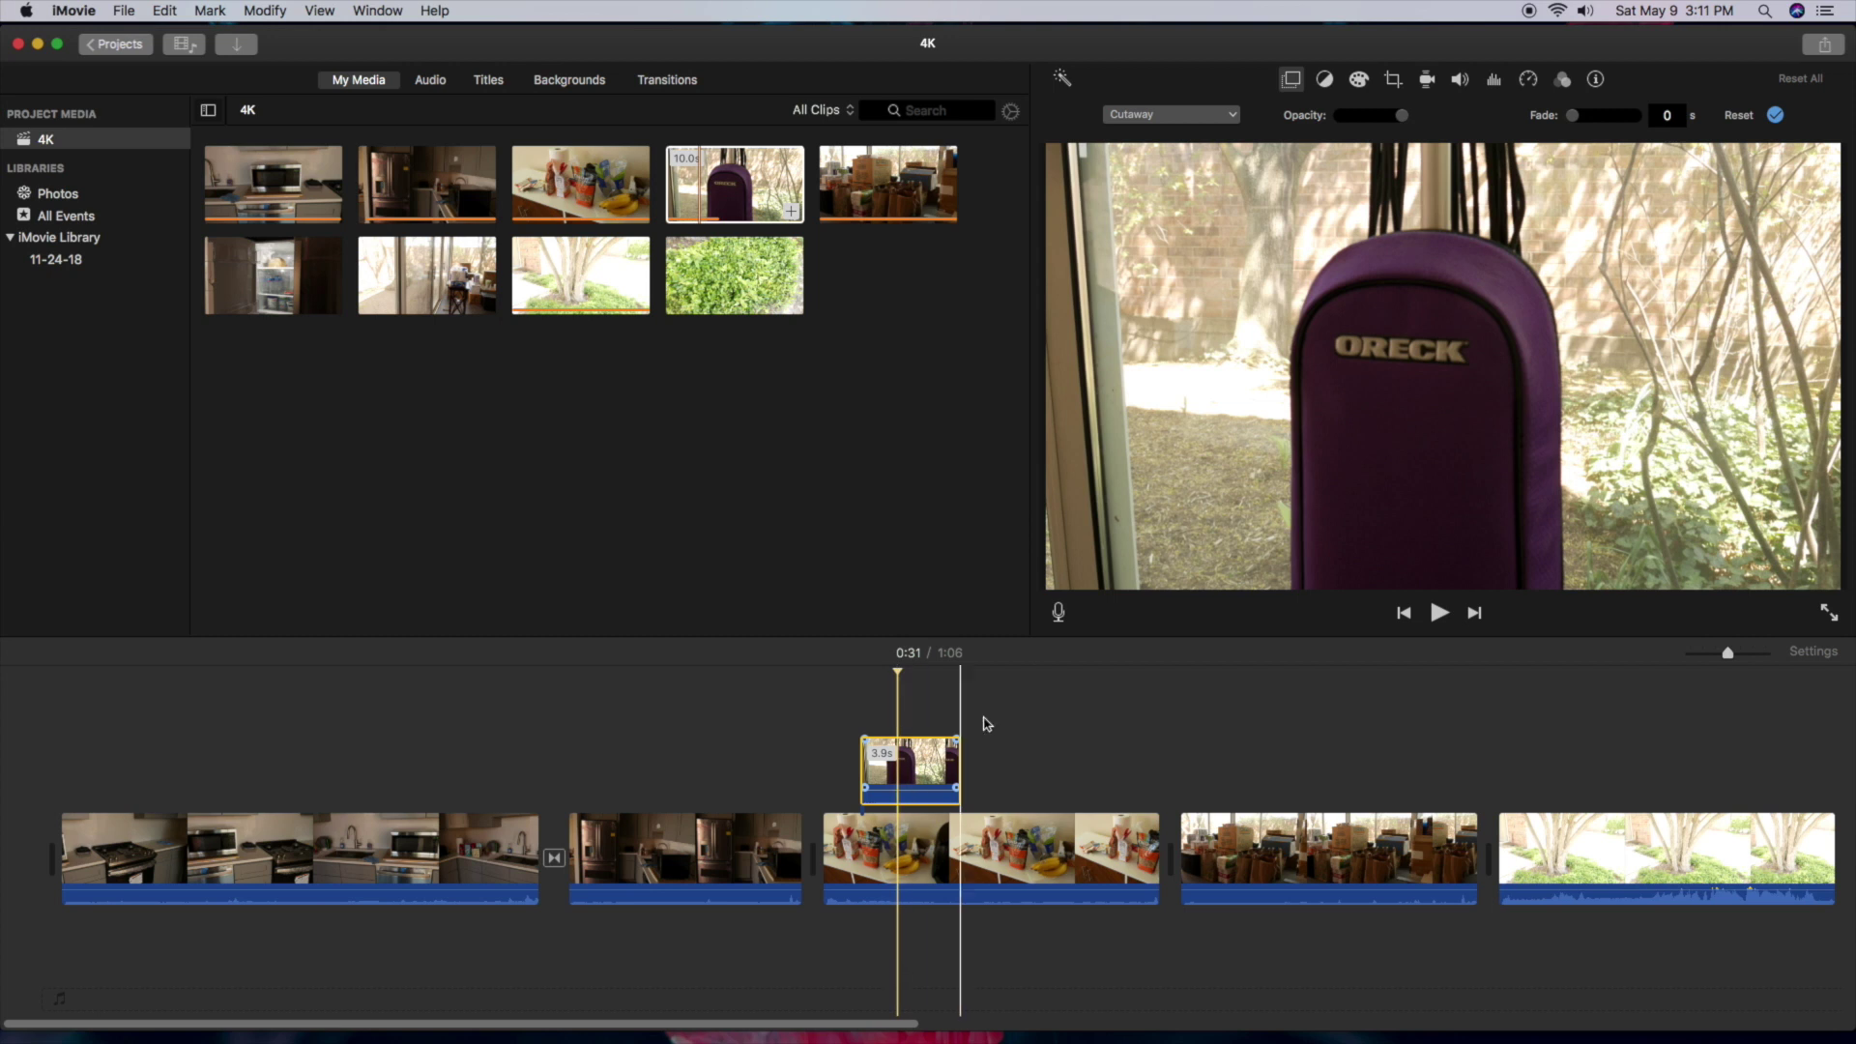
# - Change the purple vacuum overlay to Picture in Picture, enlarge it and reposition it in the upper-right area of the frame
pyautogui.click(1293, 82)
pyautogui.click(1292, 82)
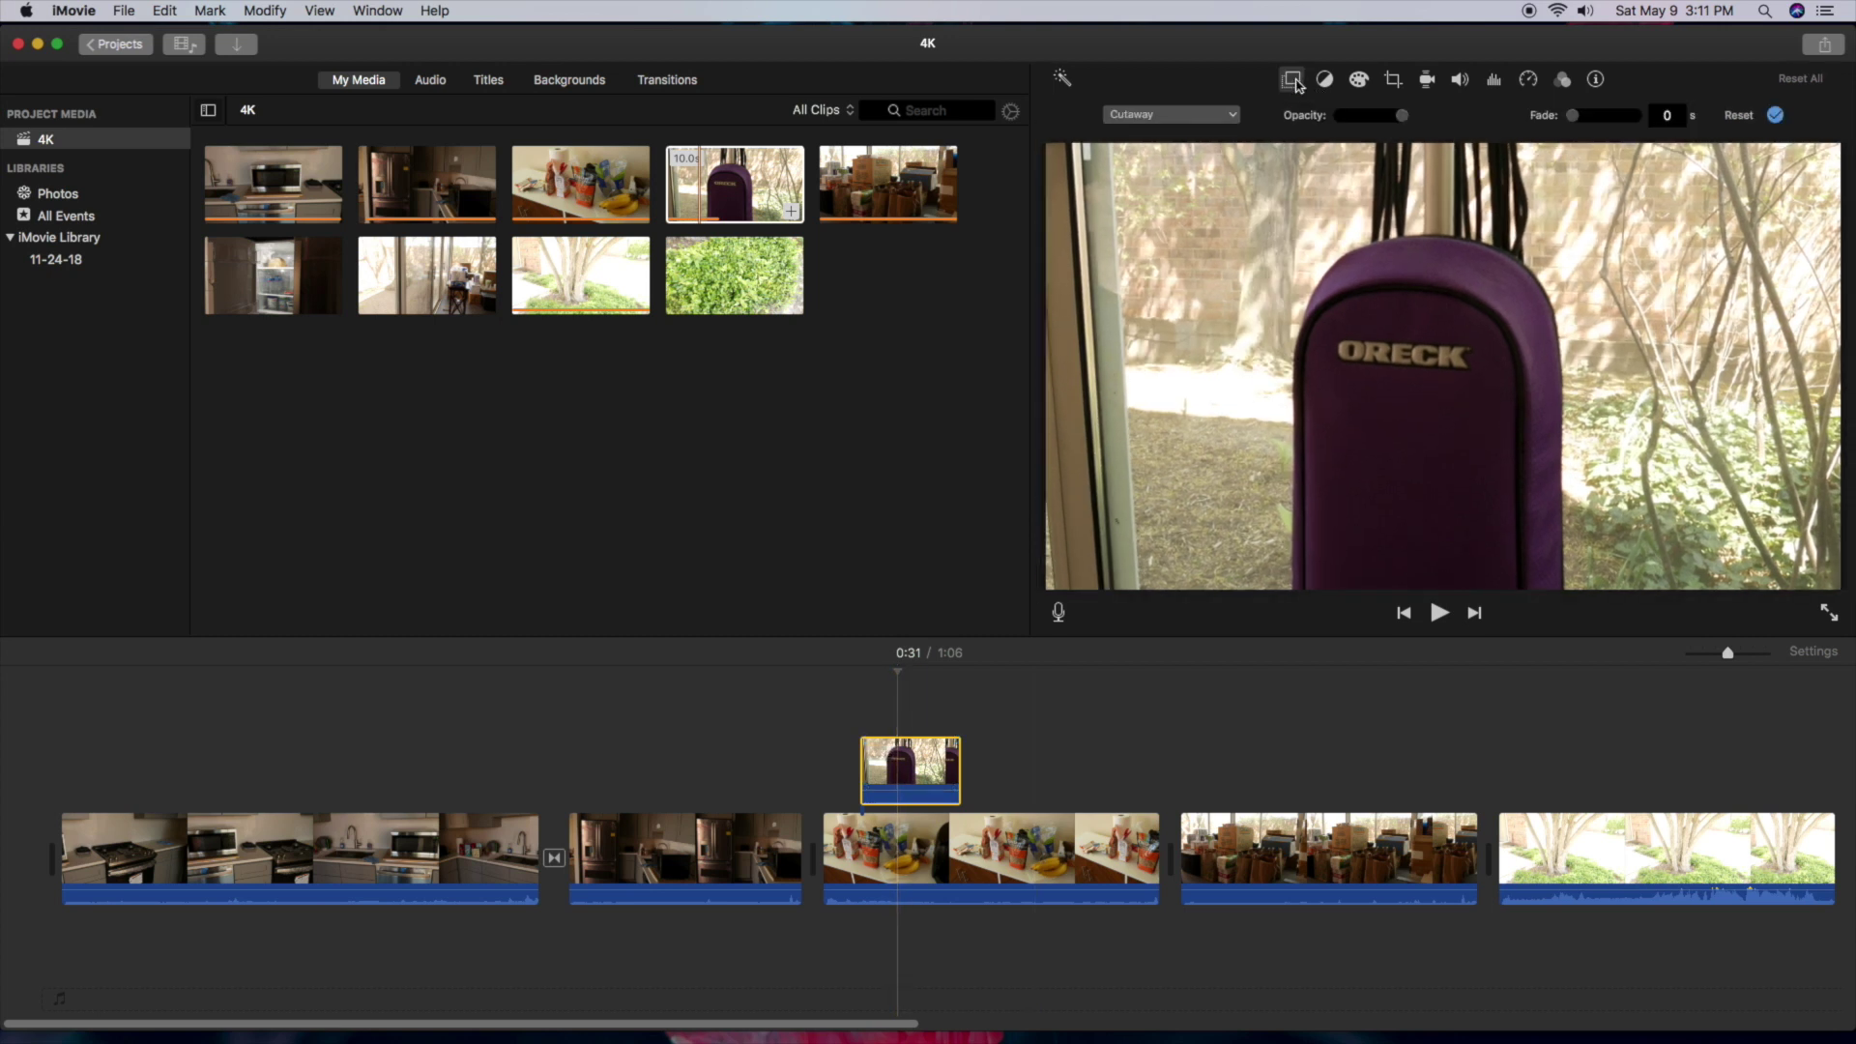
pyautogui.click(1162, 123)
pyautogui.click(1164, 188)
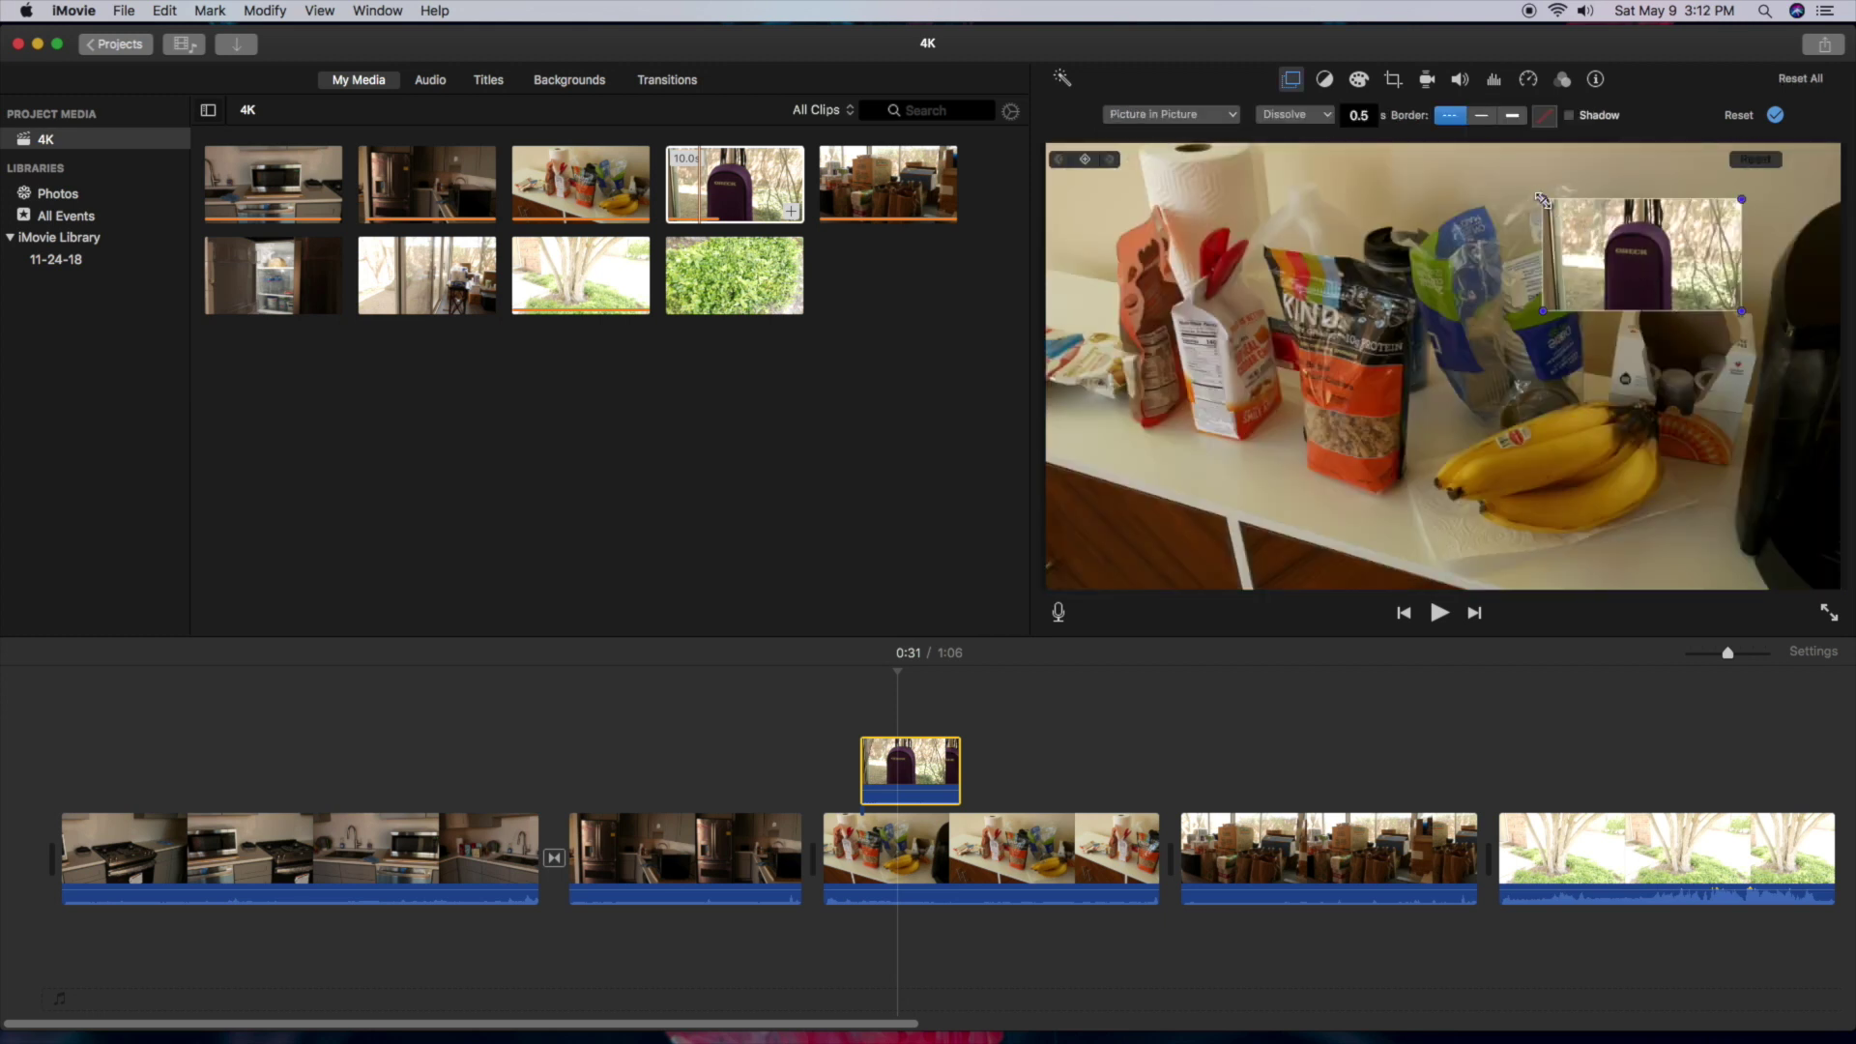
pyautogui.moveTo(1536, 194); pyautogui.dragTo(1486, 158)
pyautogui.moveTo(1627, 267); pyautogui.dragTo(1634, 294)
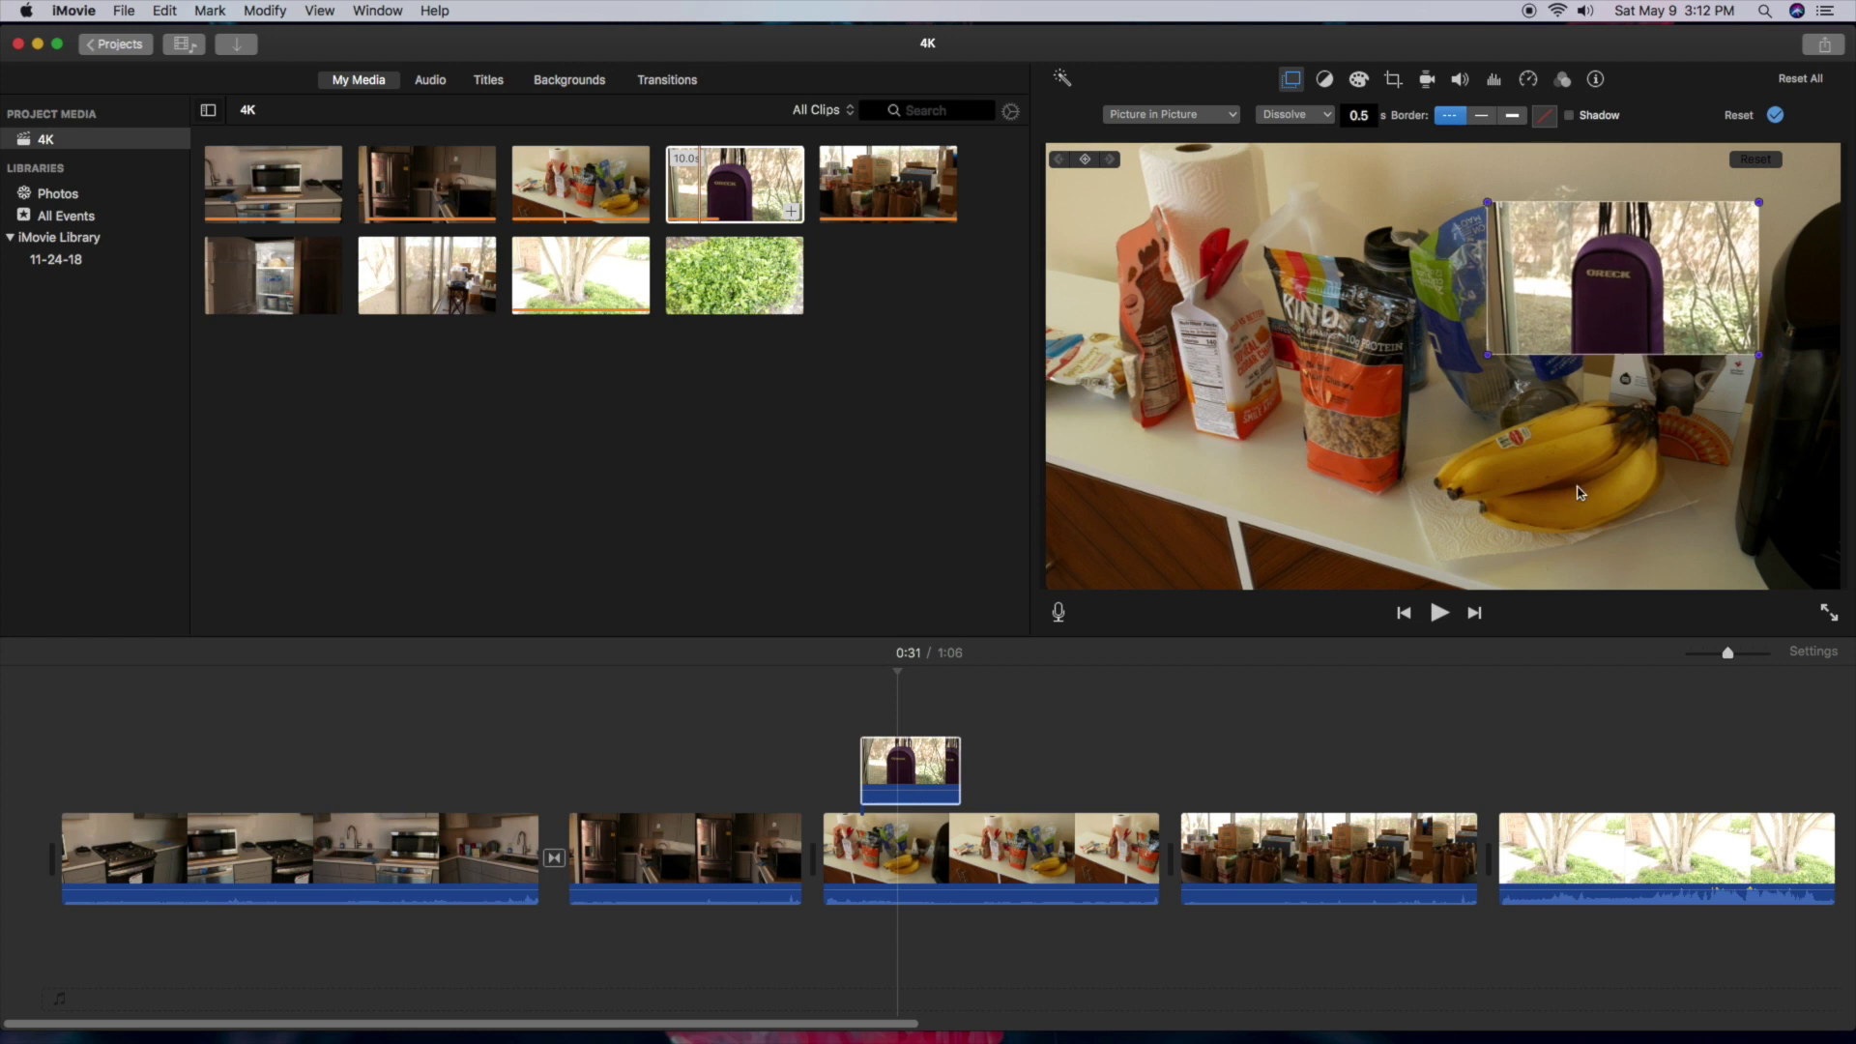
# - Play back the groceries clip from its start through the picture-in-picture section
pyautogui.click(824, 745)
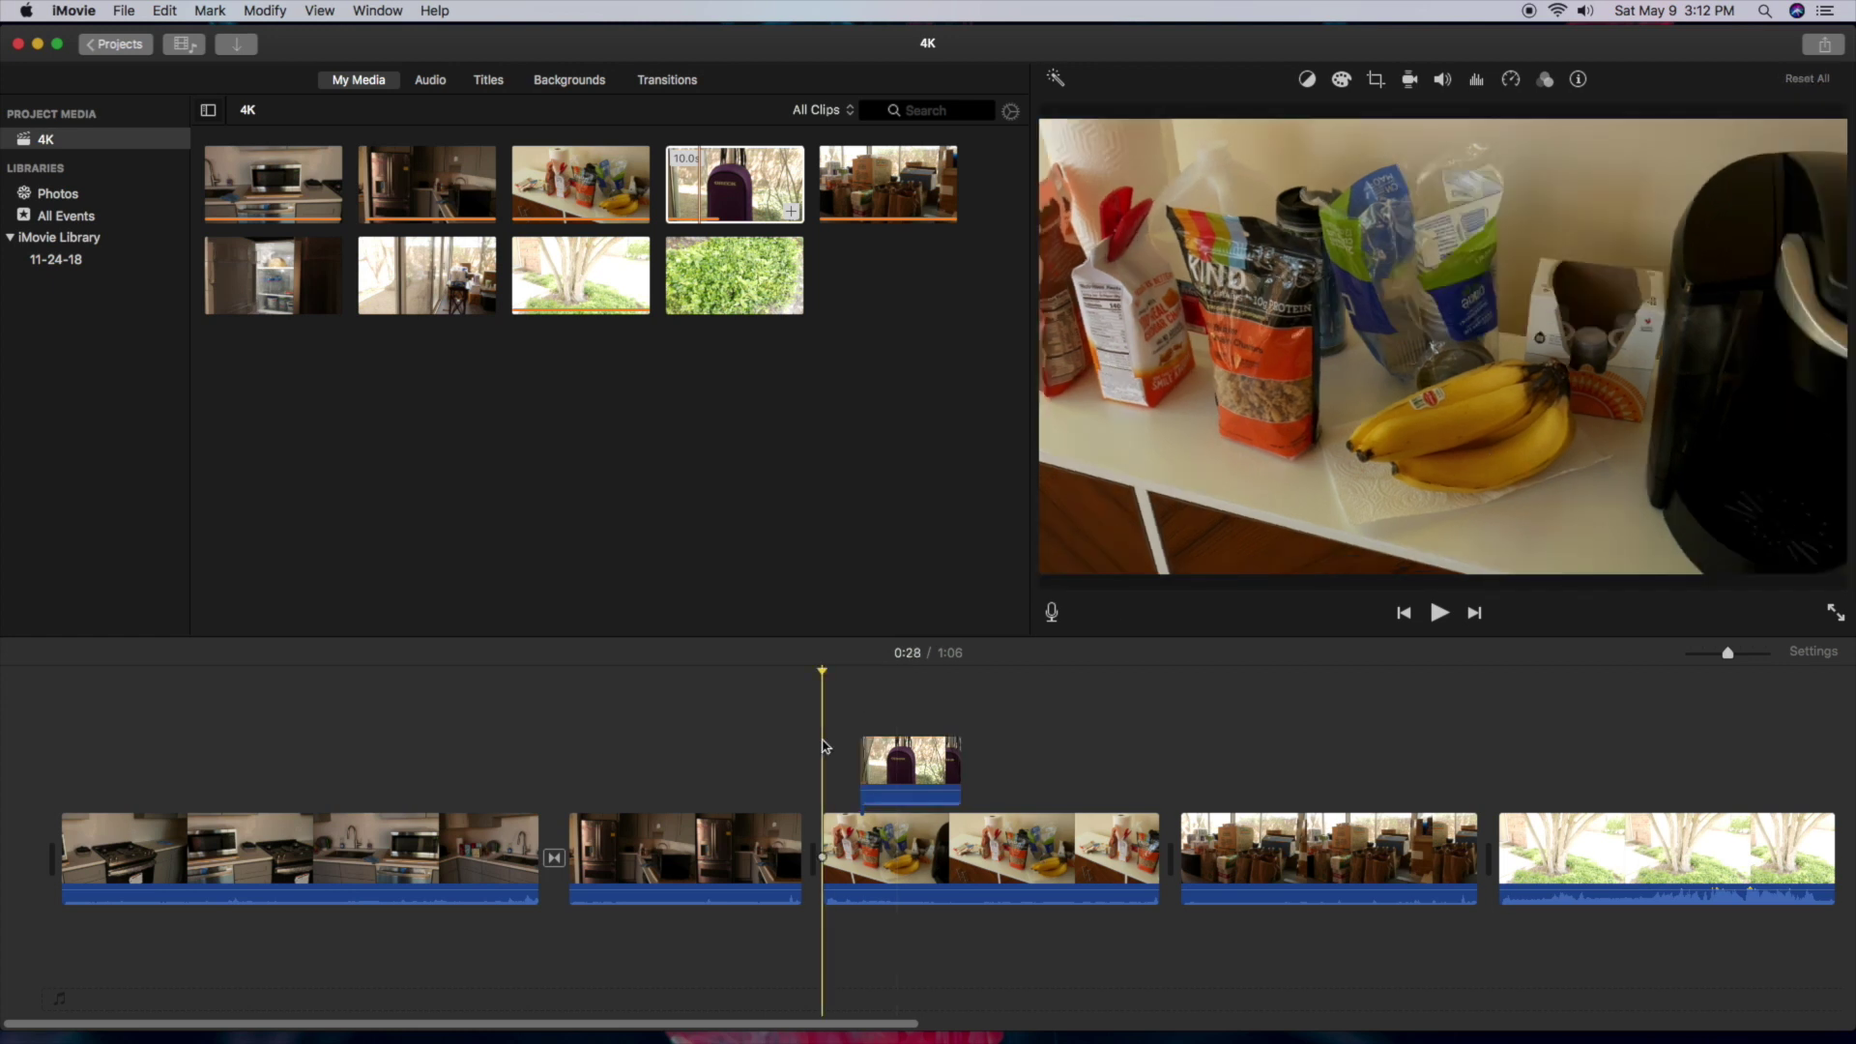
pyautogui.press('space')
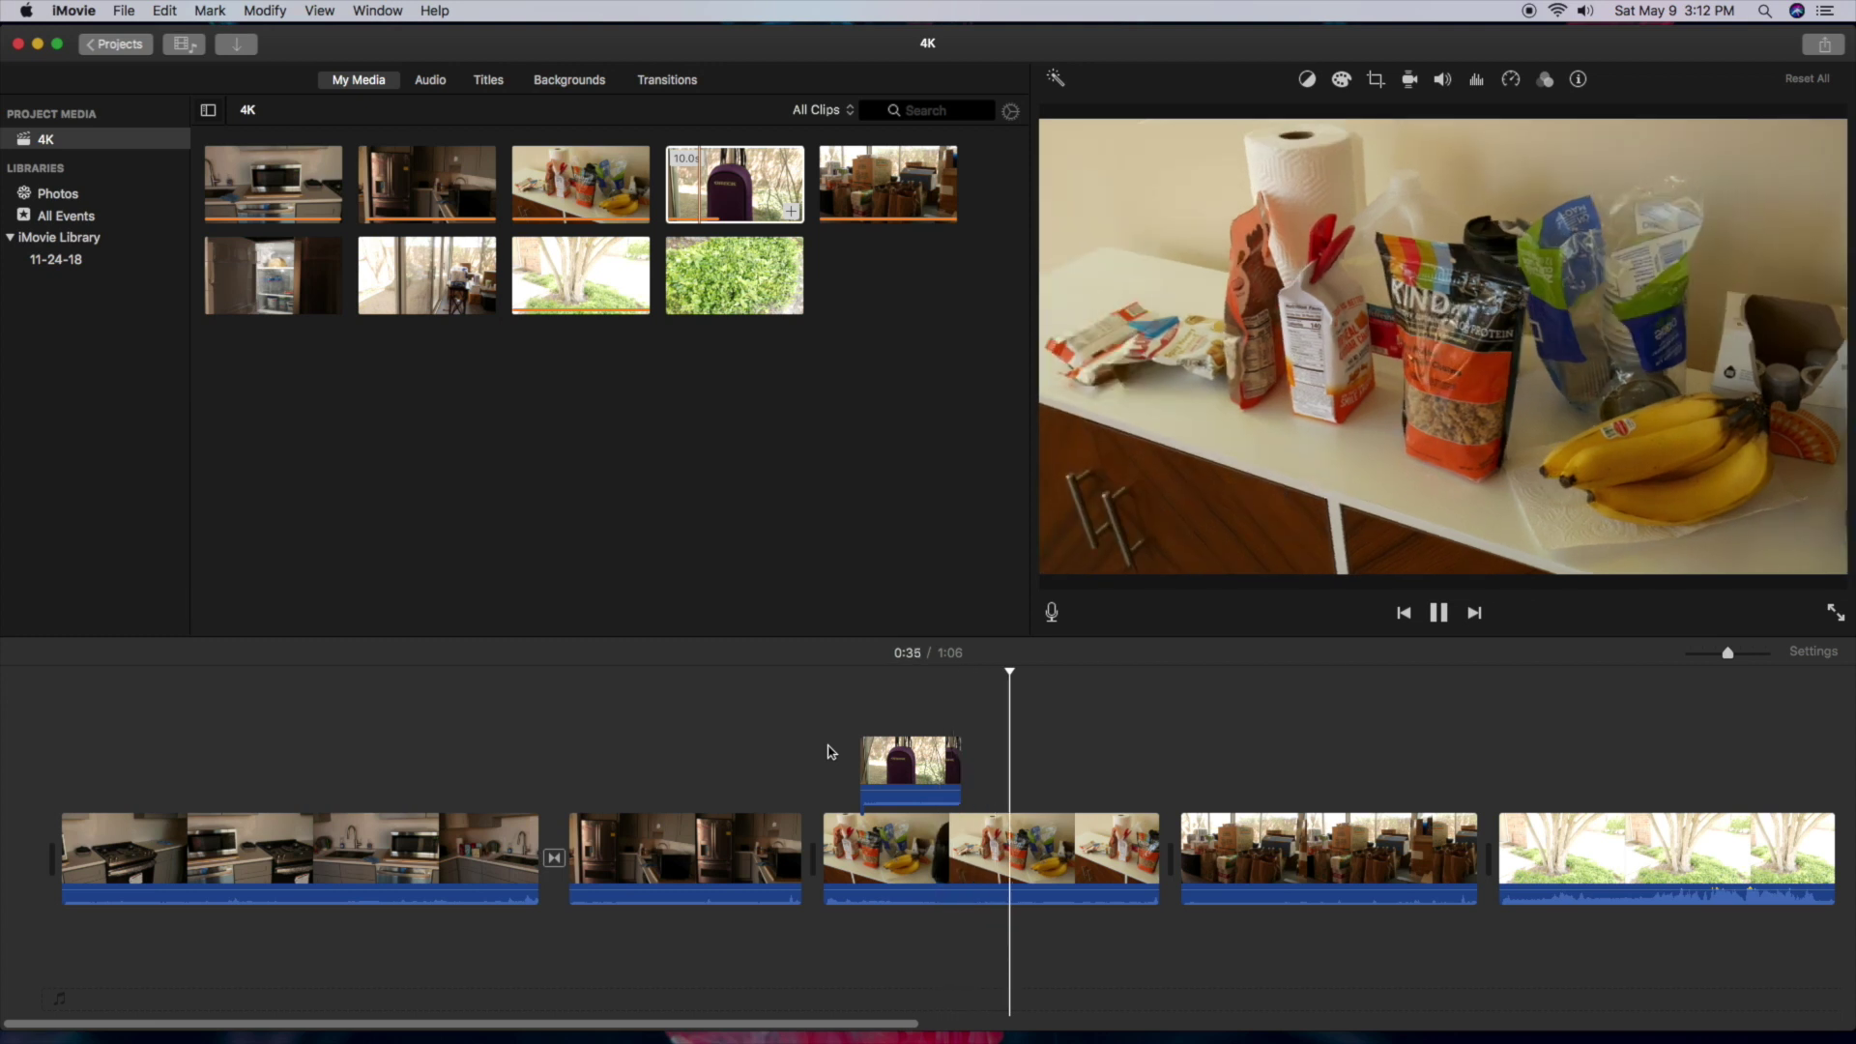
pyautogui.press('space')
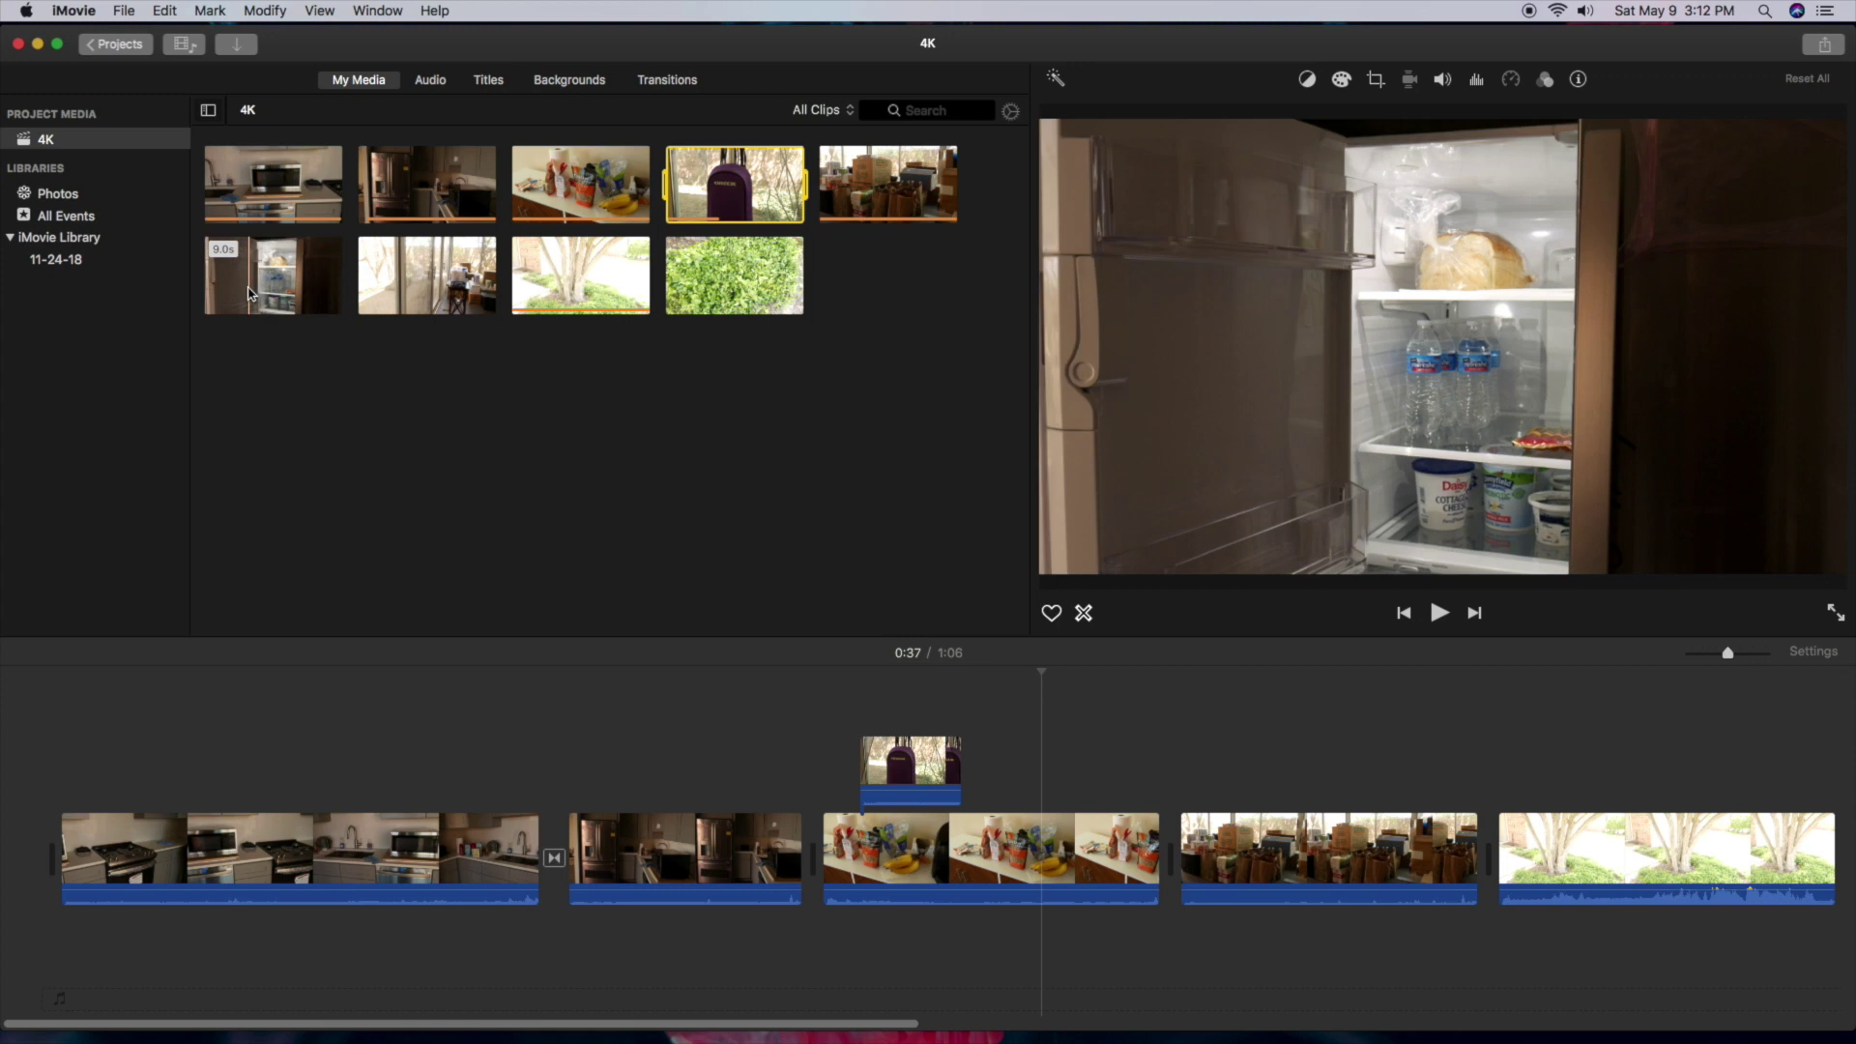
# - Overlay the open refrigerator clip as a cutaway spanning the end of the moving boxes clip and the start of the tree clip
pyautogui.moveTo(250, 293); pyautogui.dragTo(1365, 772)
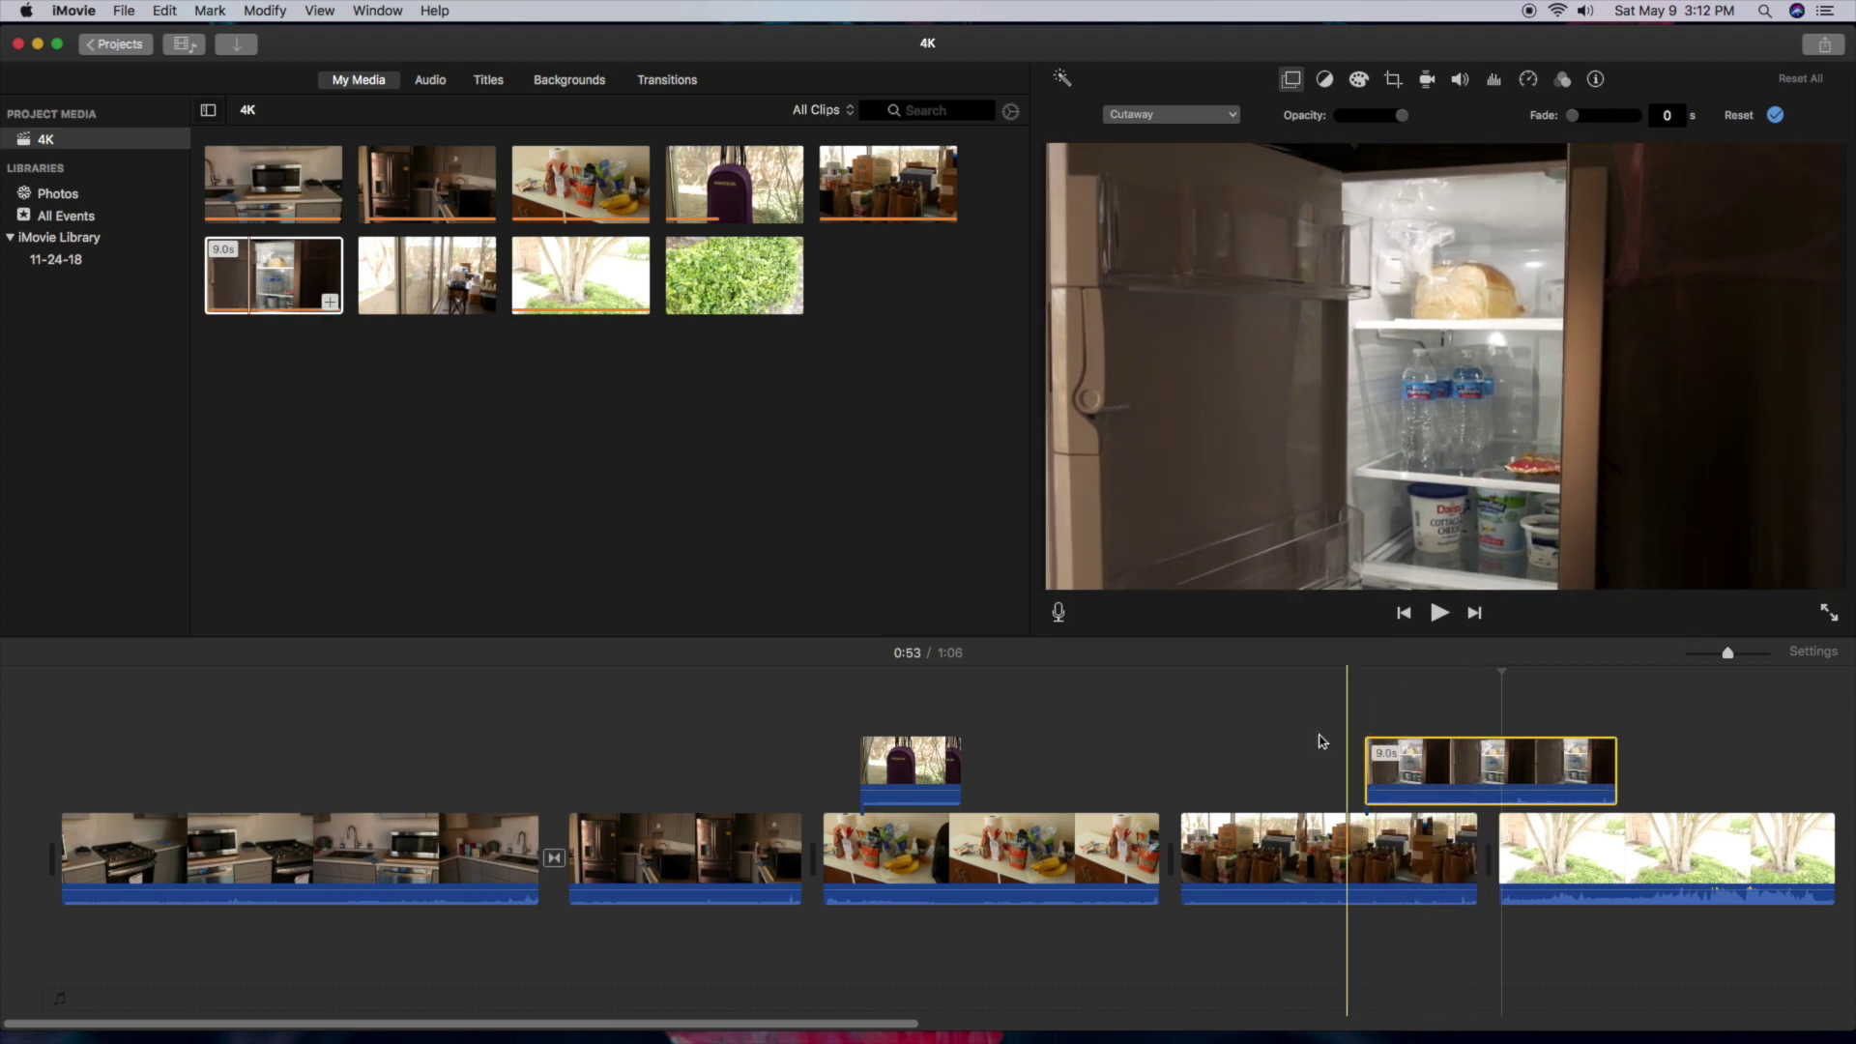
# - Add a Reveal title reading "Test" near the start of the kitchen counter clip and play it back
pyautogui.click(490, 82)
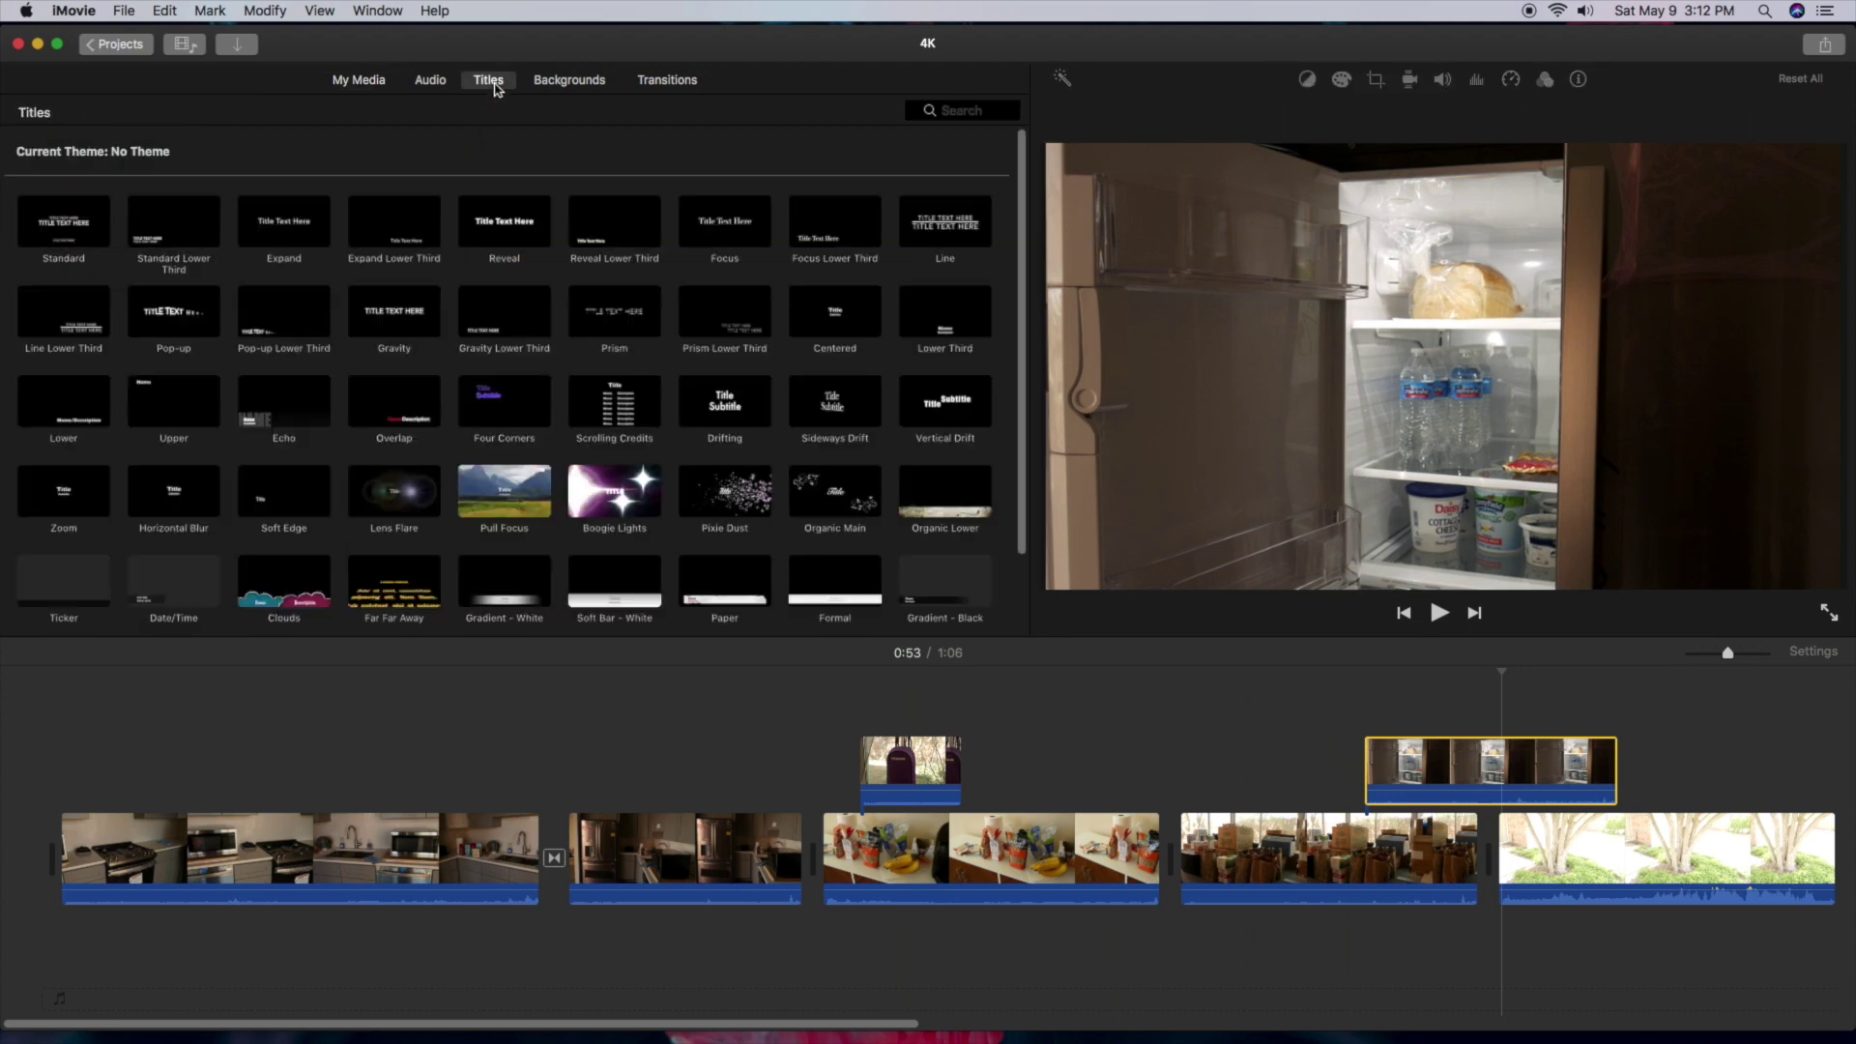
pyautogui.moveTo(527, 227); pyautogui.dragTo(87, 797)
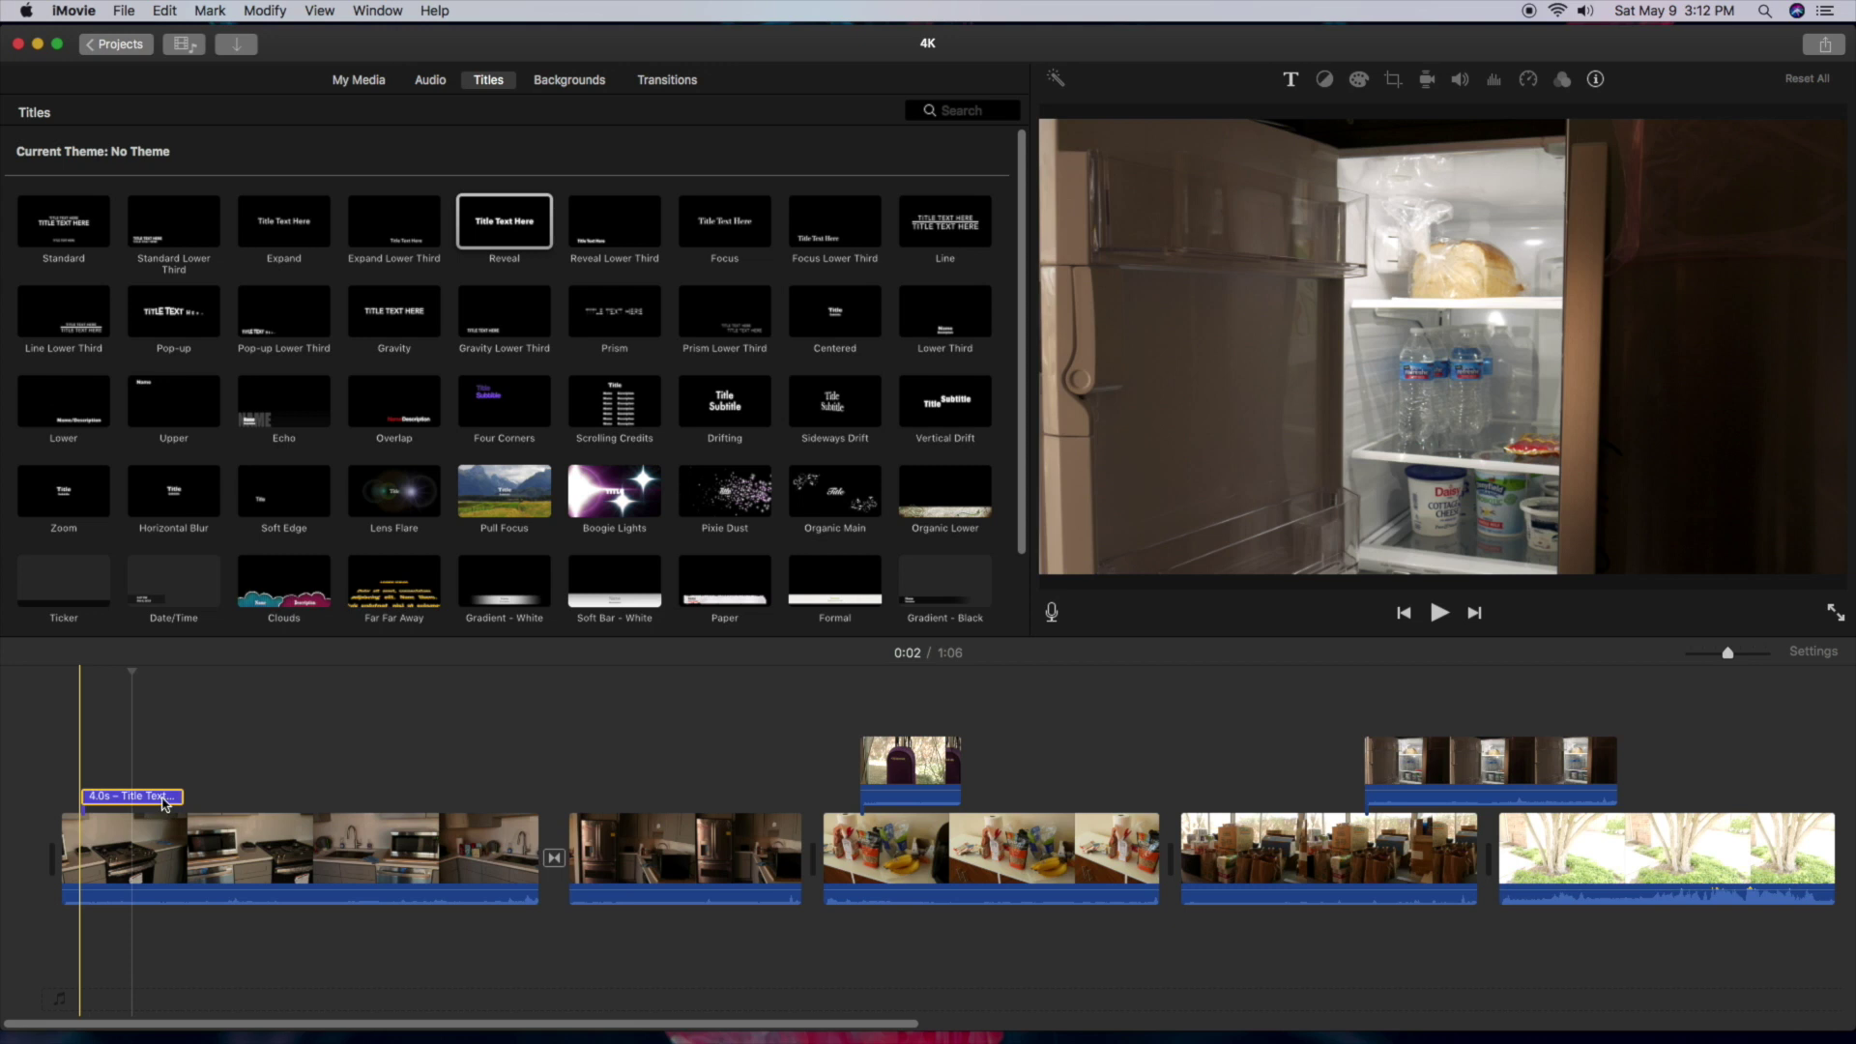
pyautogui.click(154, 797)
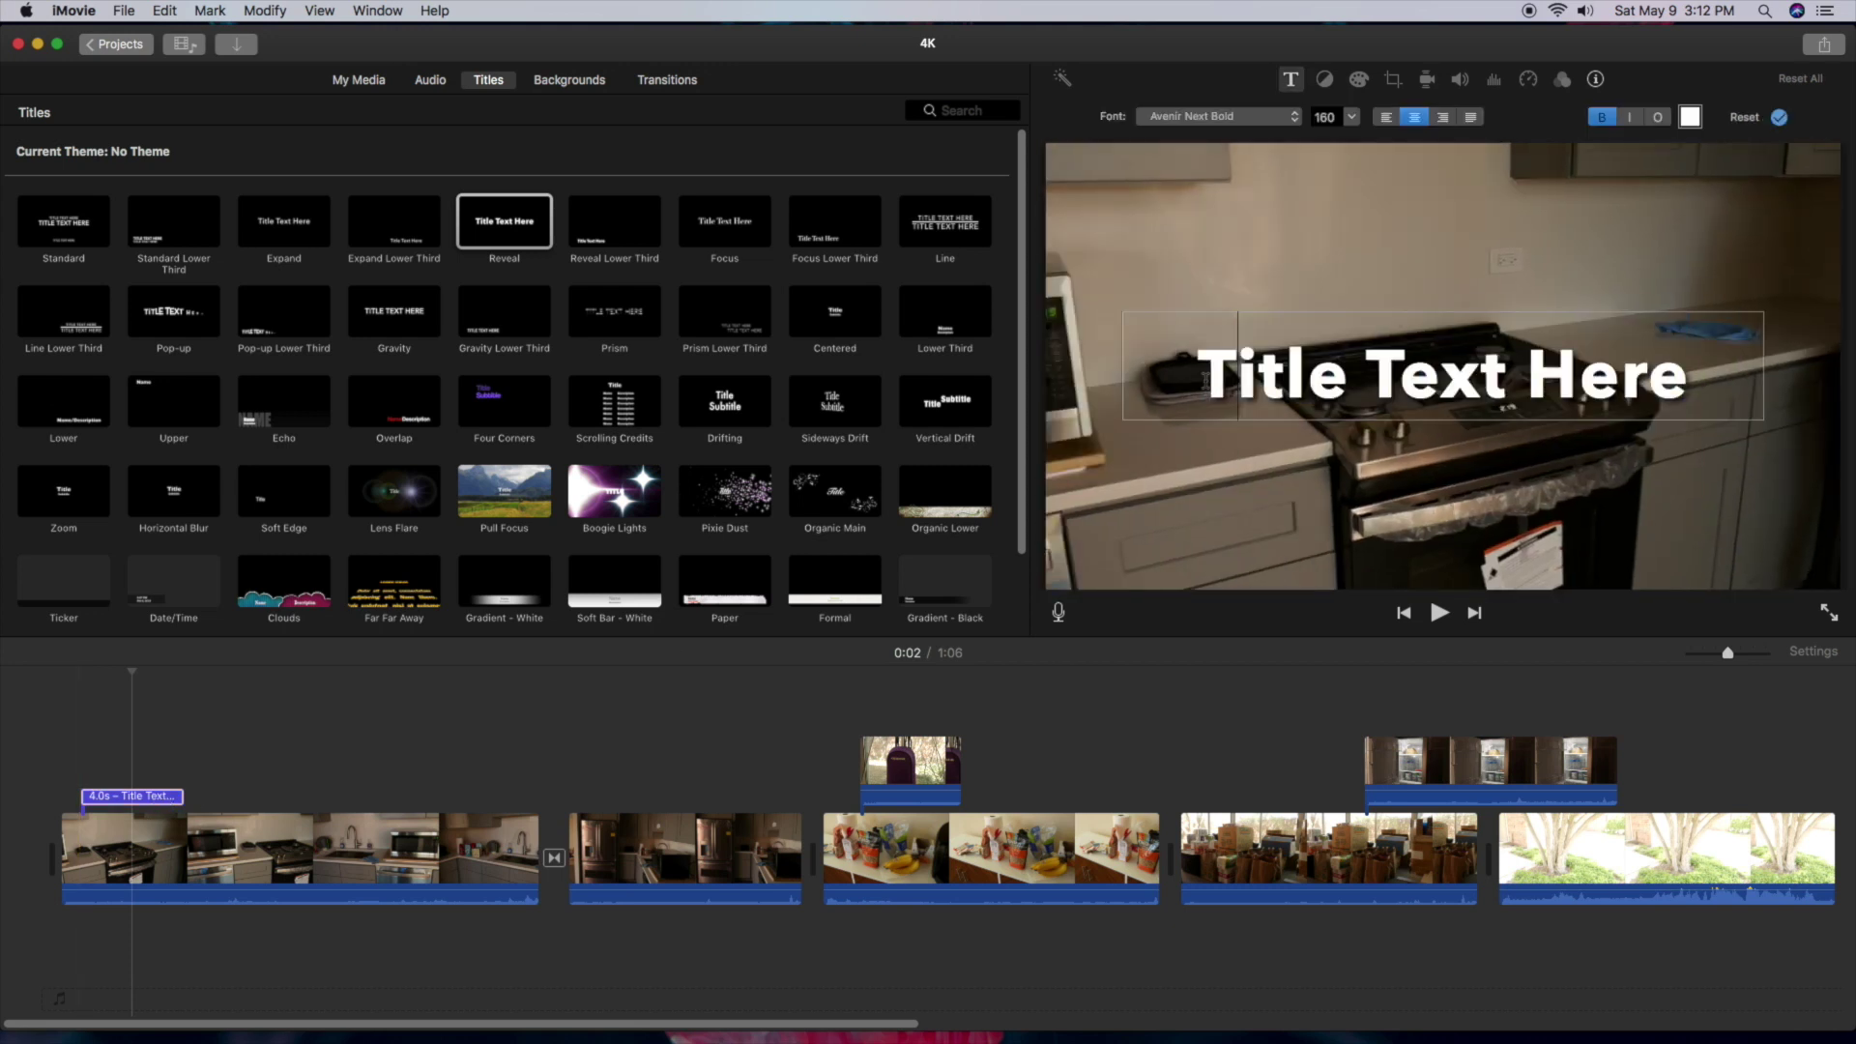
pyautogui.write('Test')
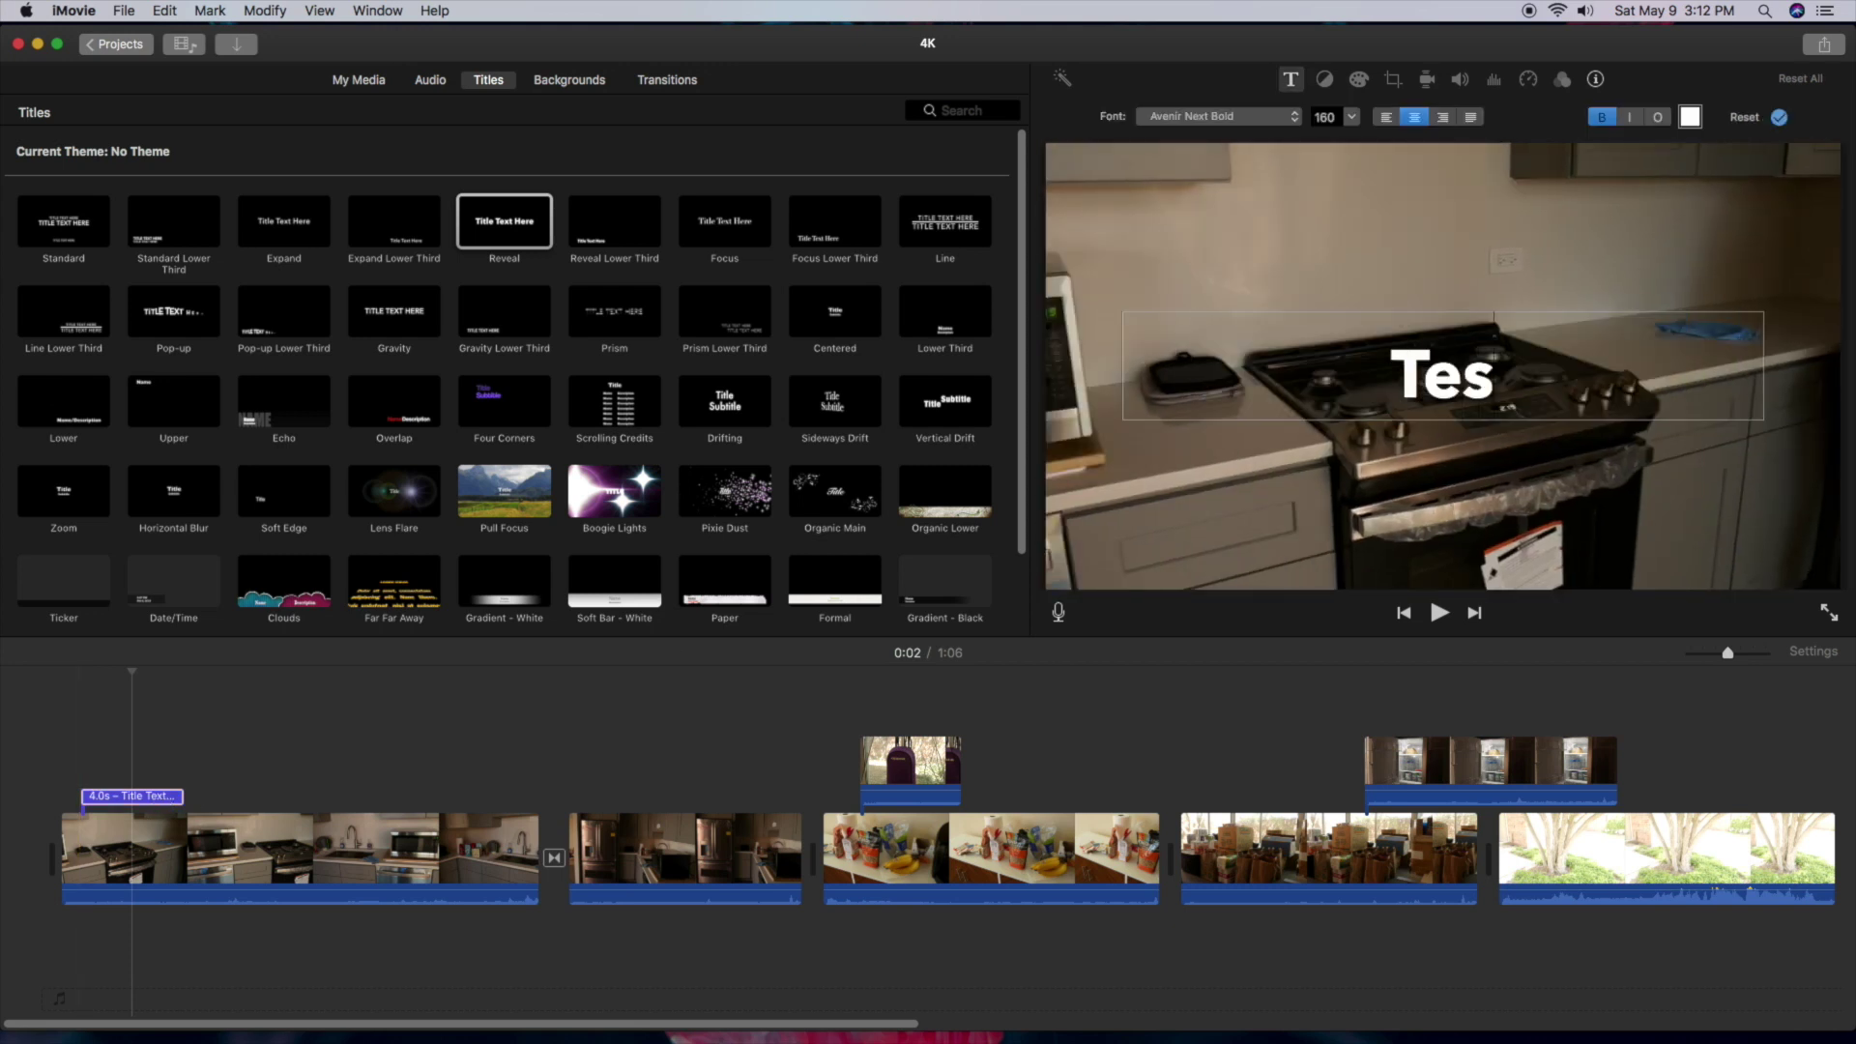
pyautogui.click(1692, 300)
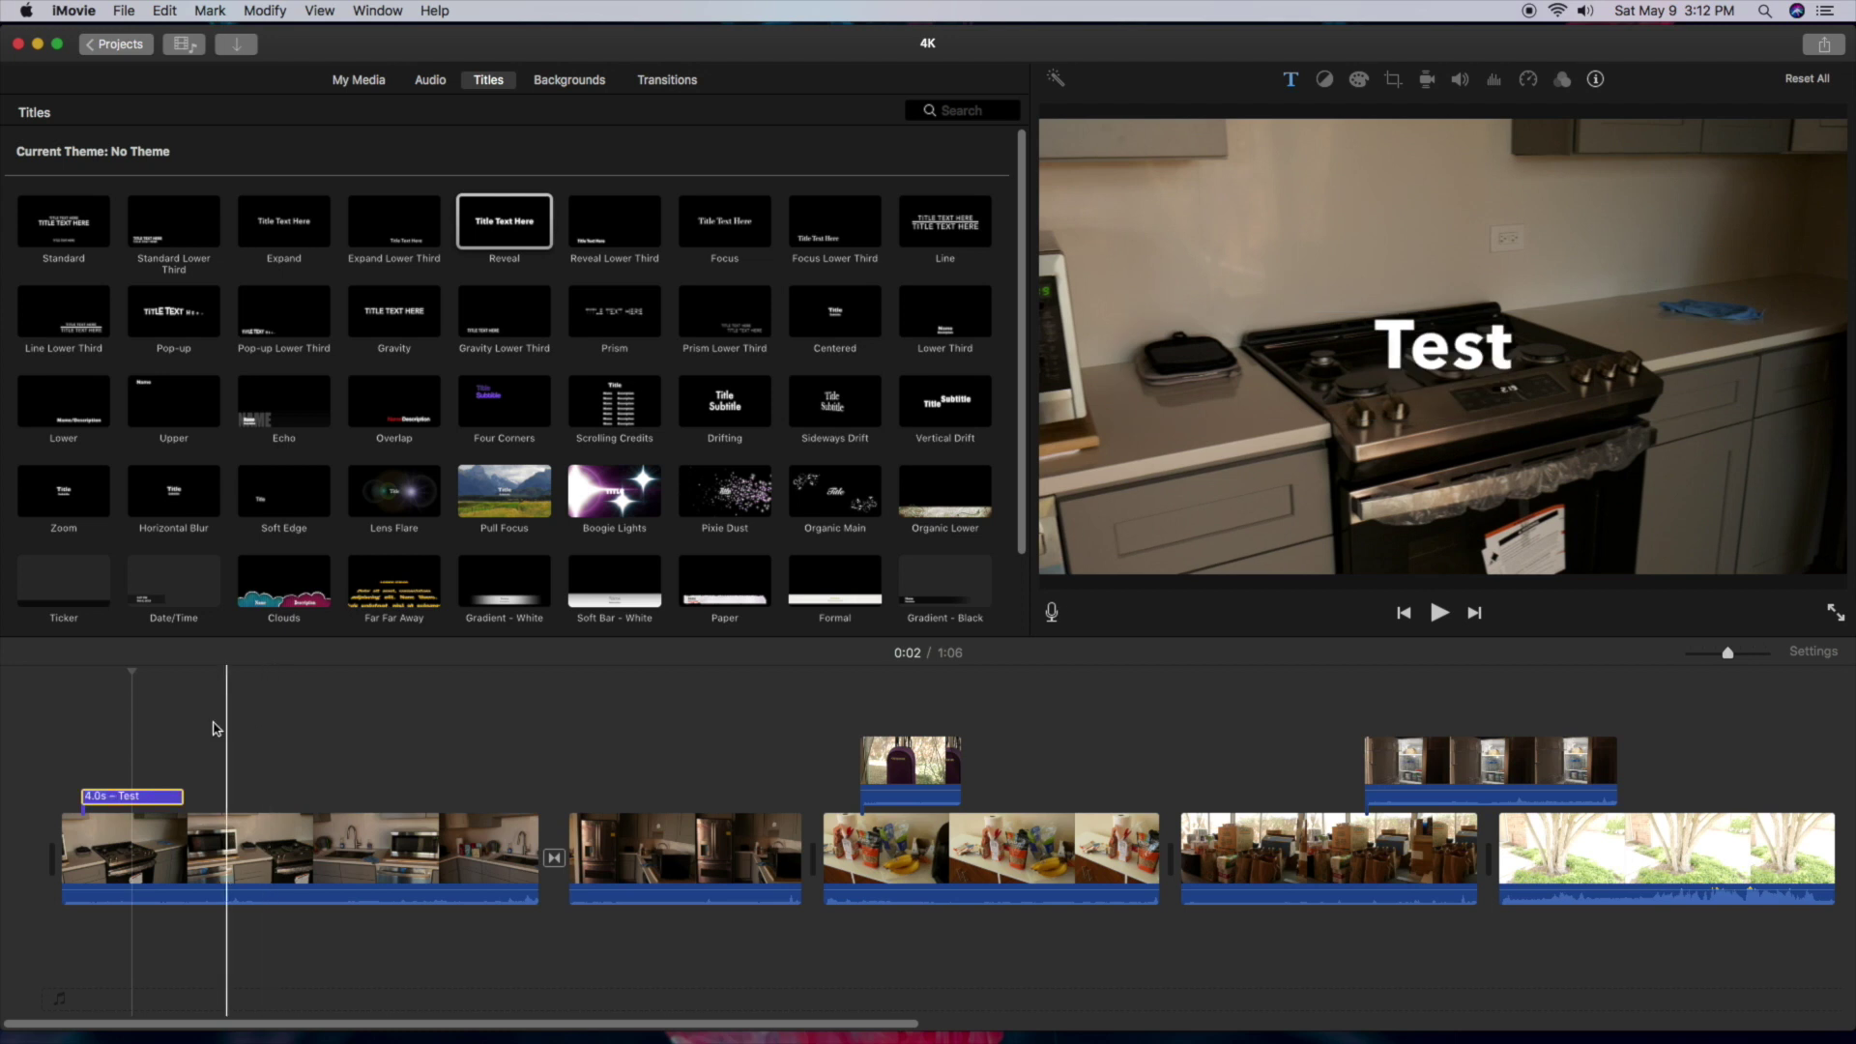
pyautogui.press('space')
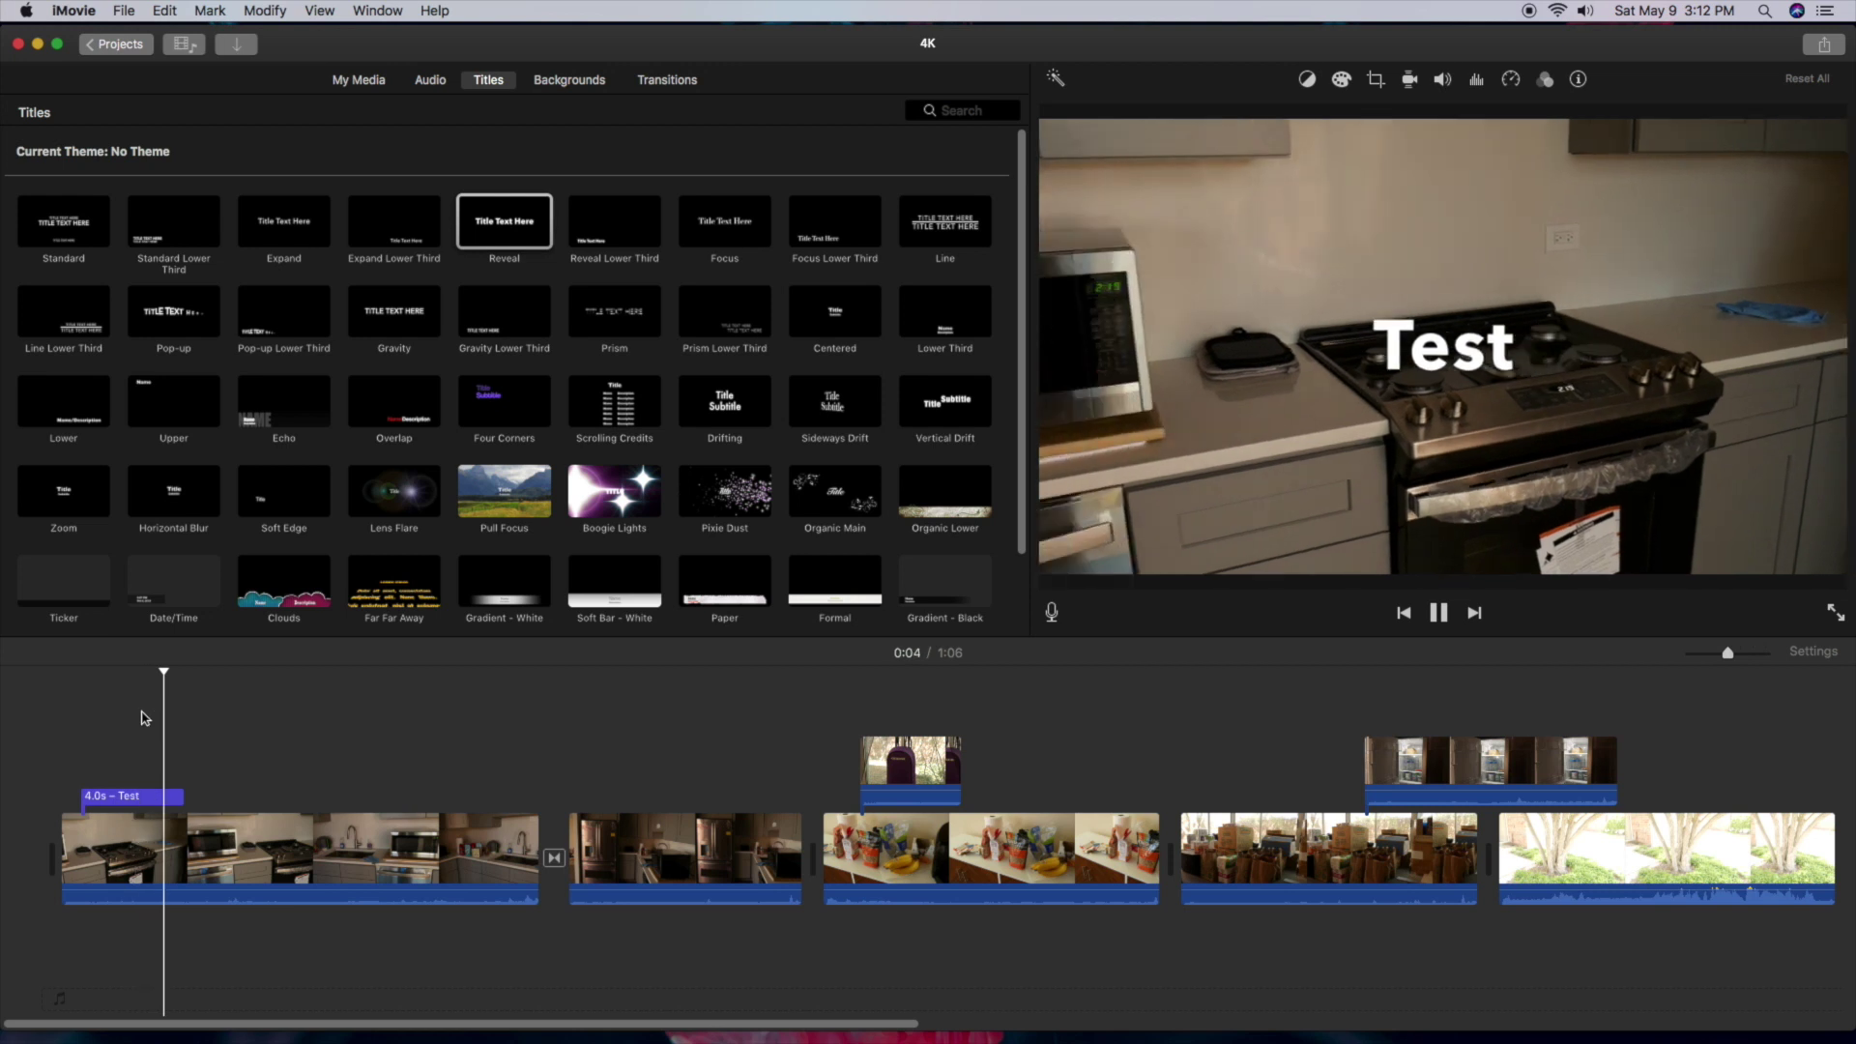
pyautogui.press('space')
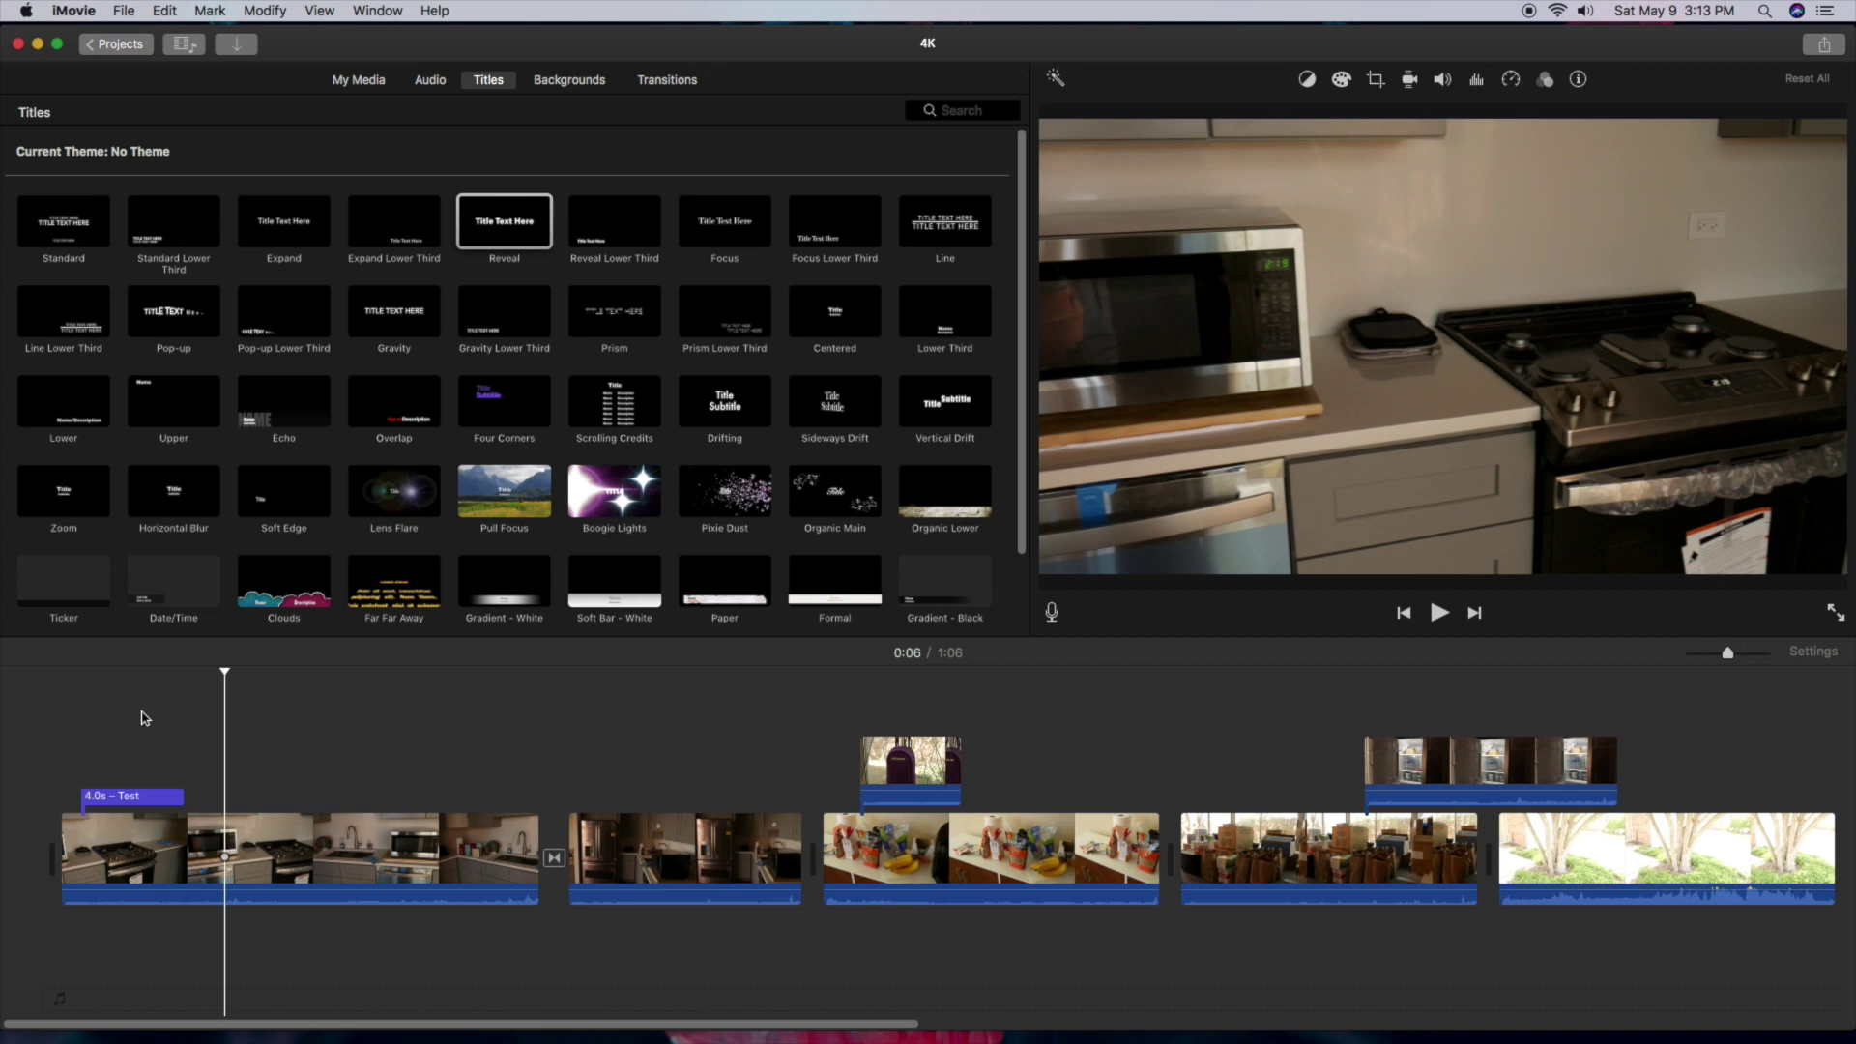
# - Brighten the highlights and shadows of the refrigerator clip in the main timeline with color correction
pyautogui.click(698, 851)
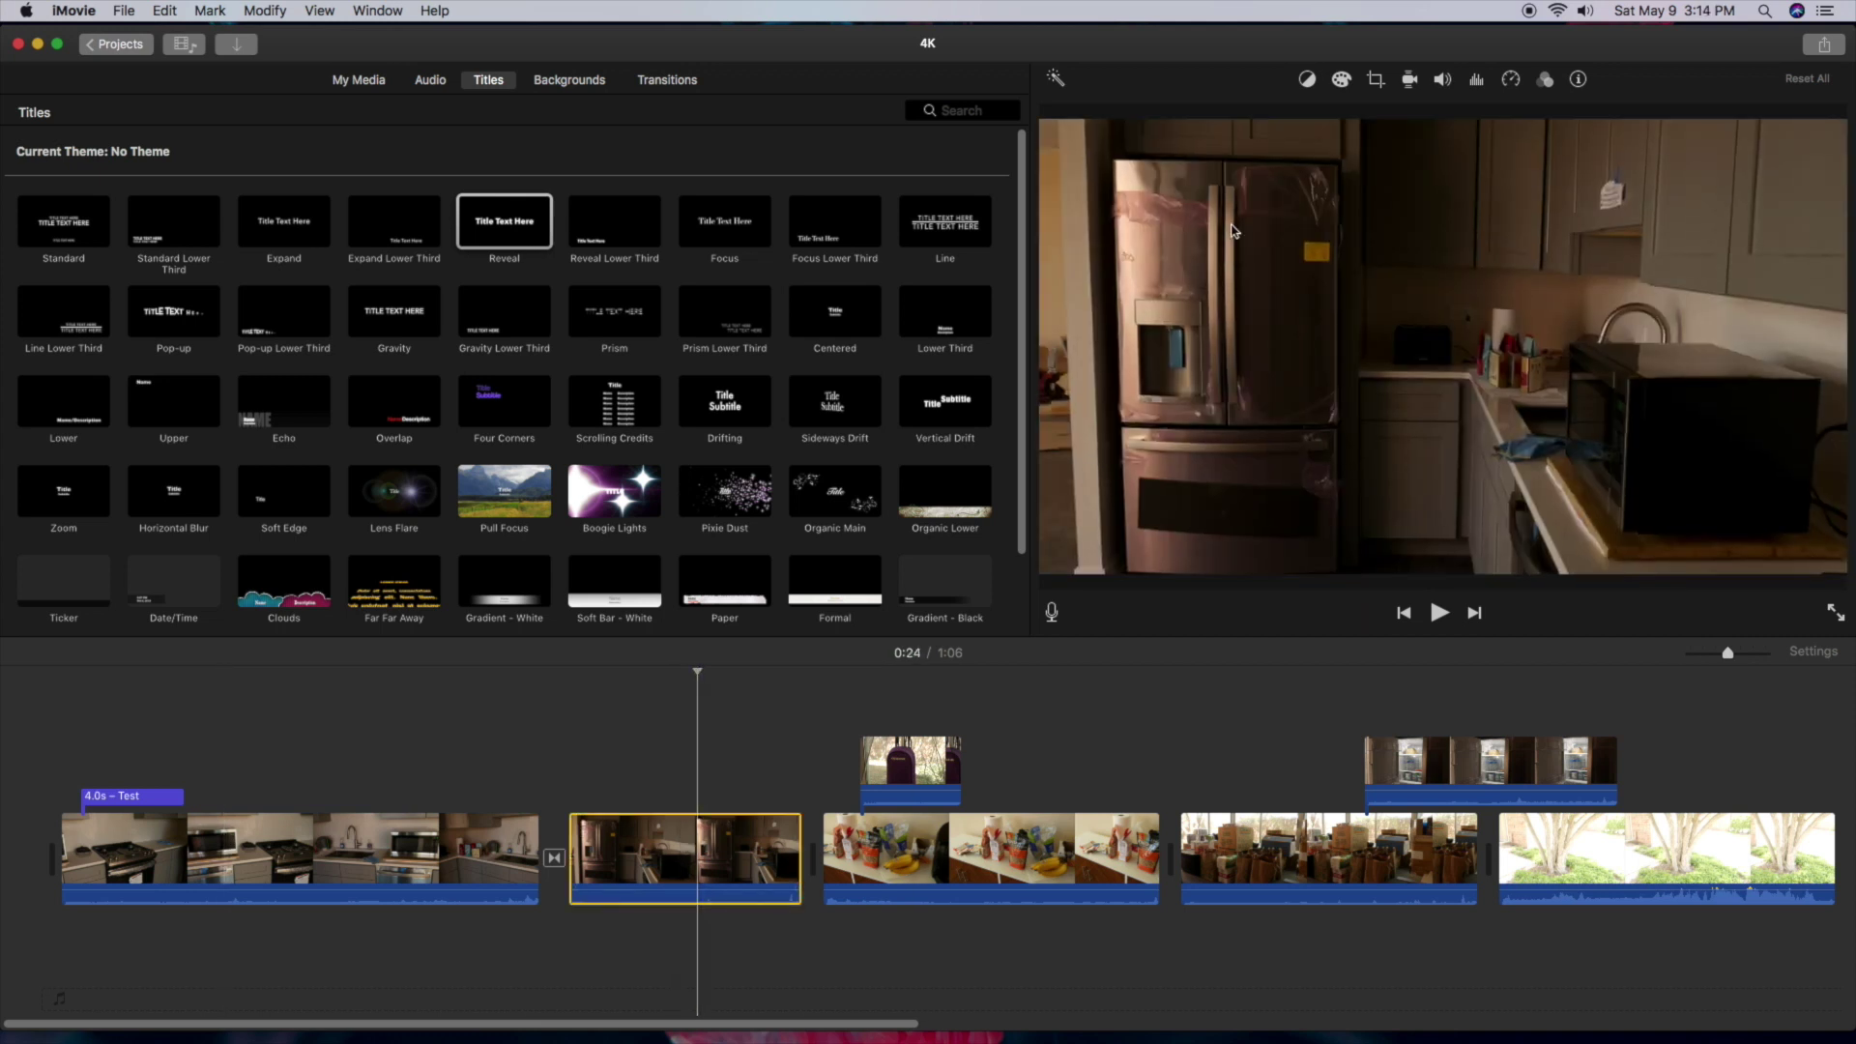
pyautogui.click(1341, 79)
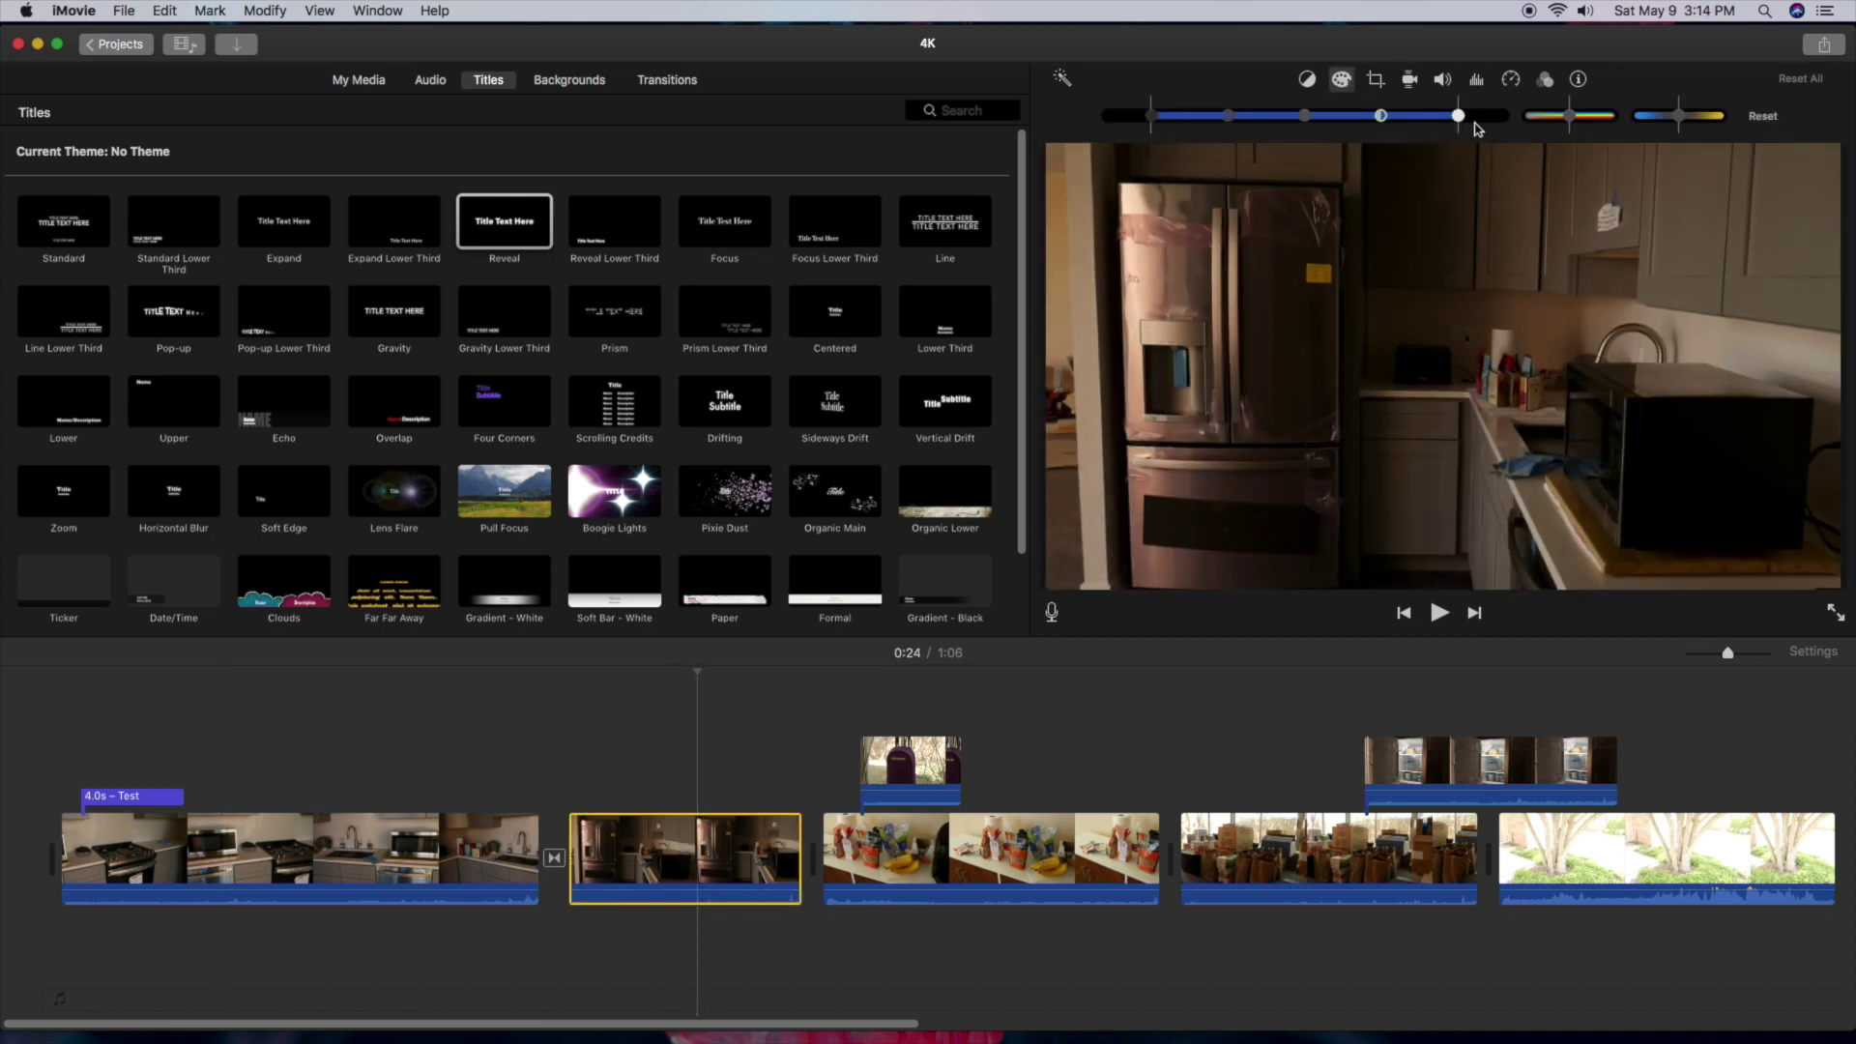
pyautogui.moveTo(1421, 123); pyautogui.dragTo(1491, 126)
pyautogui.moveTo(1243, 121)
pyautogui.mouseDown()
pyautogui.moveTo(1300, 119)
pyautogui.moveTo(1279, 129)
pyautogui.mouseUp()
pyautogui.moveTo(1282, 122); pyautogui.dragTo(1285, 123)
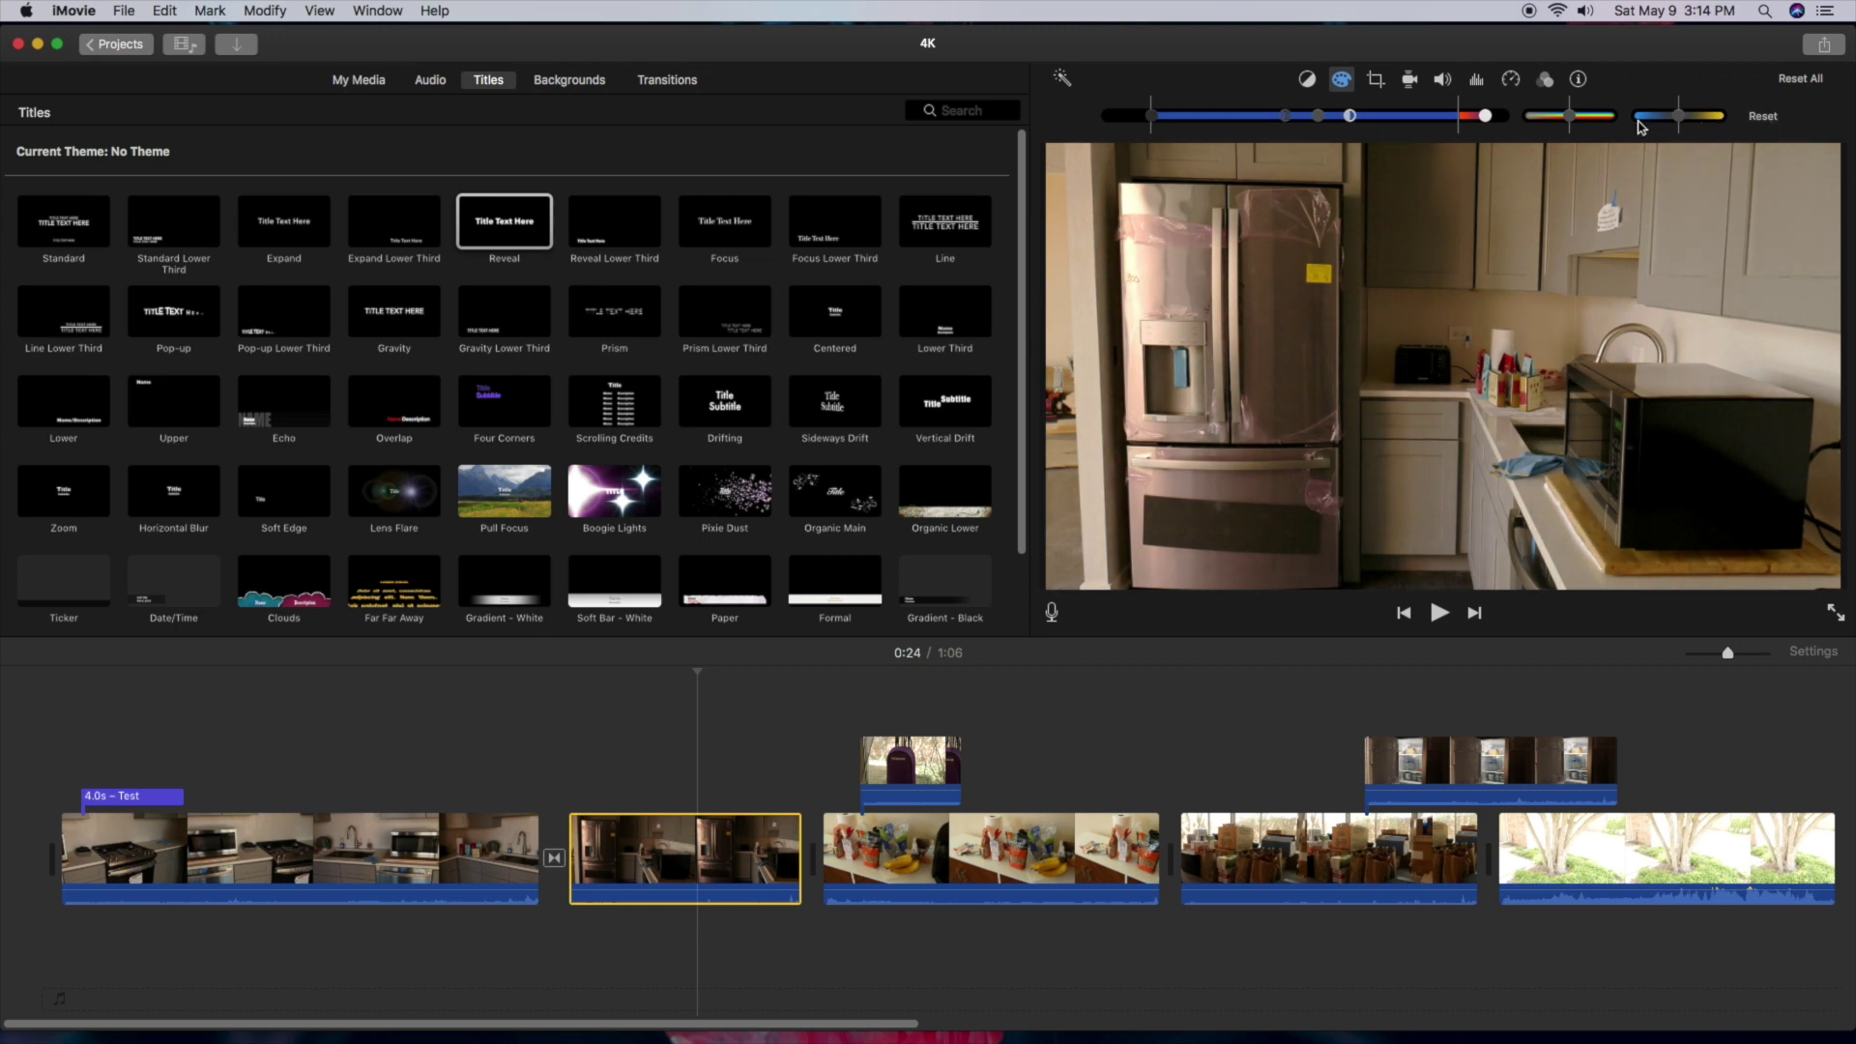
pyautogui.click(1381, 83)
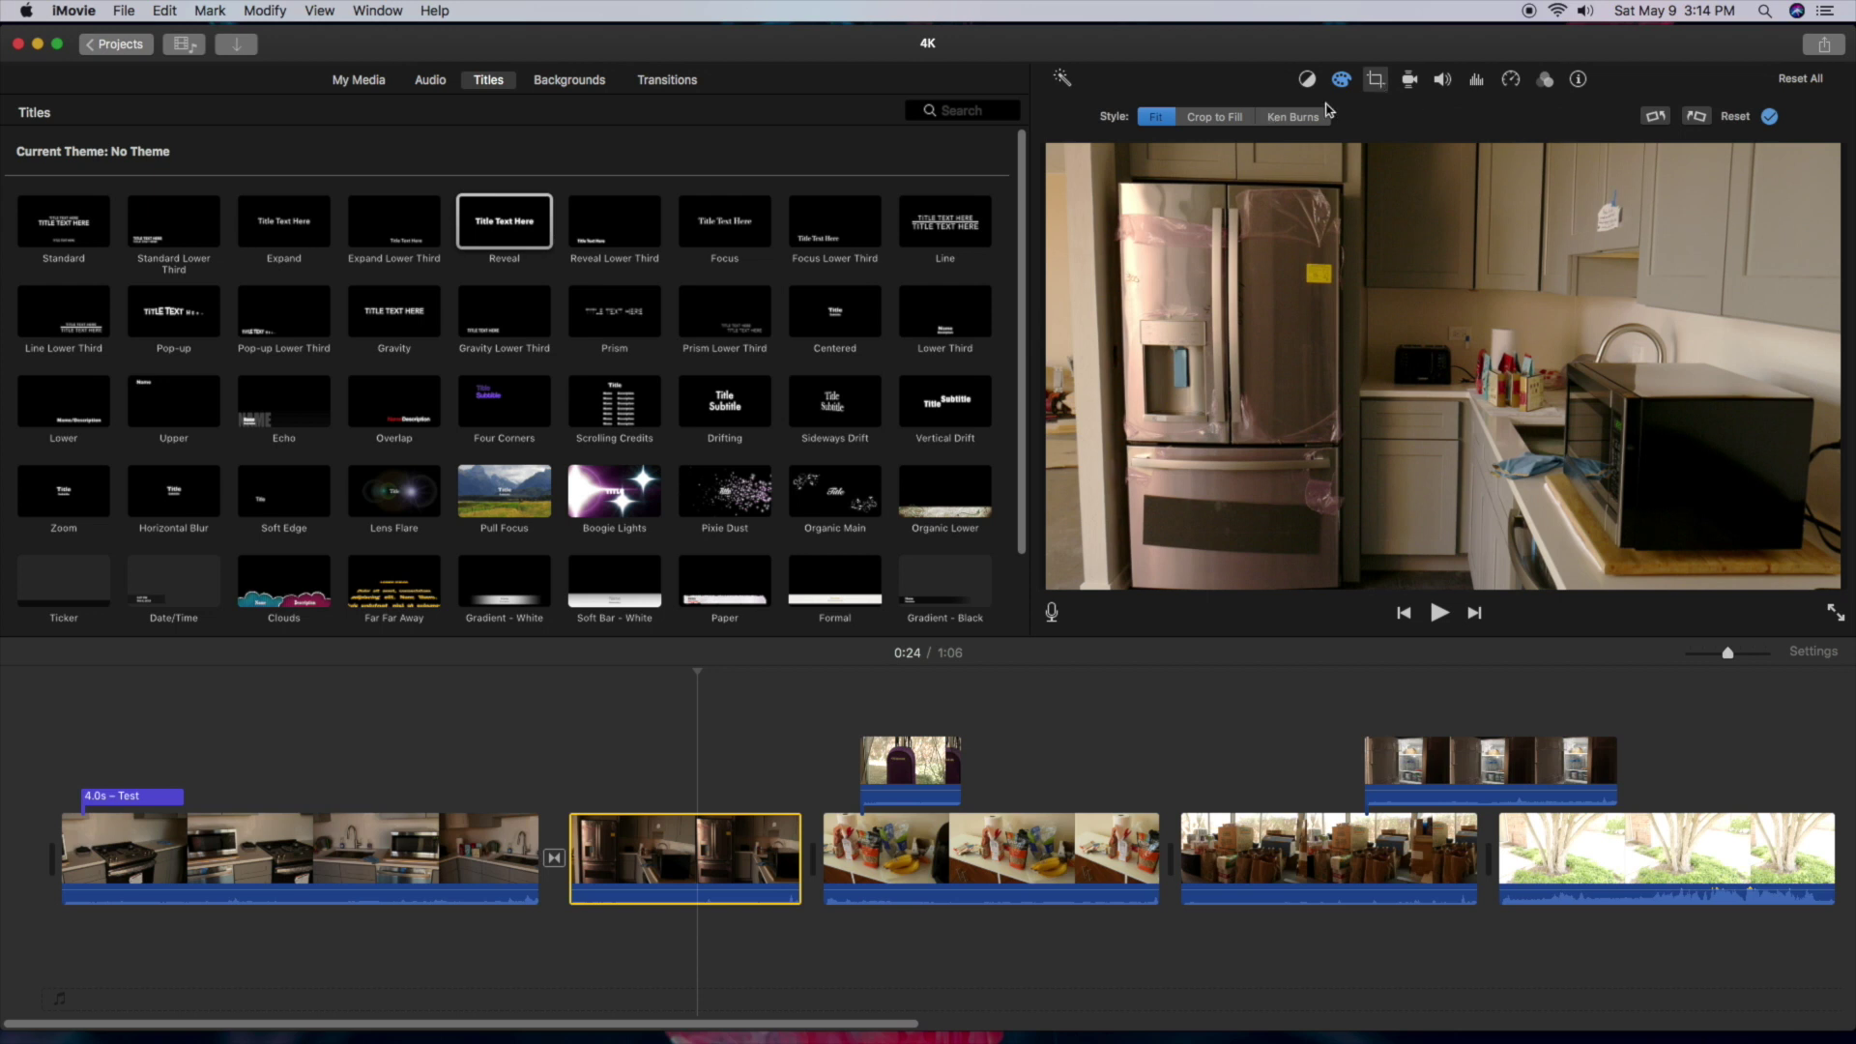
# - Try Auto color balance on the moving boxes clip, switching it on and off to compare the picture
pyautogui.click(630, 873)
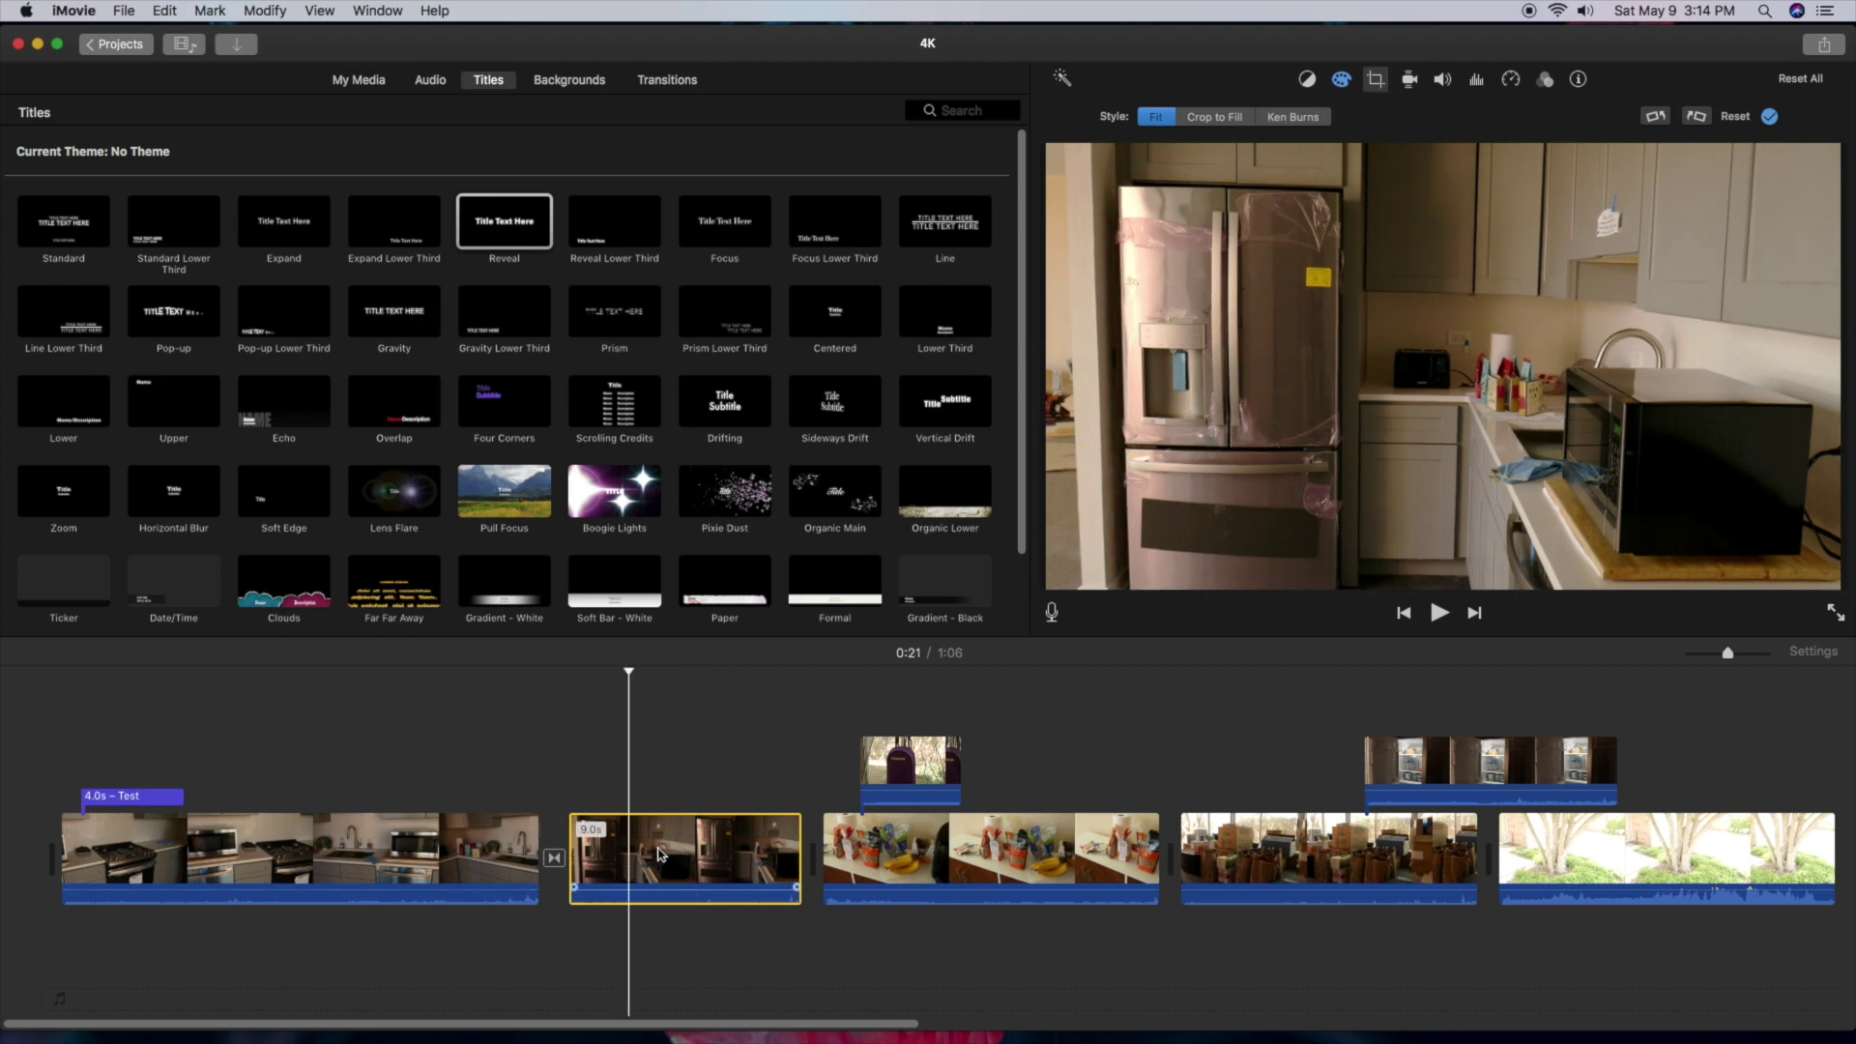
pyautogui.click(1028, 884)
pyautogui.click(1291, 863)
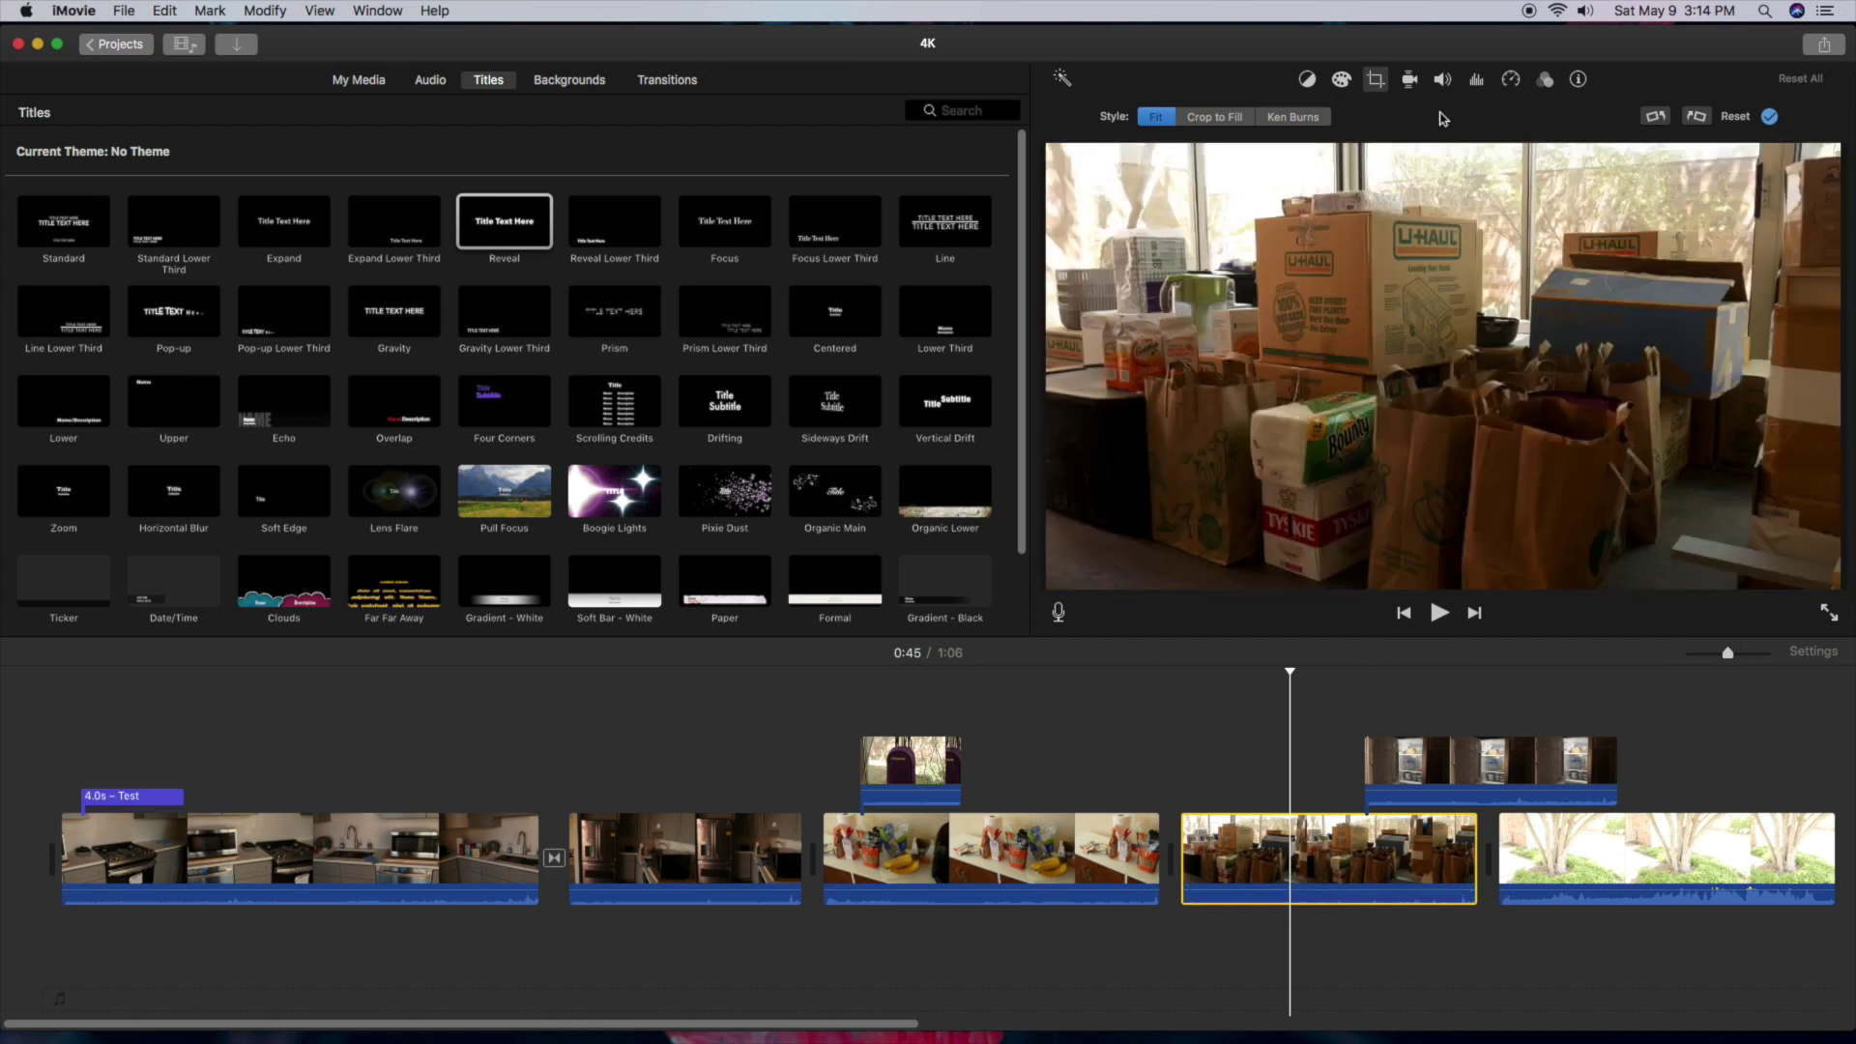
pyautogui.click(1341, 79)
pyautogui.click(1307, 80)
pyautogui.click(1287, 120)
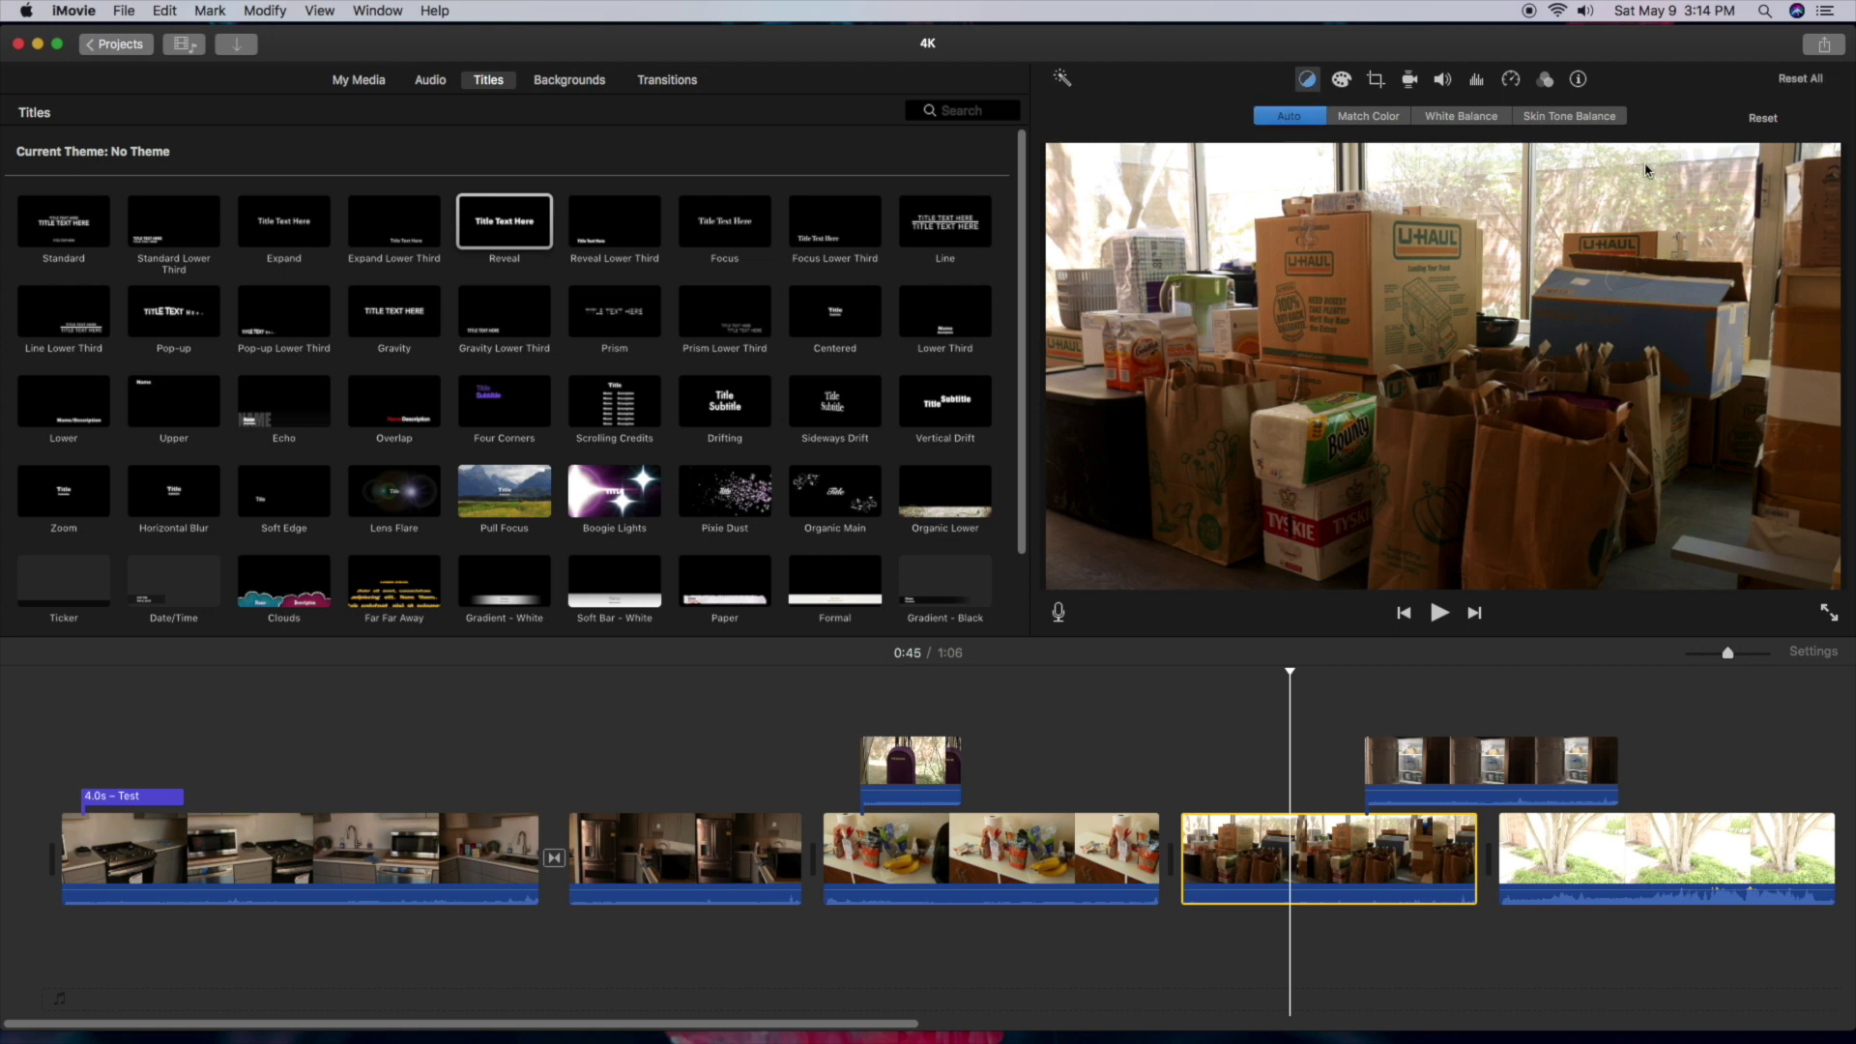
pyautogui.click(1307, 120)
pyautogui.click(1289, 118)
pyautogui.click(1289, 118)
pyautogui.click(1289, 118)
pyautogui.click(1291, 118)
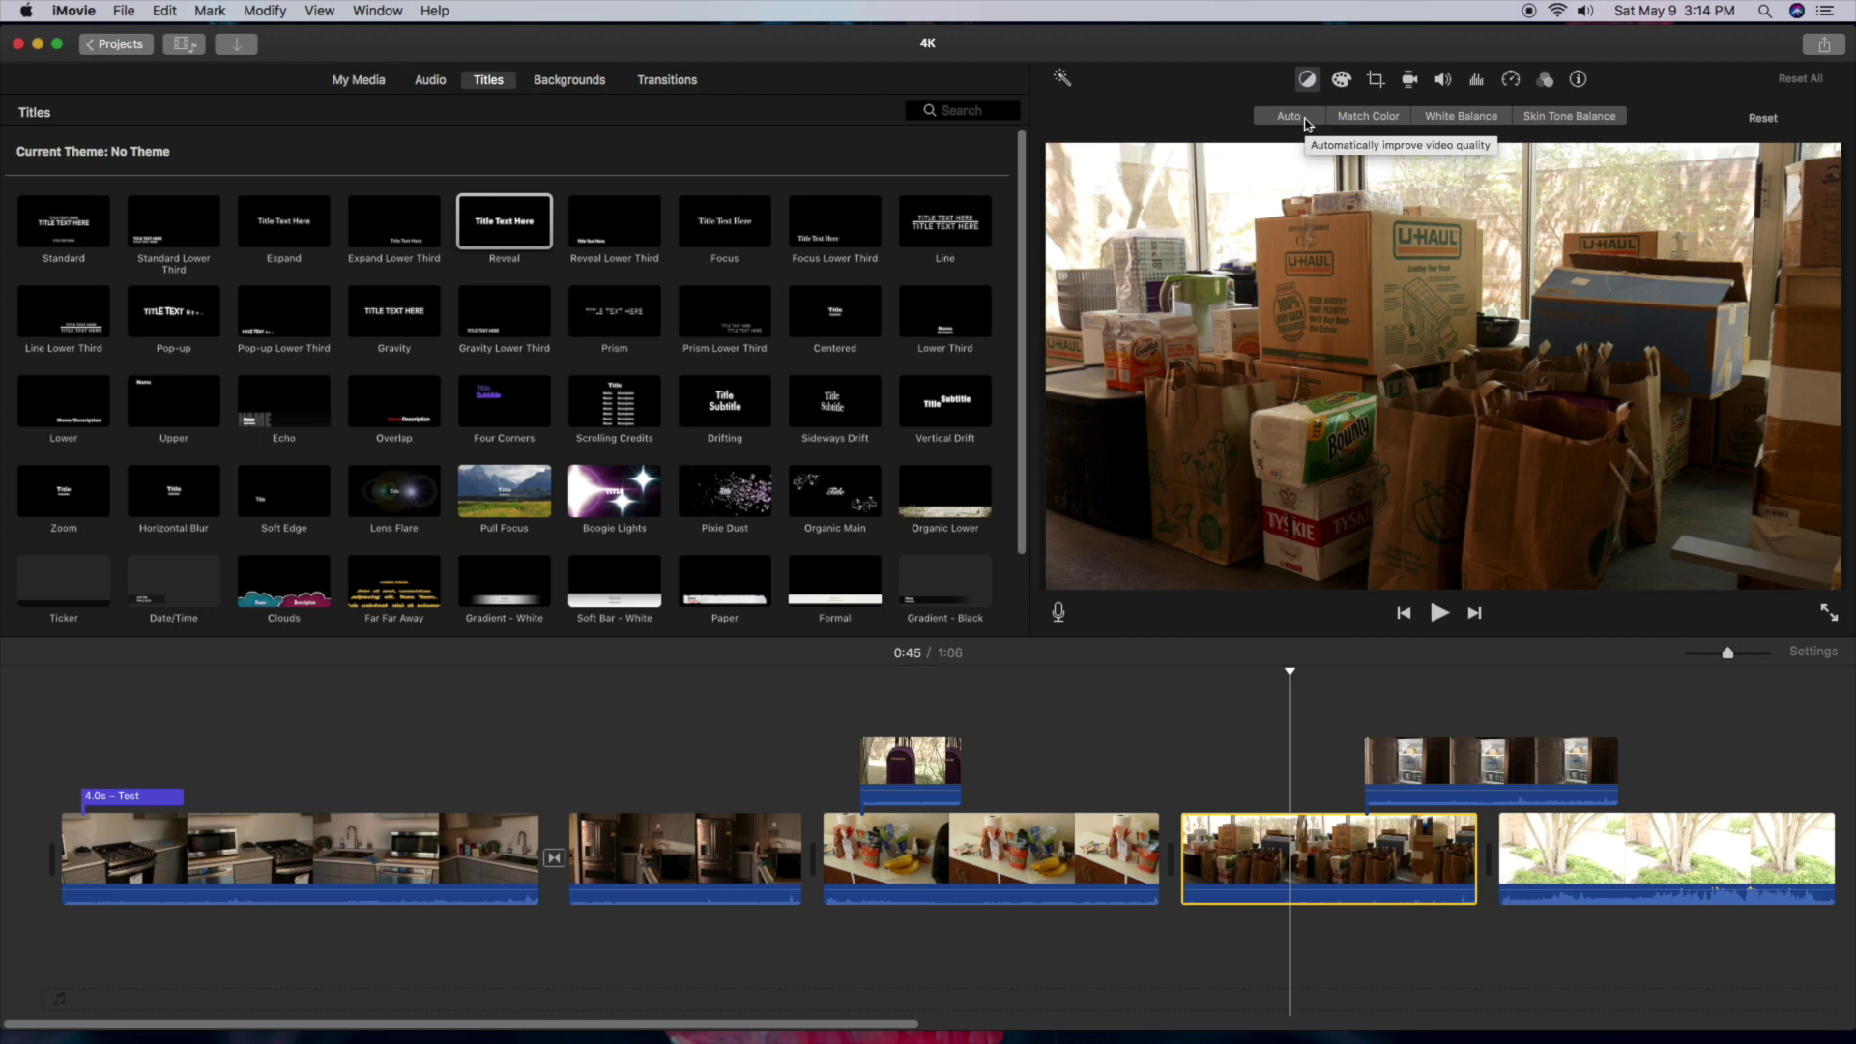
# - Crop the moving boxes clip with Crop to Fill, trimming off the left and bottom of the image
pyautogui.click(1379, 81)
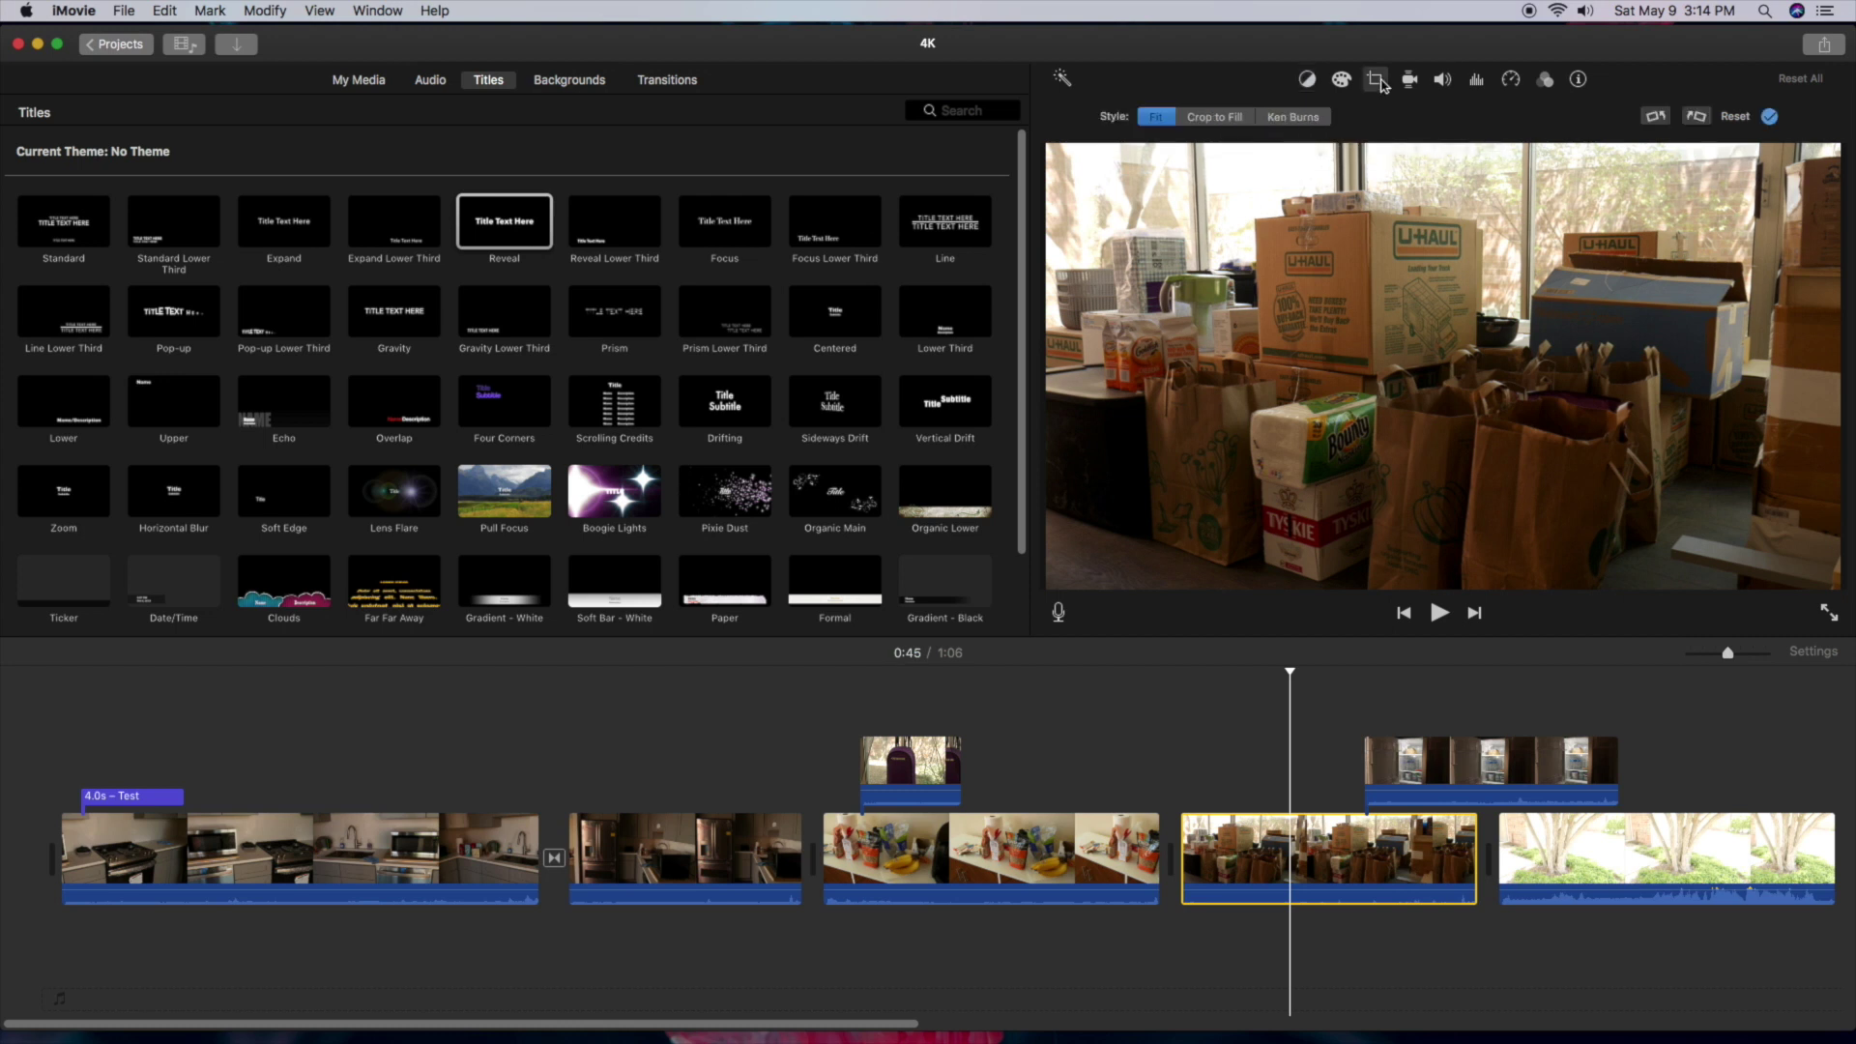
pyautogui.click(1230, 120)
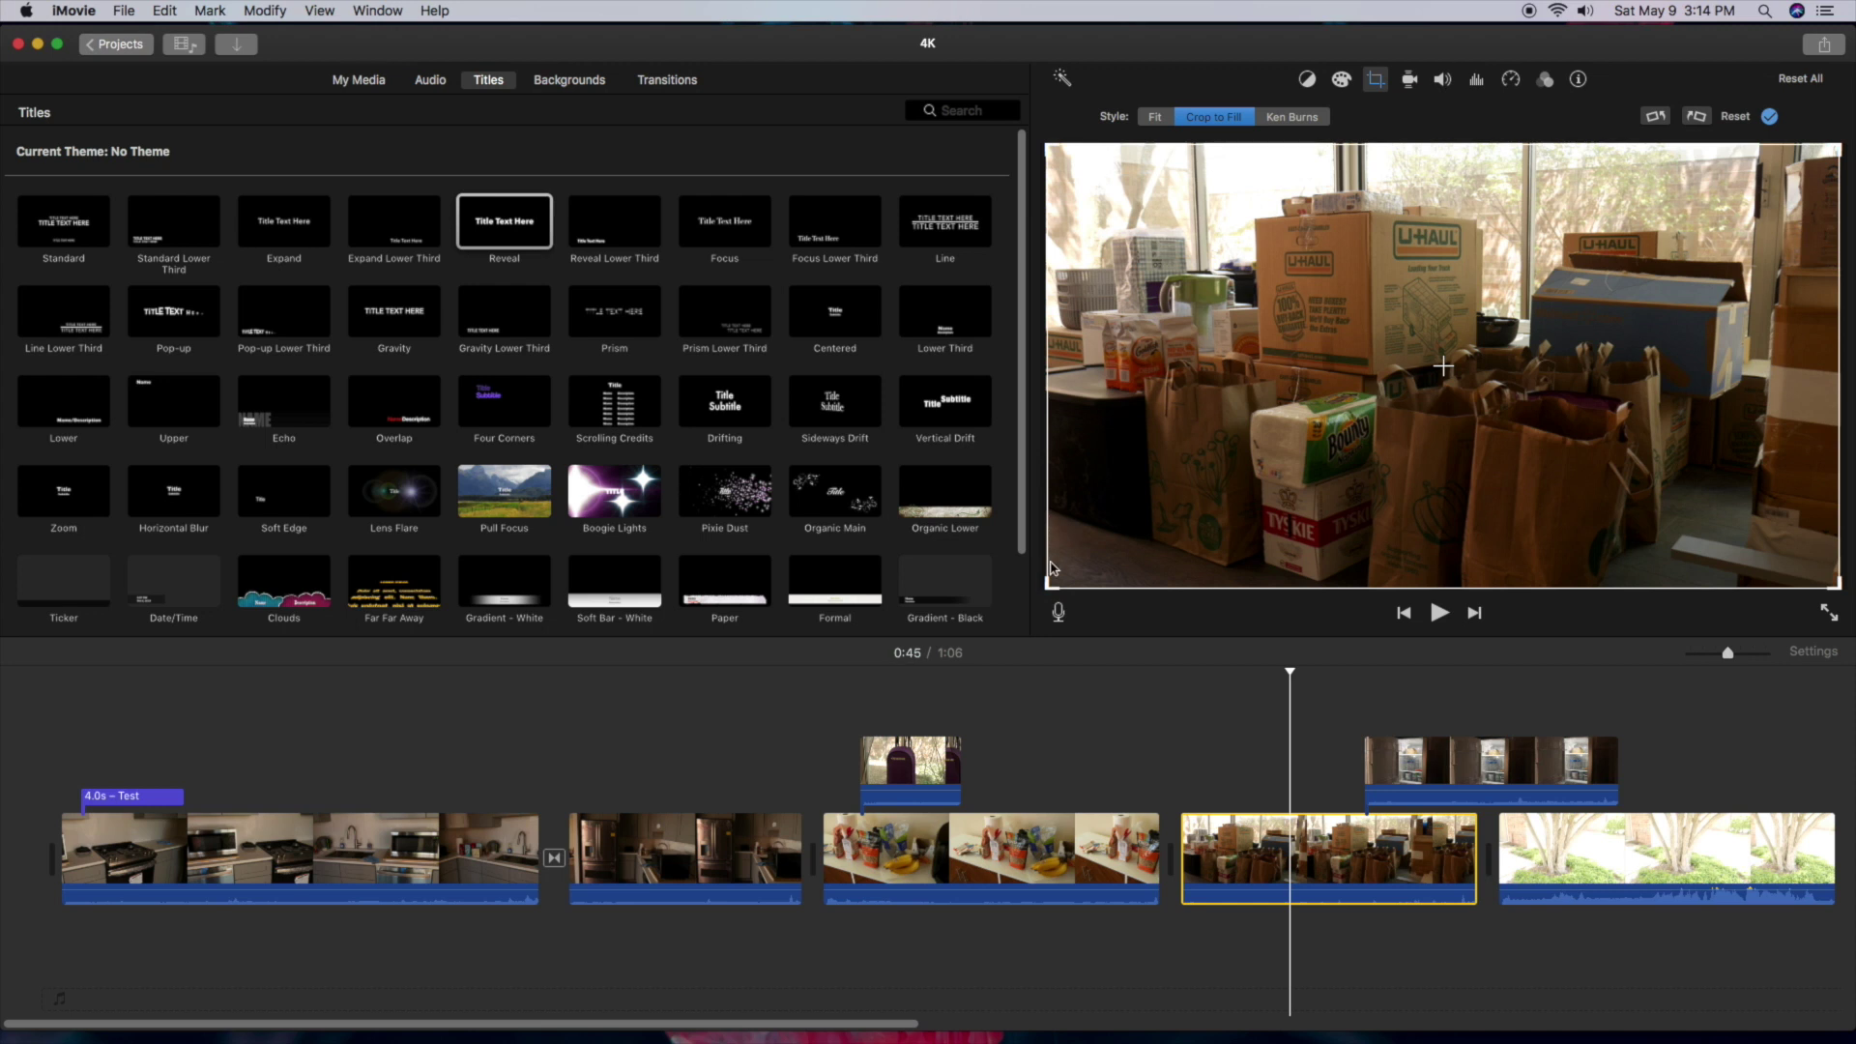
pyautogui.moveTo(1046, 588); pyautogui.dragTo(1164, 544)
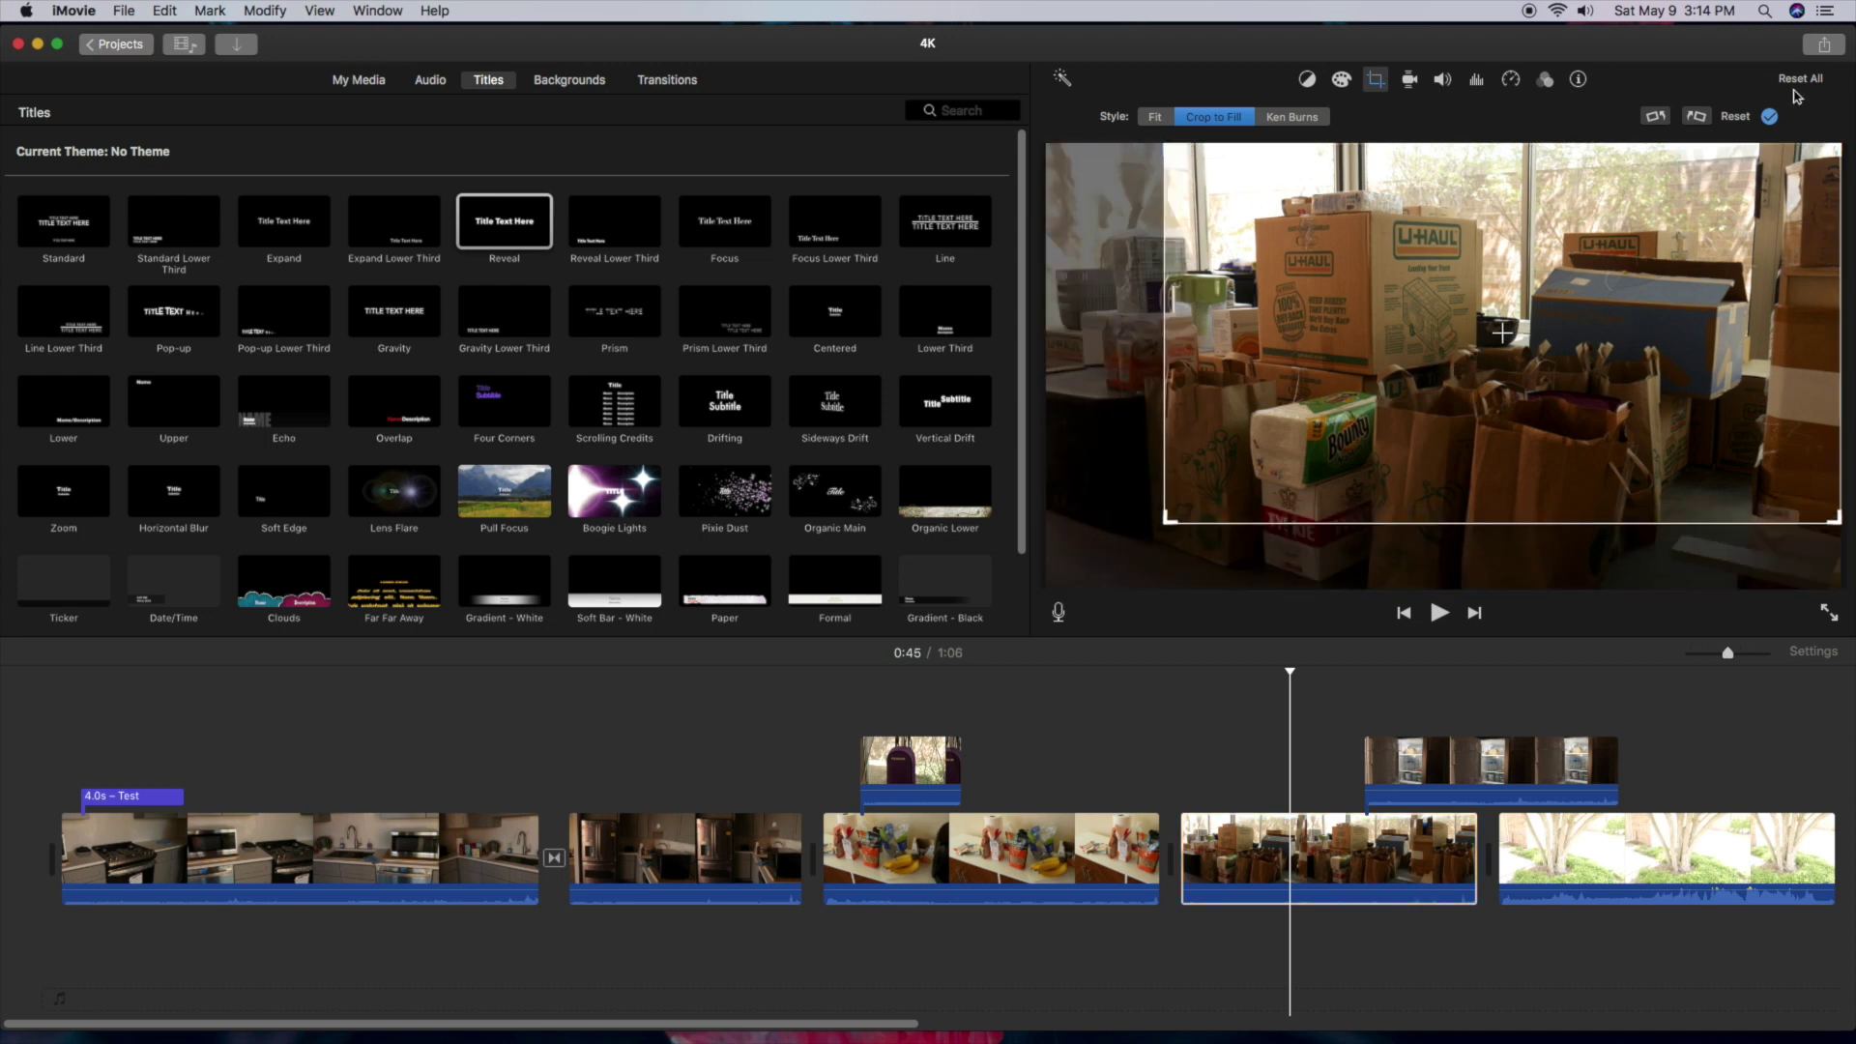
pyautogui.click(1770, 117)
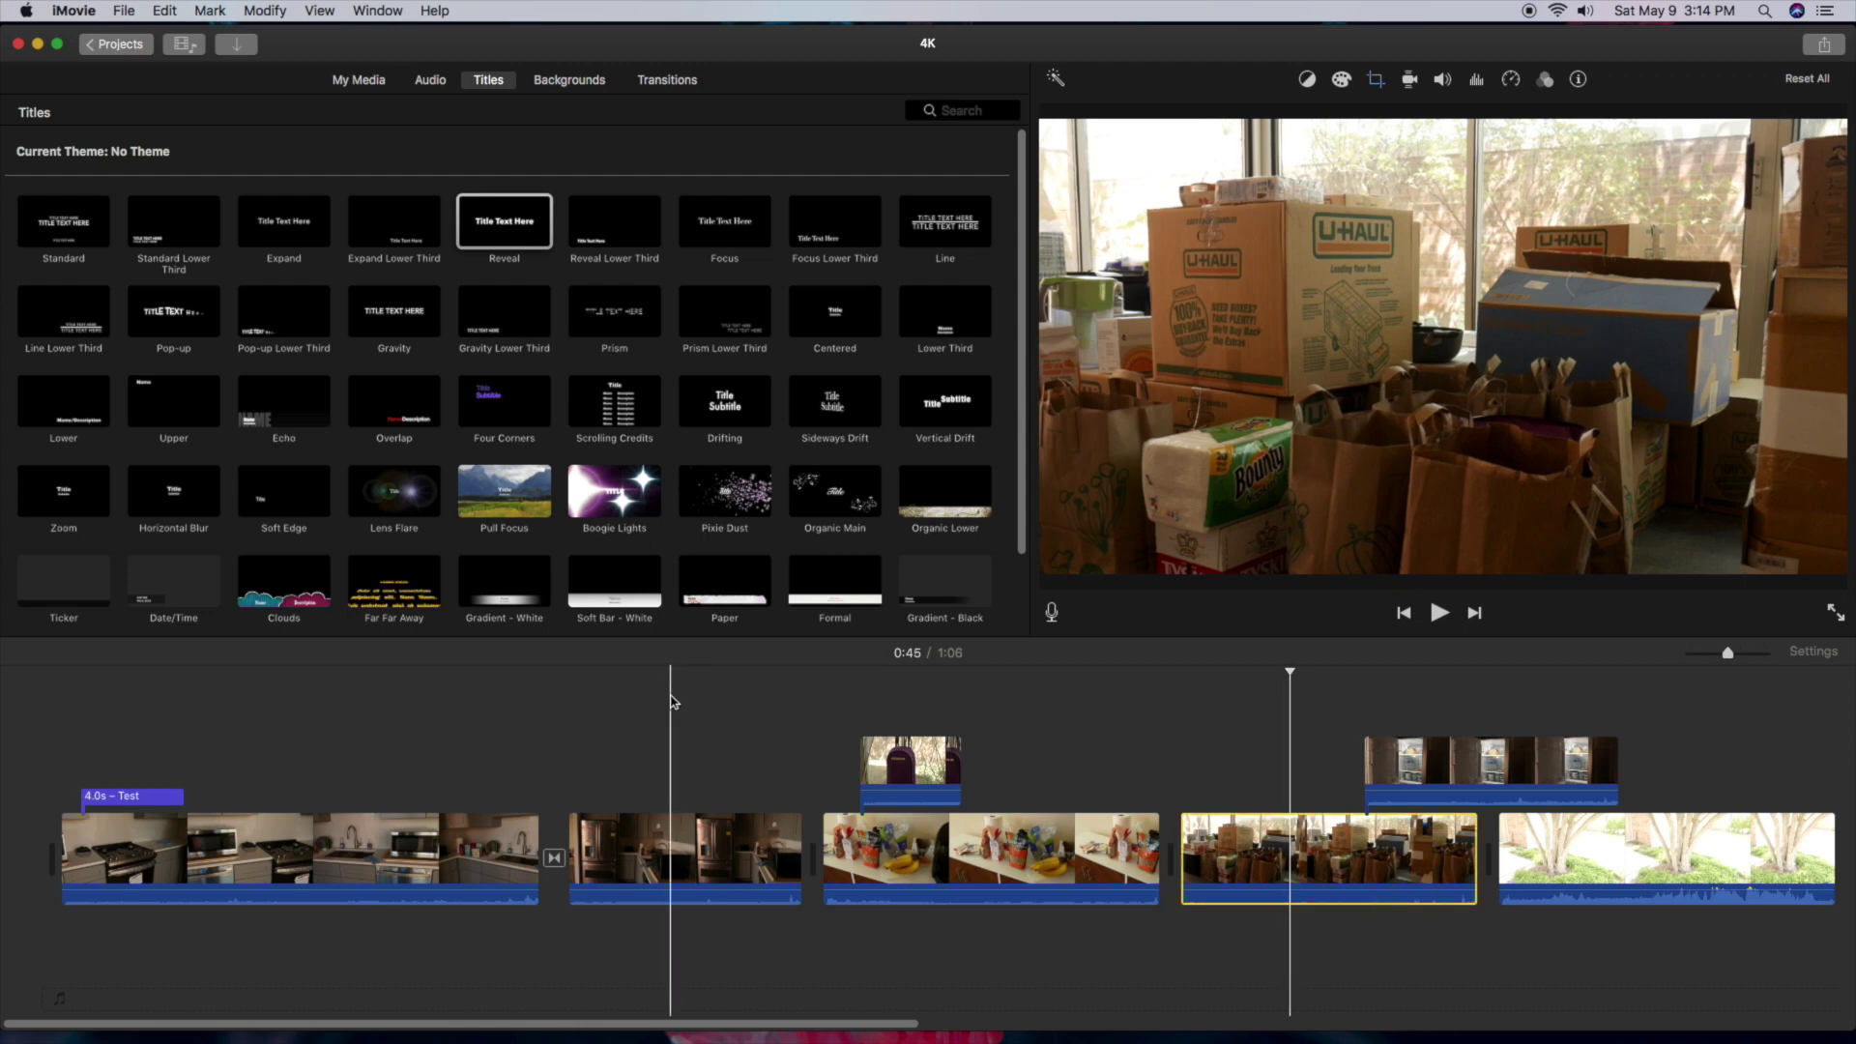
# - Play back the cropped moving boxes clip from its start
pyautogui.click(1177, 767)
pyautogui.press('space')
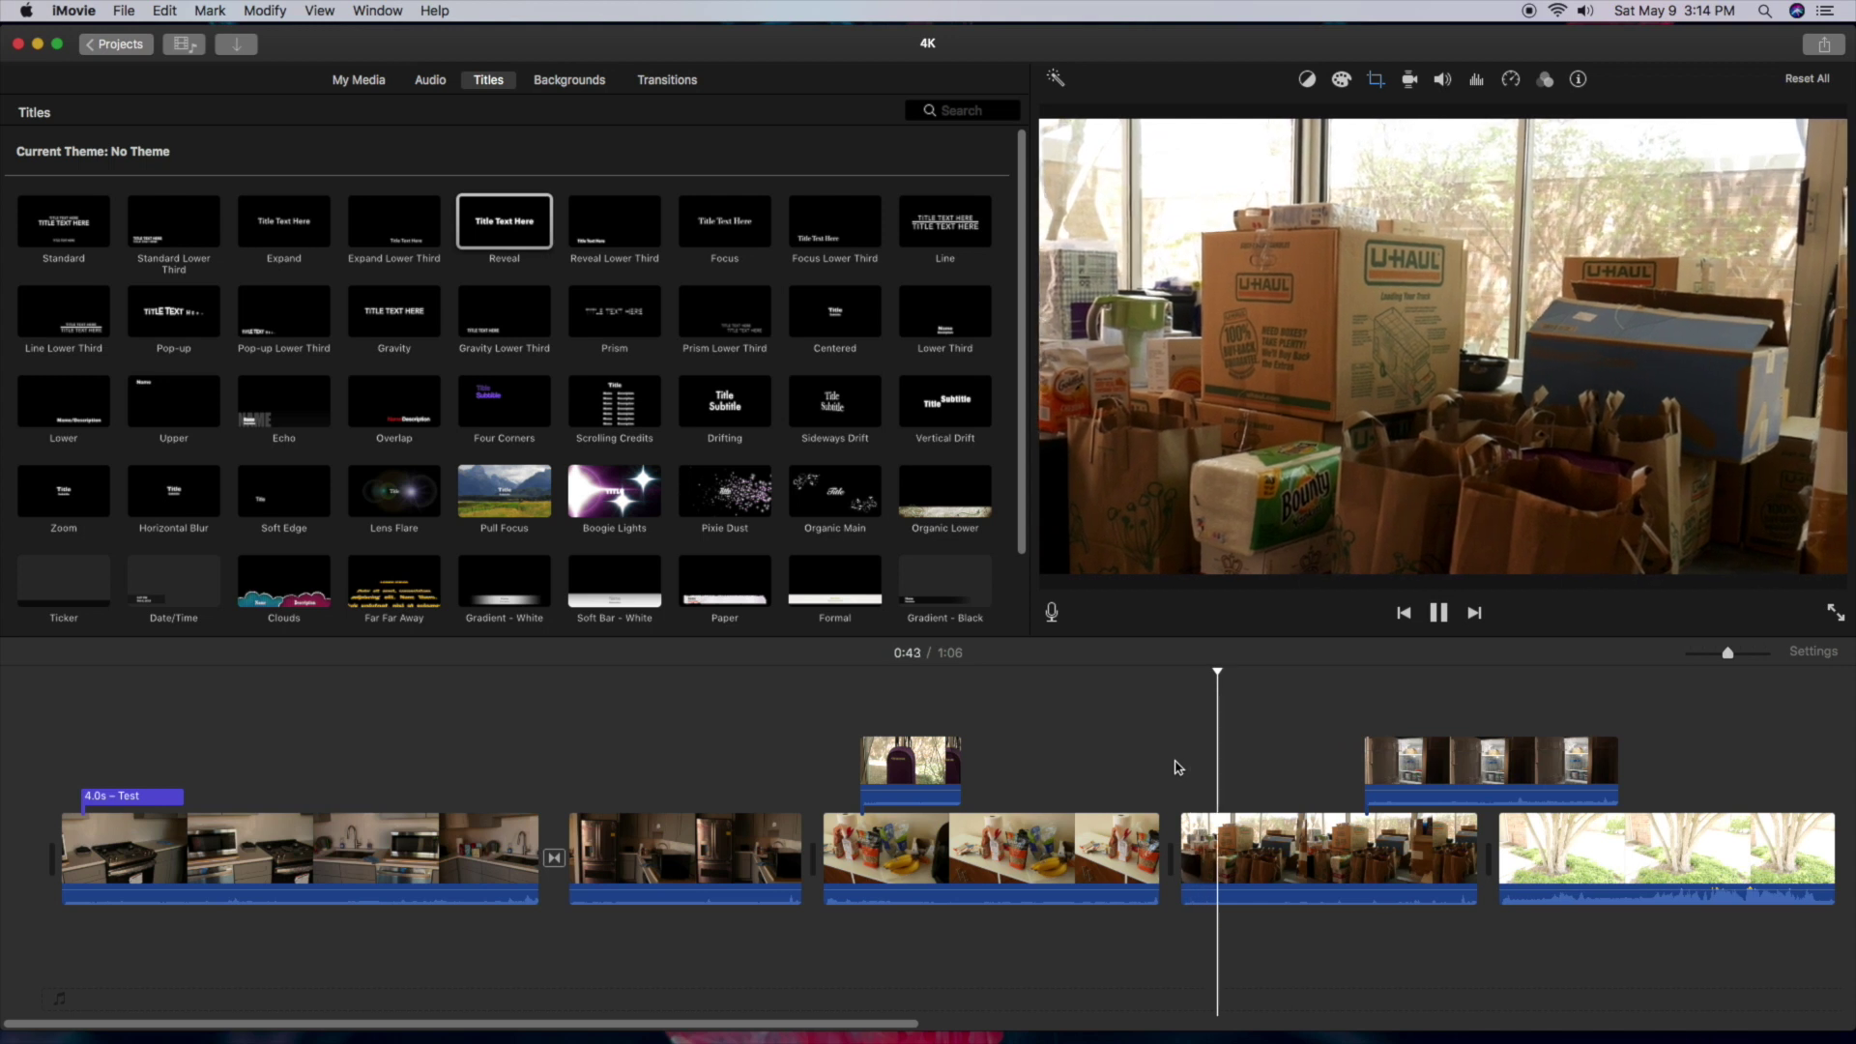
pyautogui.press('space')
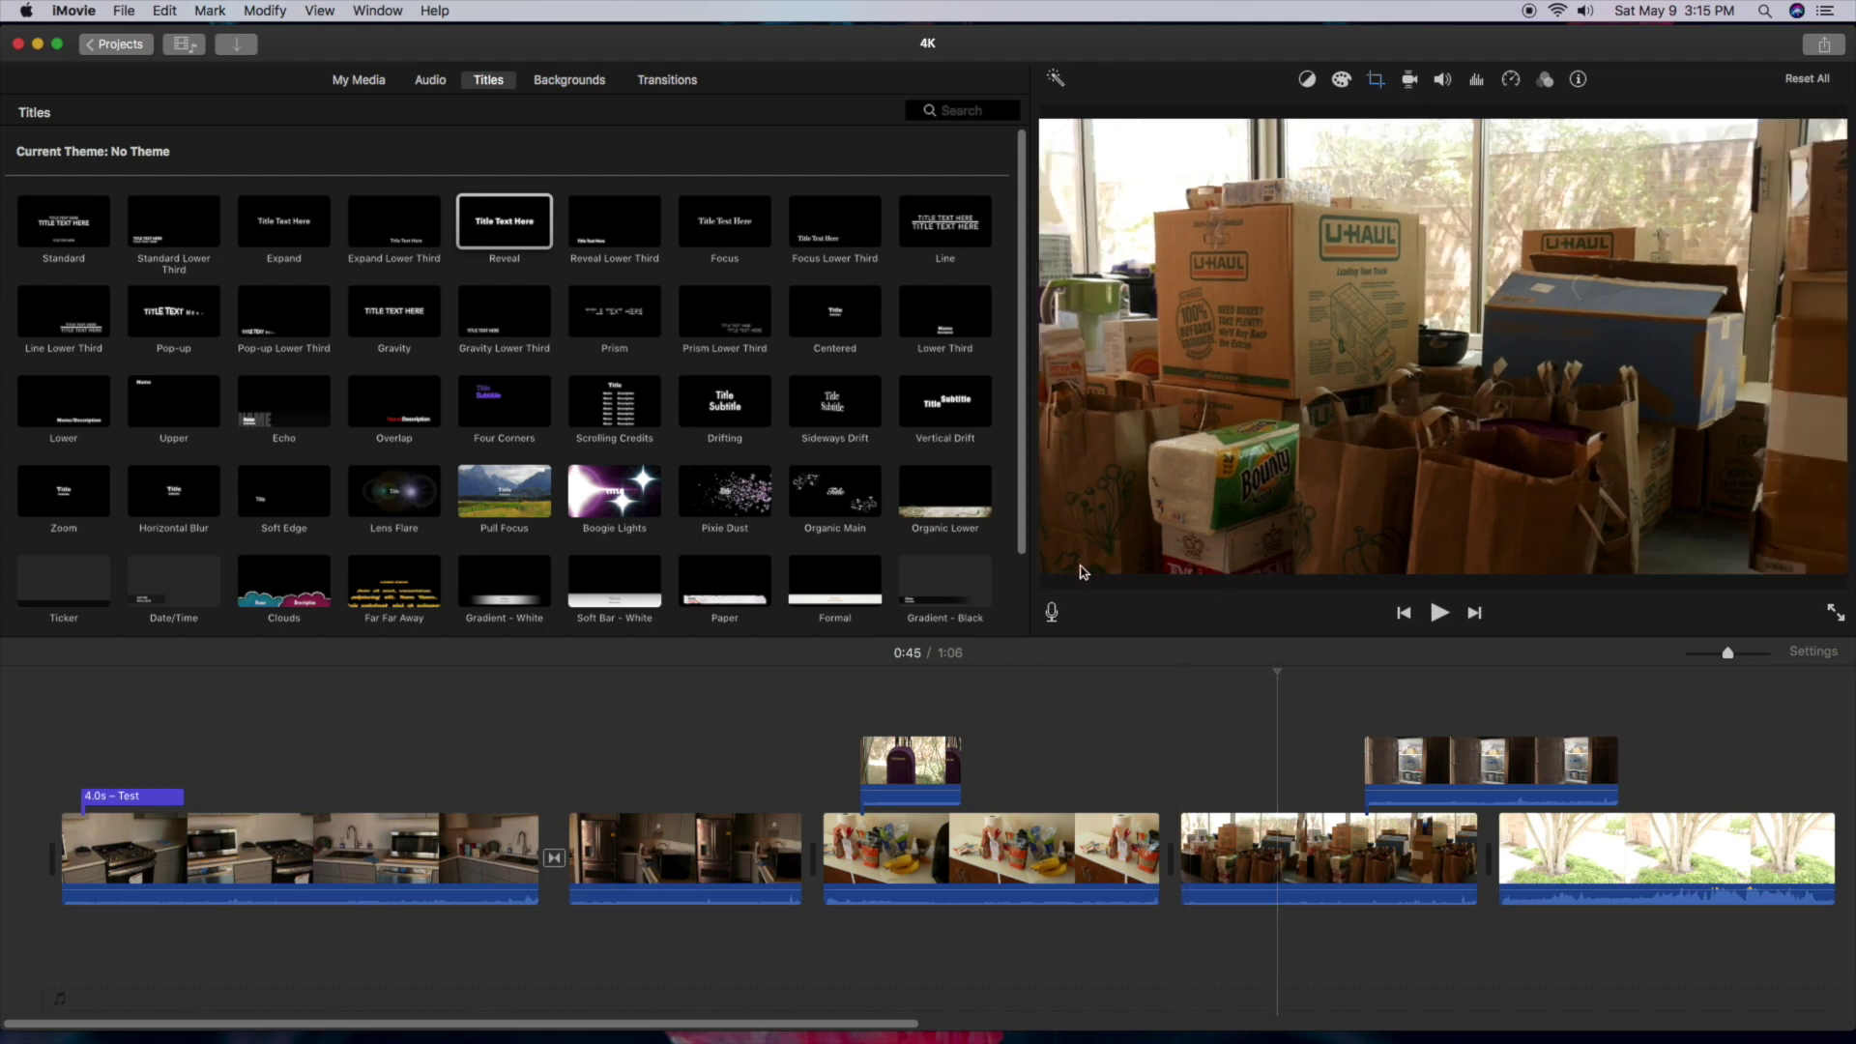
# - Turn on Stabilize Shaky Video at 33% for the moving boxes clip
pyautogui.click(1264, 857)
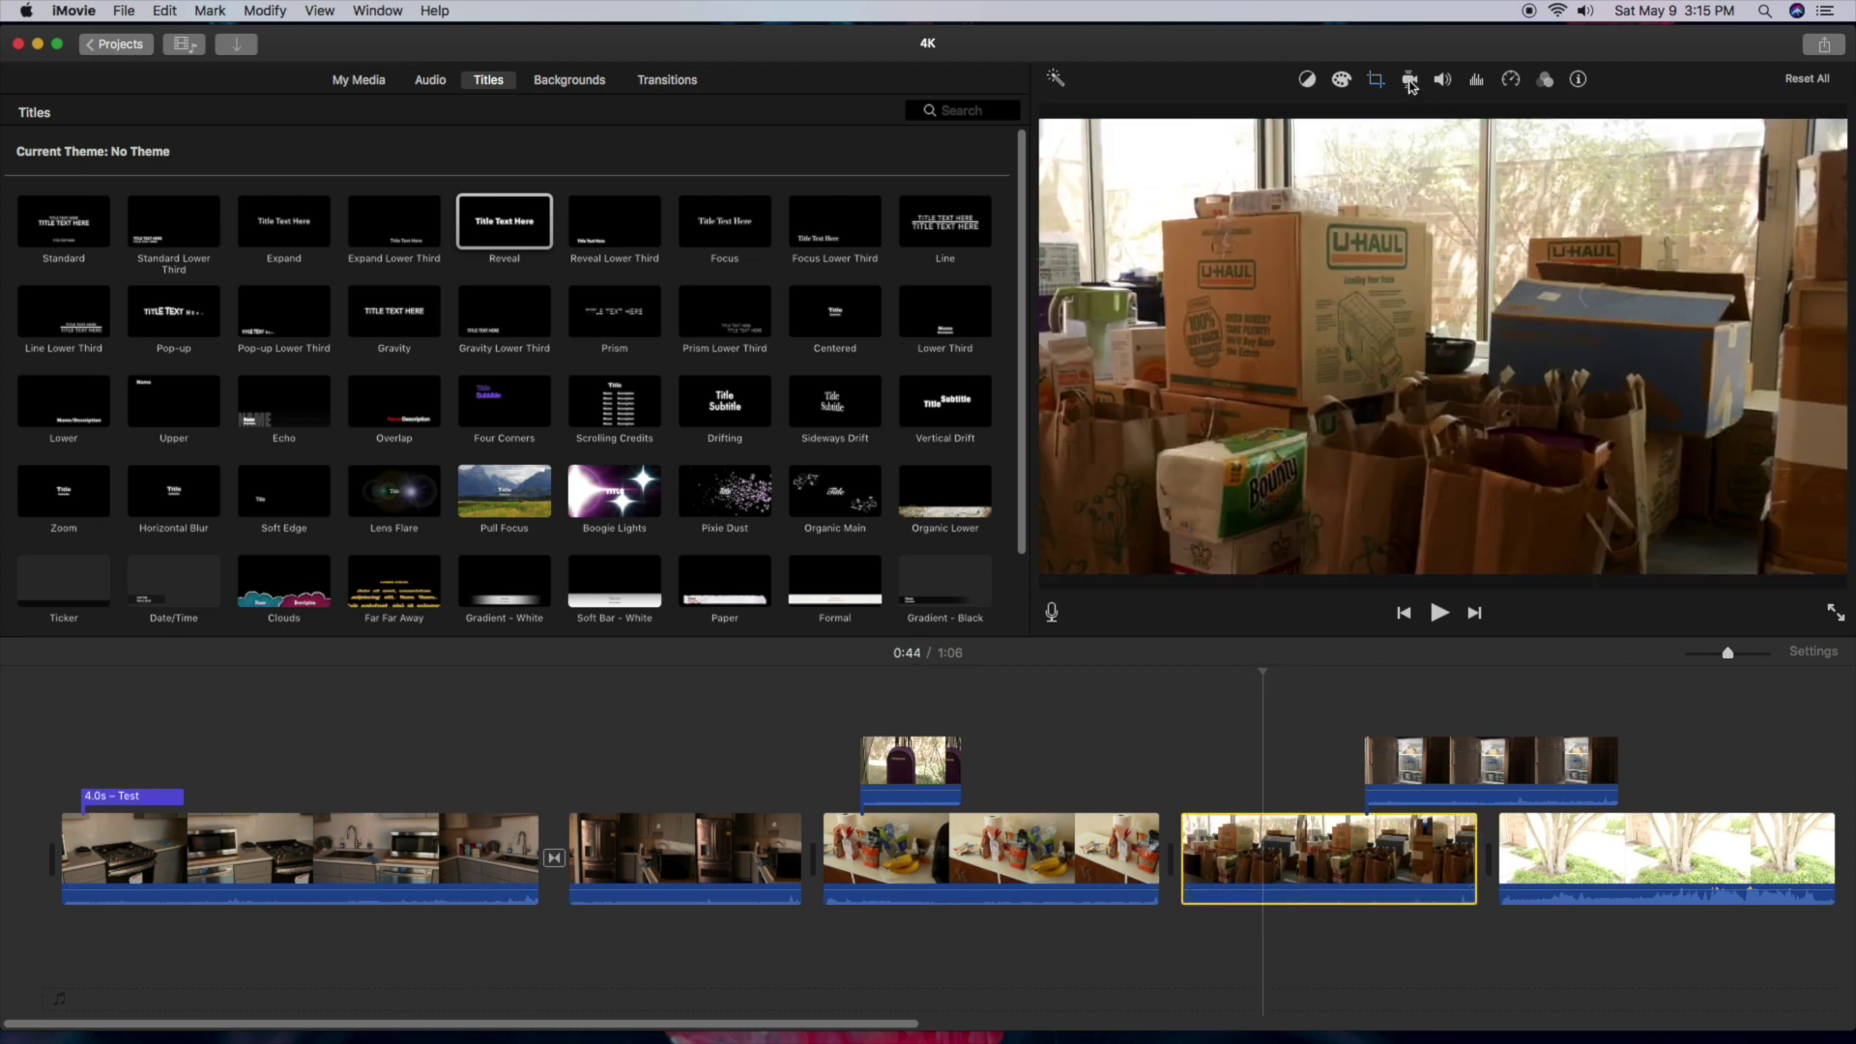
pyautogui.click(1410, 81)
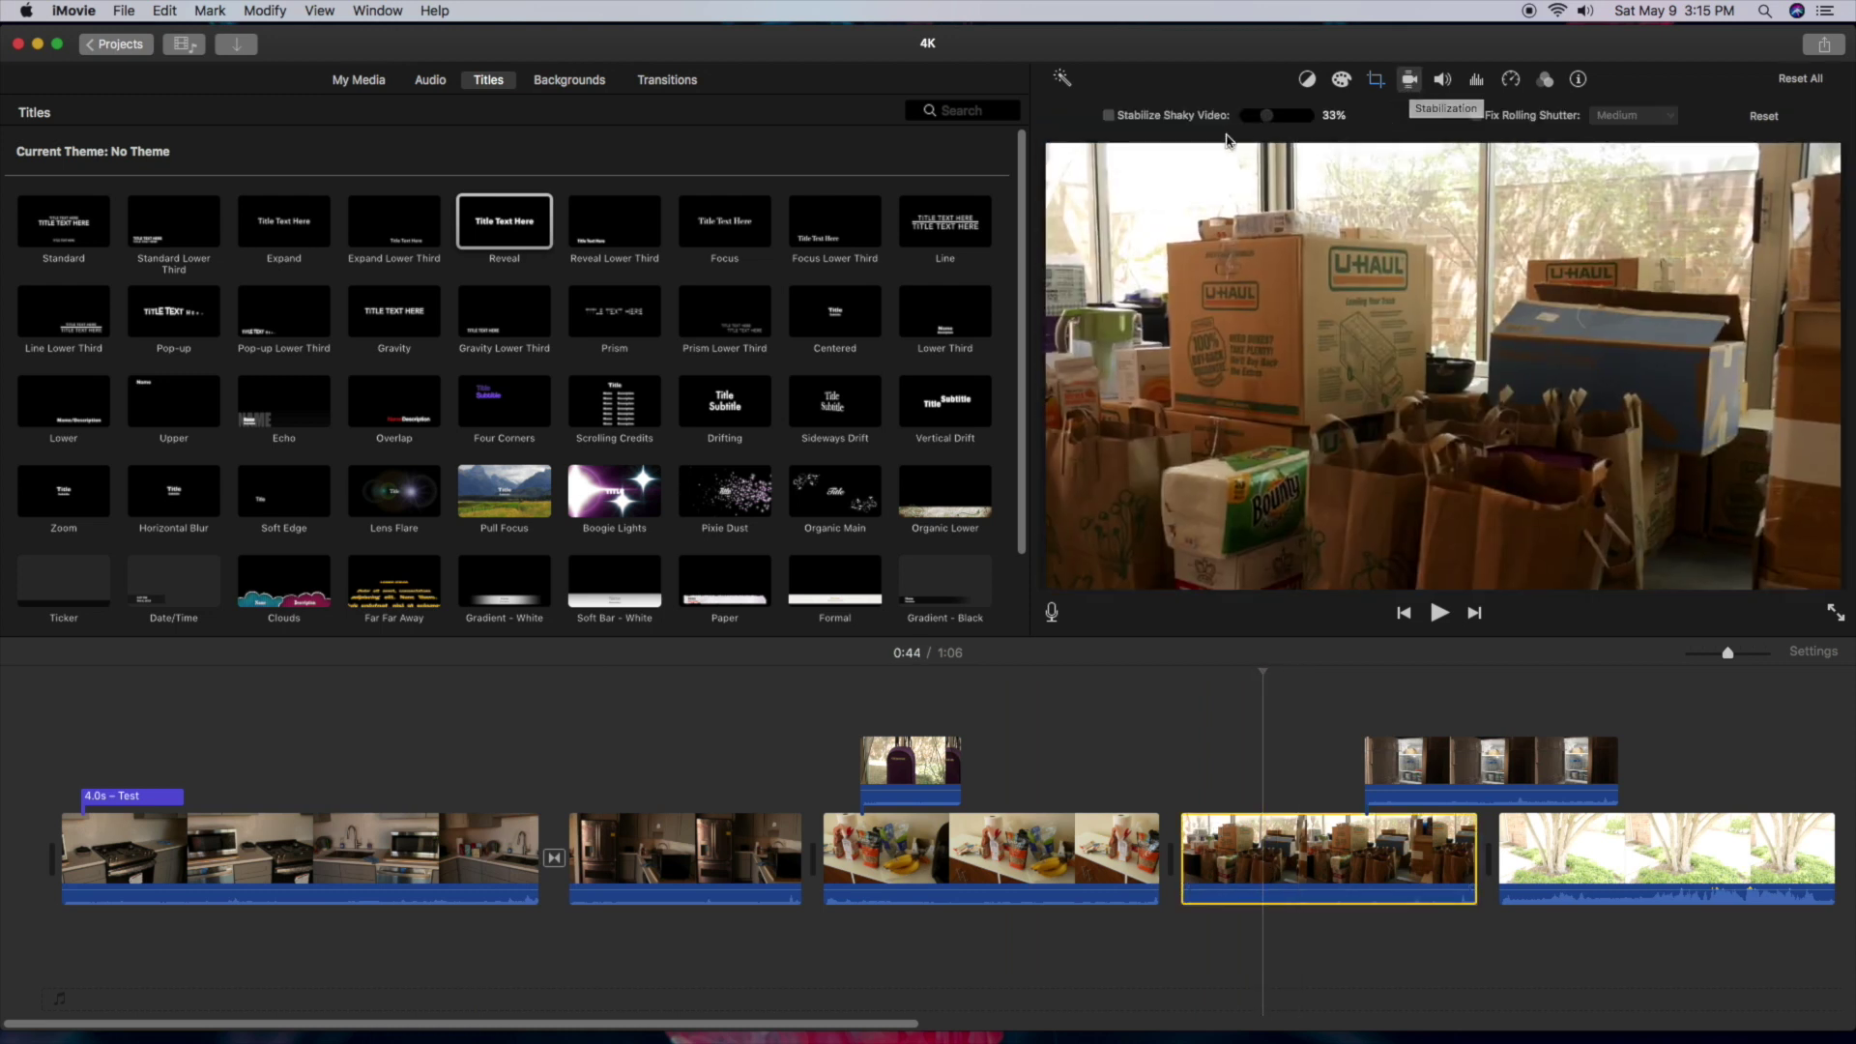
pyautogui.click(1108, 116)
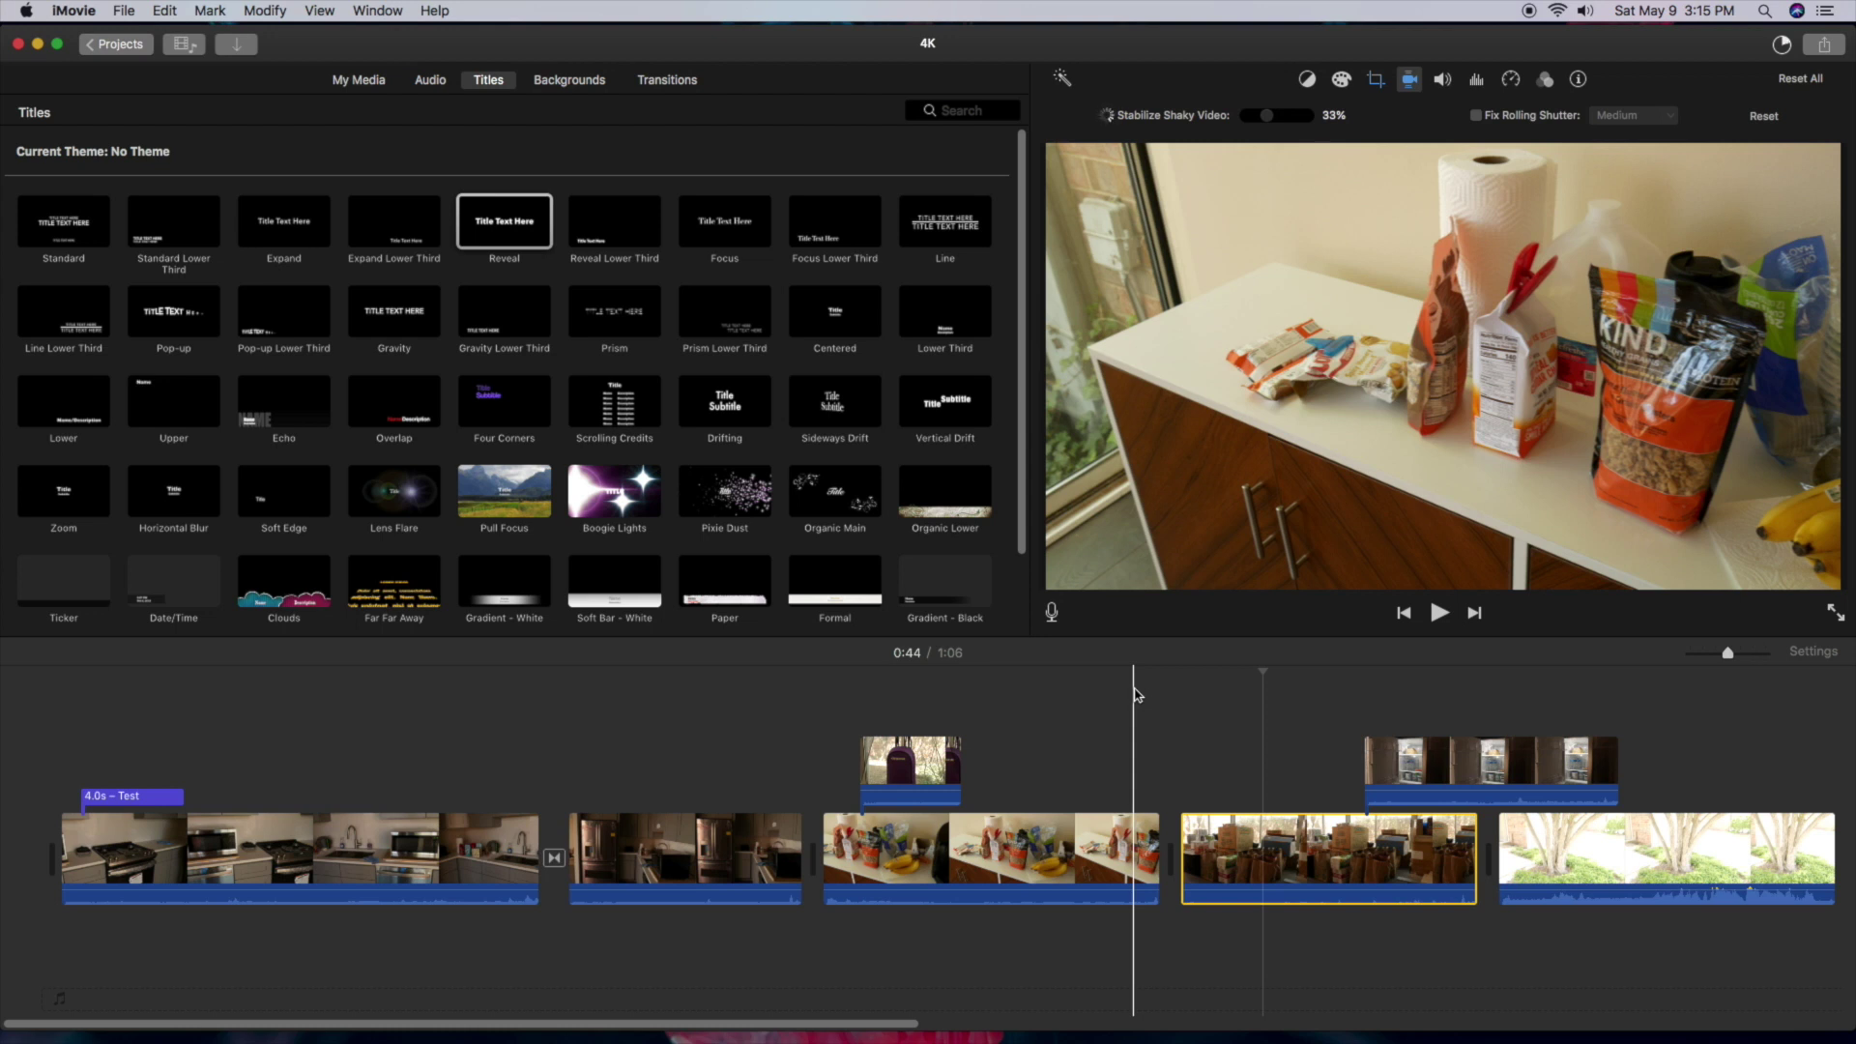
# - Append the unused 14-second window clip and the green bush clip to the end of the timeline after the tree clip
pyautogui.hscroll(10, 1137, 694)
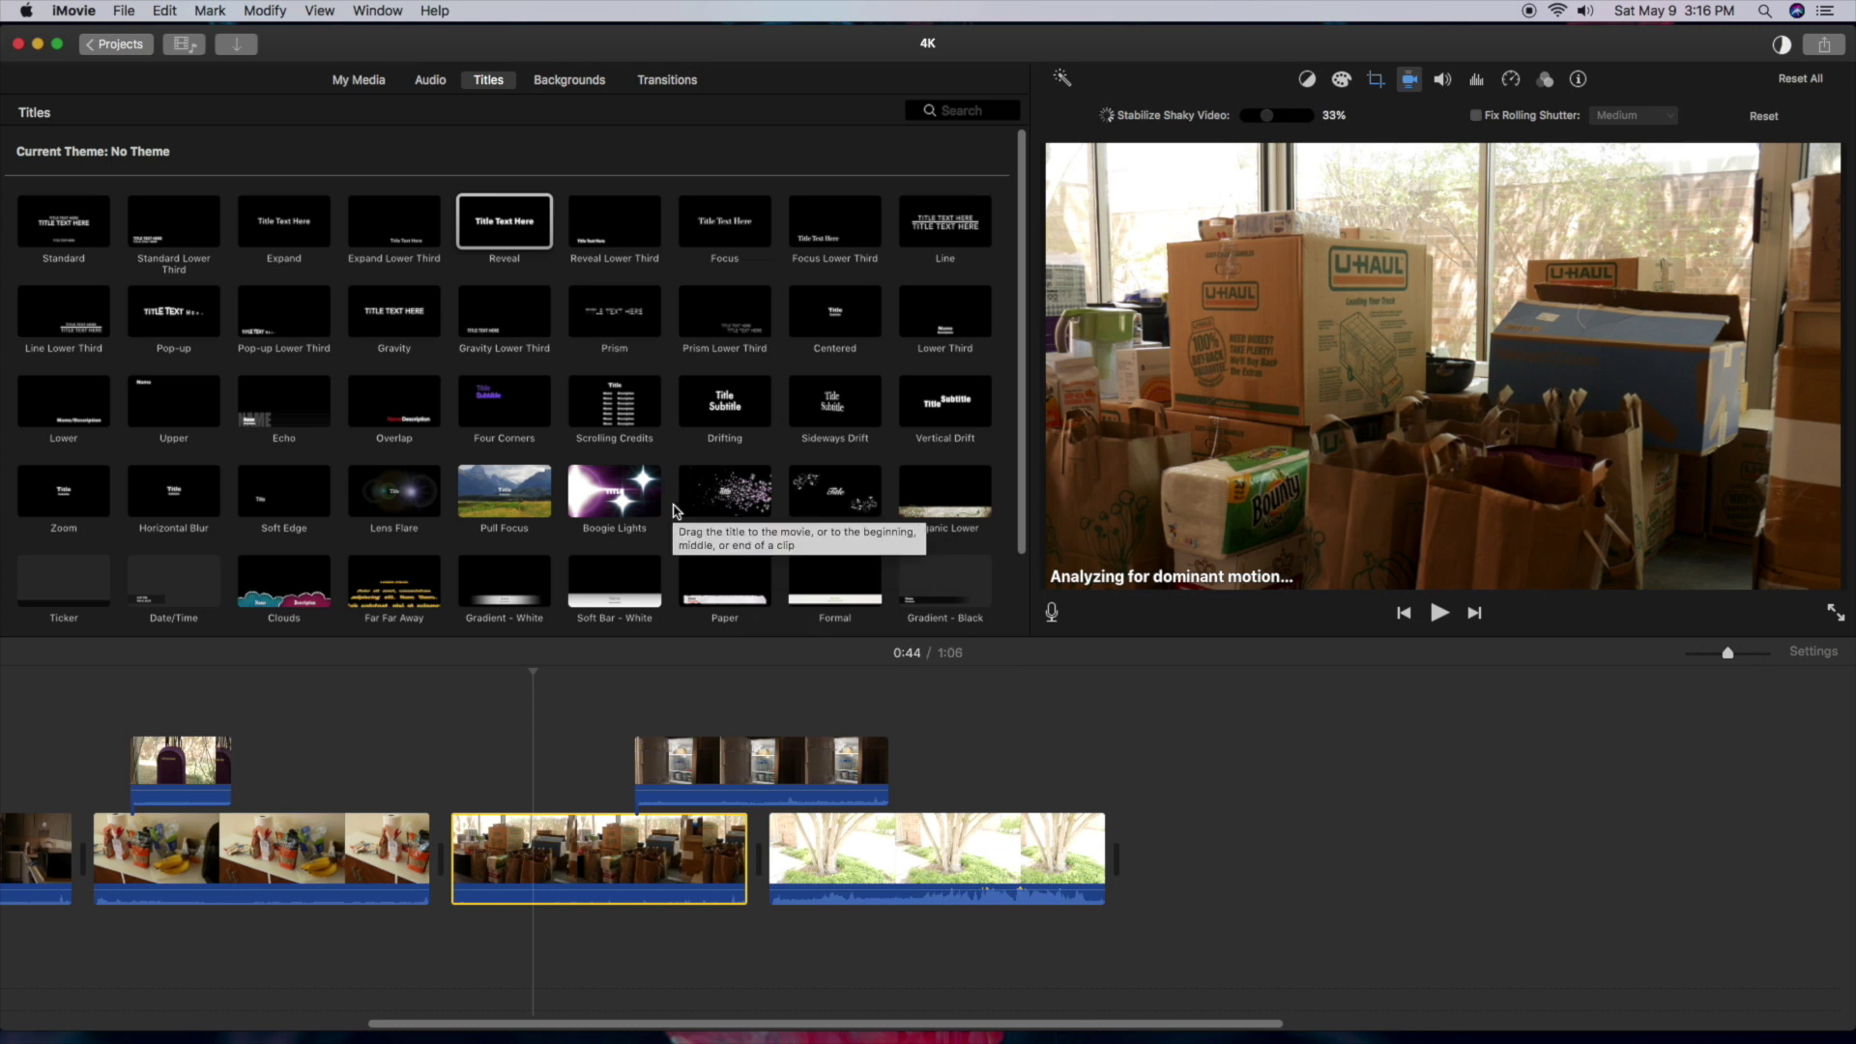
pyautogui.click(382, 84)
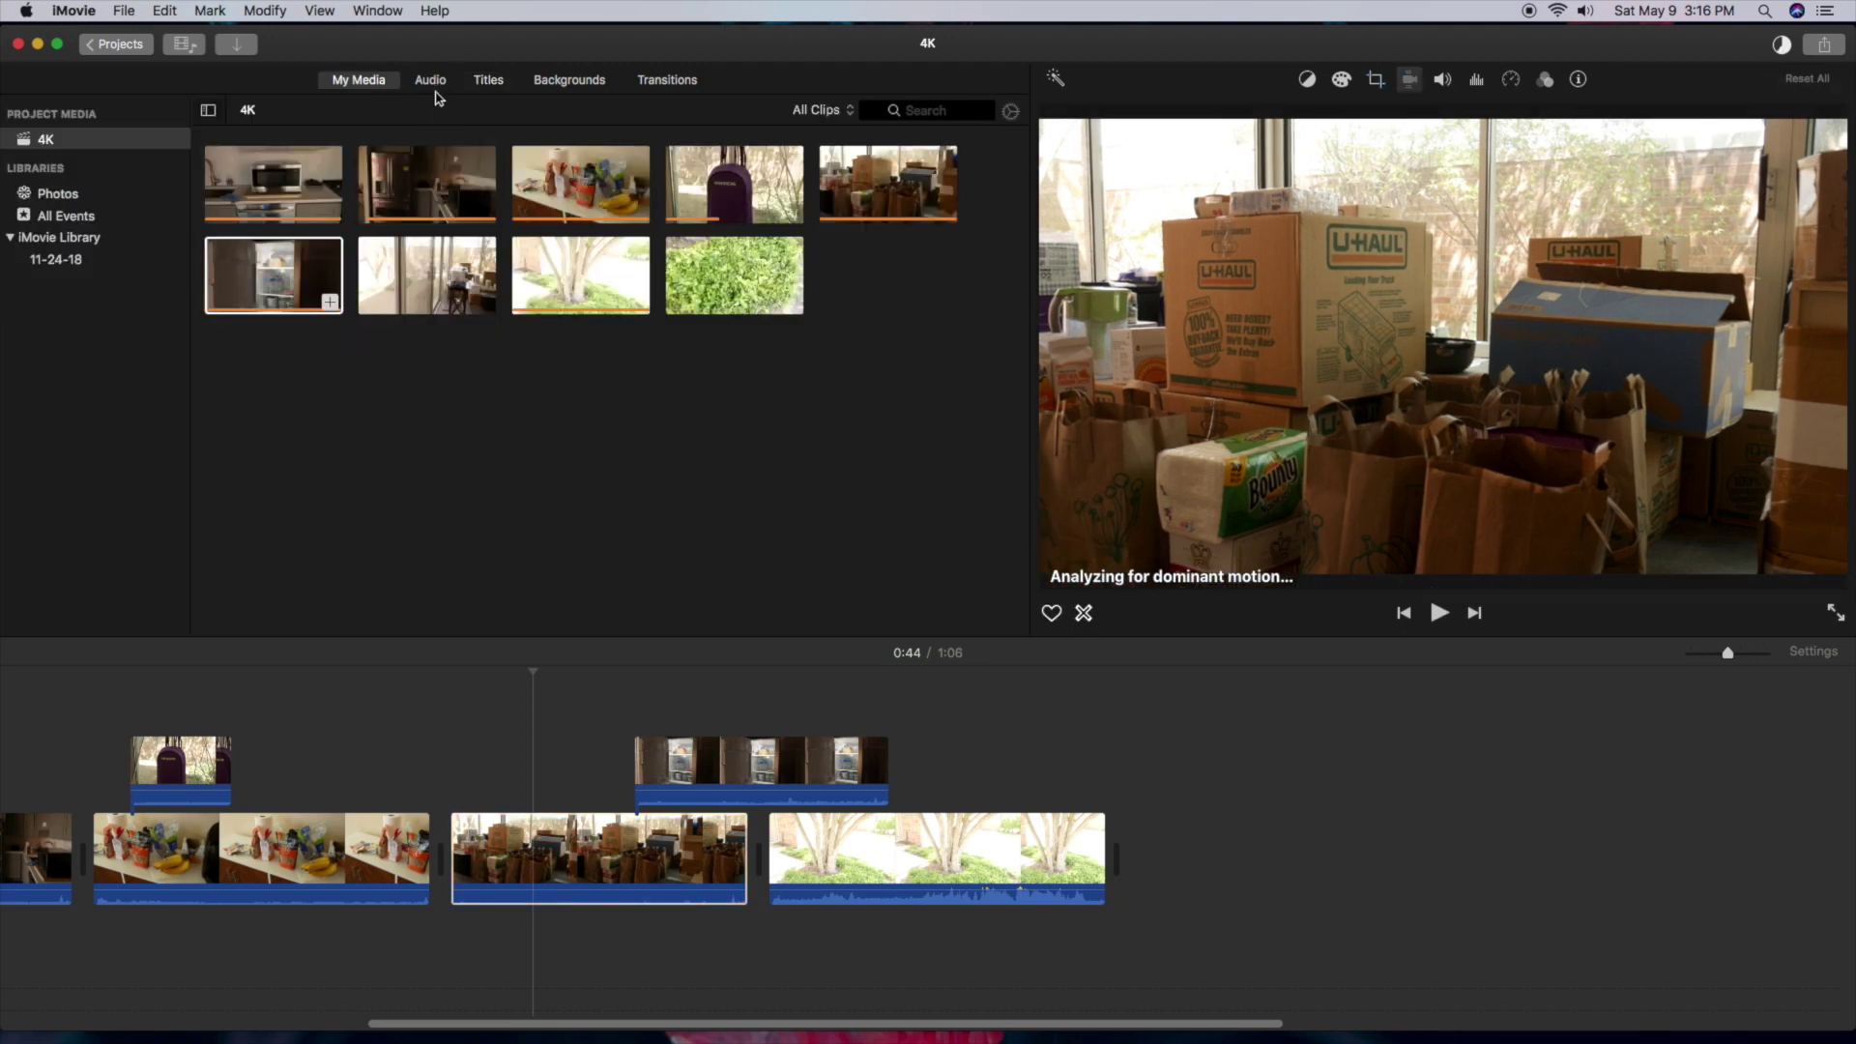
pyautogui.moveTo(430, 280); pyautogui.dragTo(1141, 863)
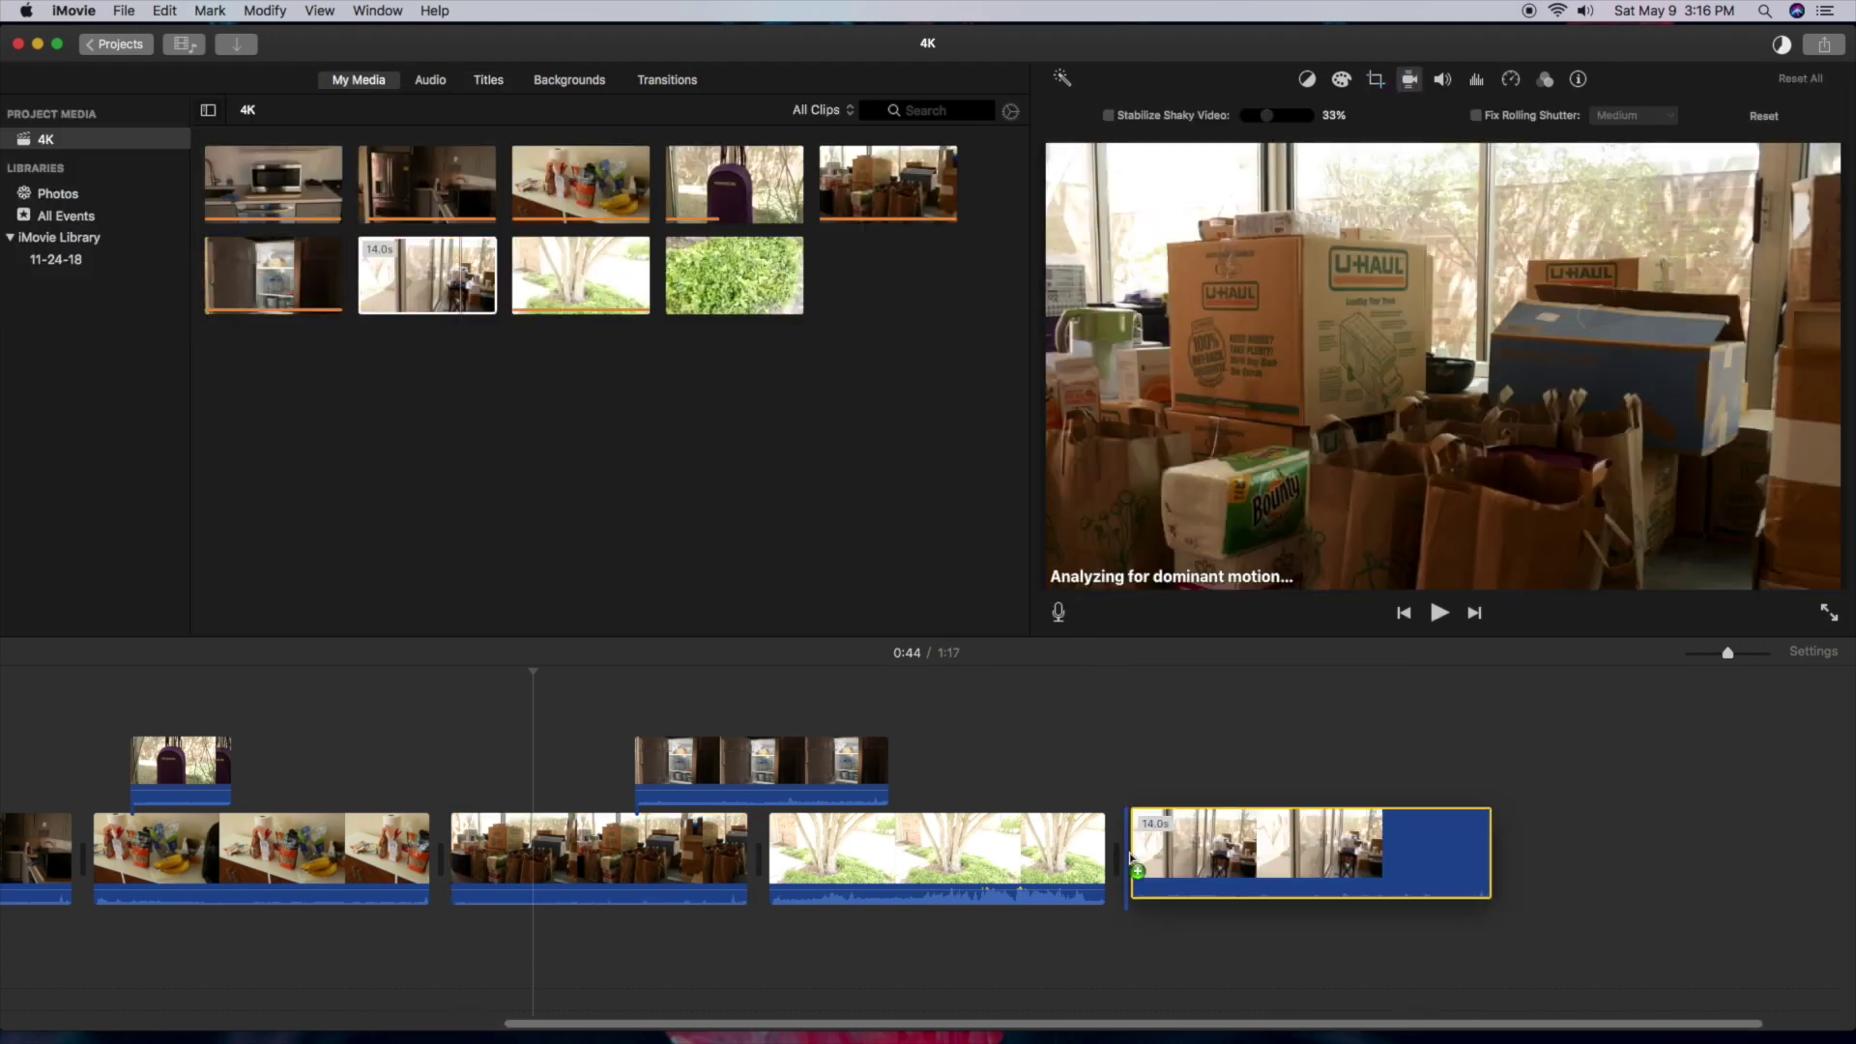
pyautogui.moveTo(718, 297); pyautogui.dragTo(1506, 858)
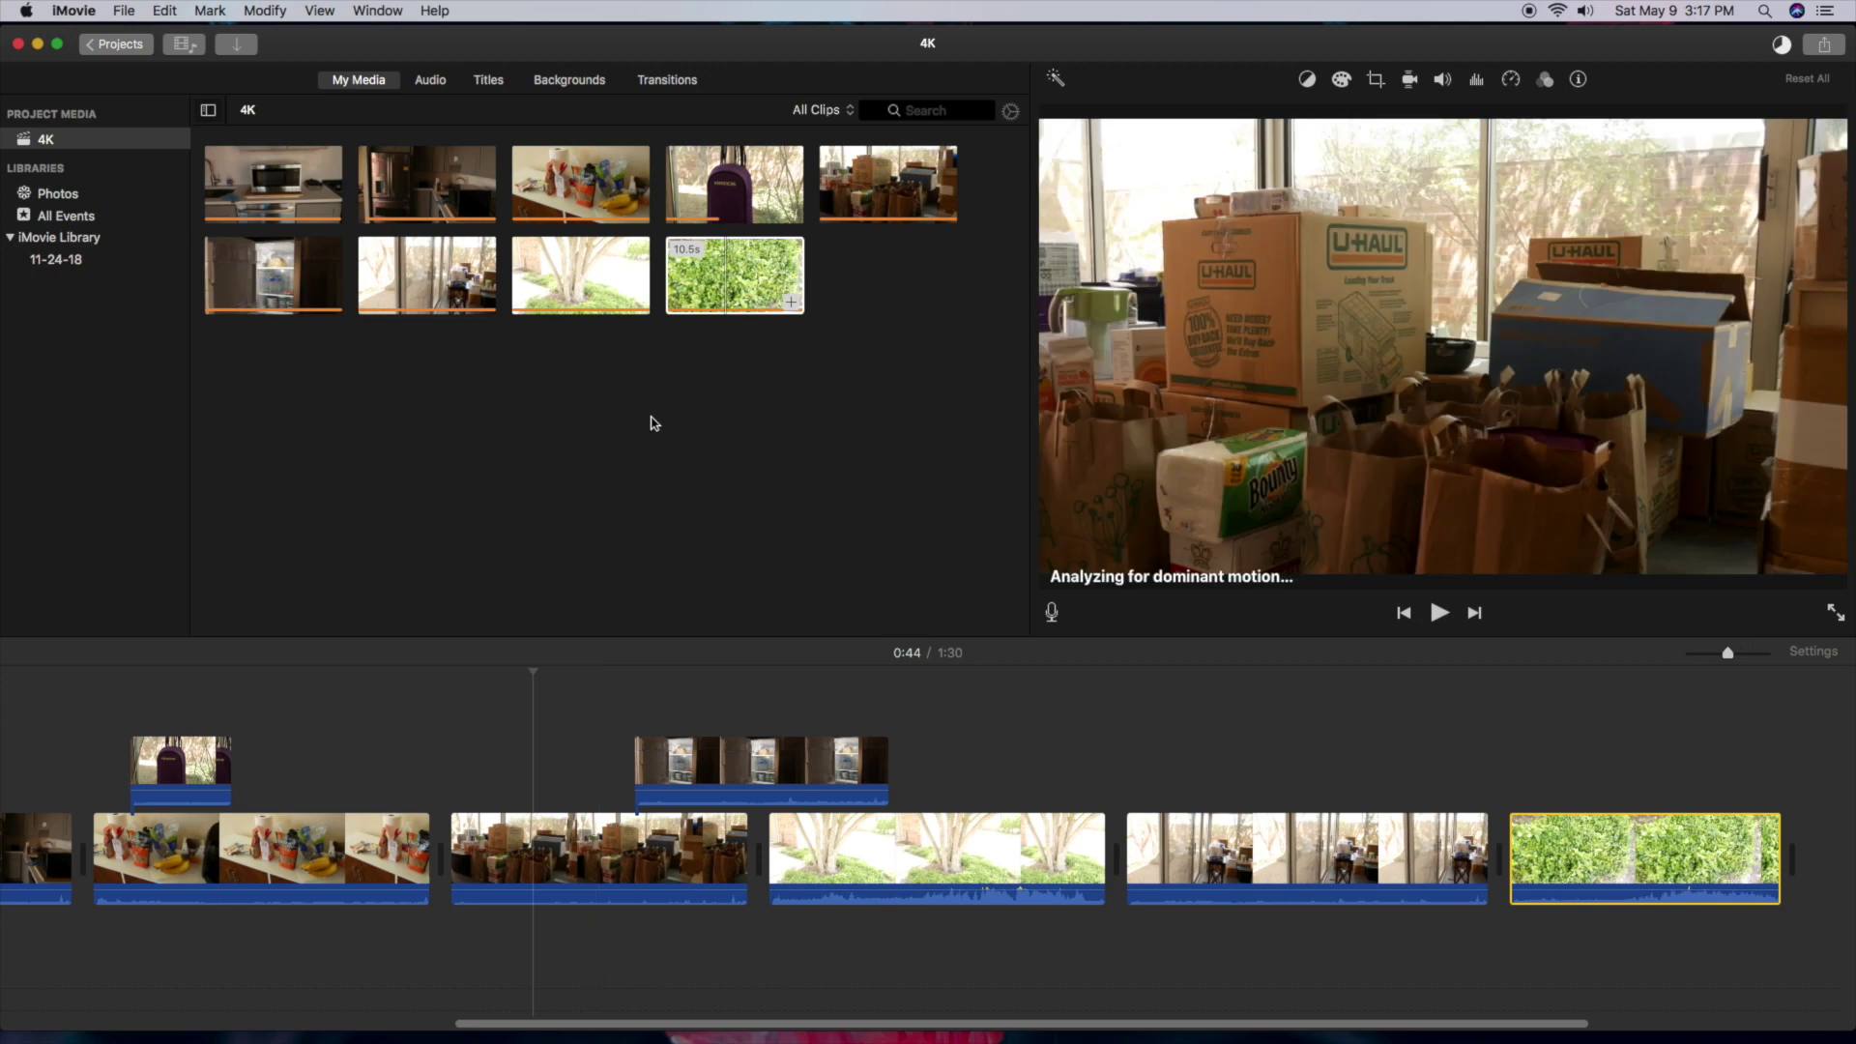
# - Add a Line title over the last part of the tree clip, keeping its placeholder text
pyautogui.click(657, 248)
pyautogui.click(535, 446)
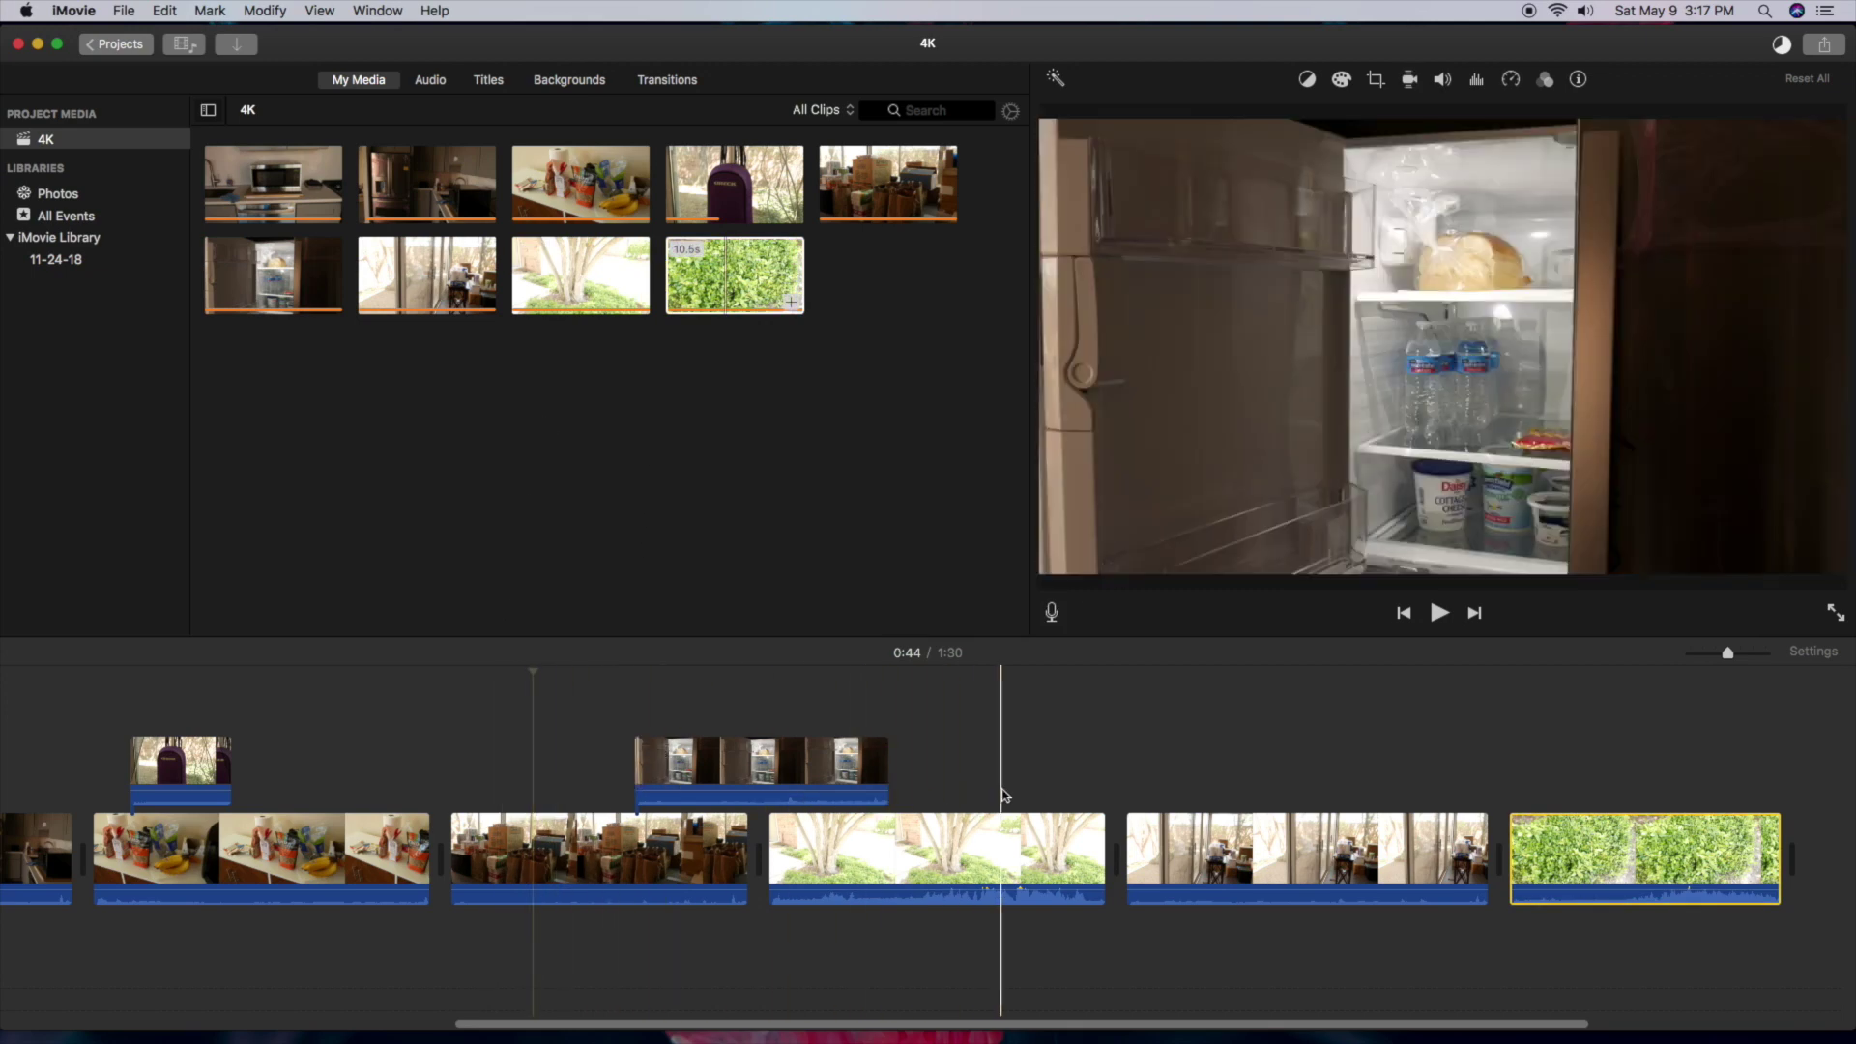
pyautogui.click(485, 85)
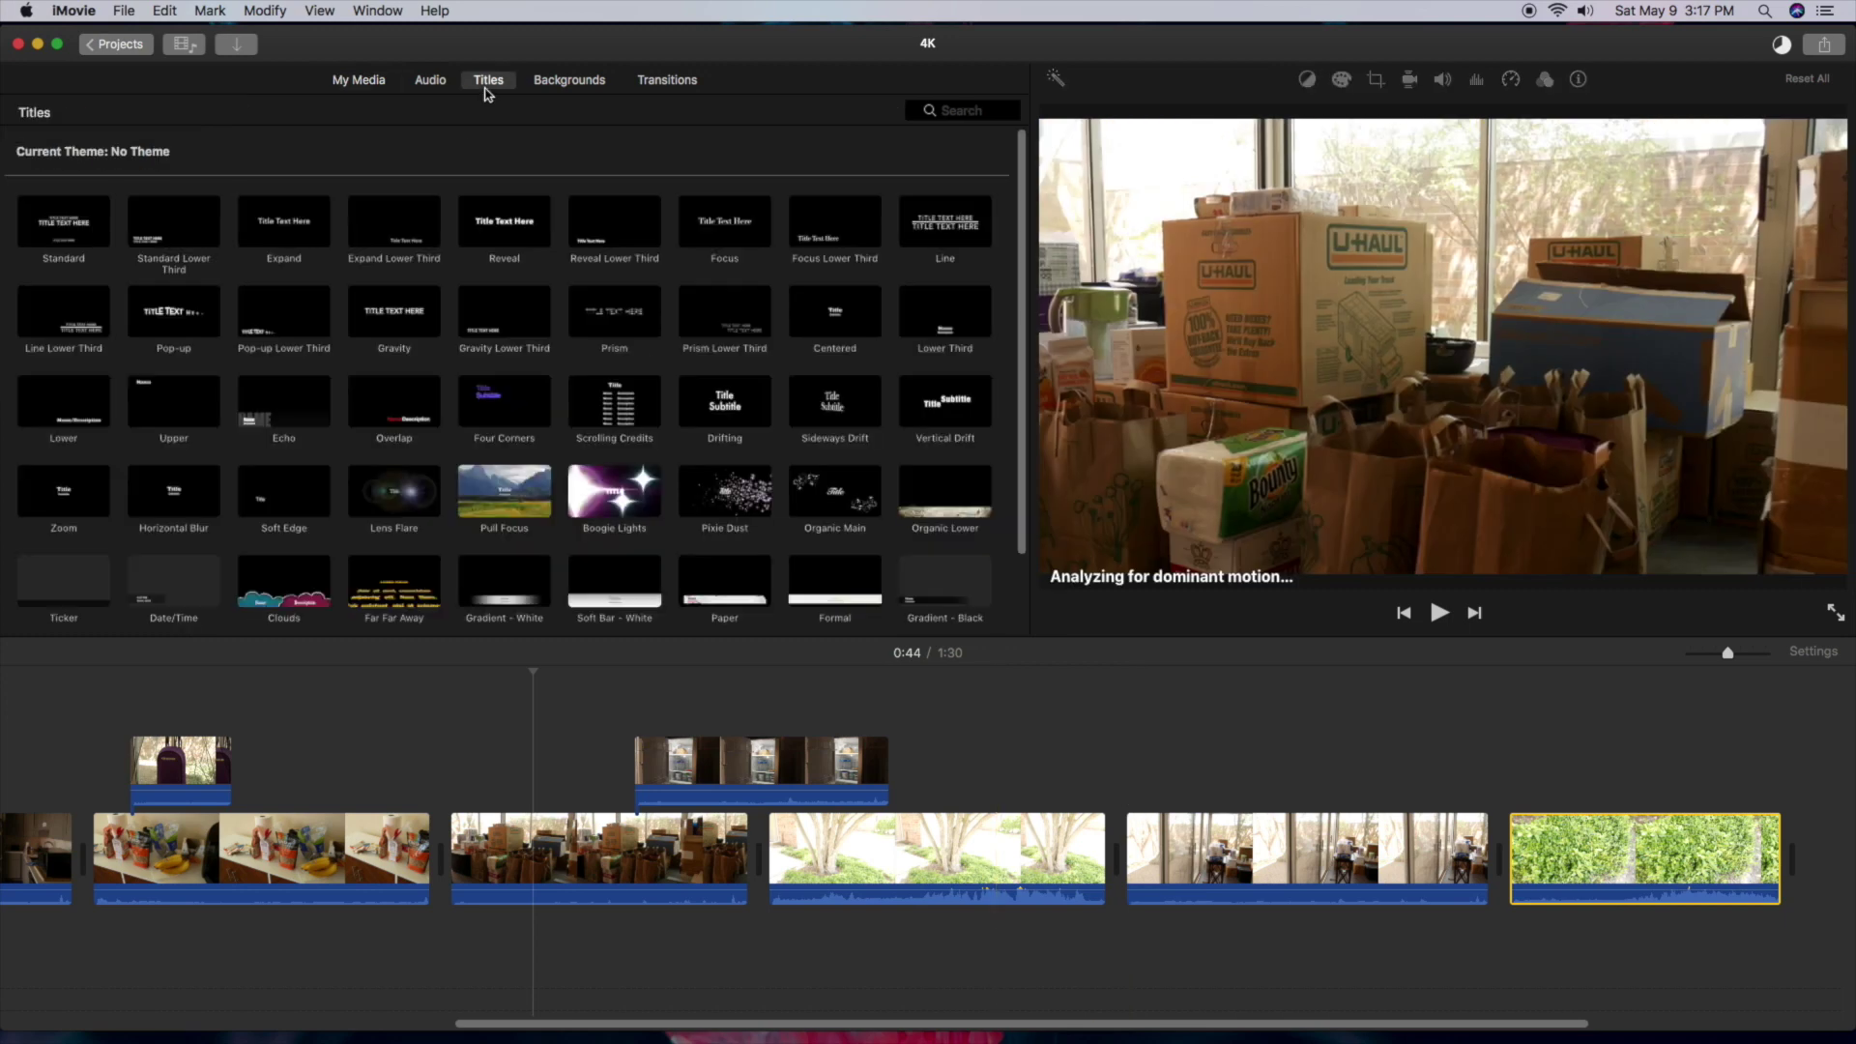
pyautogui.moveTo(925, 236); pyautogui.dragTo(999, 796)
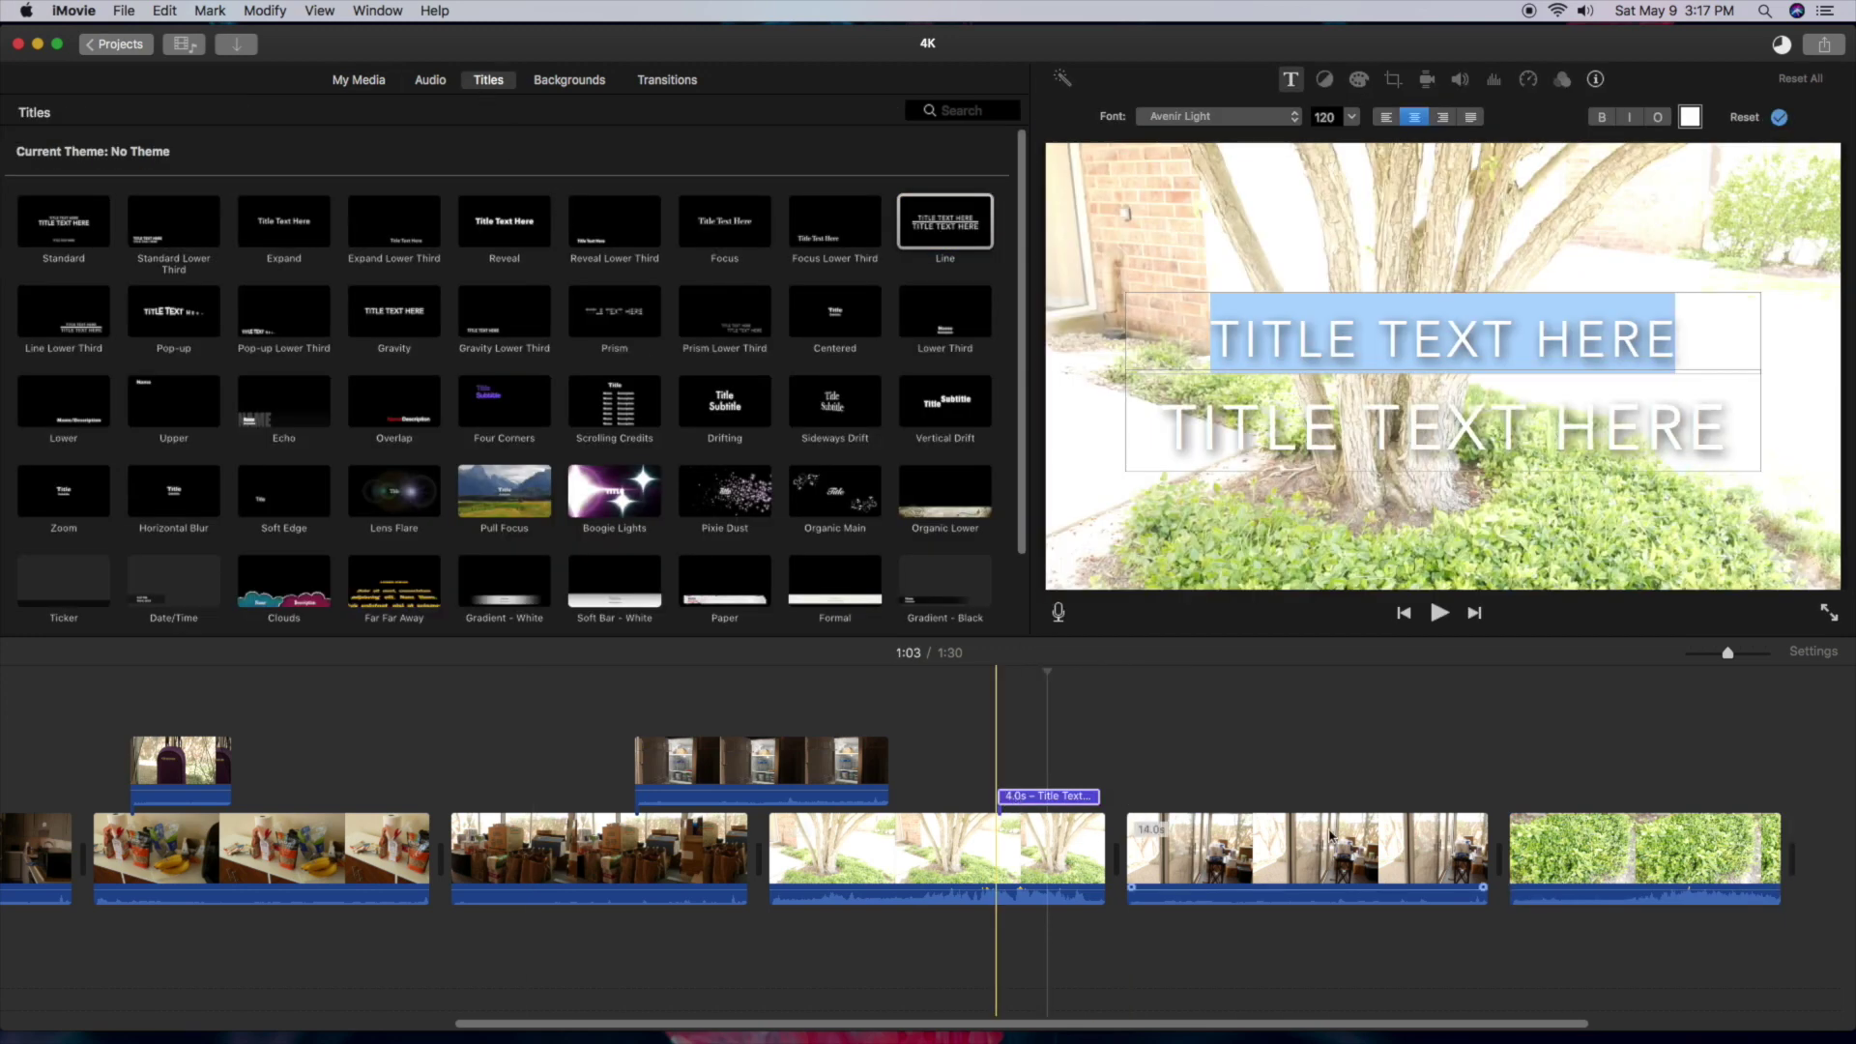
pyautogui.click(1021, 754)
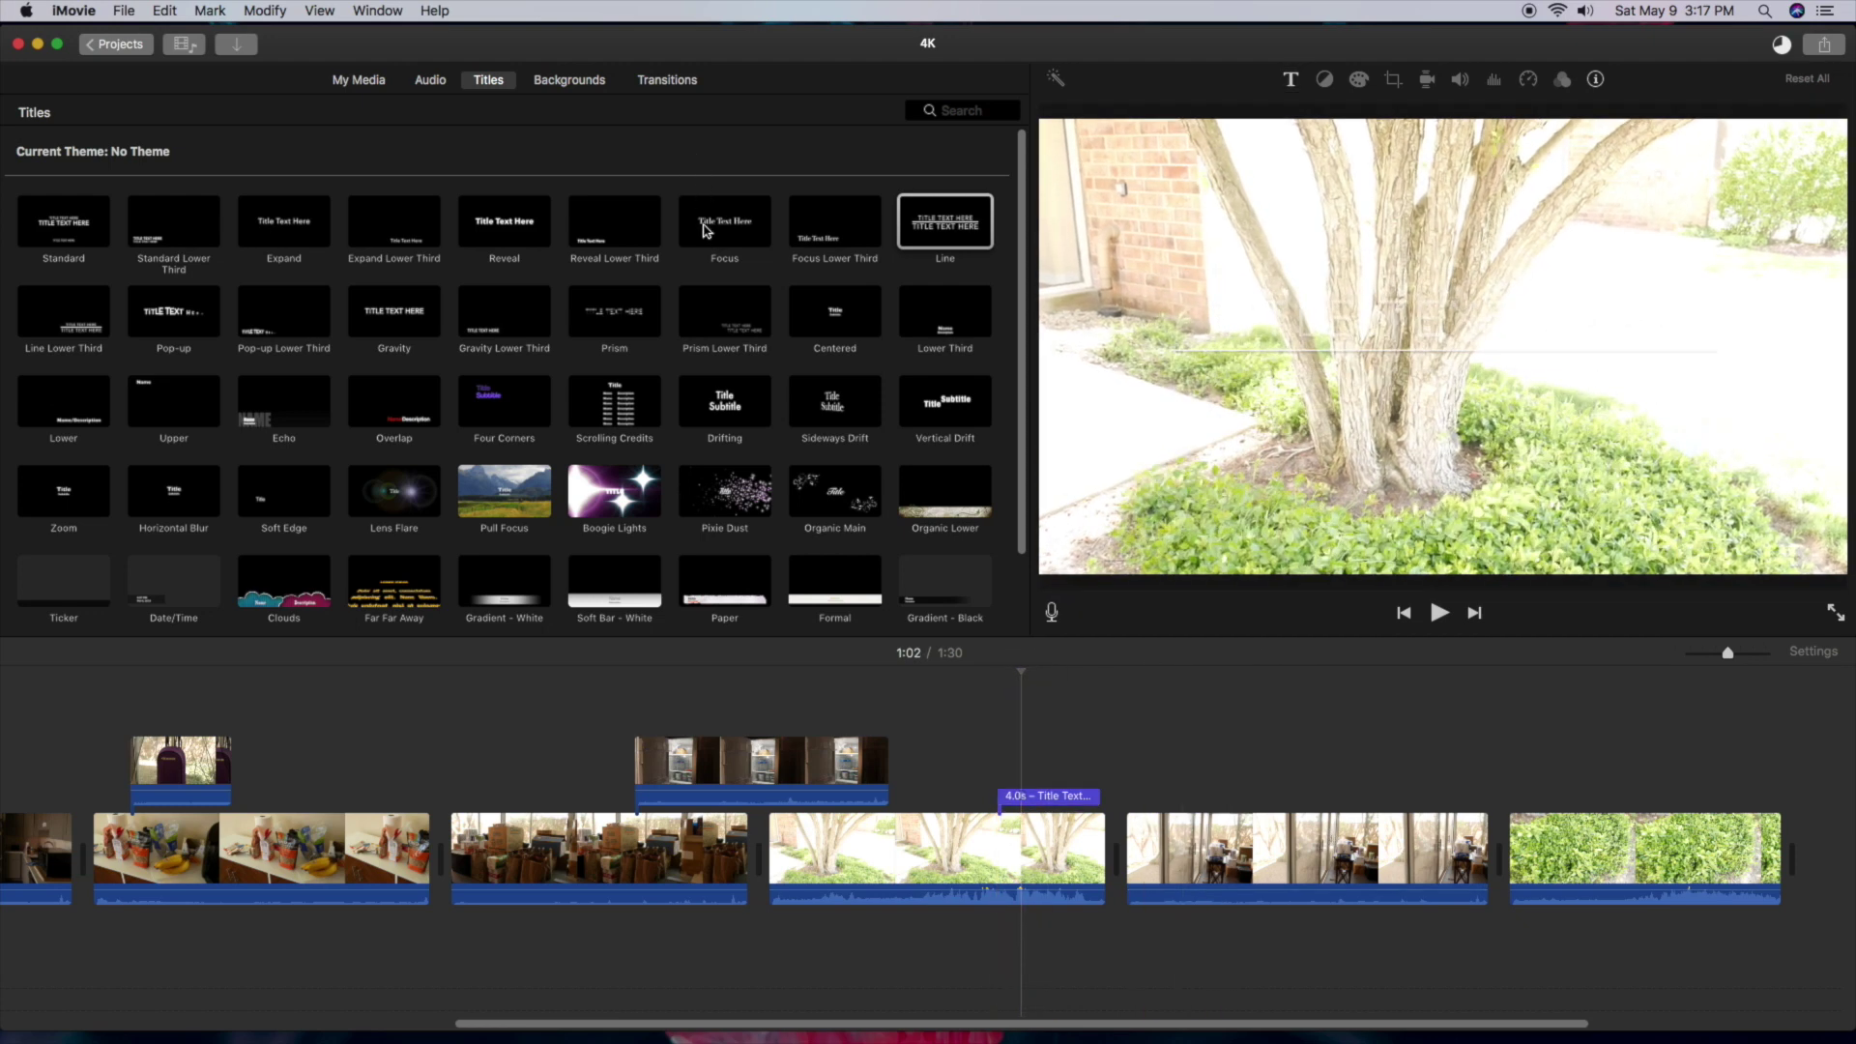
# - Place a Spin Out transition between the tree clip and the window clip
pyautogui.click(569, 85)
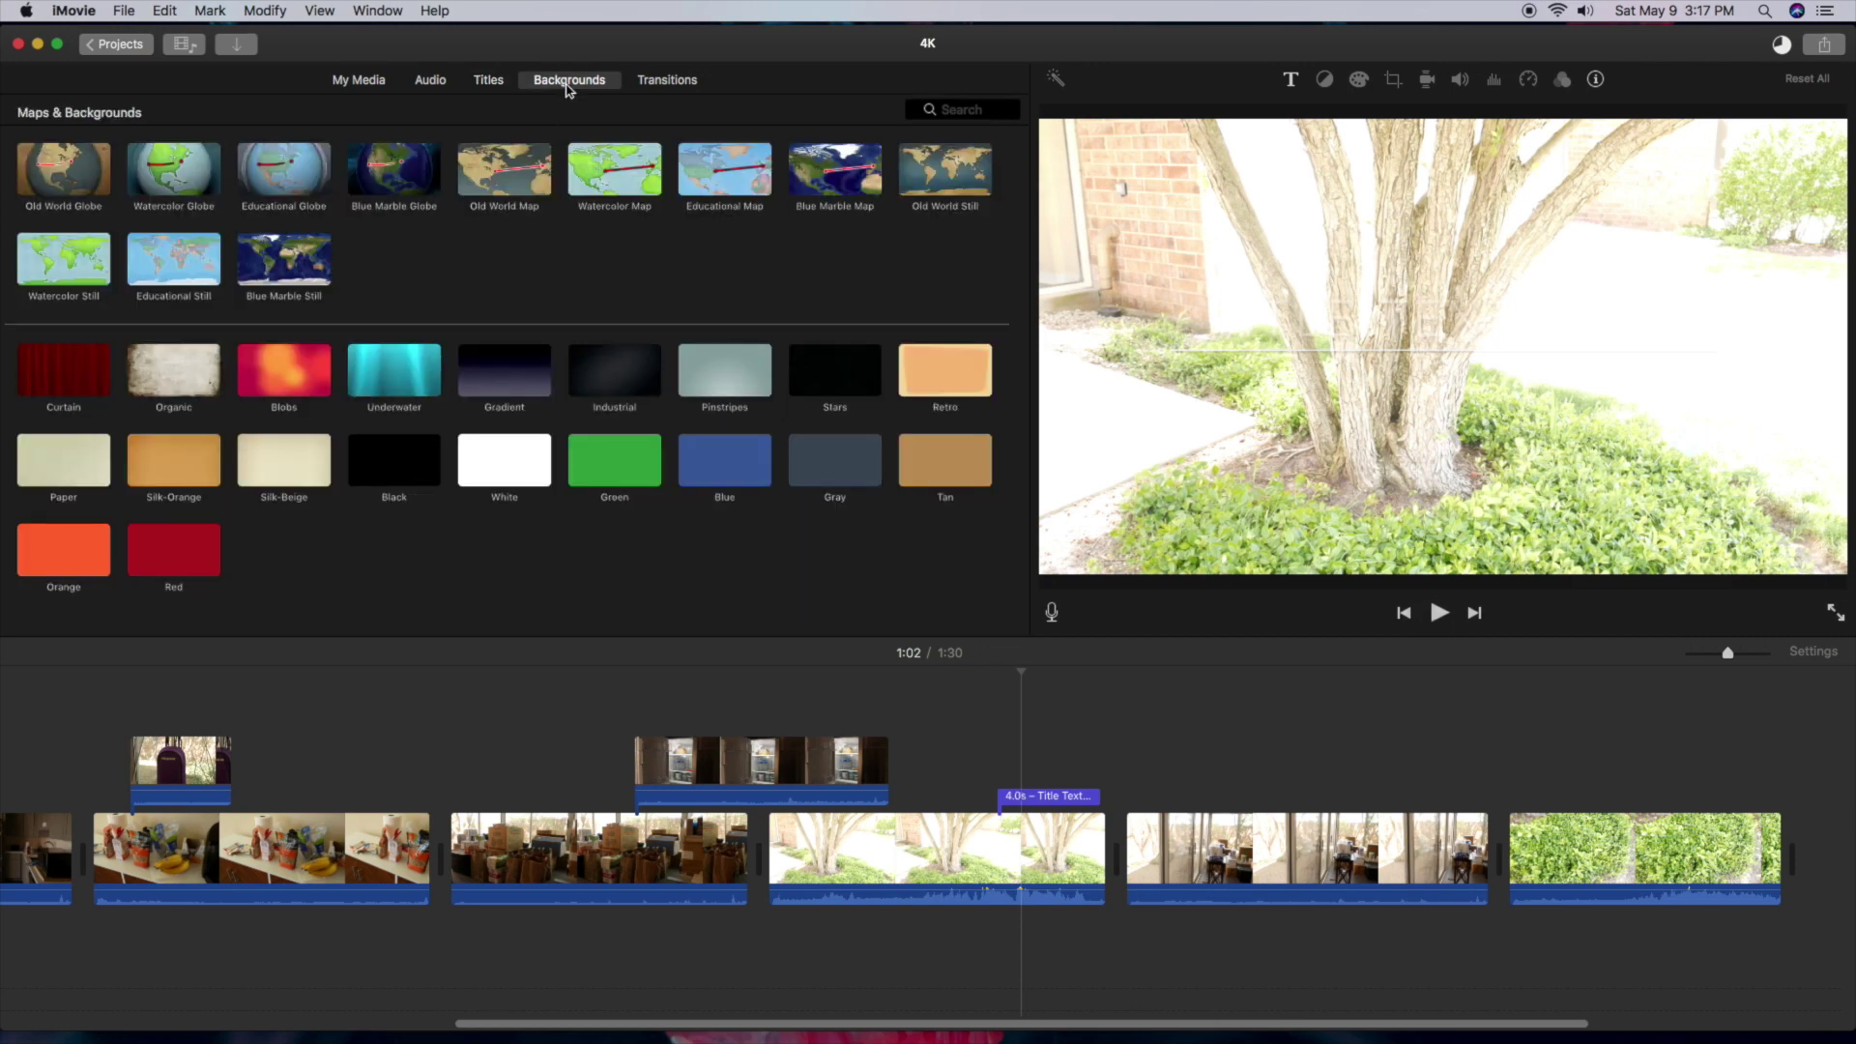
pyautogui.click(663, 85)
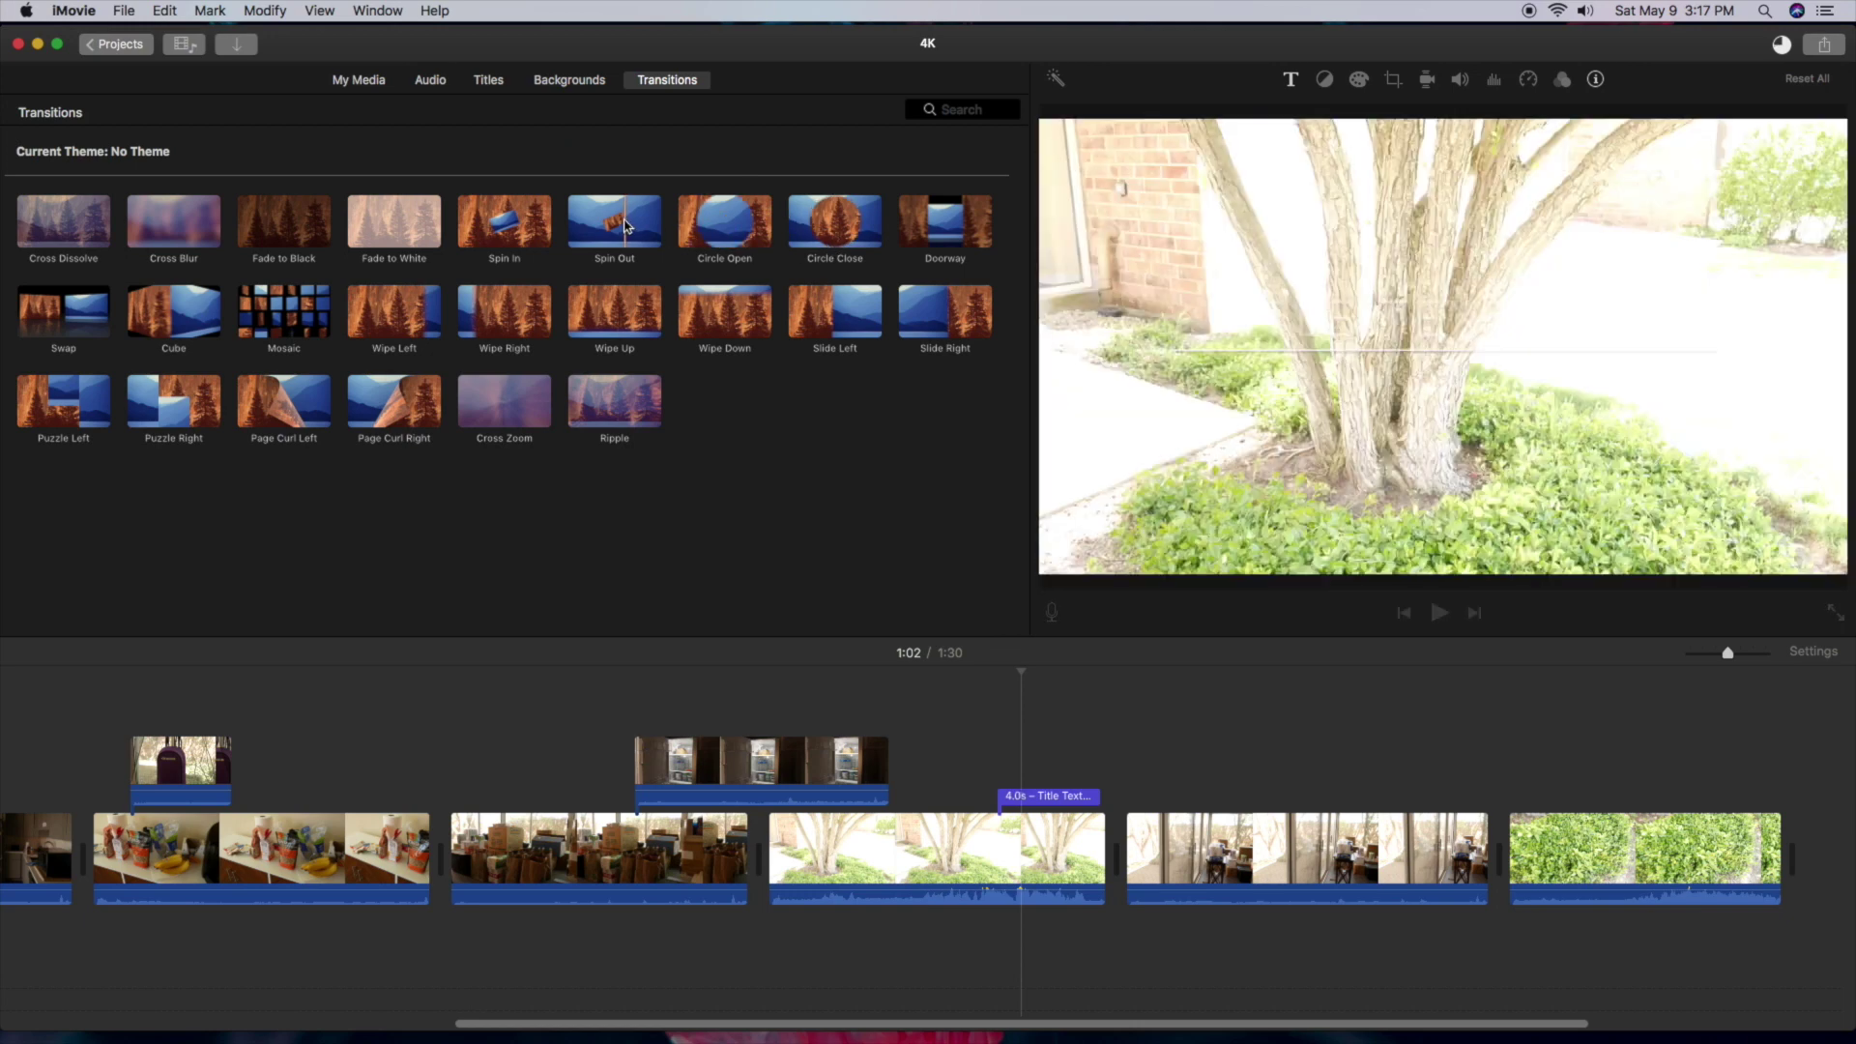
pyautogui.moveTo(626, 226)
pyautogui.mouseDown()
pyautogui.moveTo(1070, 720)
pyautogui.moveTo(1089, 842)
pyautogui.mouseUp()
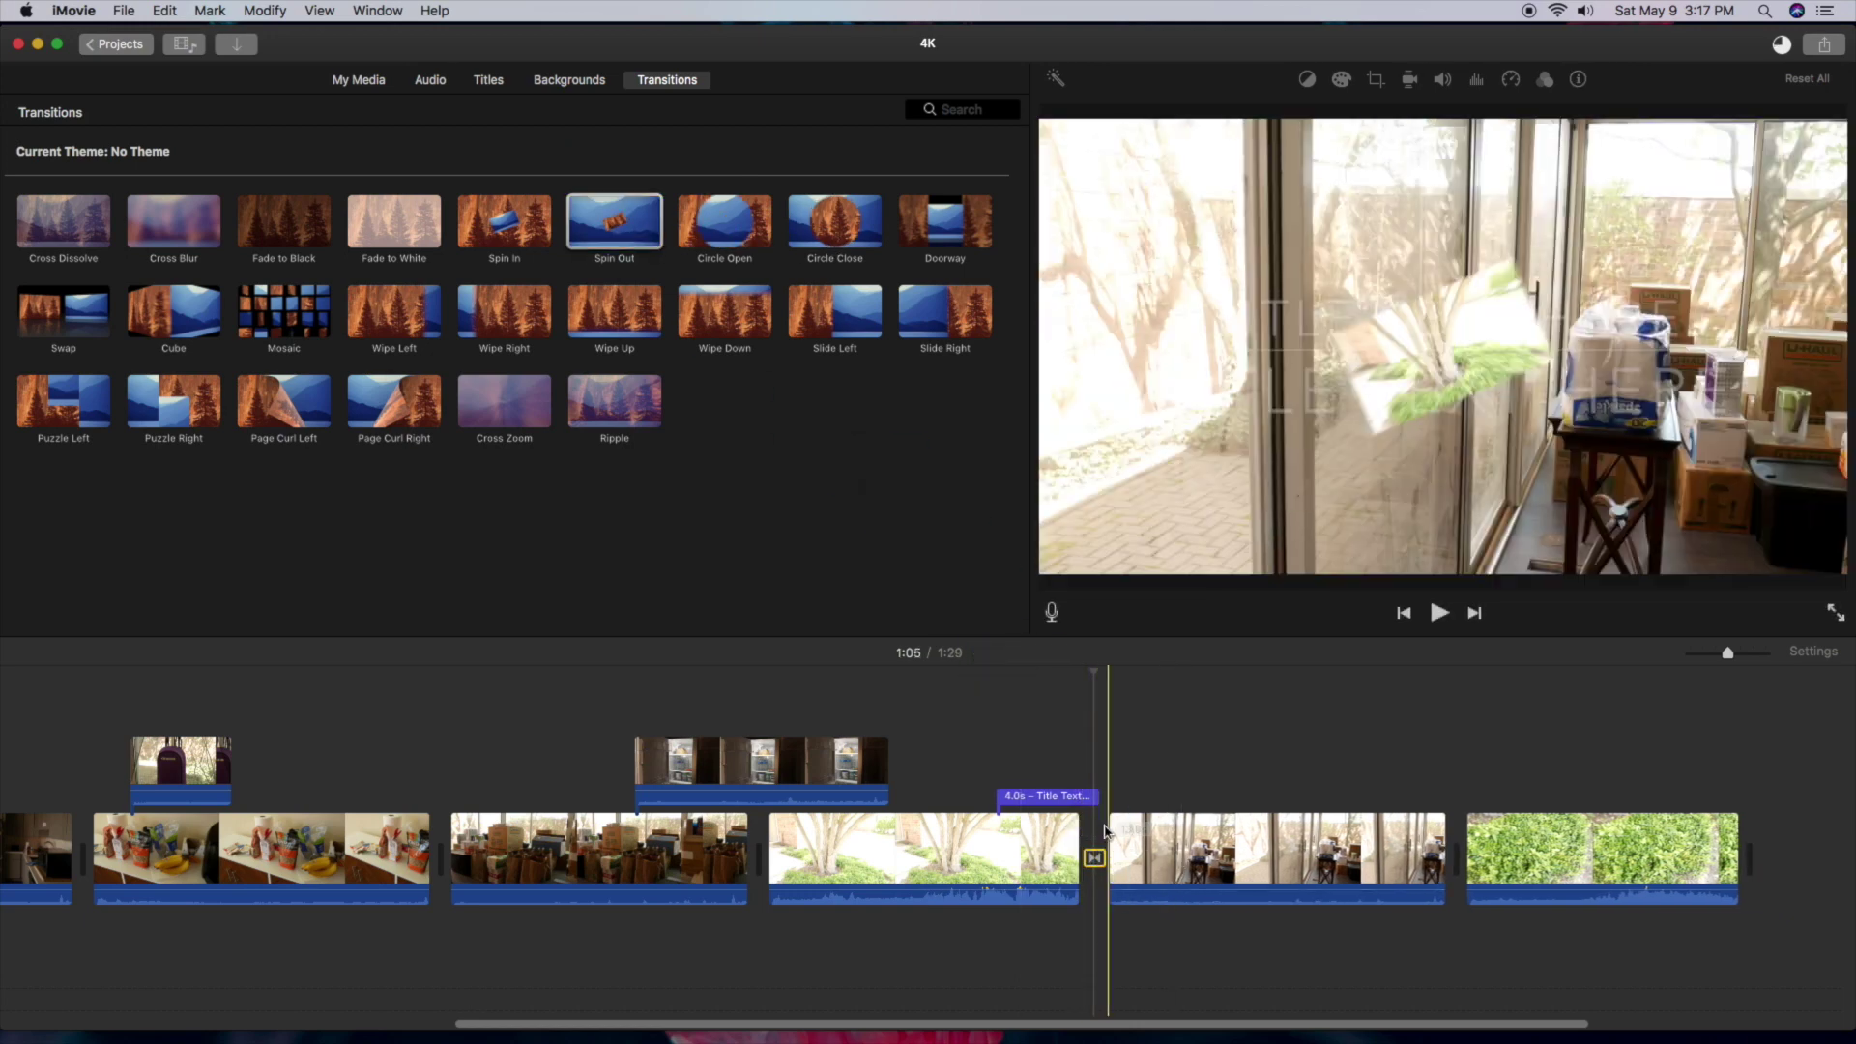
# - Check the stabilization analysis of the moving boxes clip and look over the whole timeline
pyautogui.click(635, 853)
pyautogui.click(615, 855)
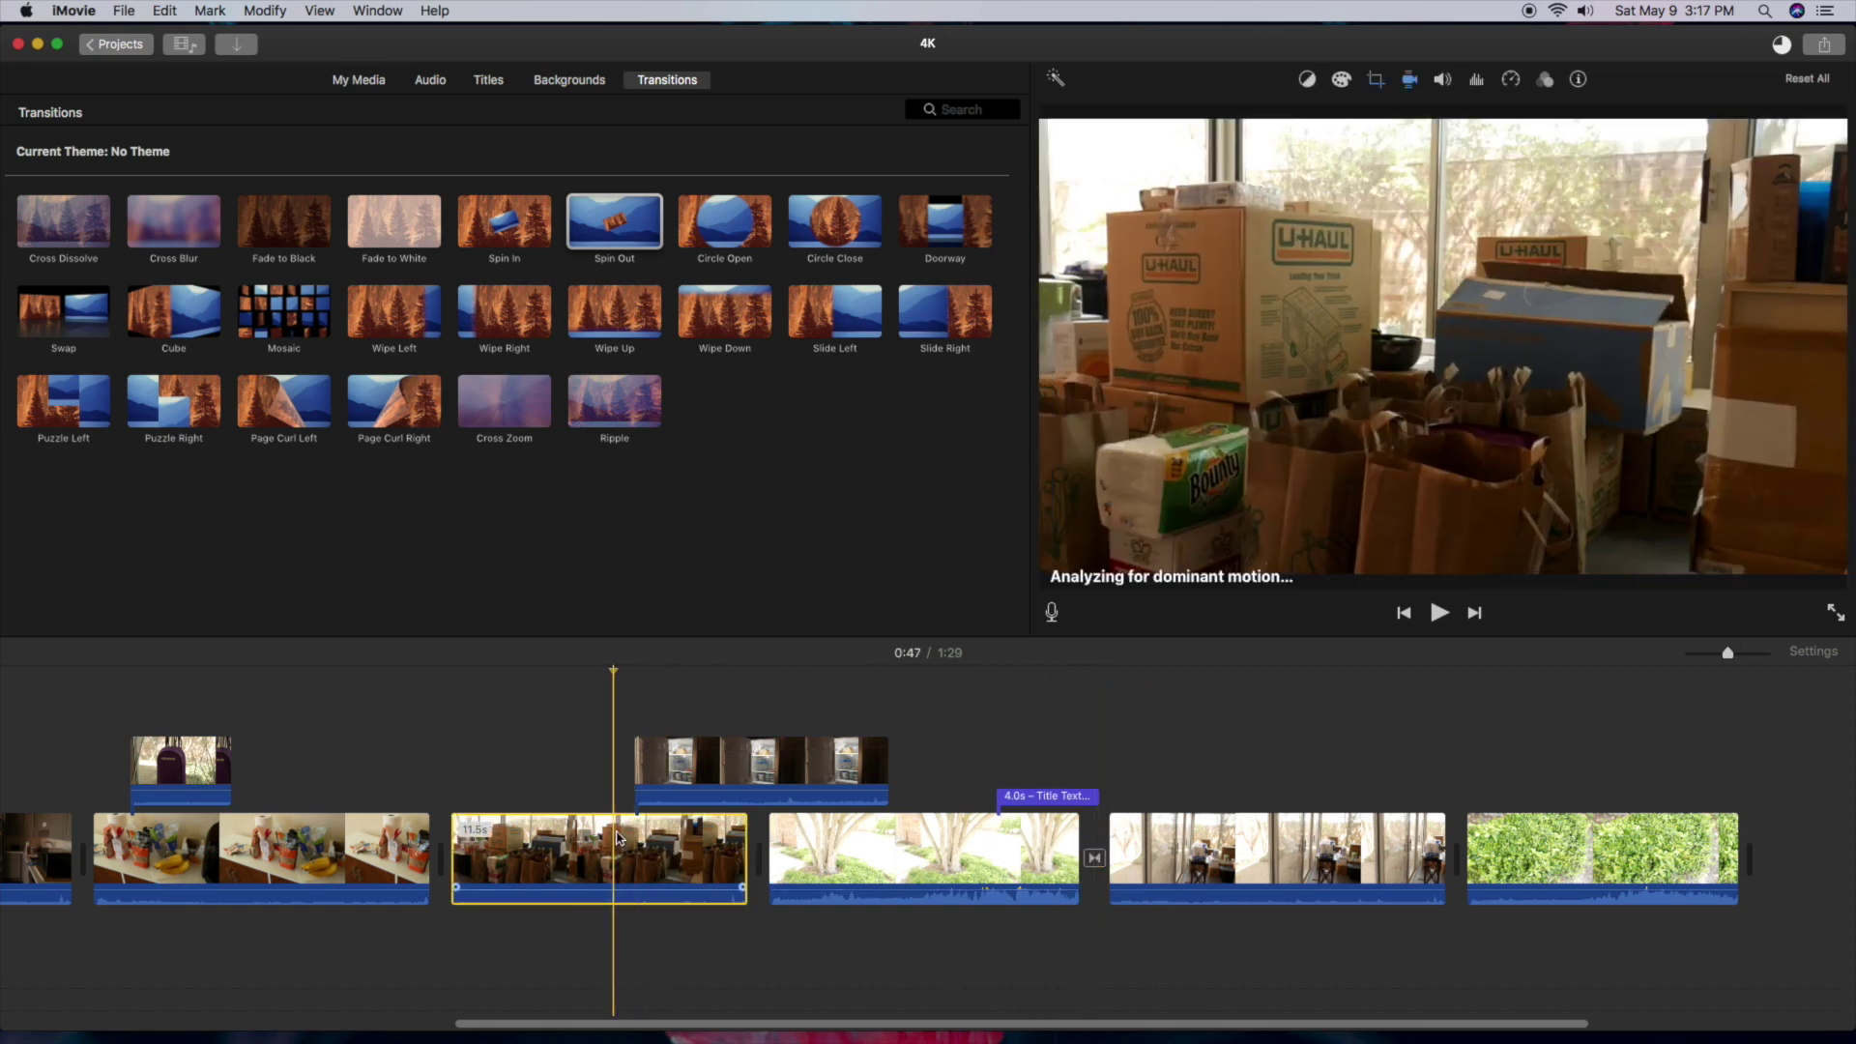
pyautogui.click(1411, 80)
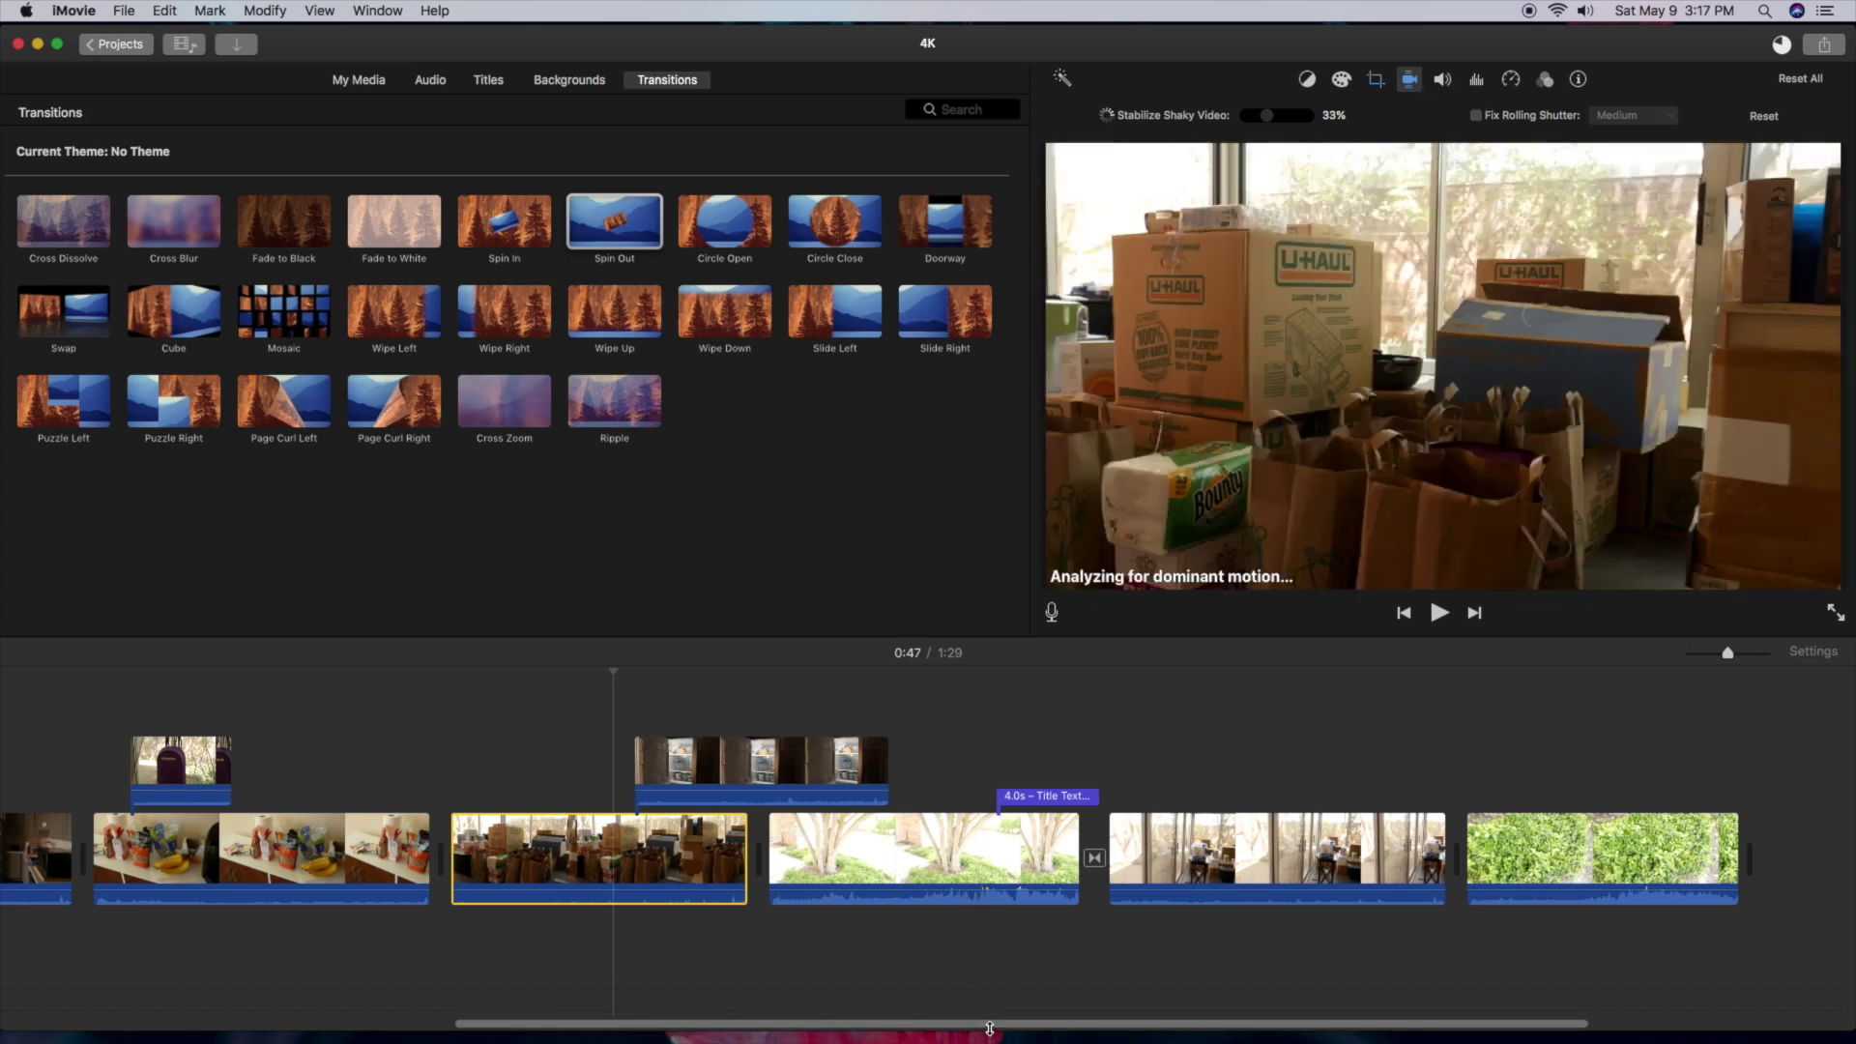
pyautogui.moveTo(990, 1031); pyautogui.dragTo(249, 1011)
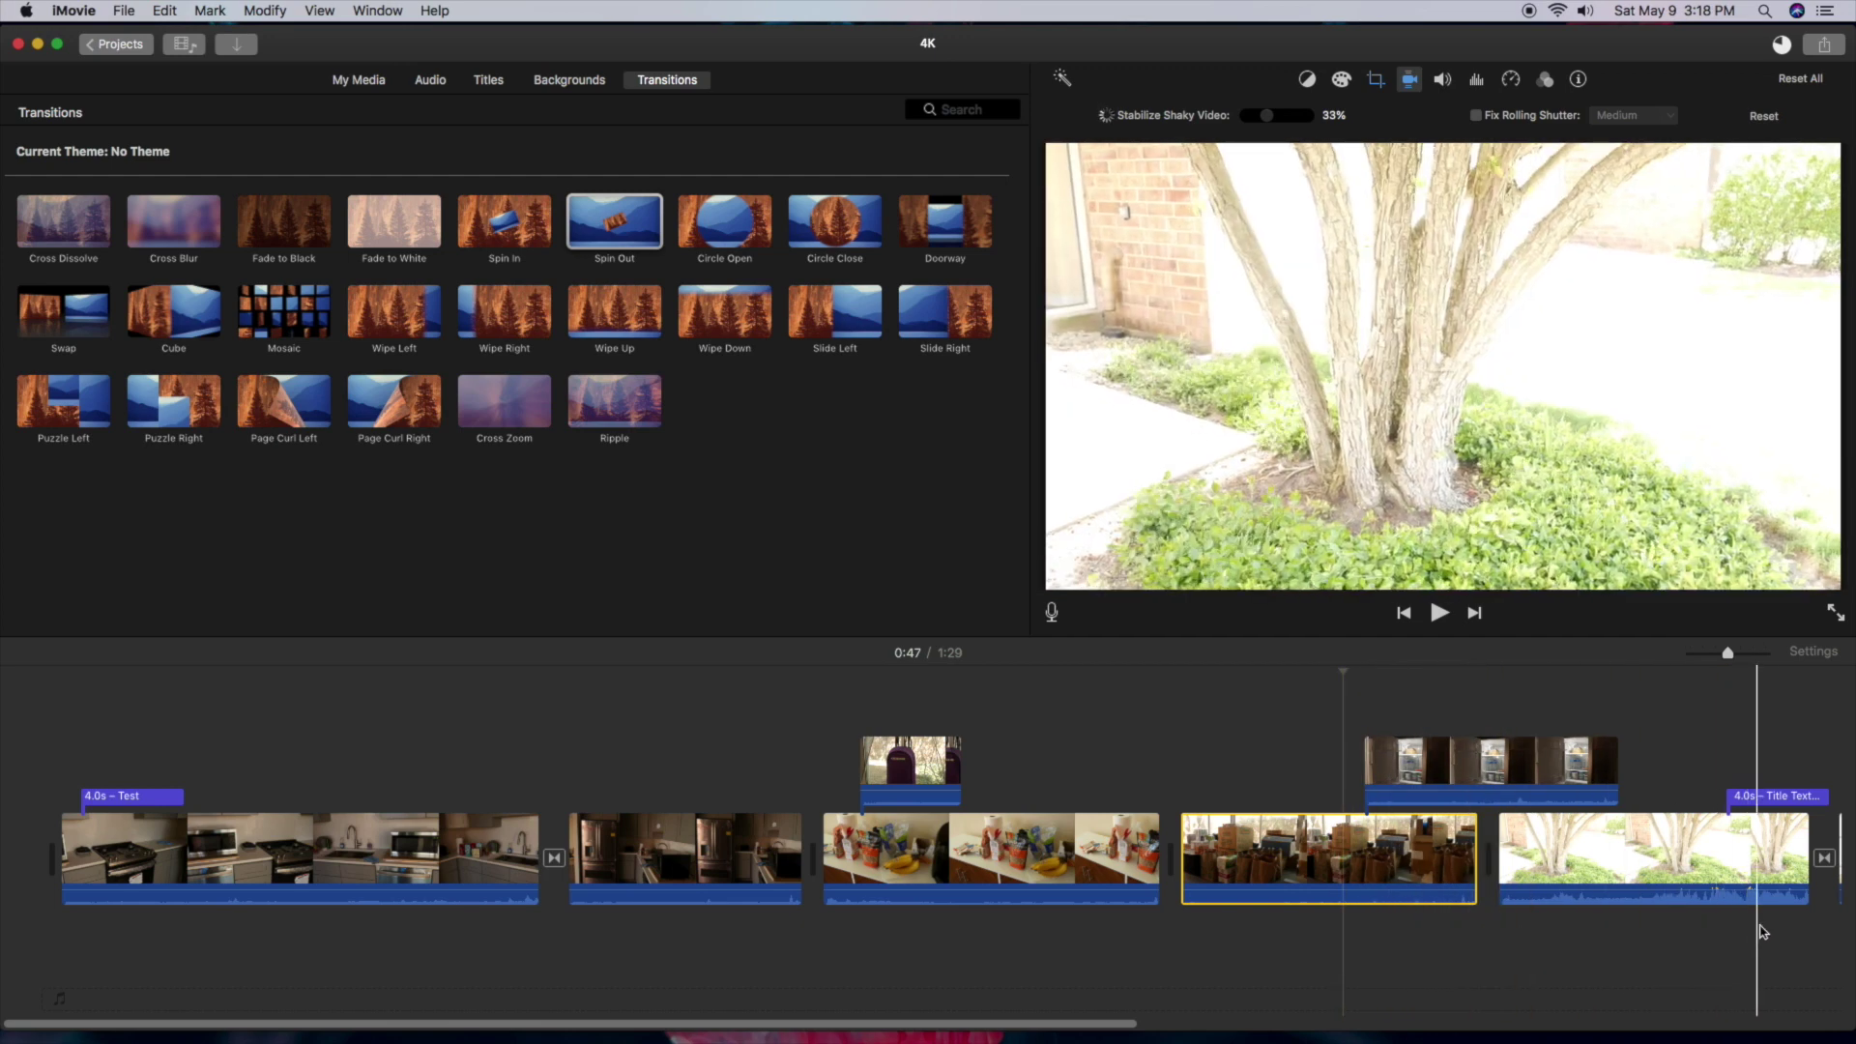
pyautogui.moveTo(1107, 1023); pyautogui.dragTo(1602, 1016)
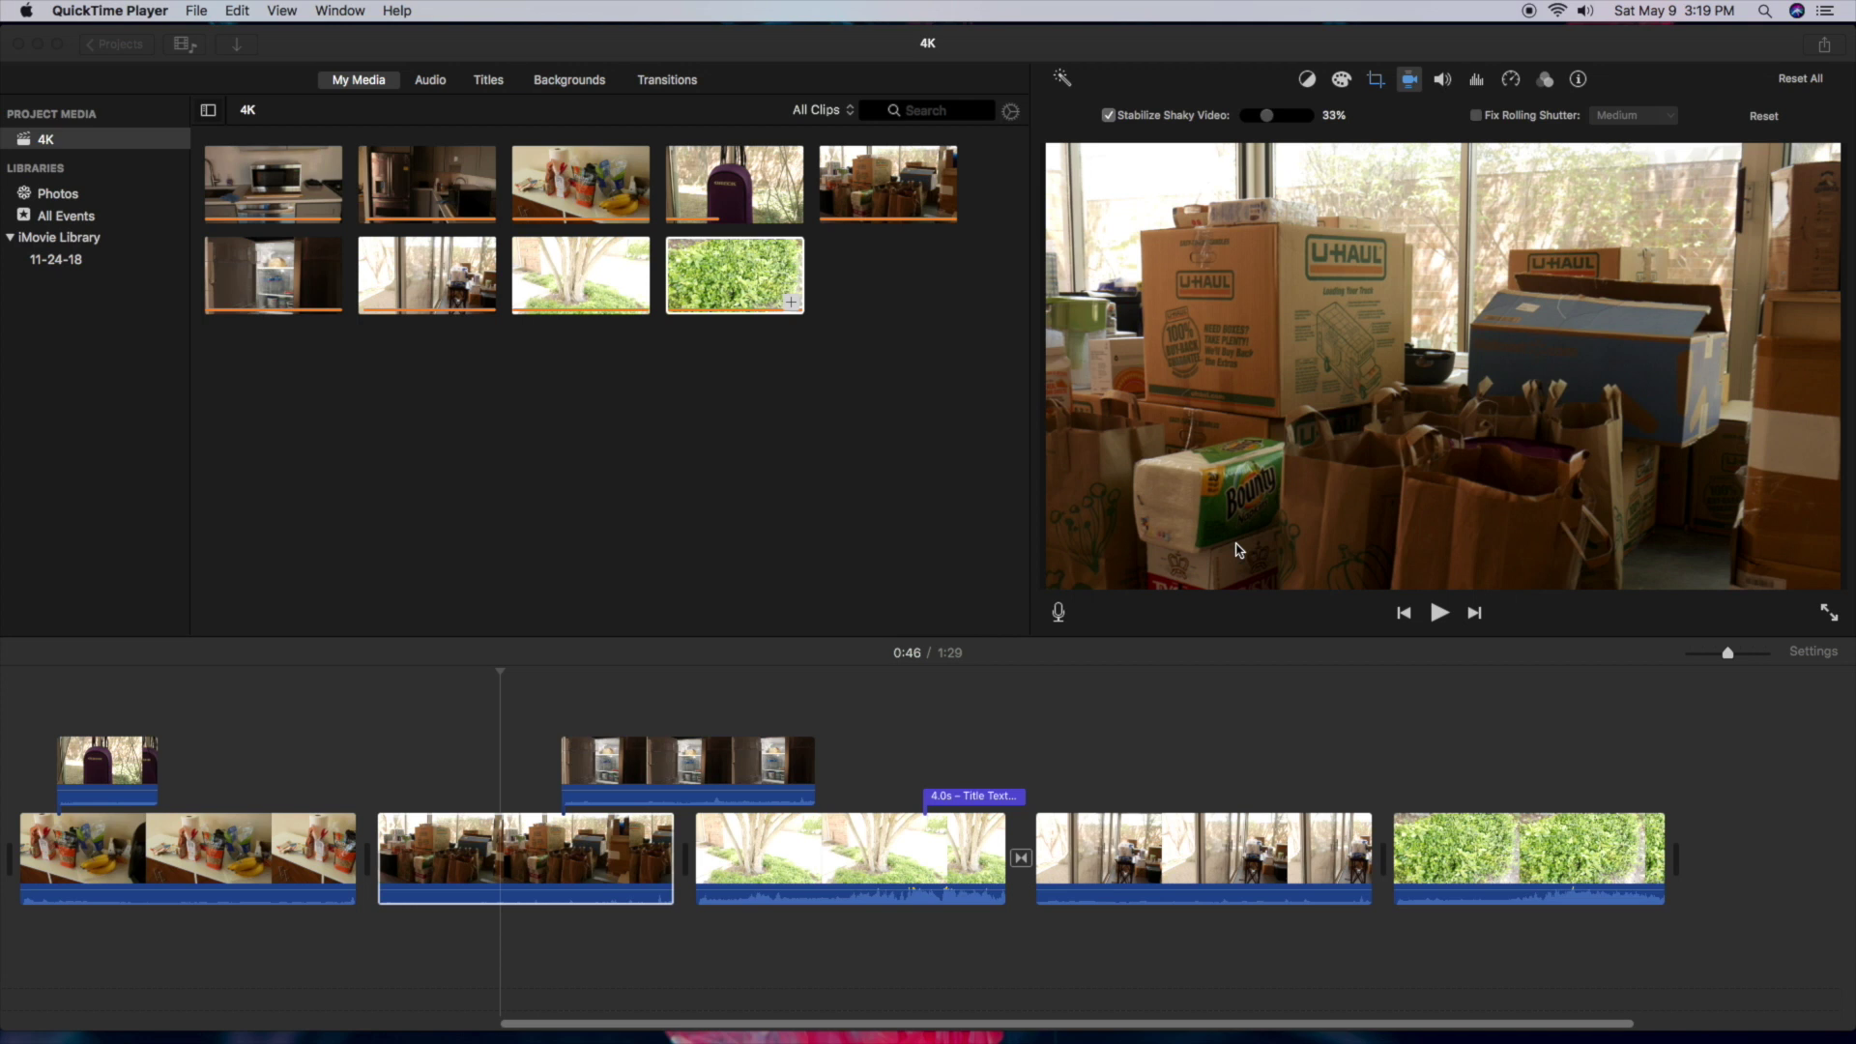
# - Return to the start of the timeline, go back to the project list and reopen the 4K project
pyautogui.moveTo(870, 1023); pyautogui.dragTo(165, 936)
pyautogui.click(70, 856)
pyautogui.click(116, 45)
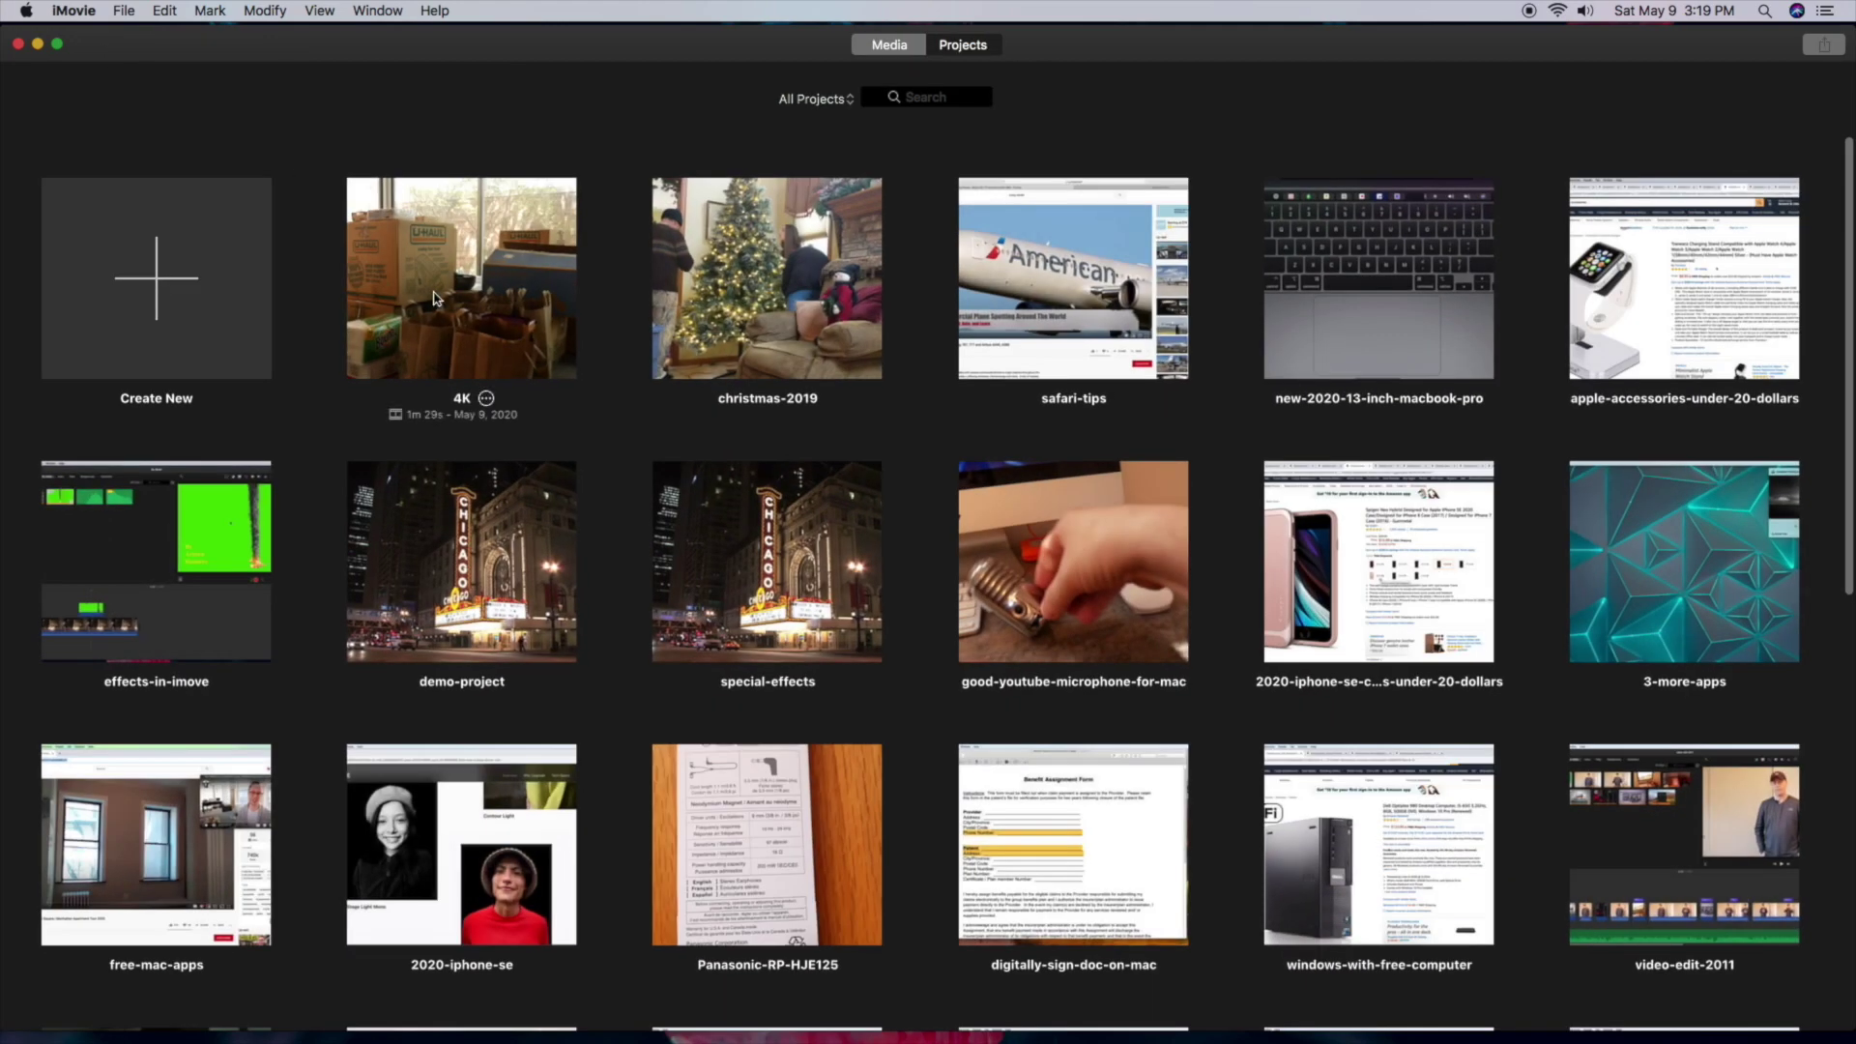
pyautogui.doubleClick(435, 299)
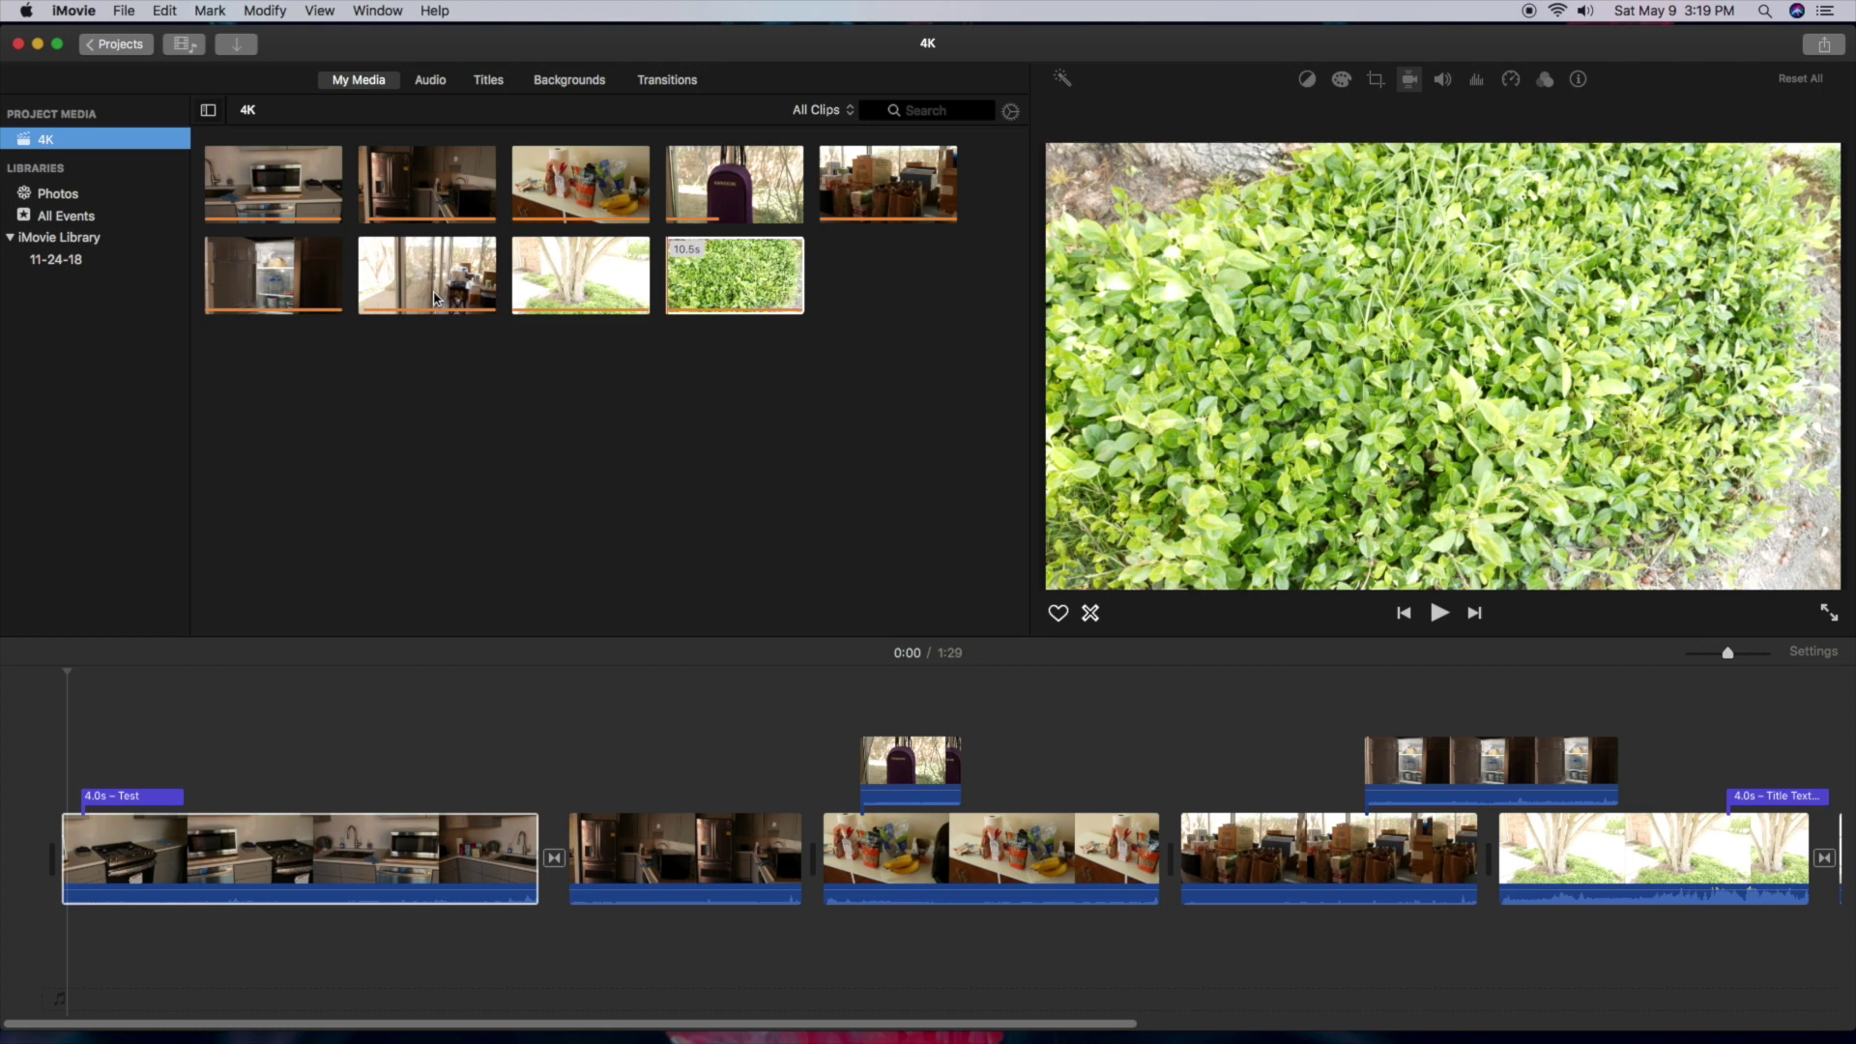
pyautogui.click(107, 694)
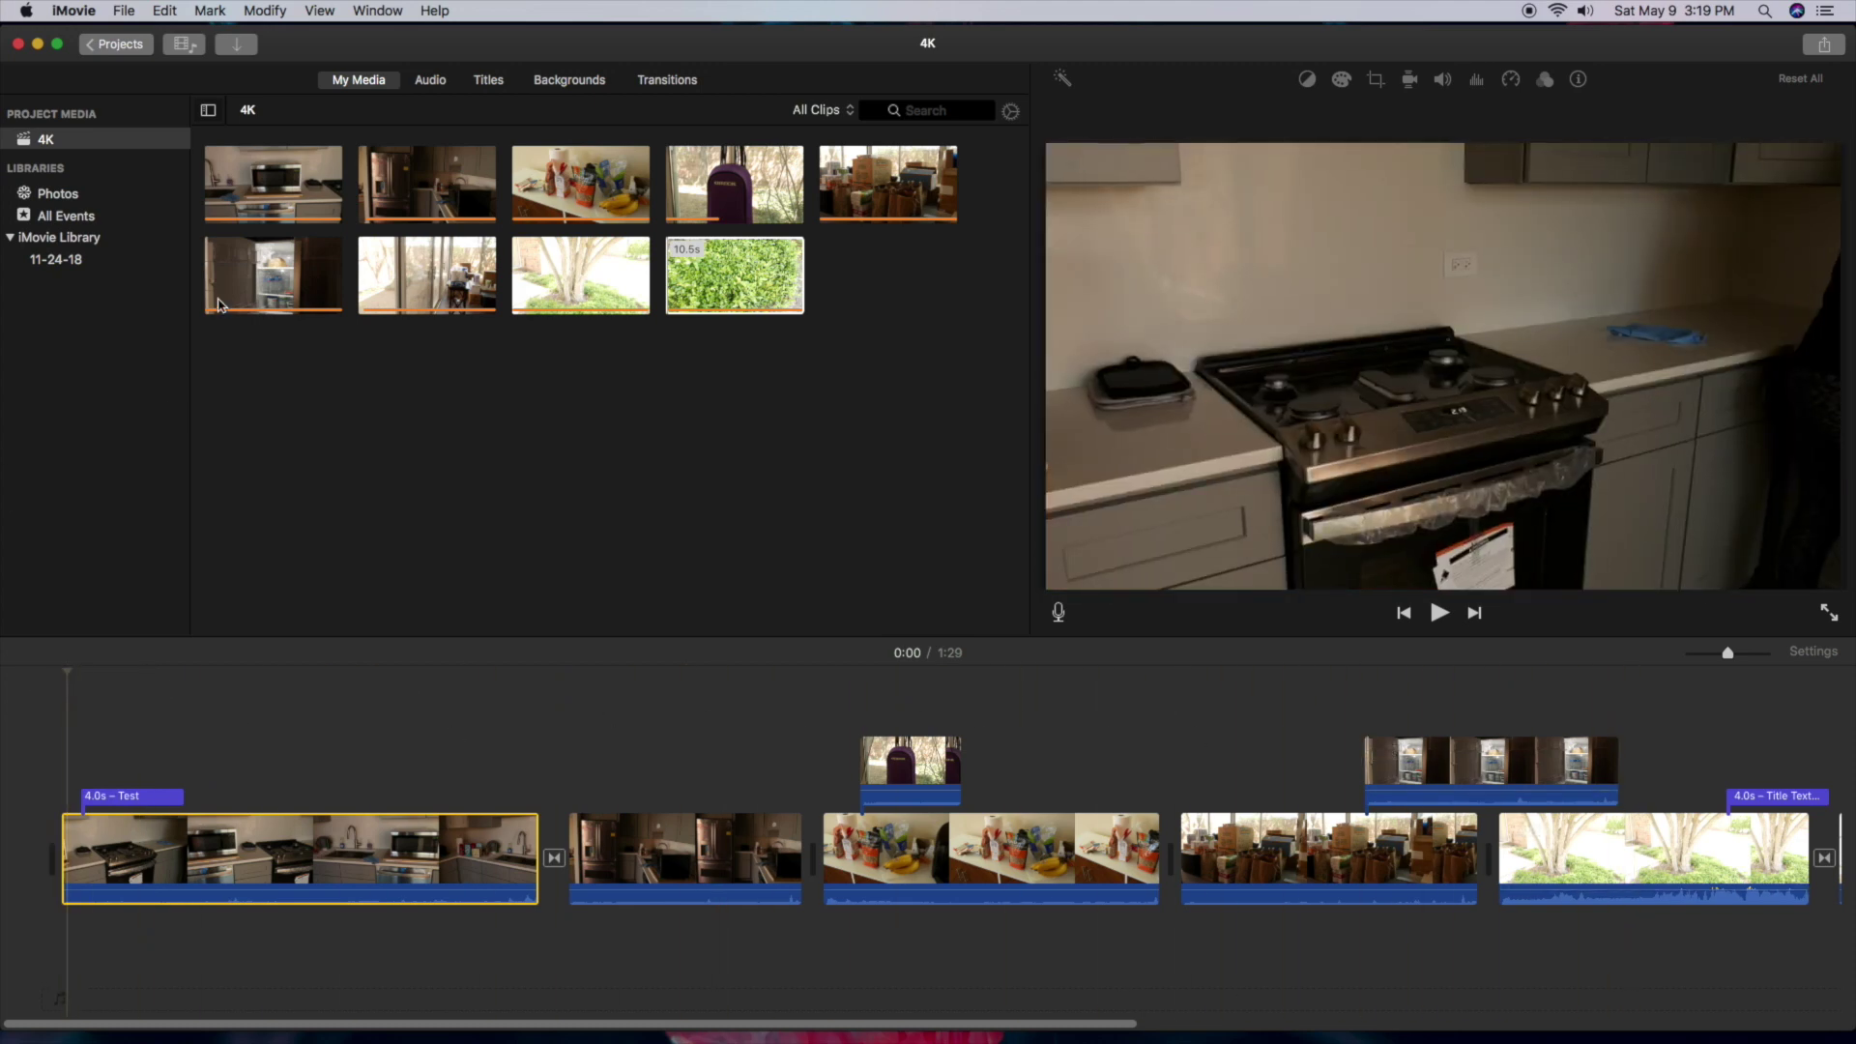
pyautogui.click(37, 46)
pyautogui.moveTo(1140, 1039)
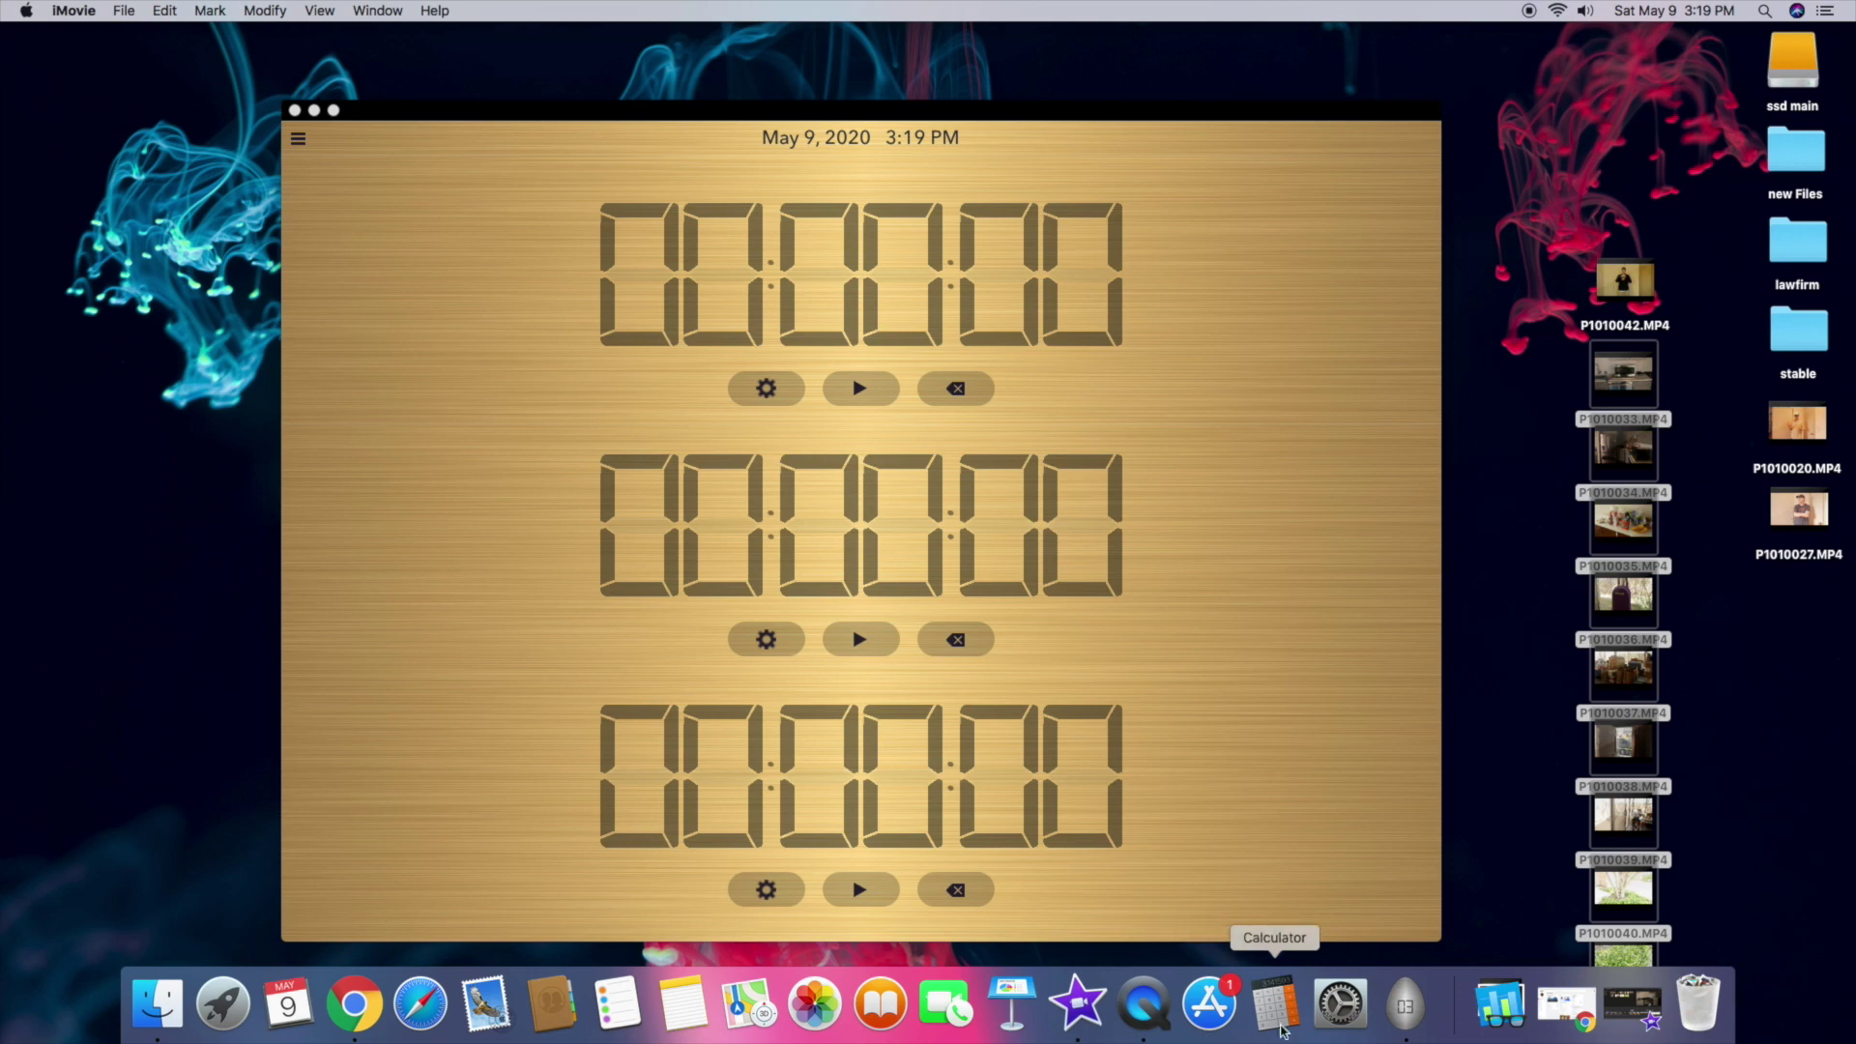
pyautogui.click(1083, 1010)
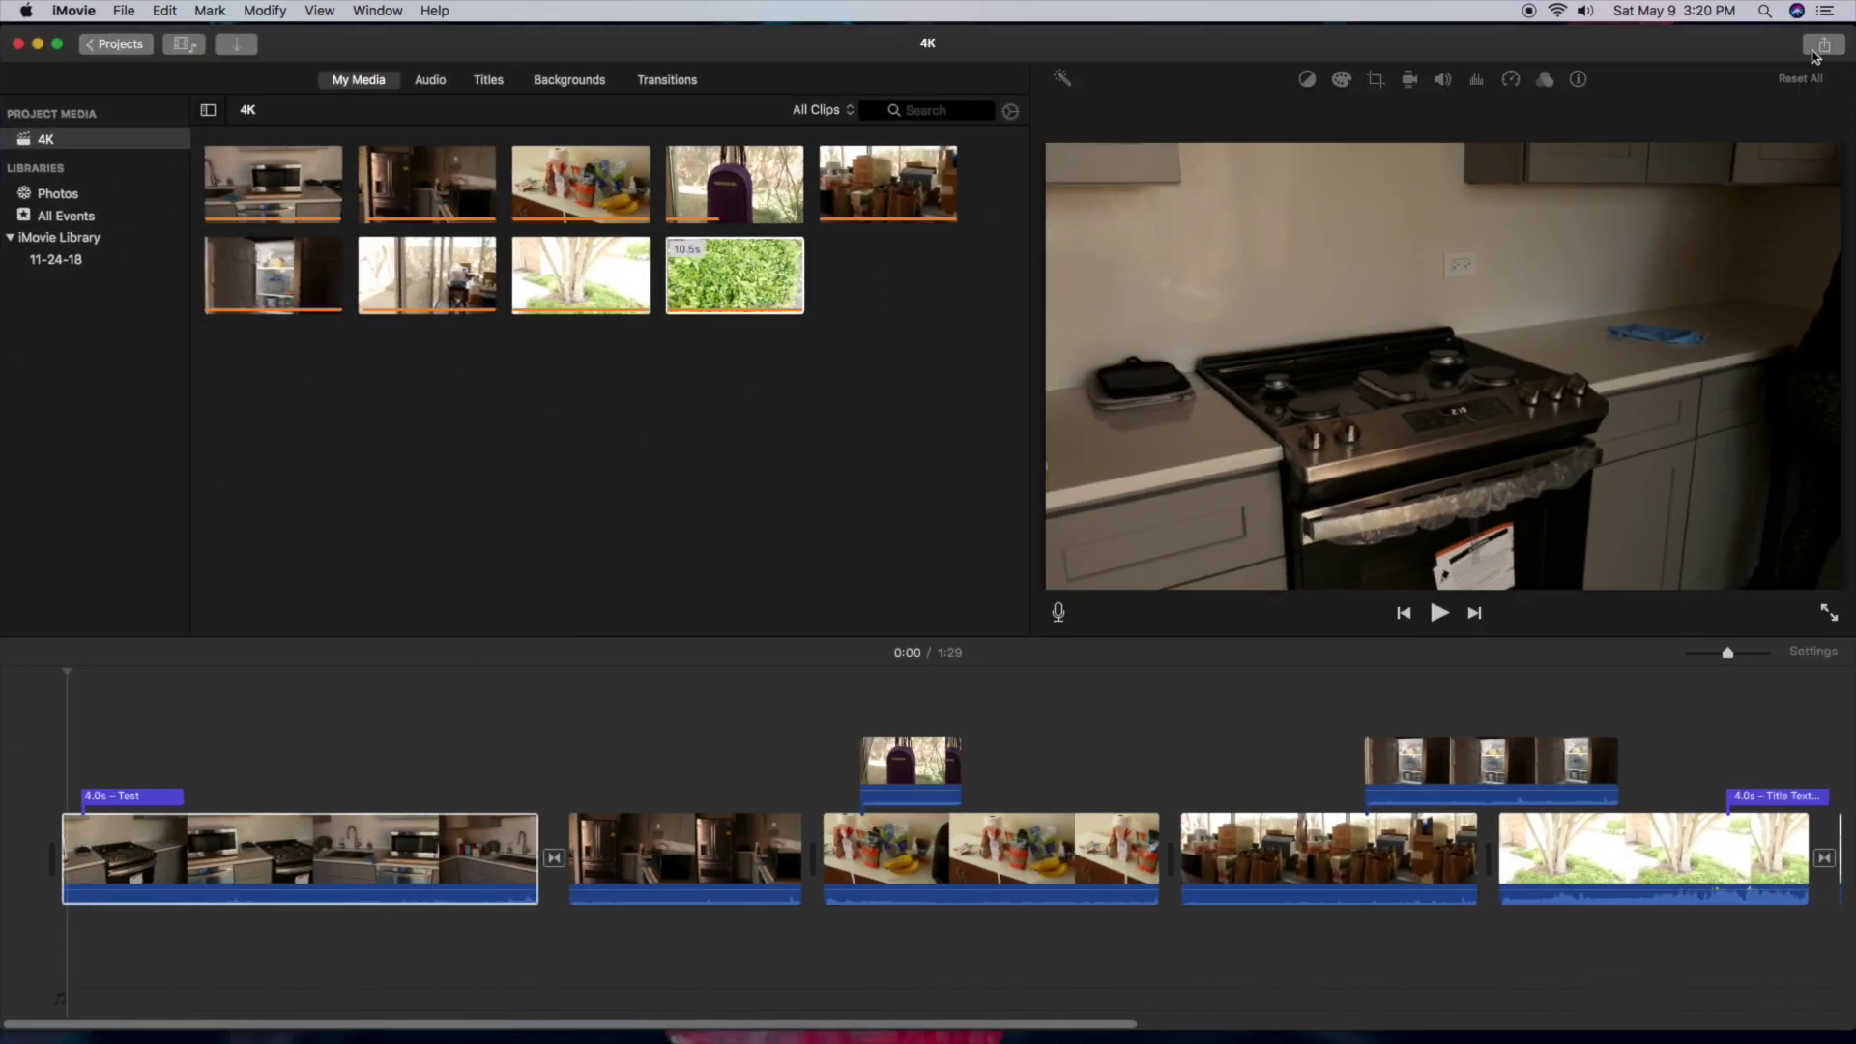
# - Set up a file export with 4K resolution, High quality and Better Quality compression
pyautogui.click(1823, 45)
pyautogui.click(1533, 257)
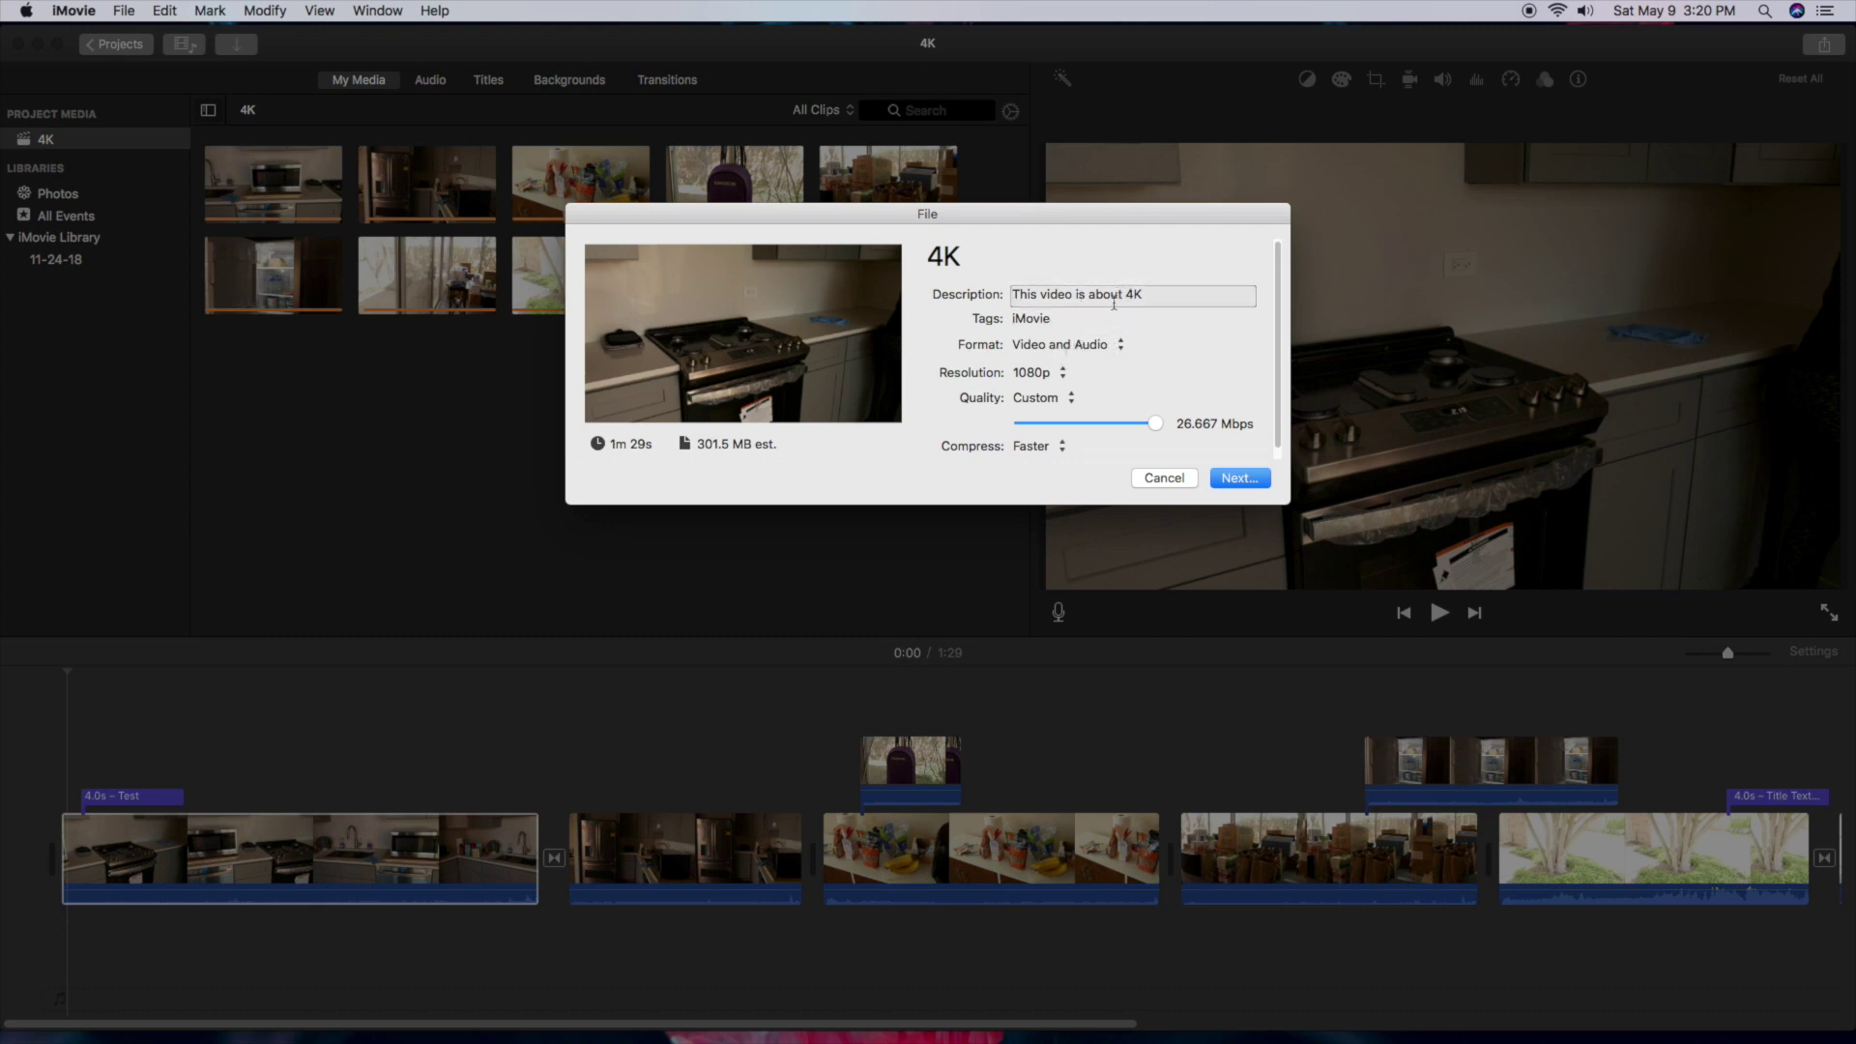
pyautogui.click(1055, 375)
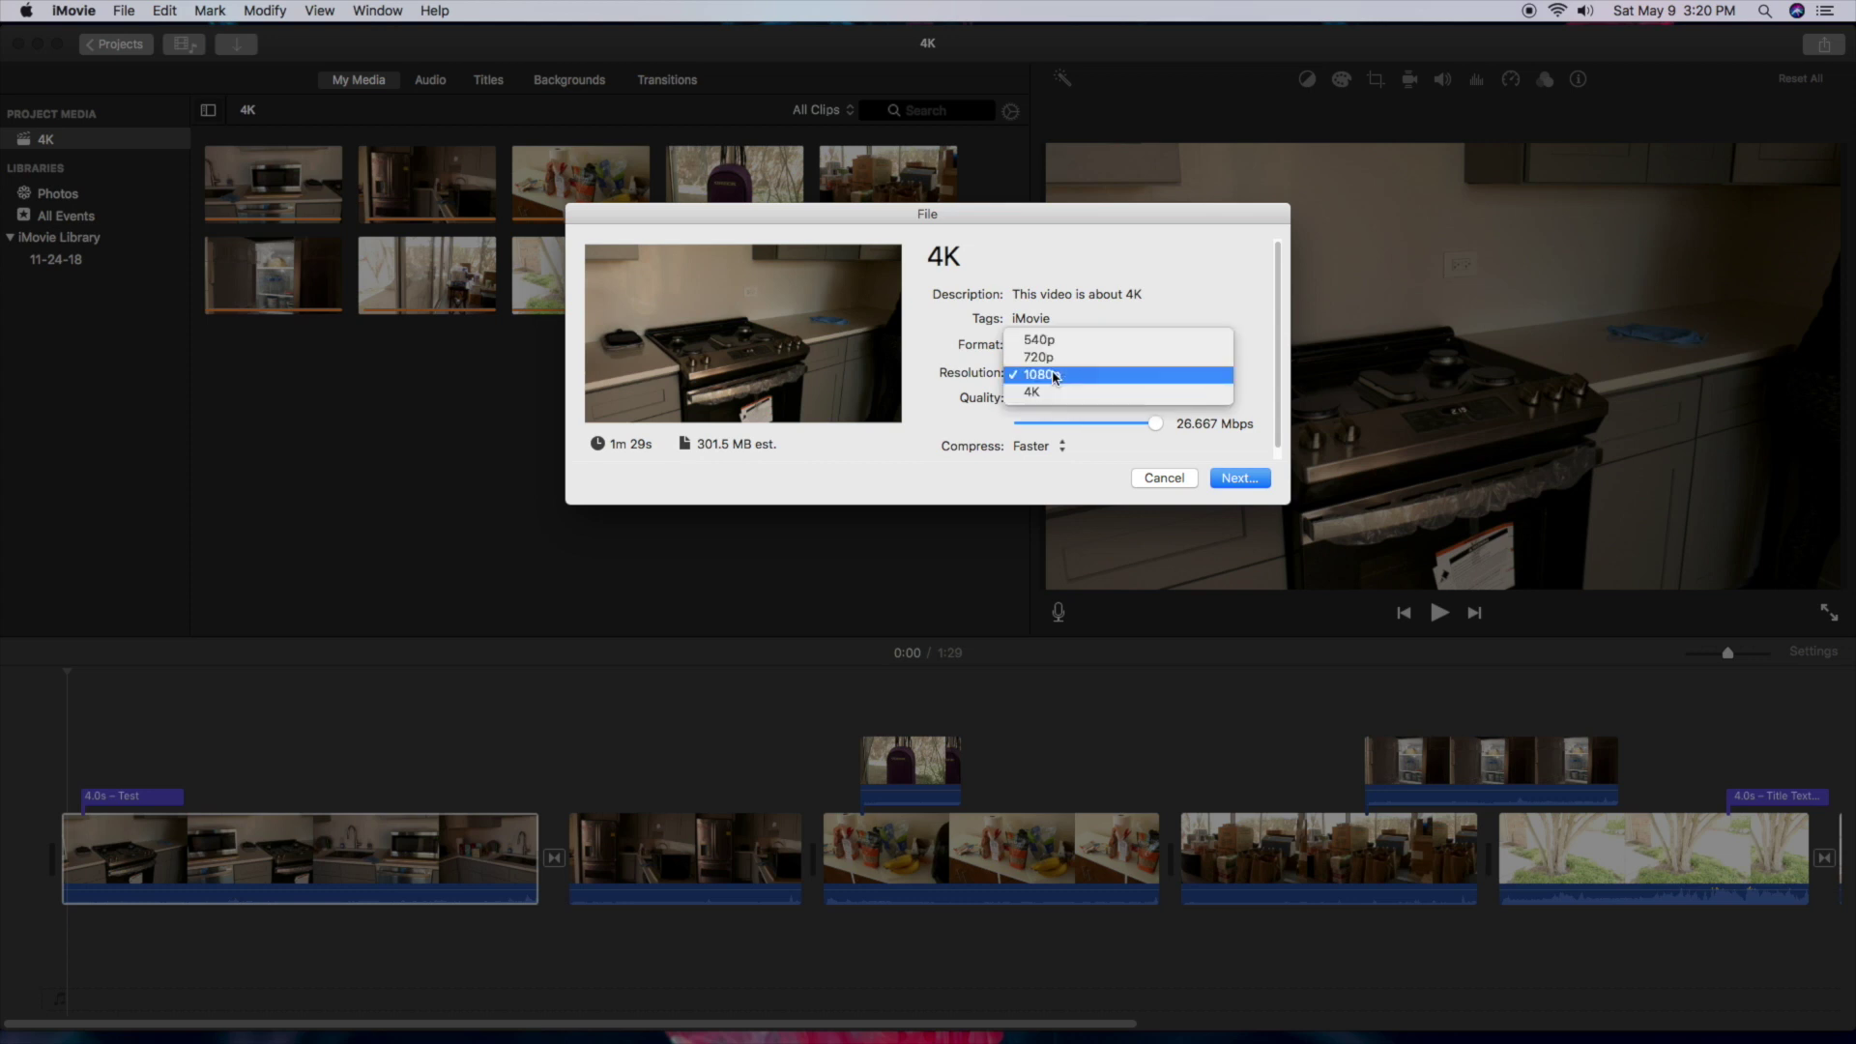
pyautogui.click(1049, 392)
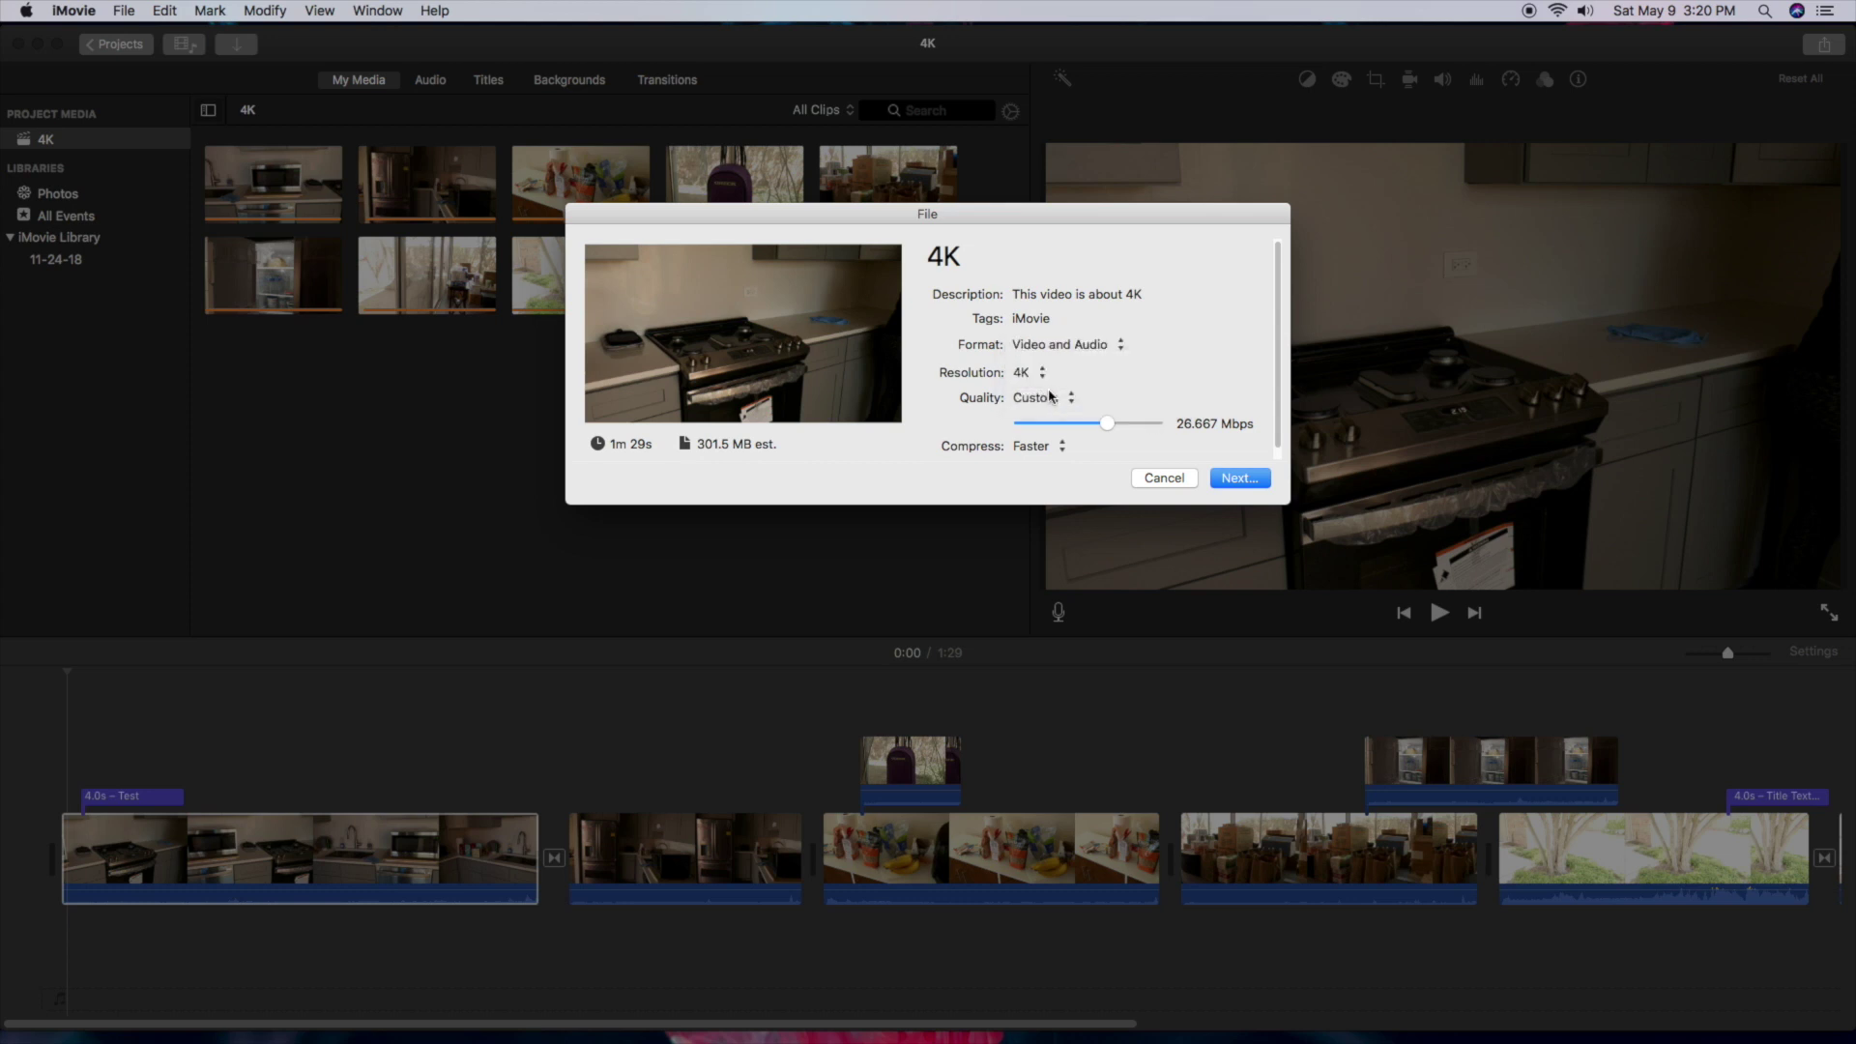
pyautogui.click(1056, 400)
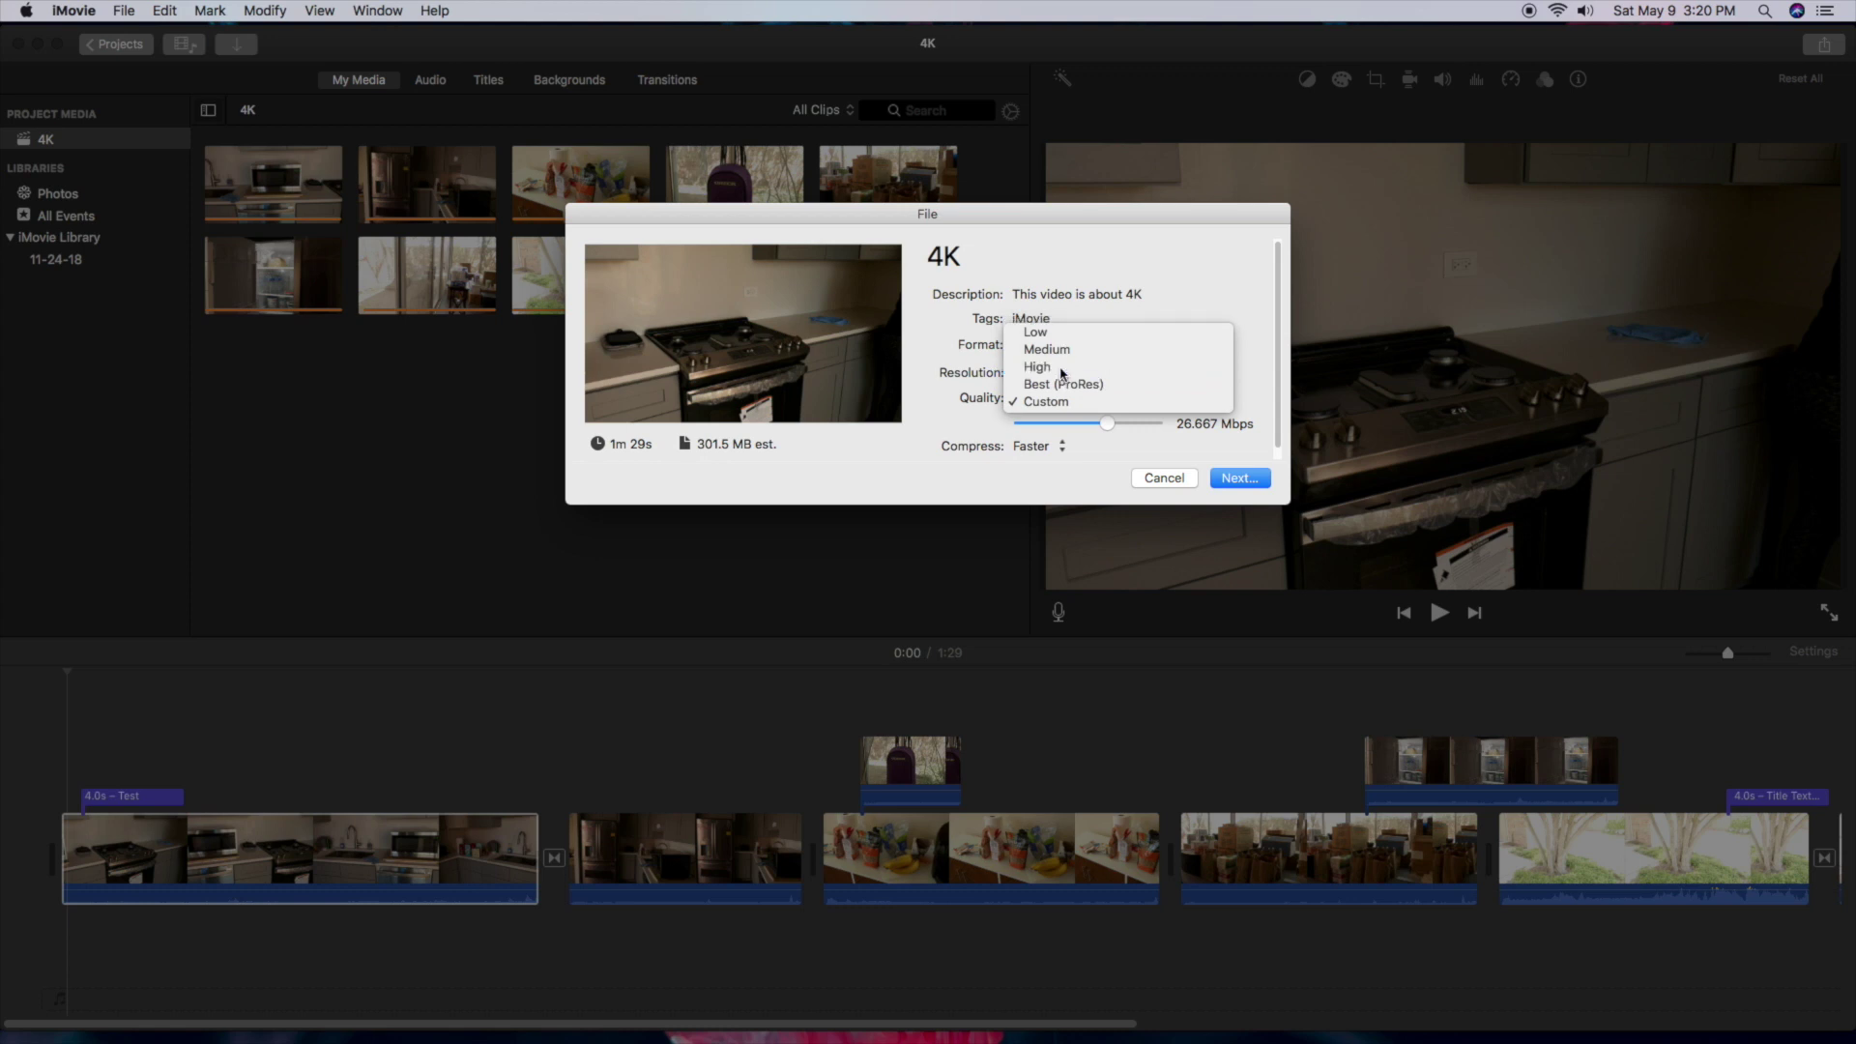
pyautogui.click(1060, 373)
pyautogui.click(1053, 425)
pyautogui.click(1061, 441)
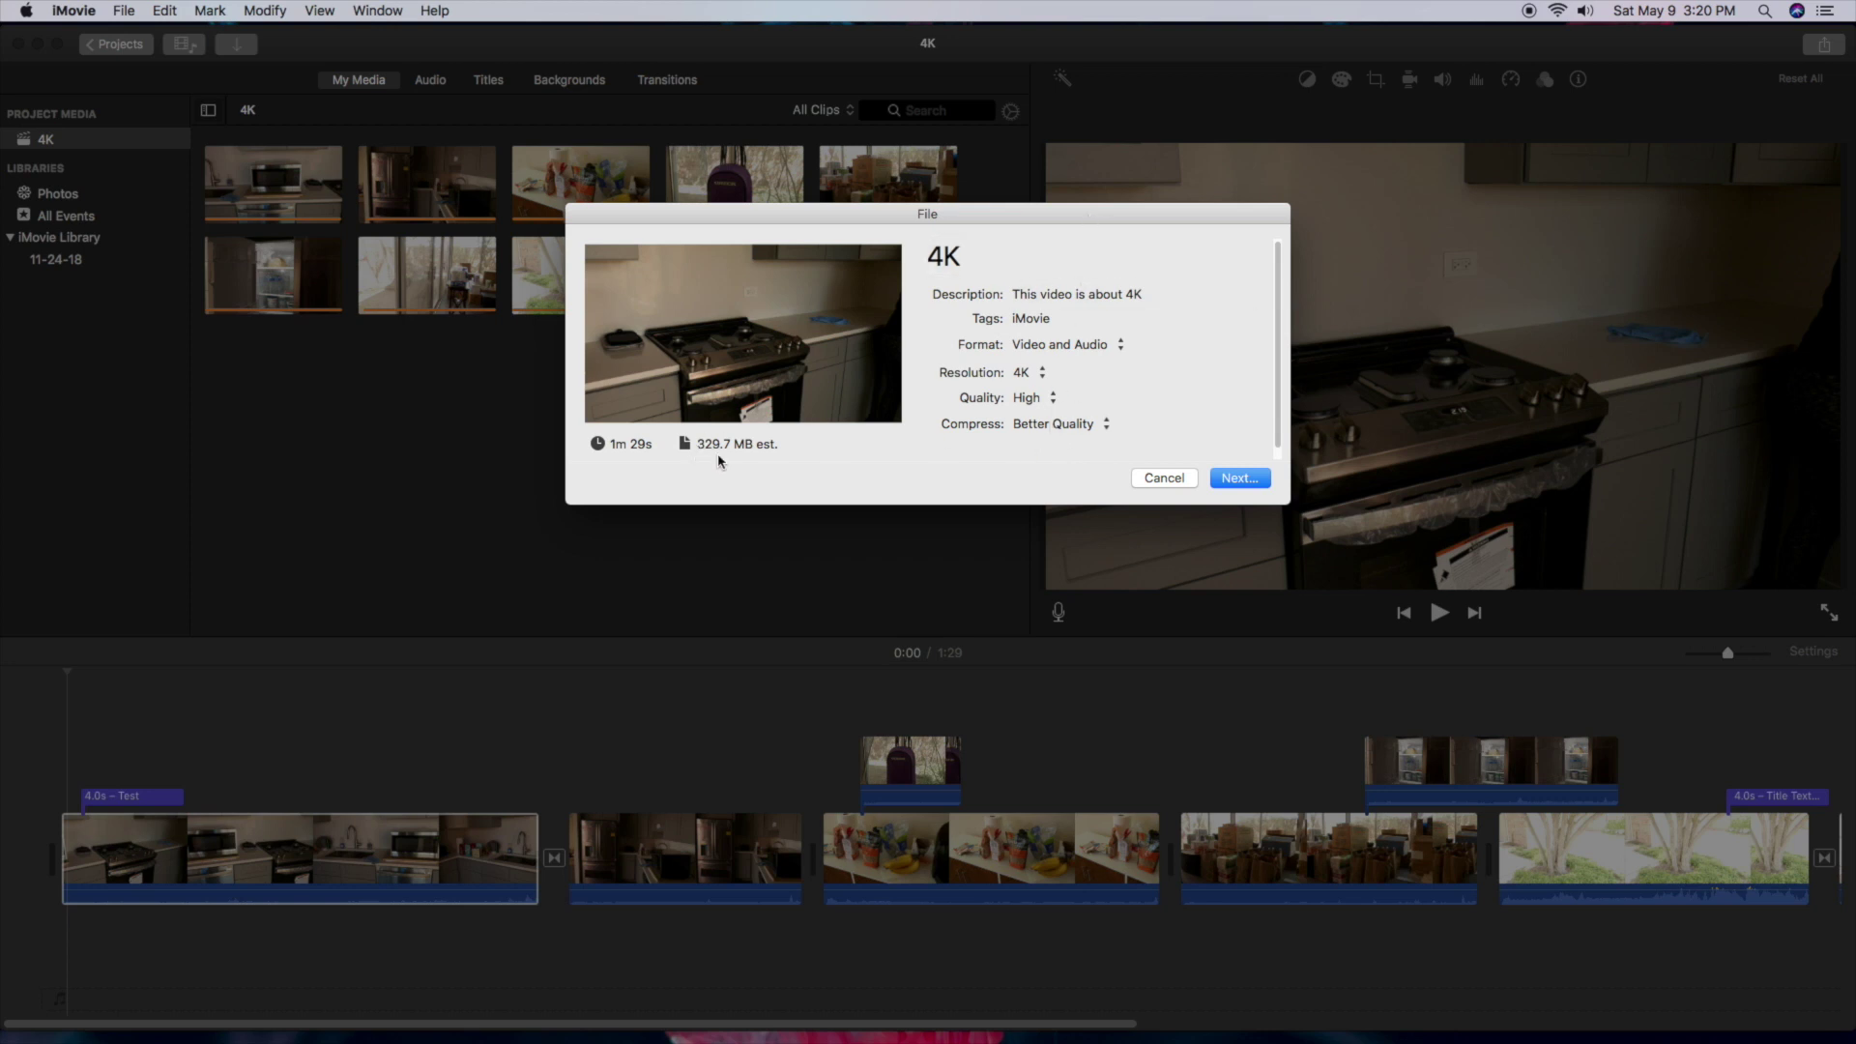
# - Save the exported movie in the Documents folder under a 4K test file name
pyautogui.click(1239, 479)
pyautogui.click(965, 252)
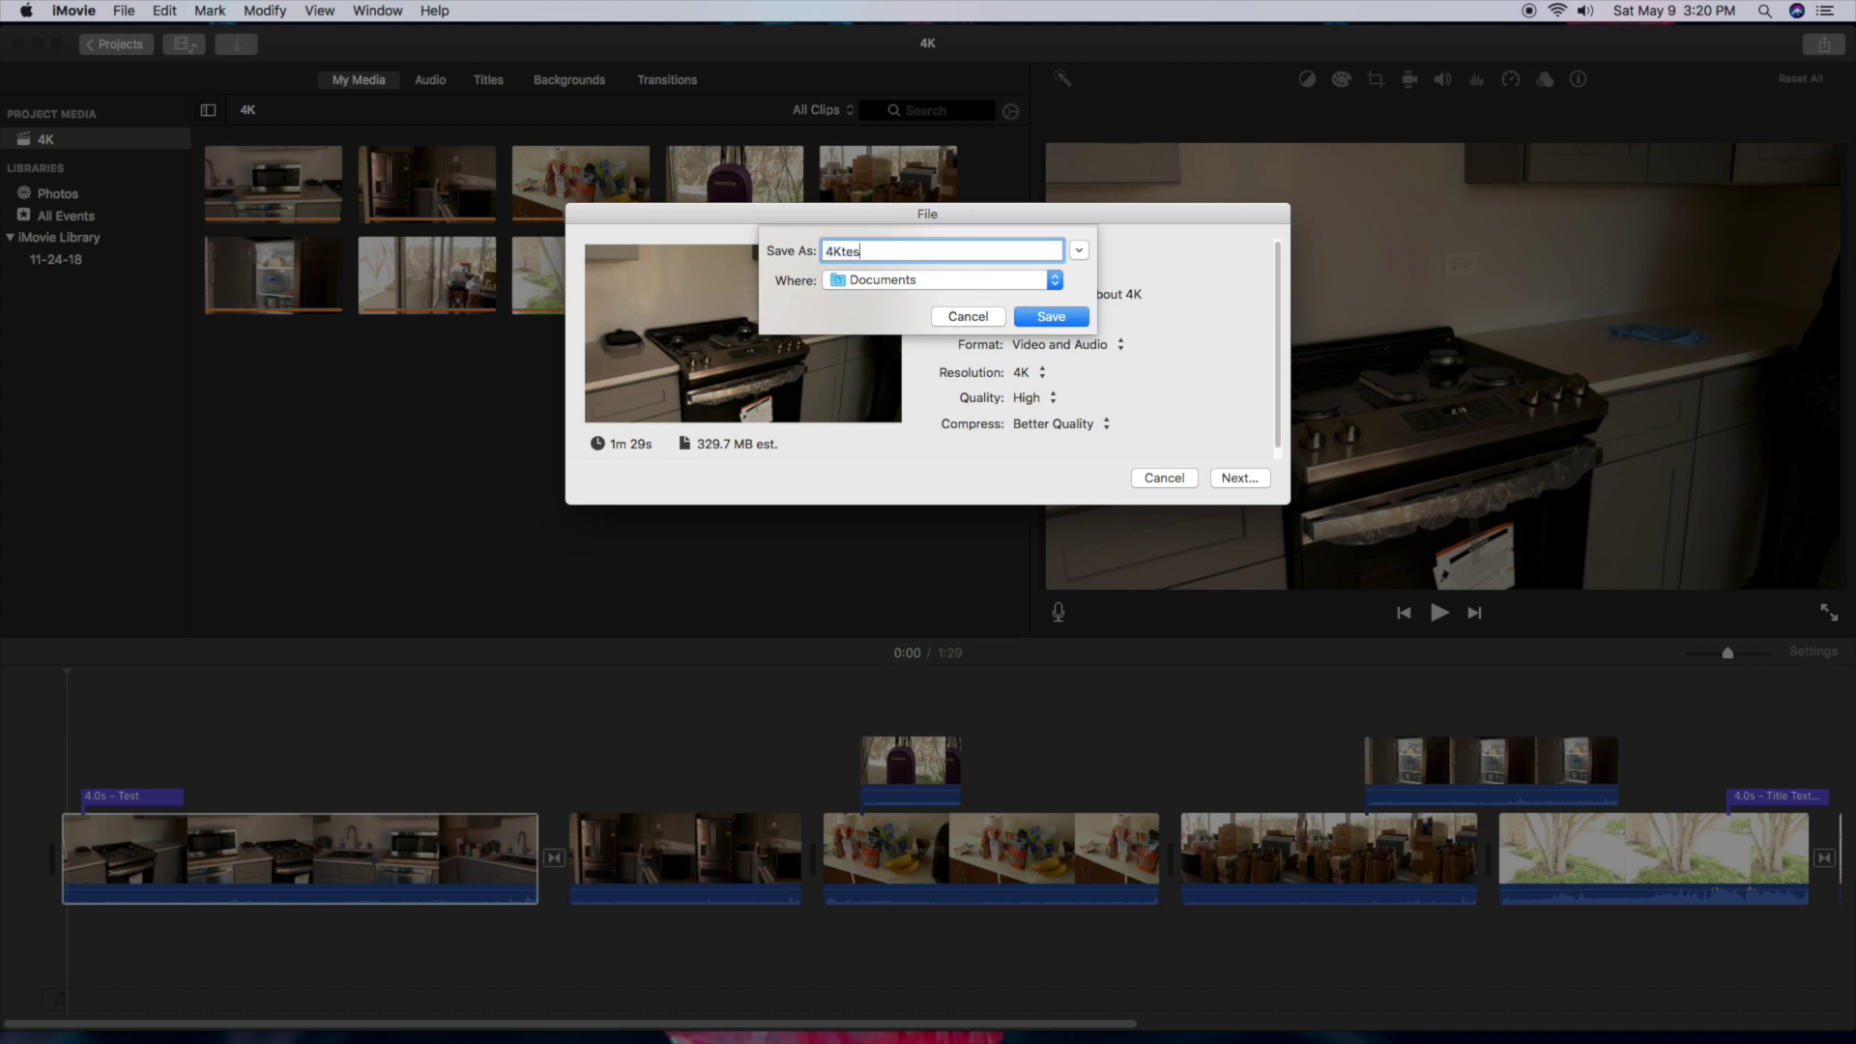
pyautogui.click(1050, 317)
# - Minimize iMovie, start the first timer in Cooking Timer to time the export, and bring iMovie back
pyautogui.moveTo(488, 1027)
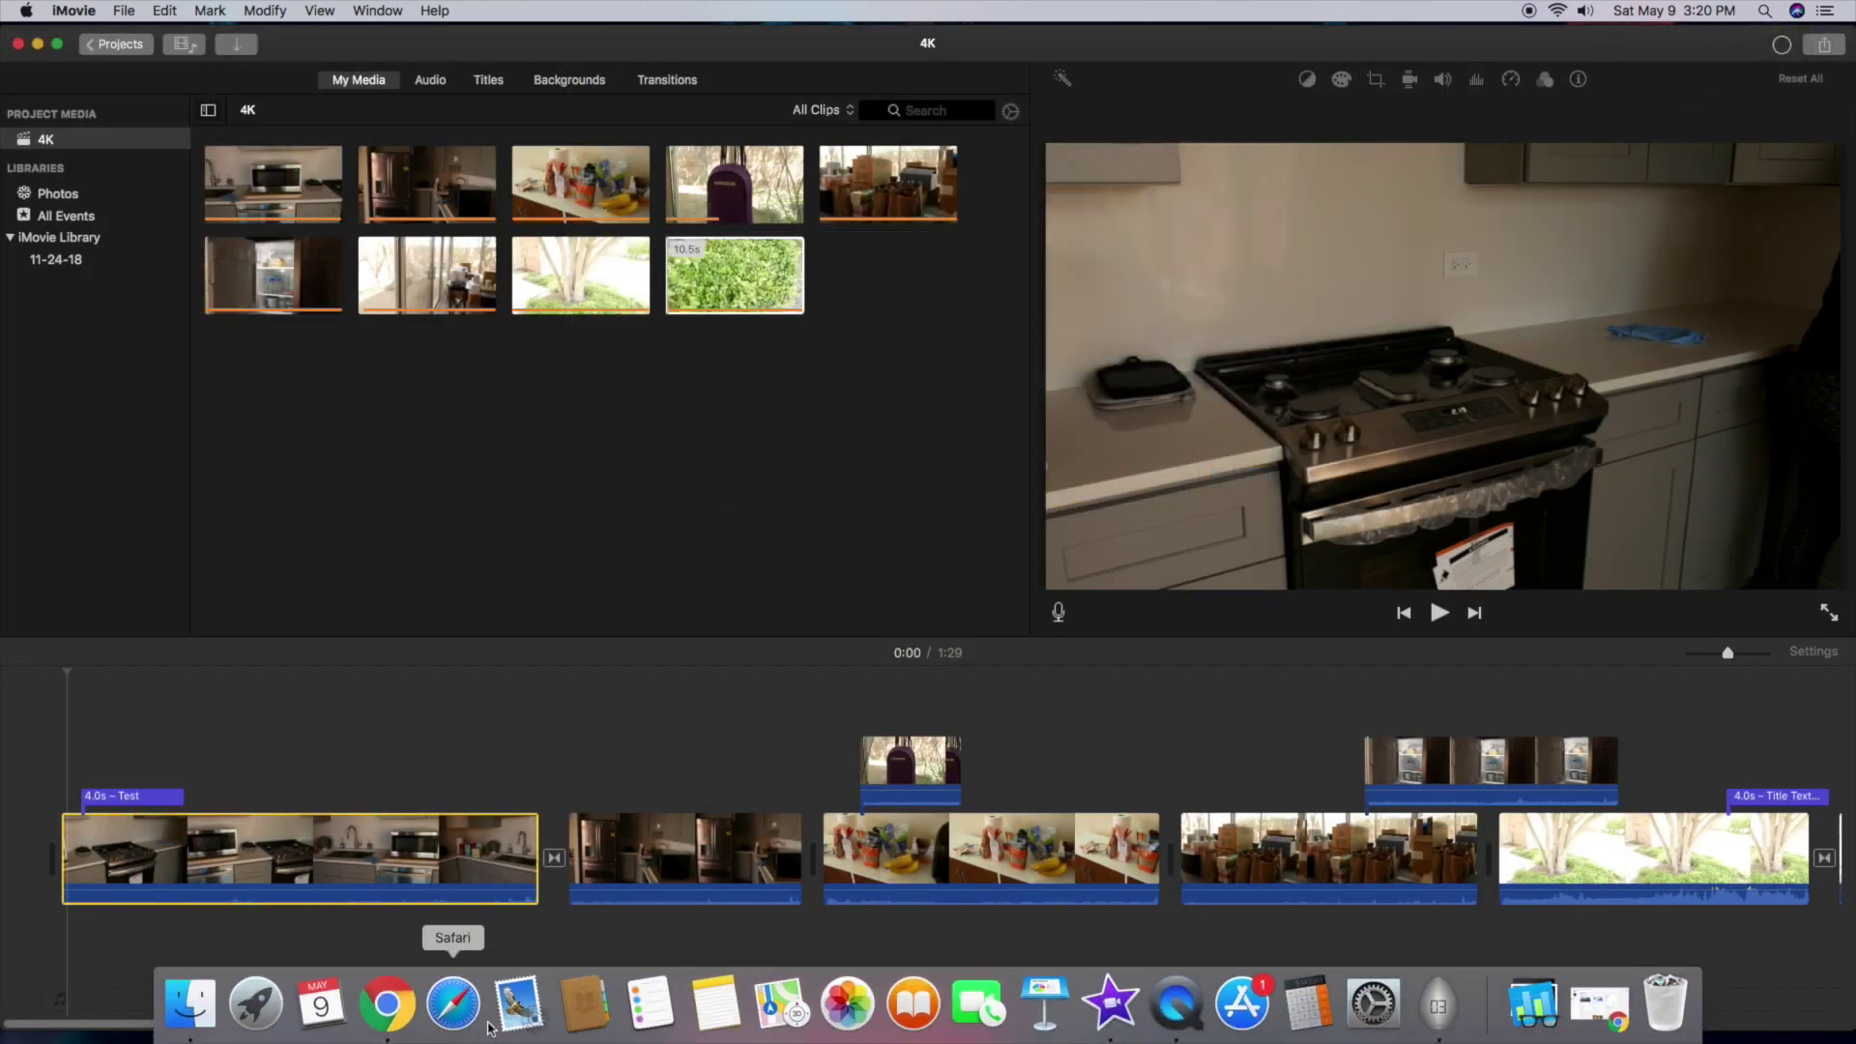
pyautogui.click(37, 43)
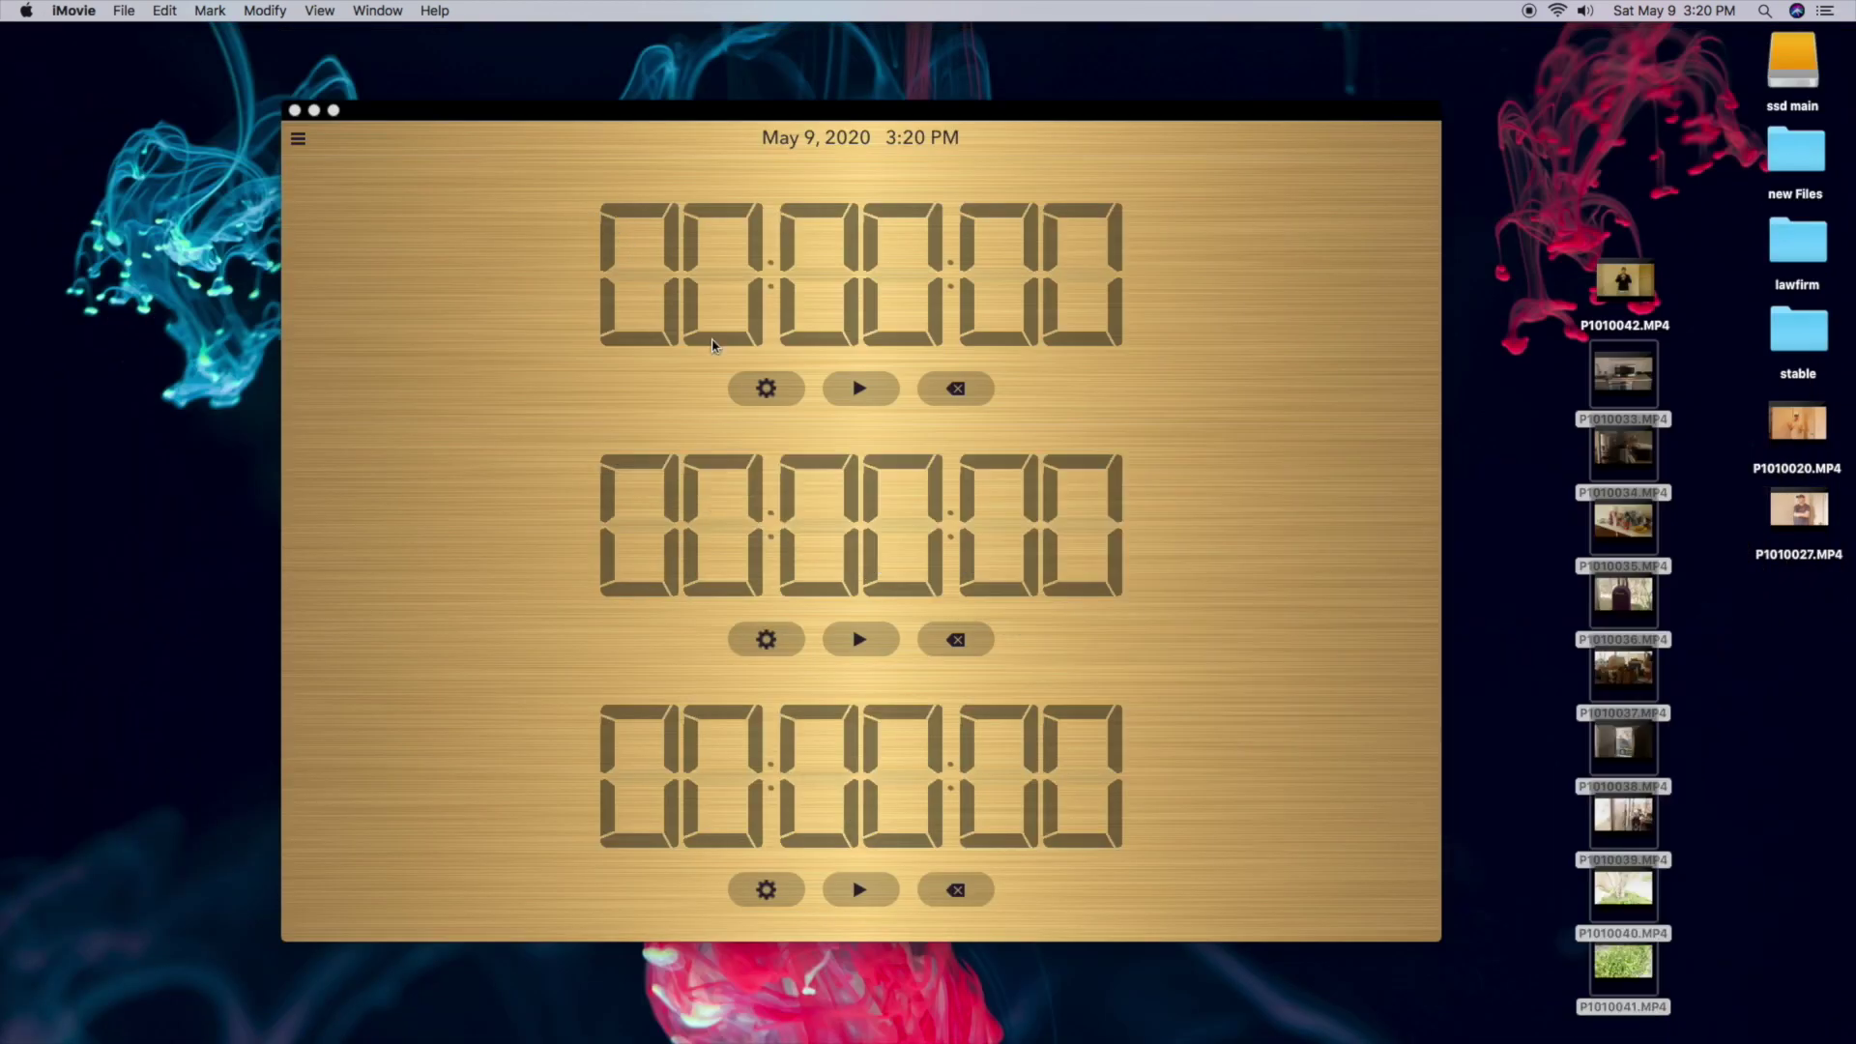
pyautogui.click(837, 392)
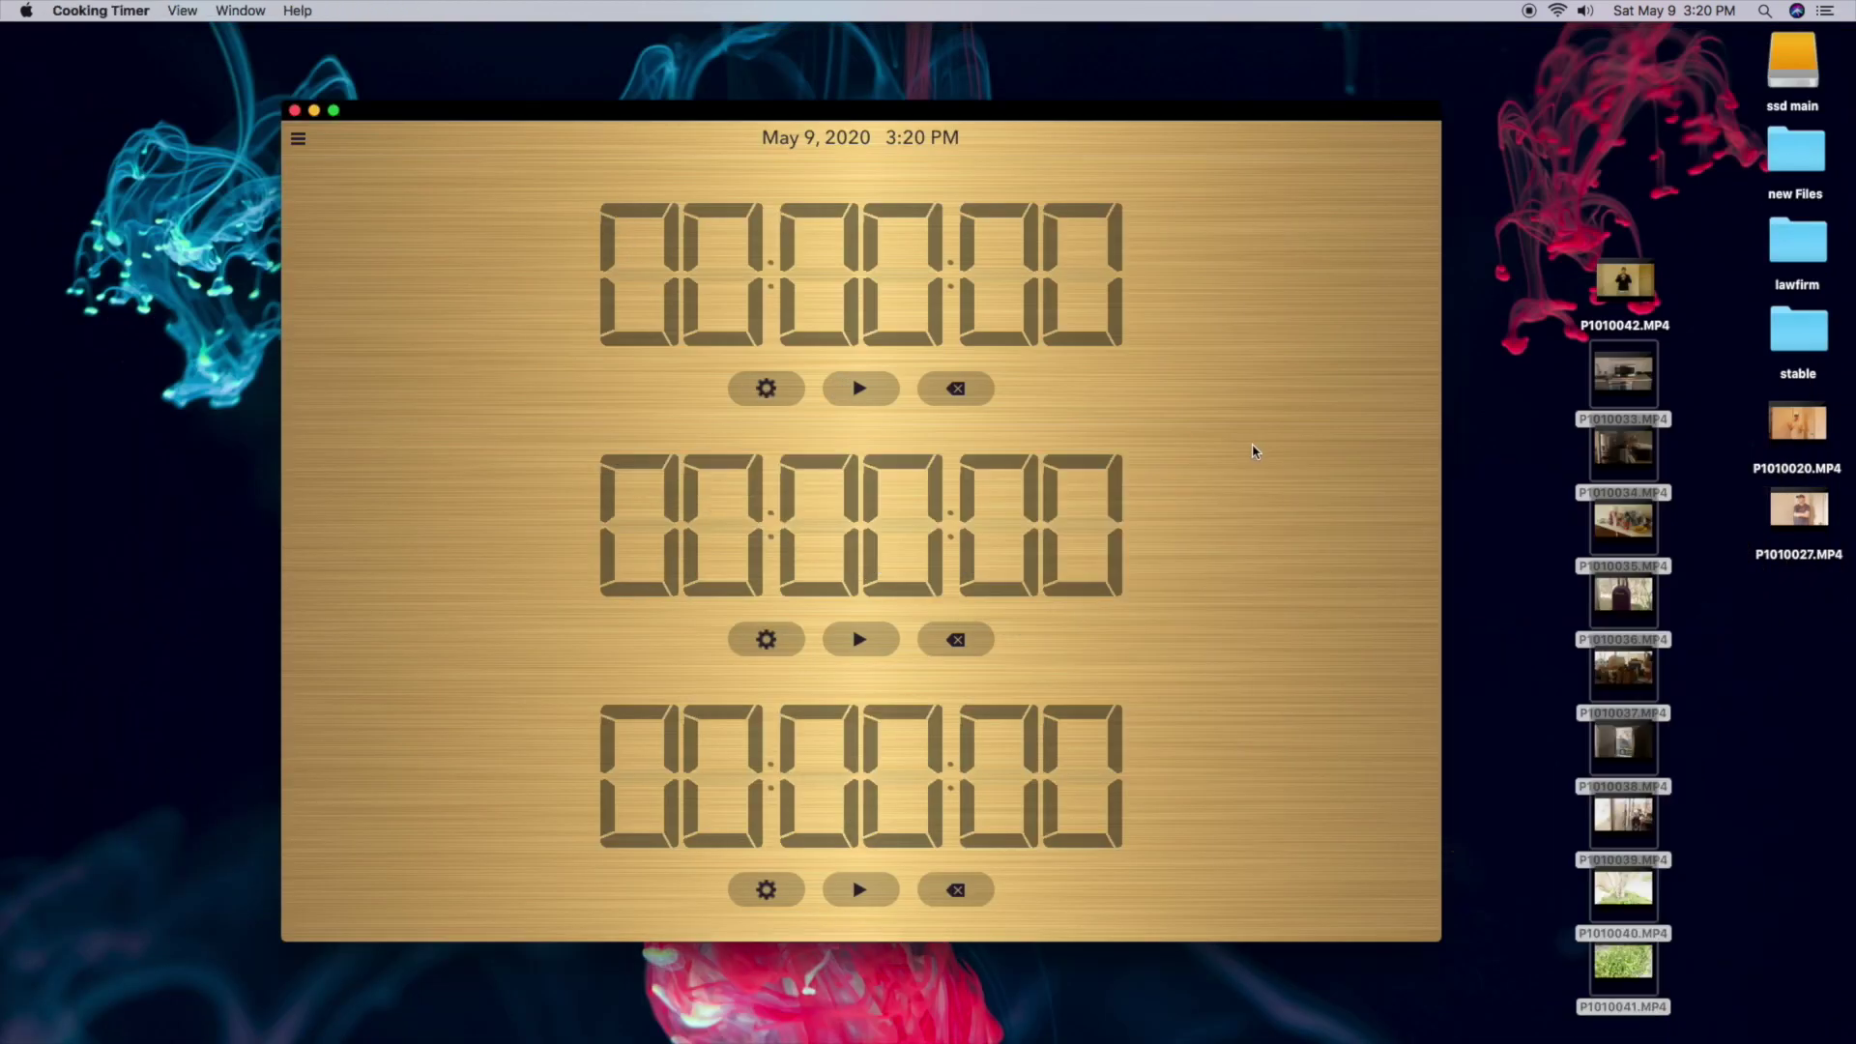
pyautogui.click(876, 390)
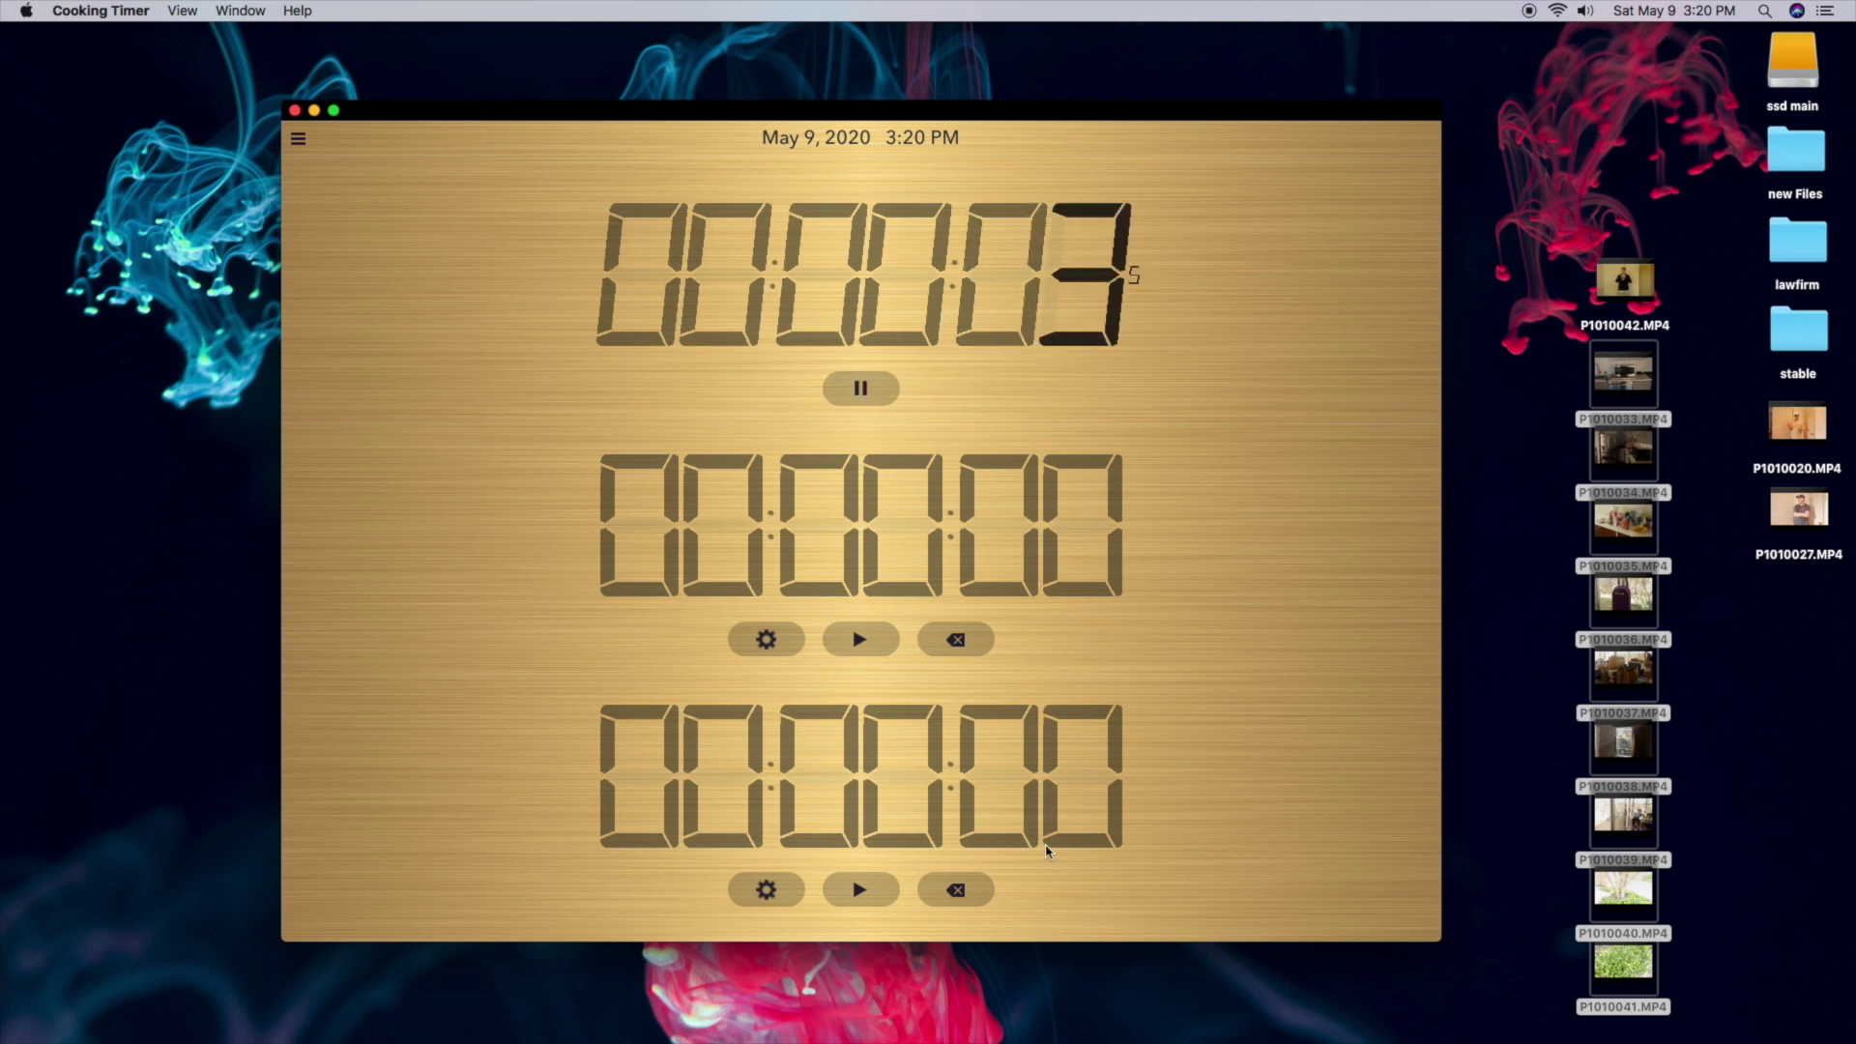
pyautogui.moveTo(979, 1041)
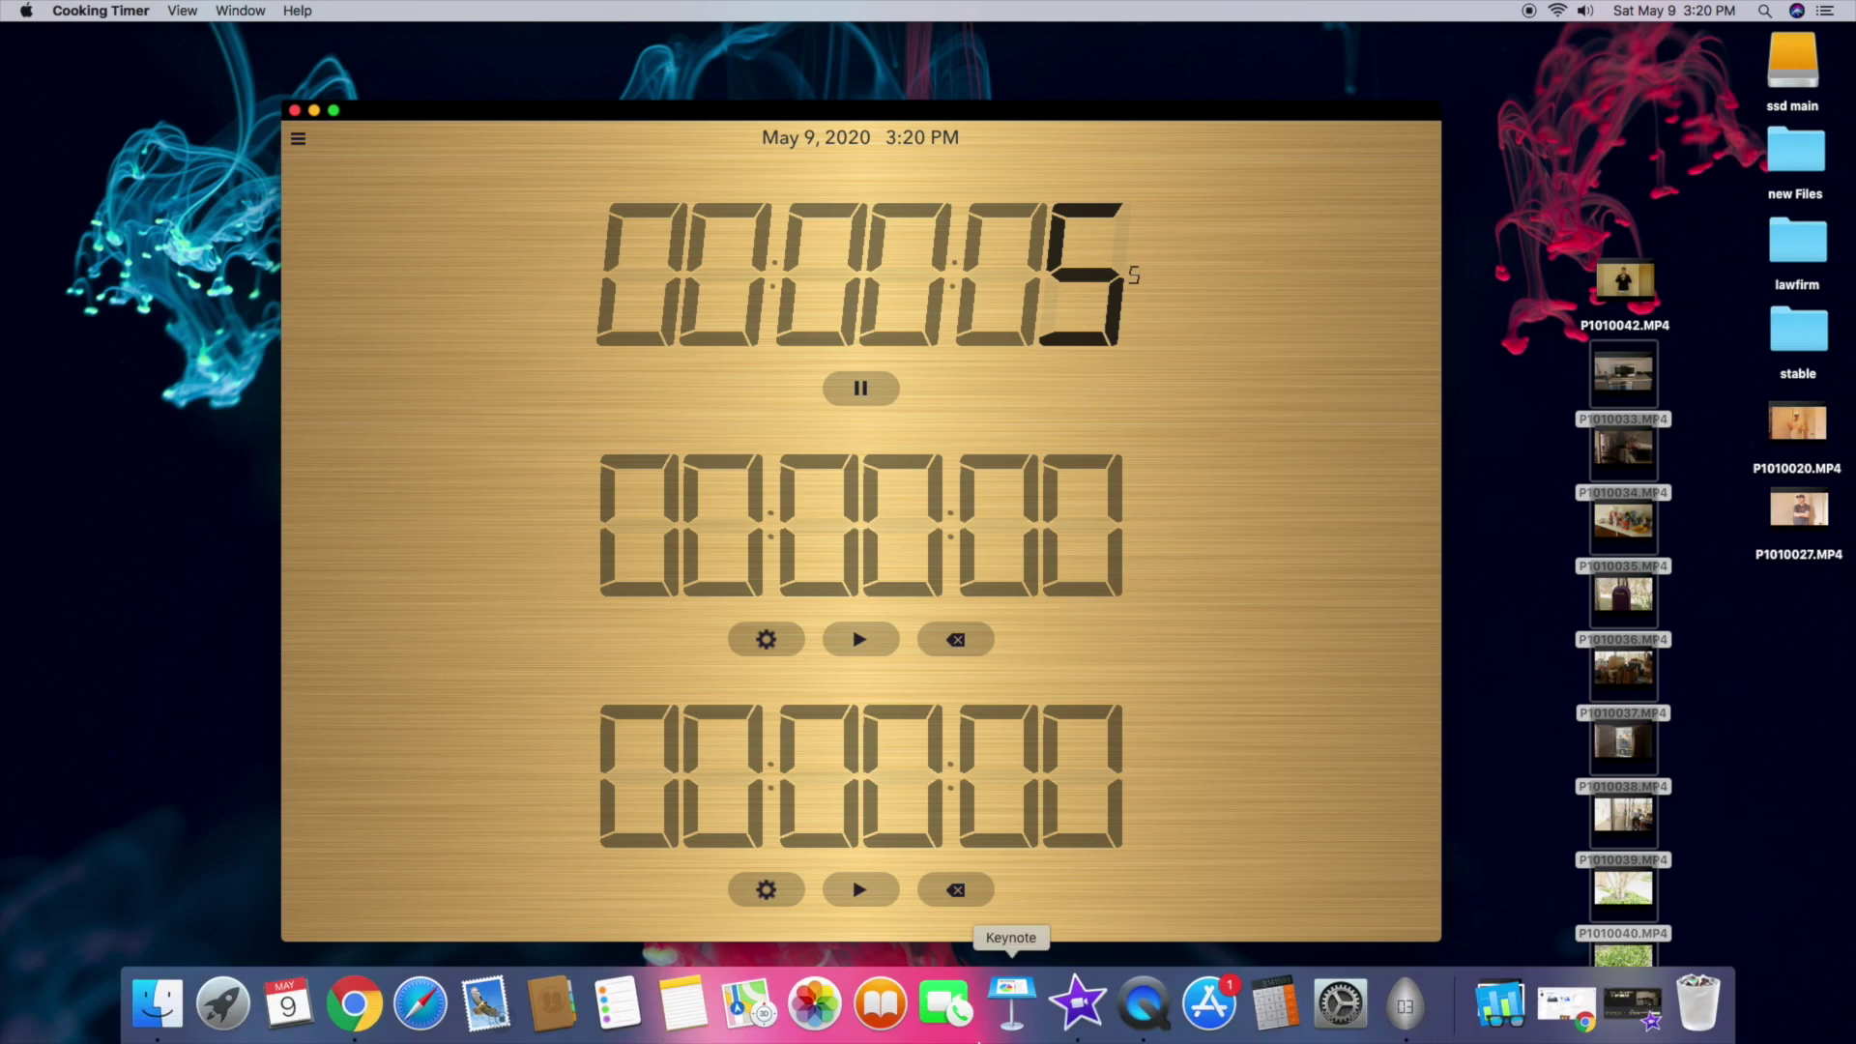
pyautogui.click(1078, 1006)
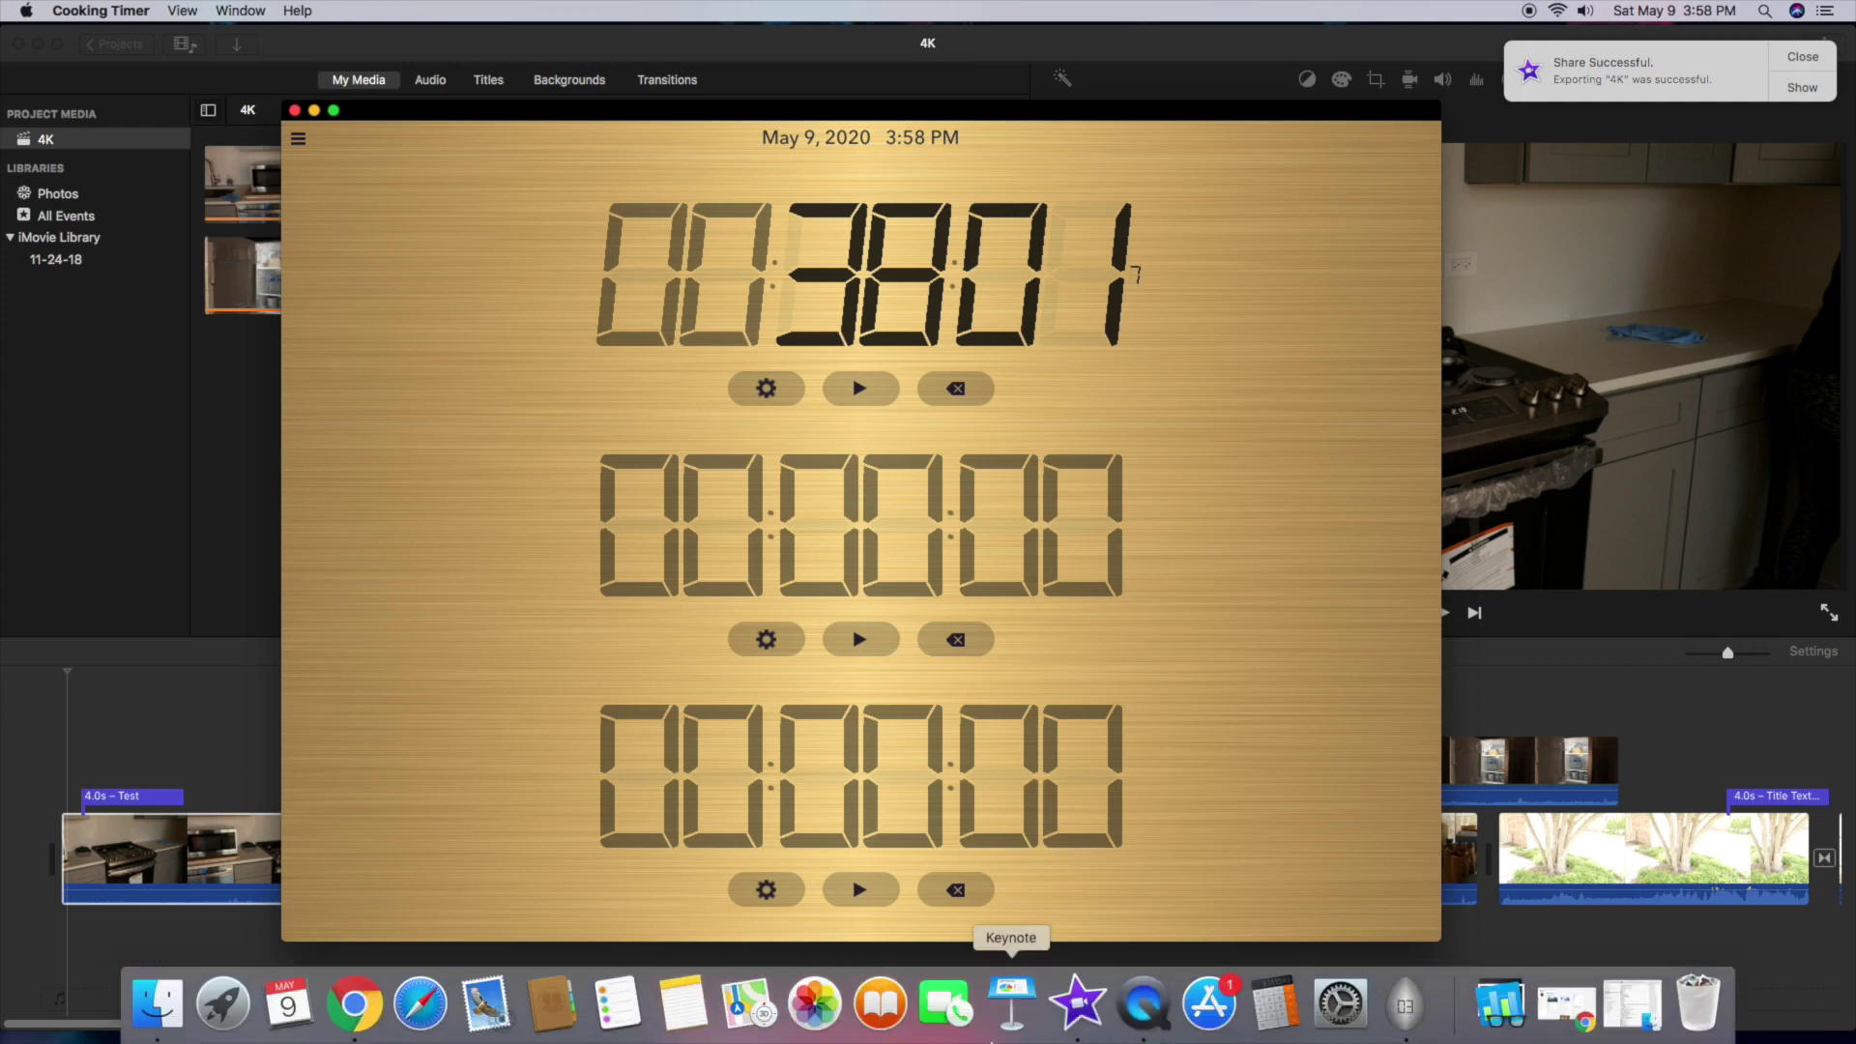
# - Open the Calculator app from Launchpad's first page of applications
pyautogui.click(235, 1022)
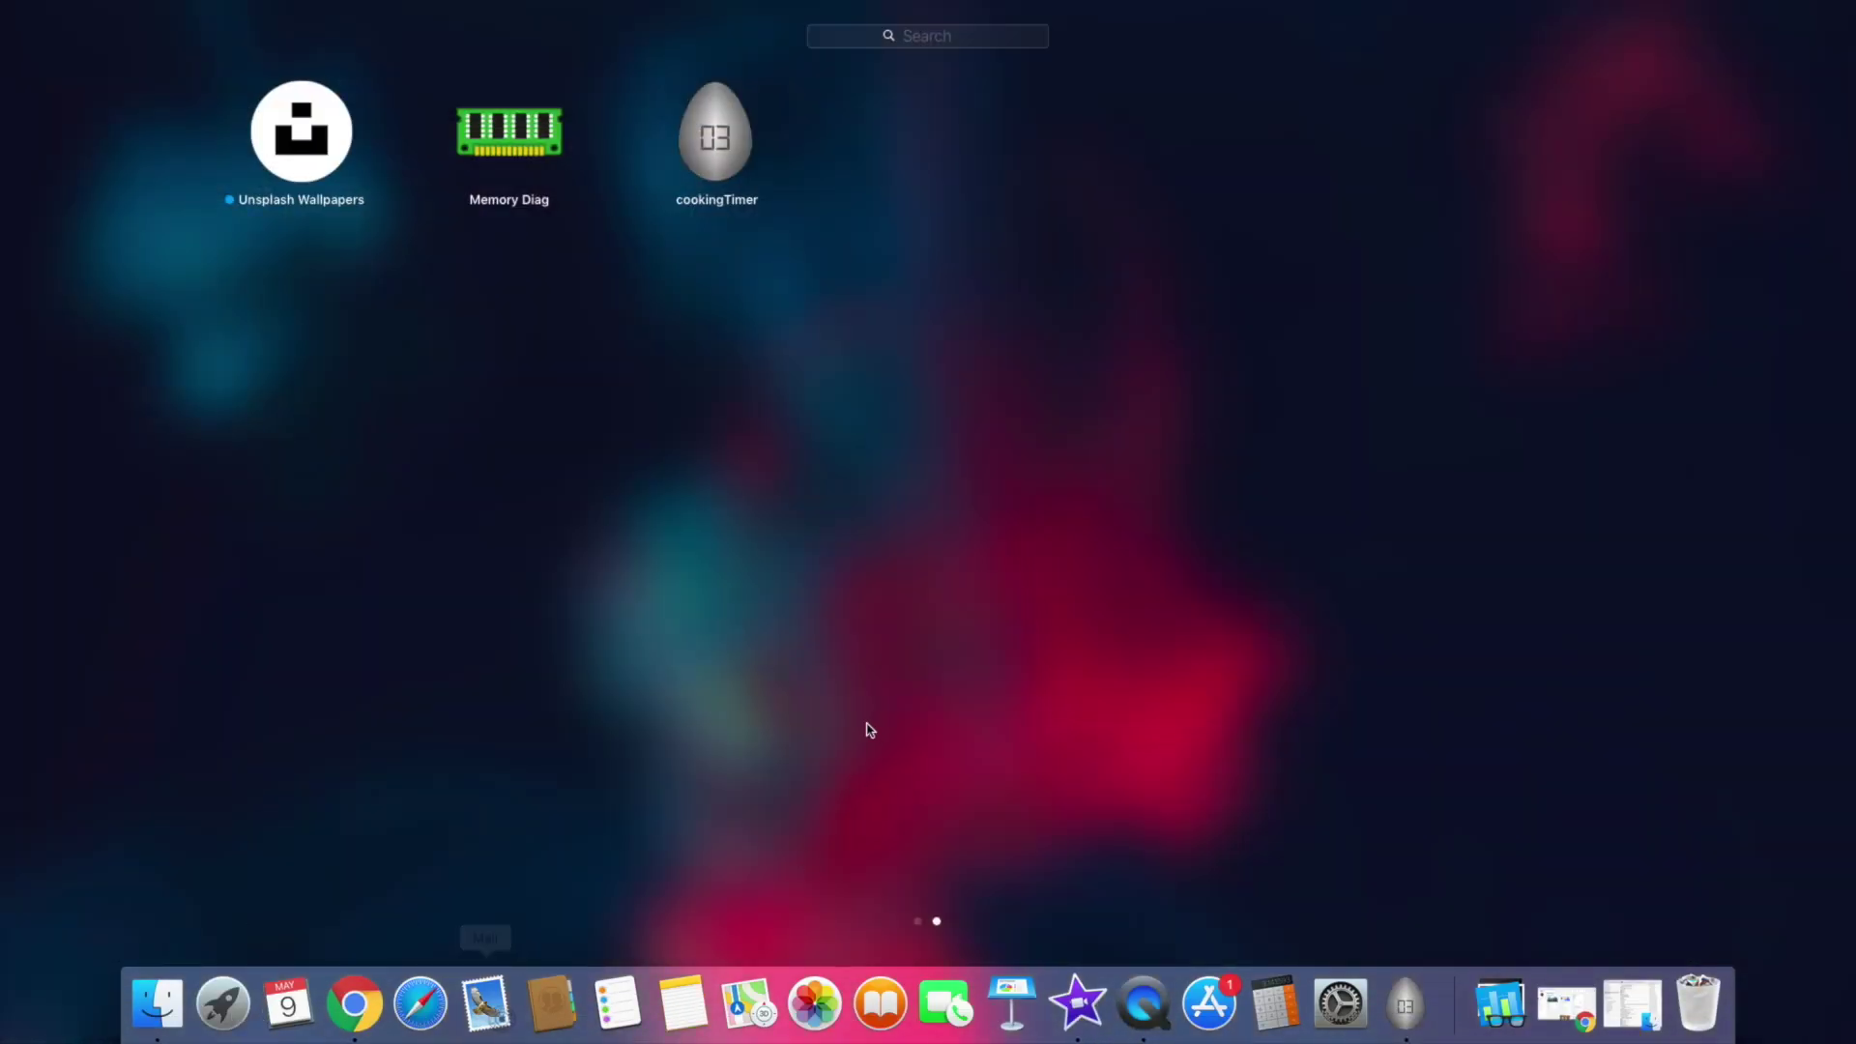
pyautogui.click(506, 410)
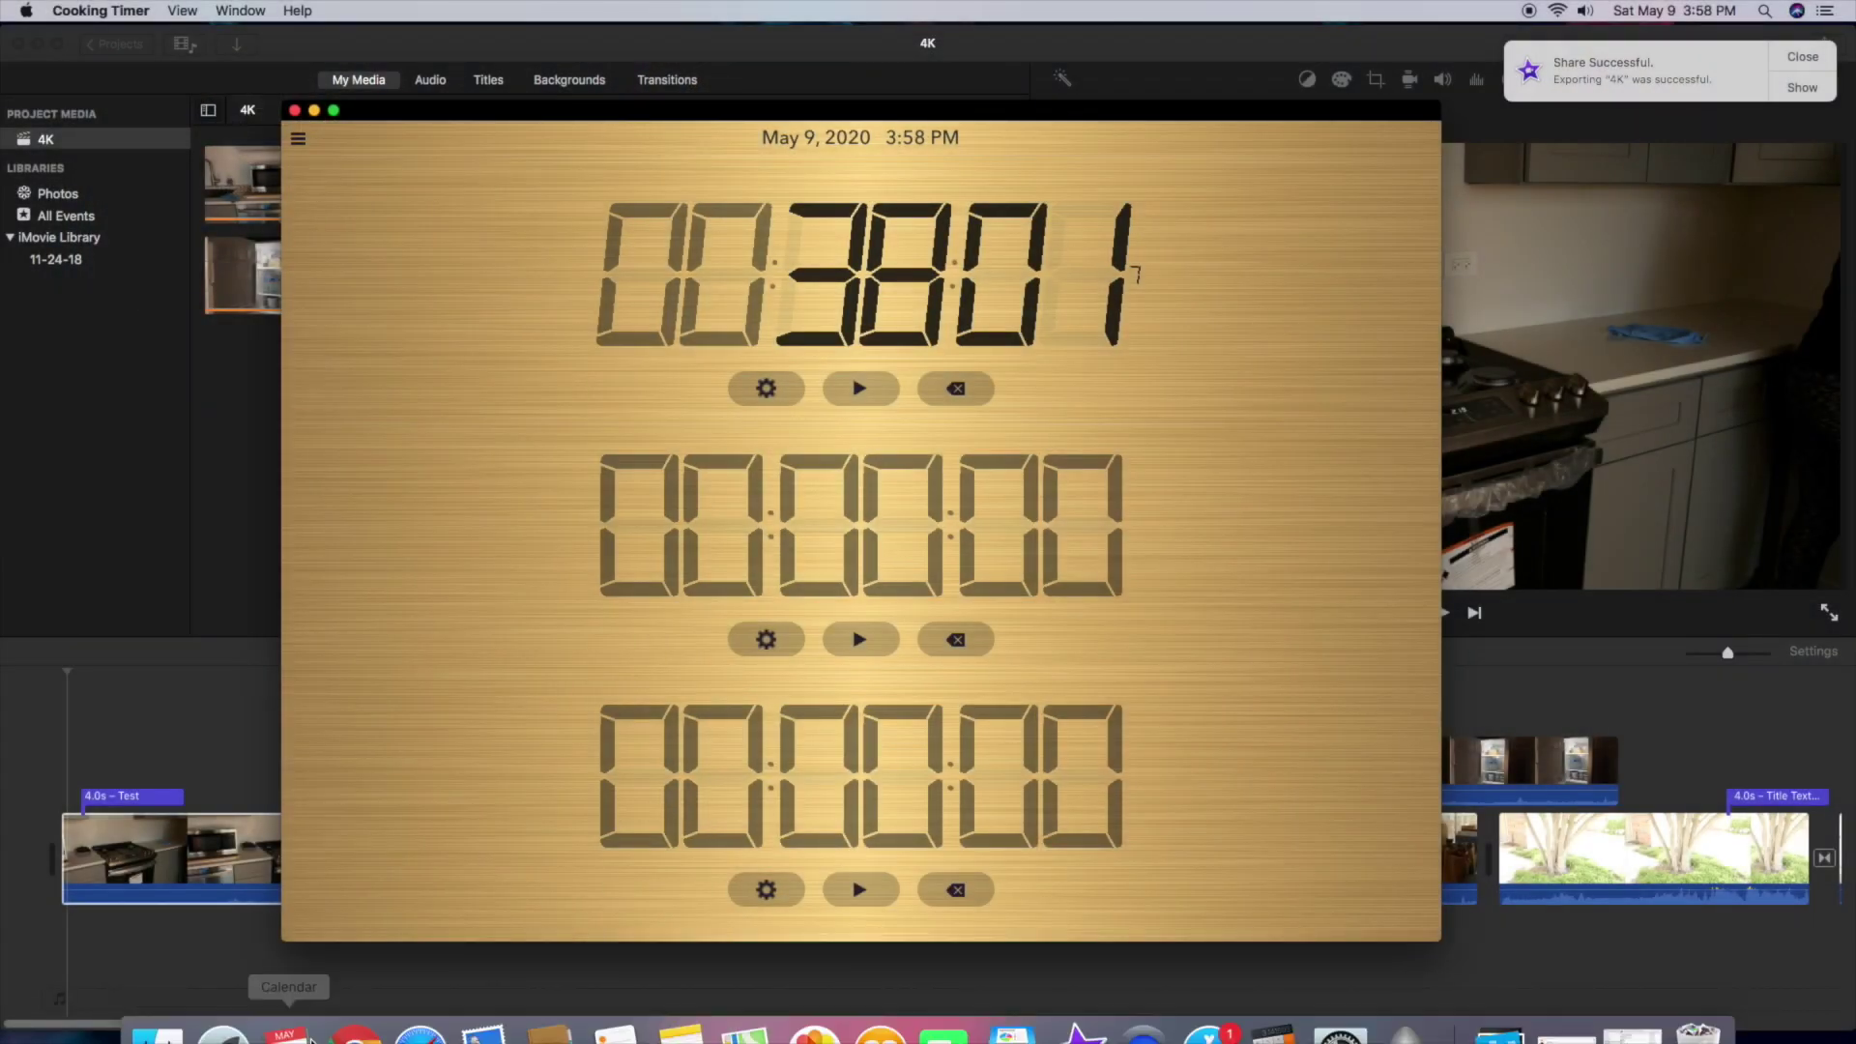
pyautogui.click(224, 1004)
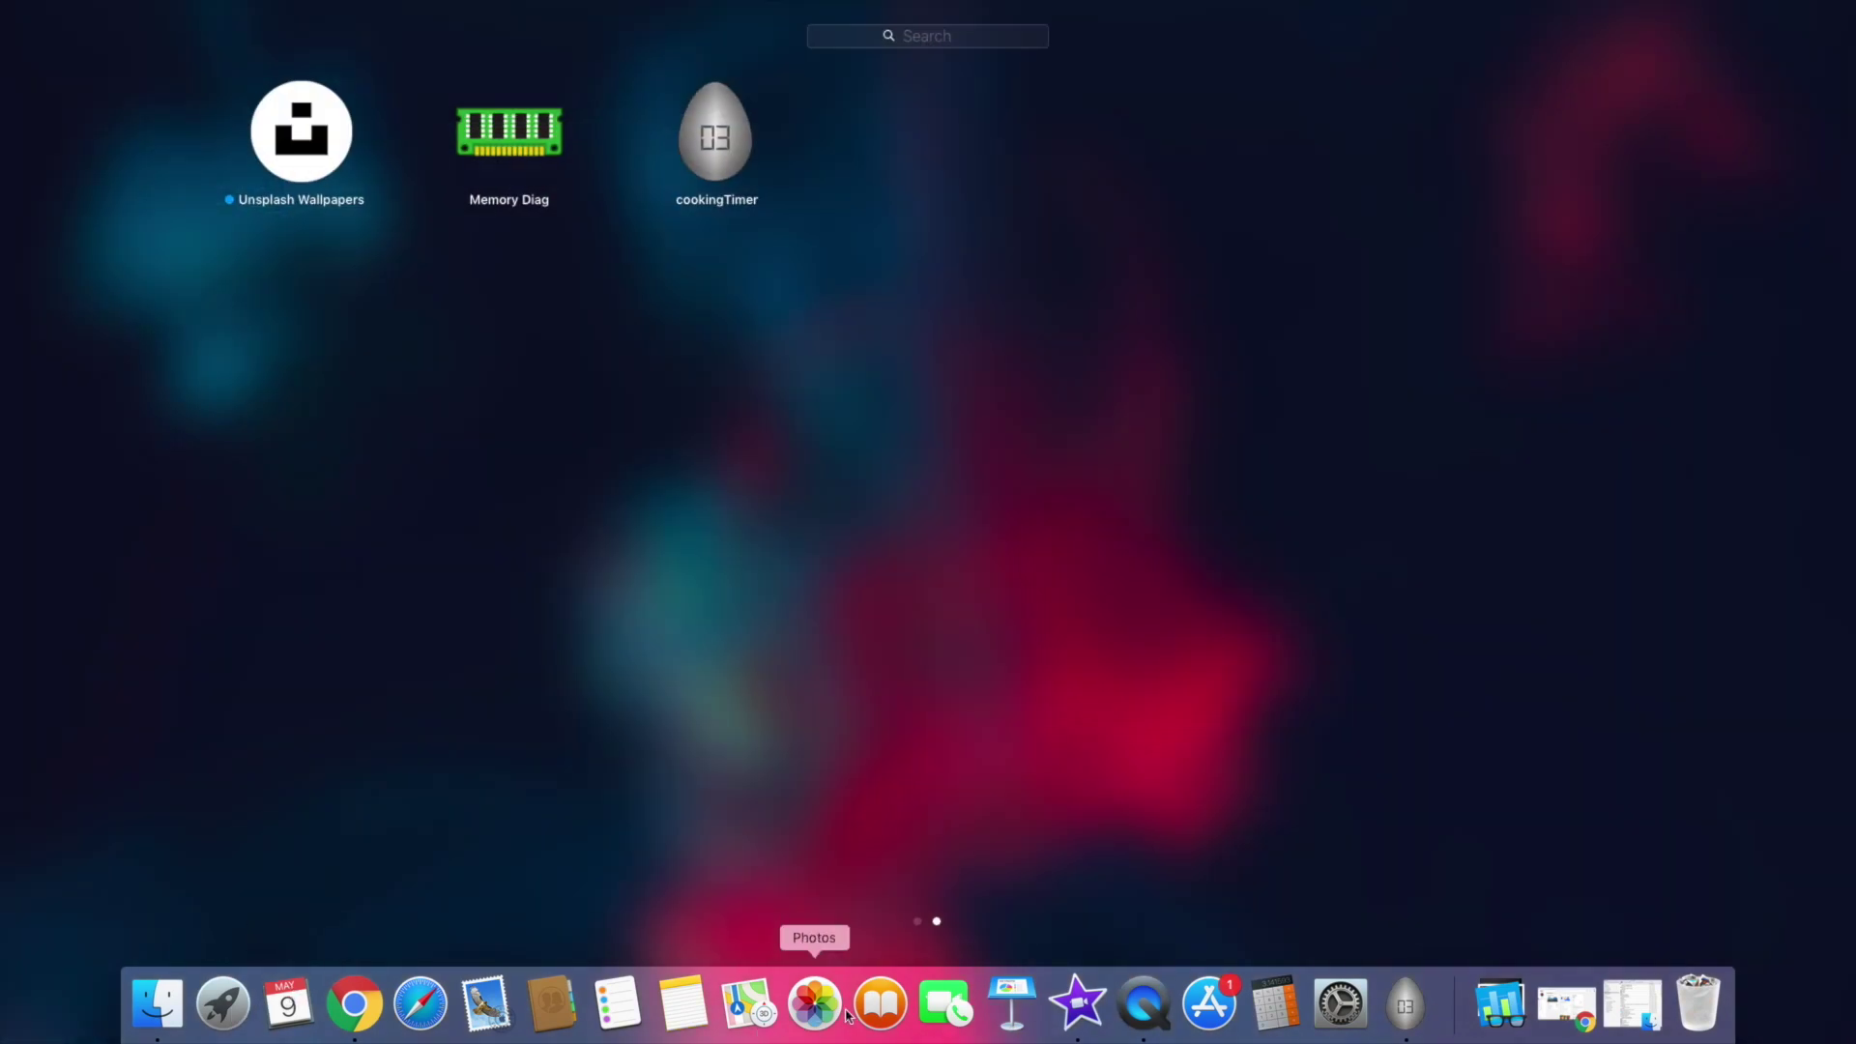
pyautogui.click(918, 921)
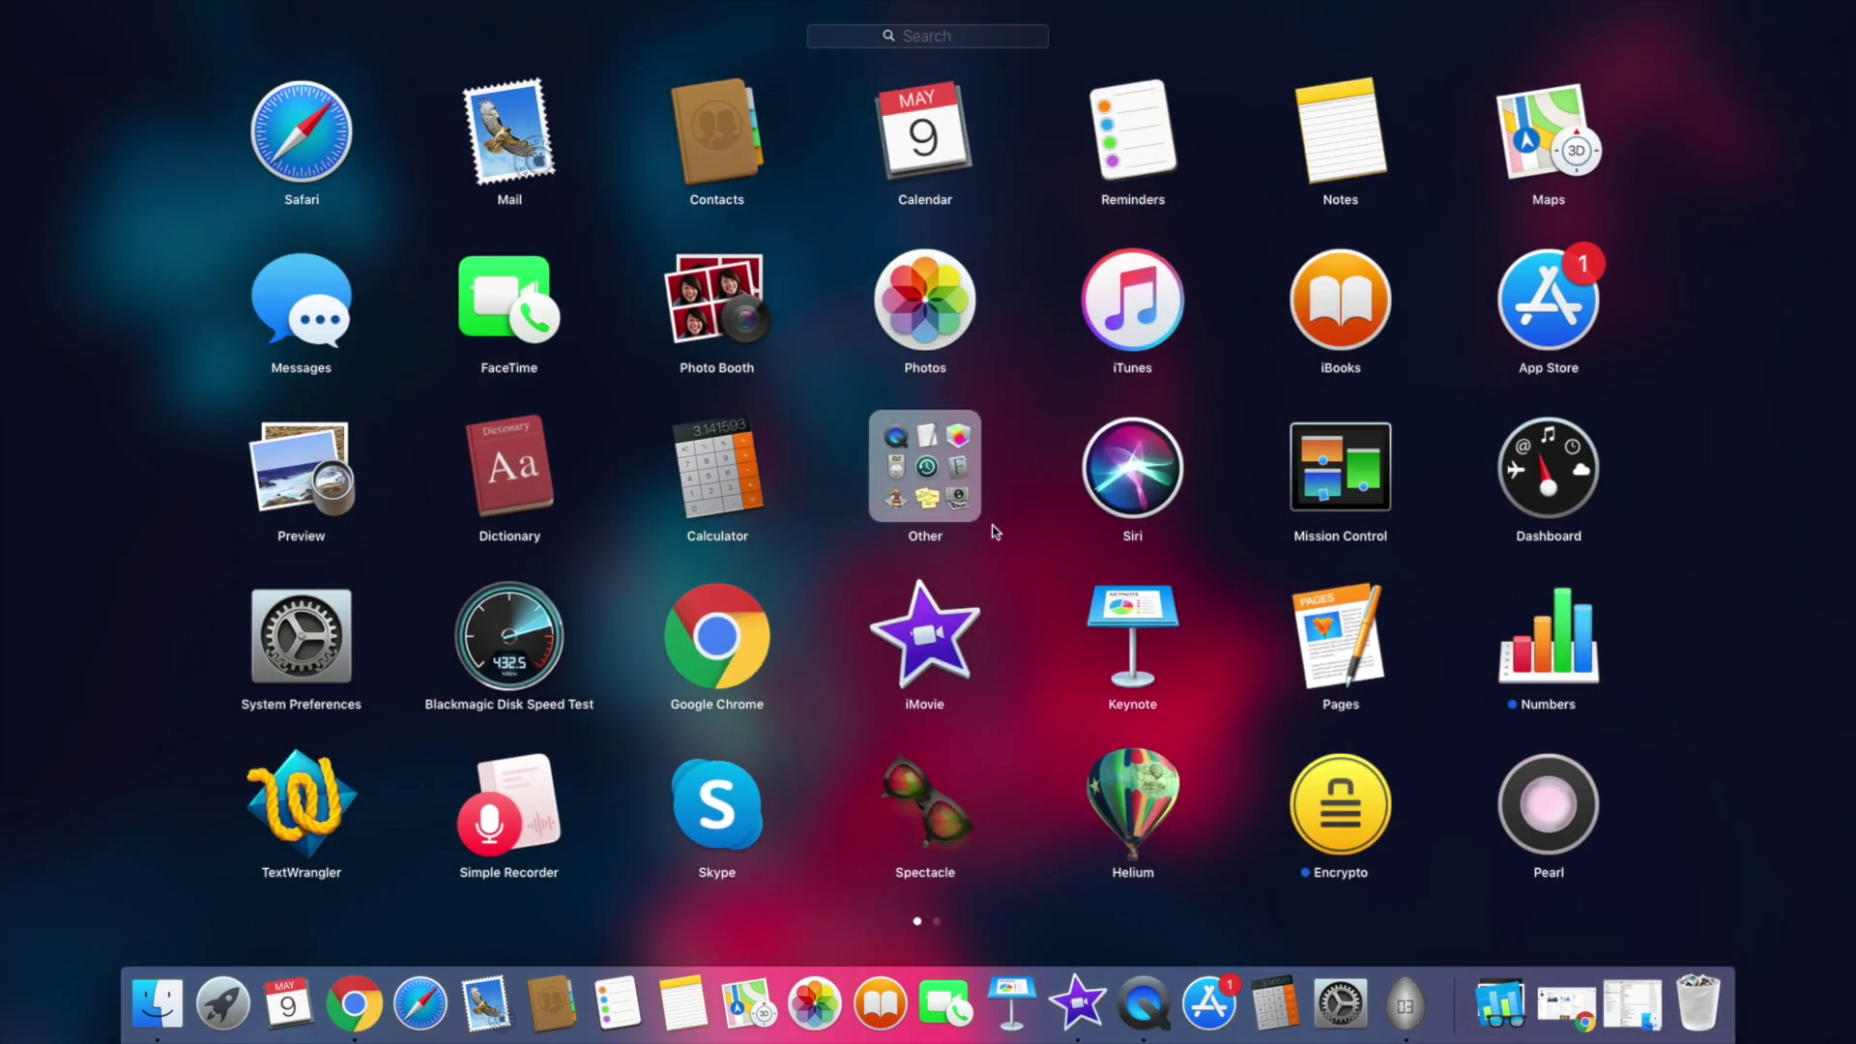
pyautogui.click(656, 455)
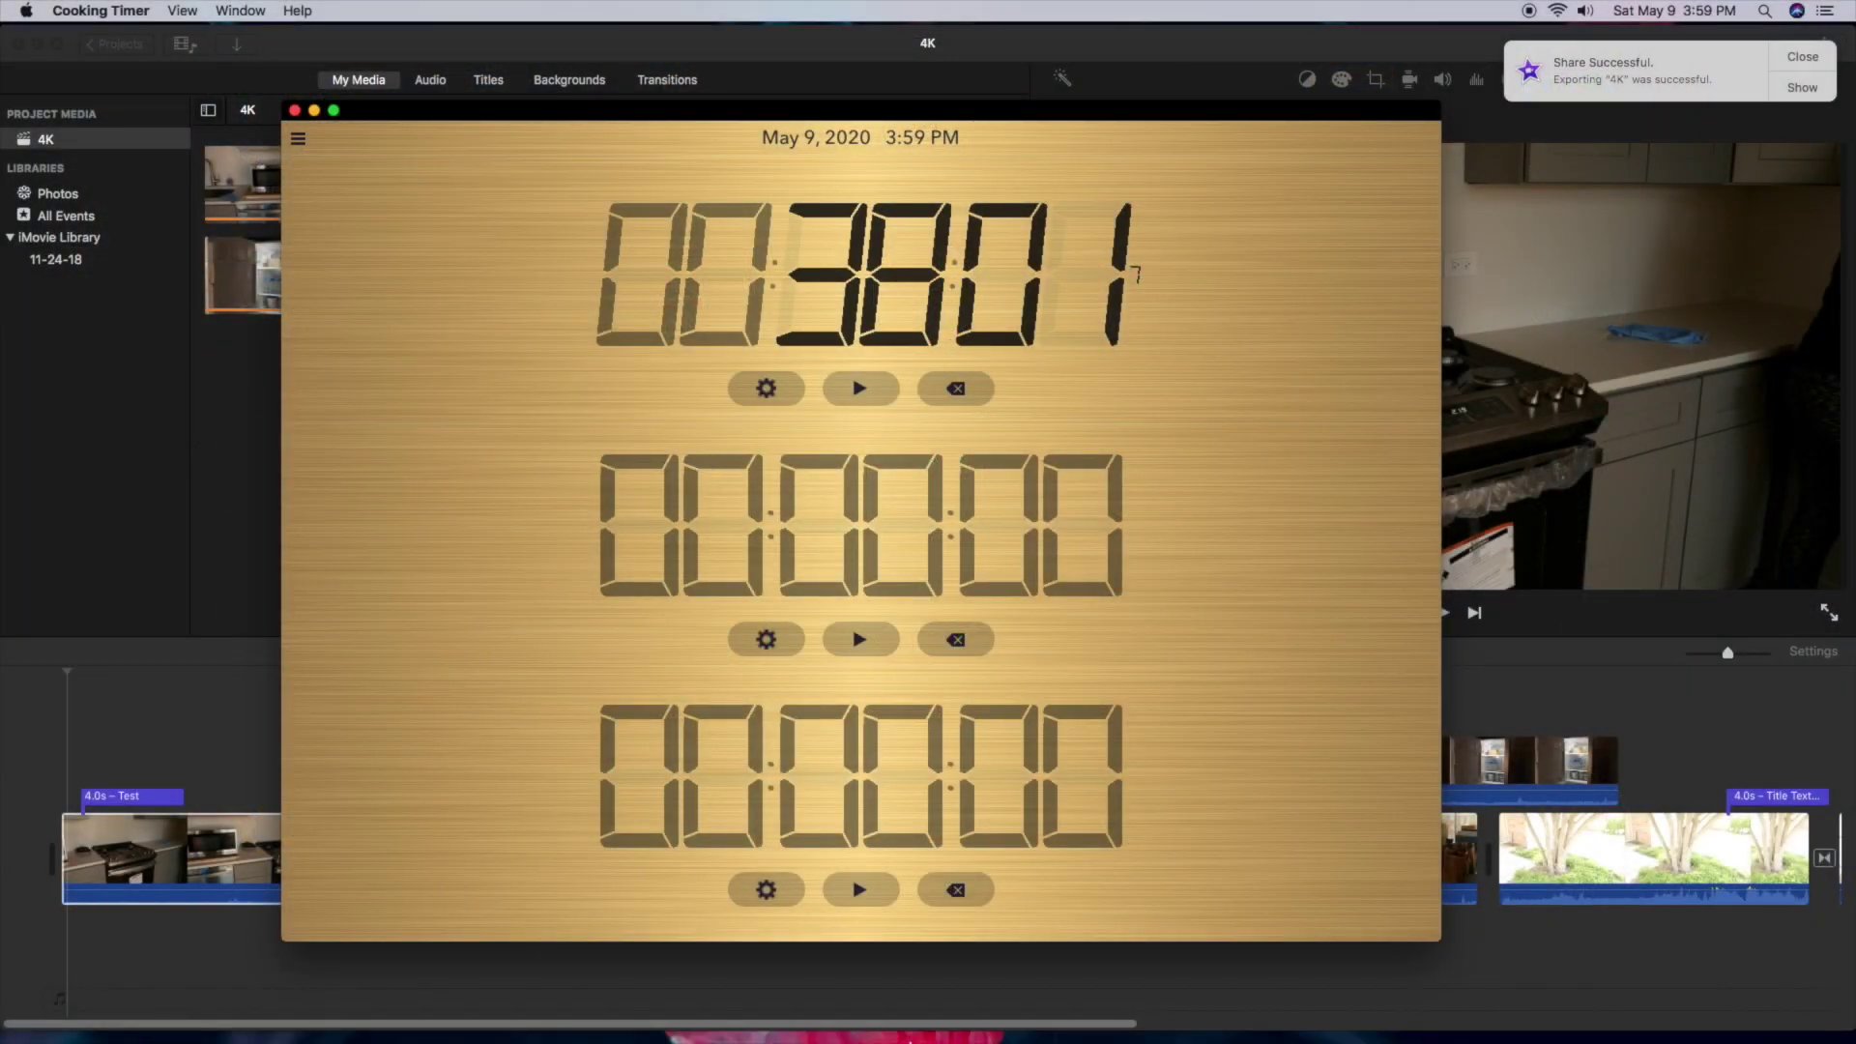
pyautogui.click(255, 1000)
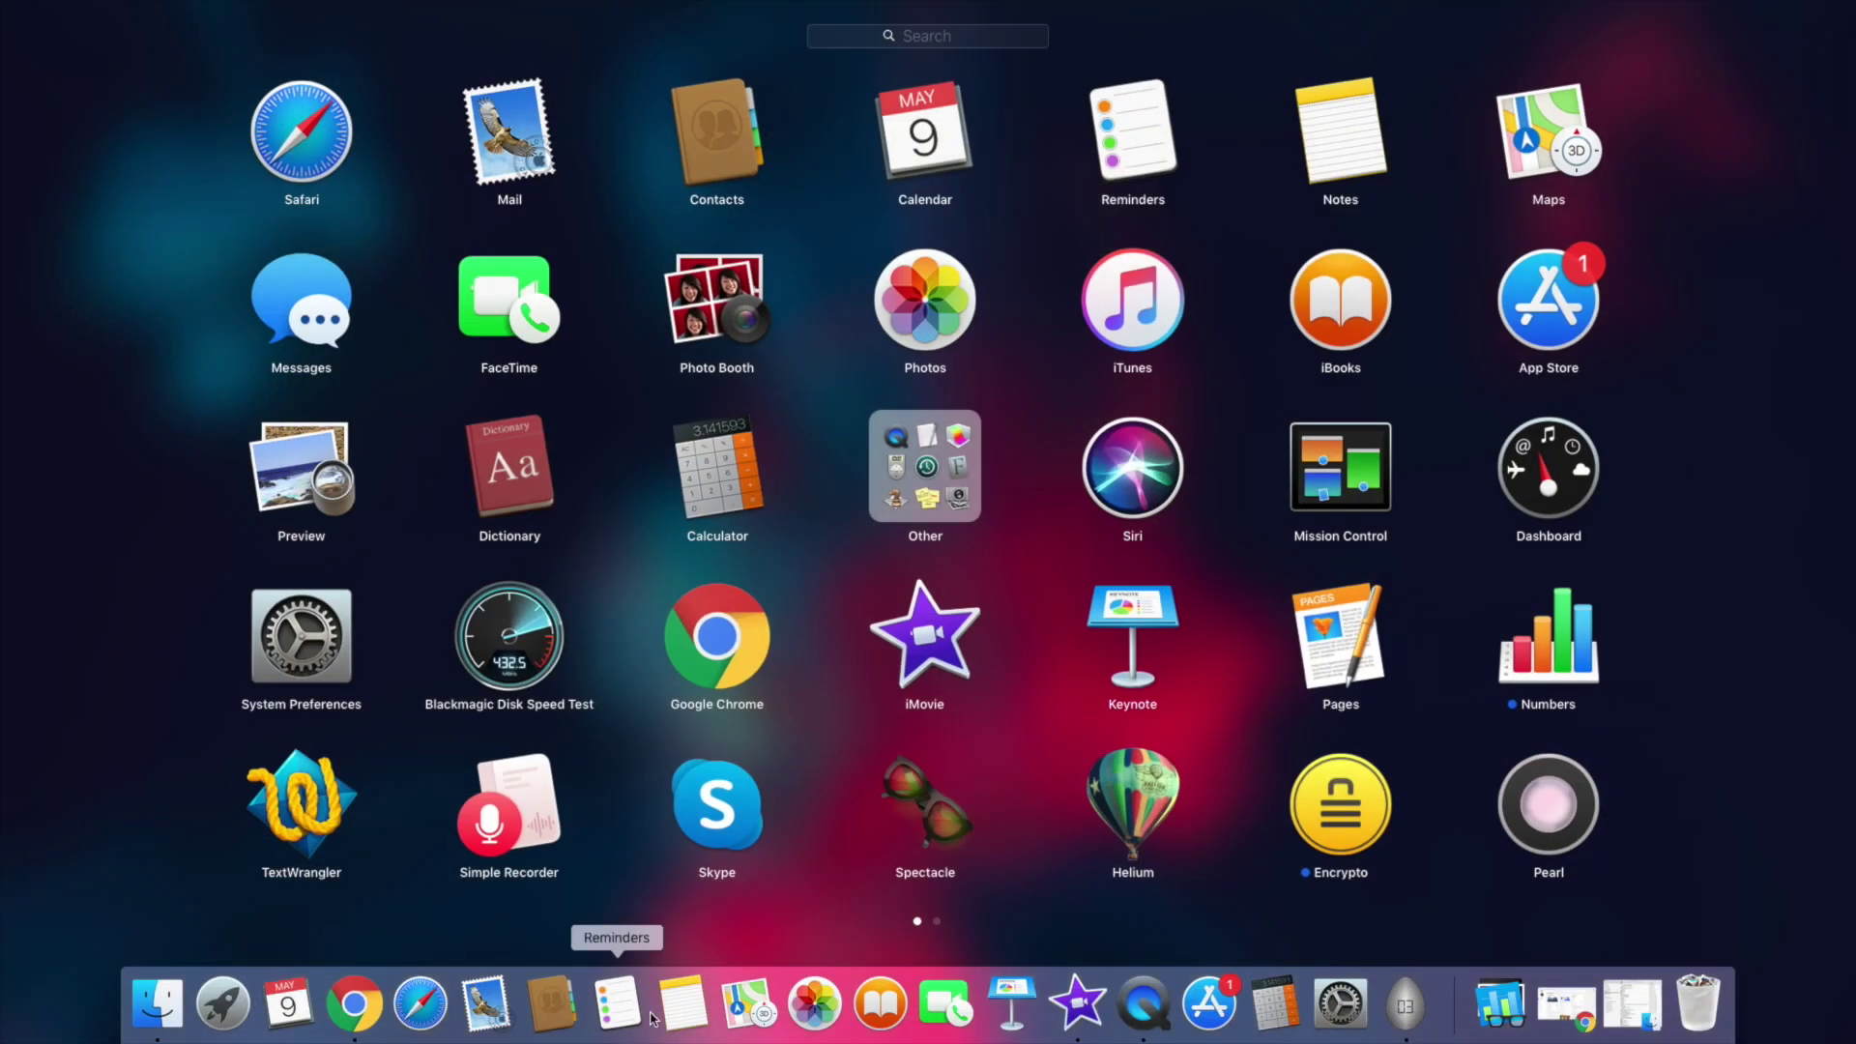
pyautogui.click(709, 466)
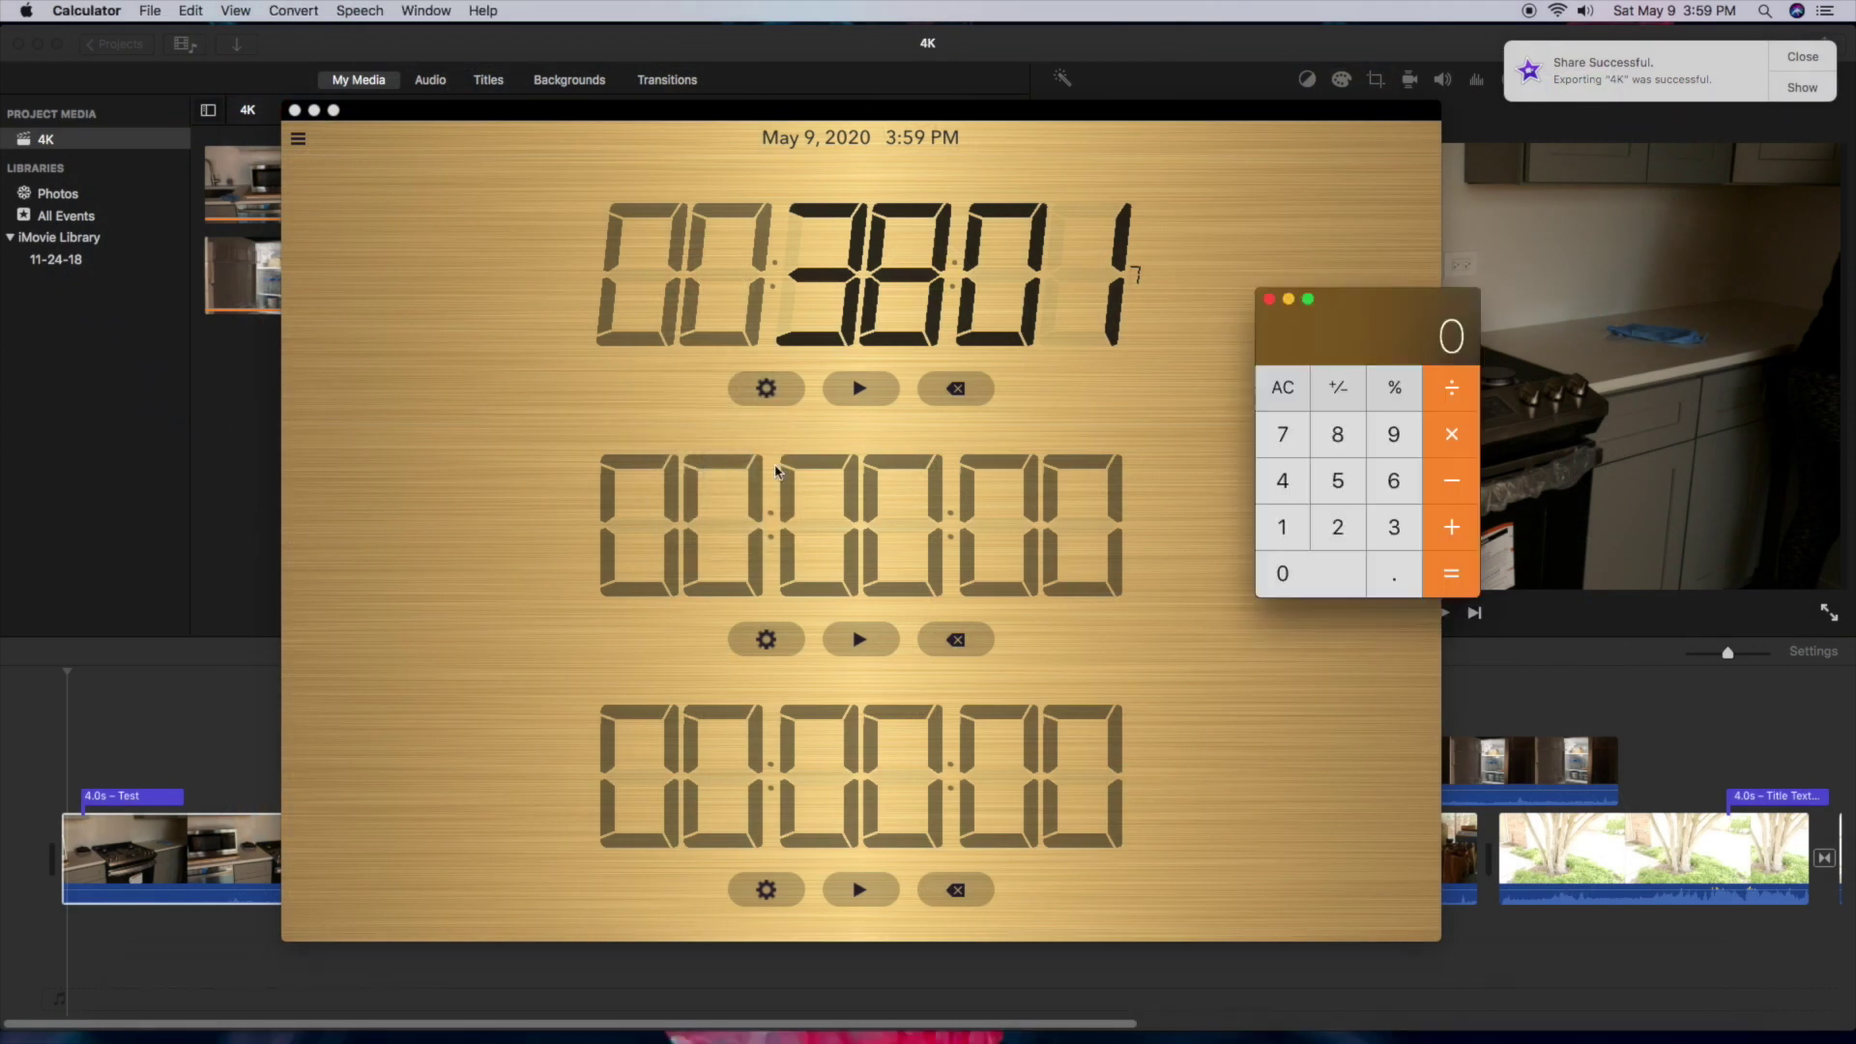
# - Calculate 38 divided by 1.5 to get the export minutes per minute of video
pyautogui.click(1393, 533)
pyautogui.click(1338, 435)
pyautogui.click(1458, 397)
pyautogui.click(1299, 527)
pyautogui.click(1390, 578)
pyautogui.click(1341, 481)
pyautogui.click(1450, 580)
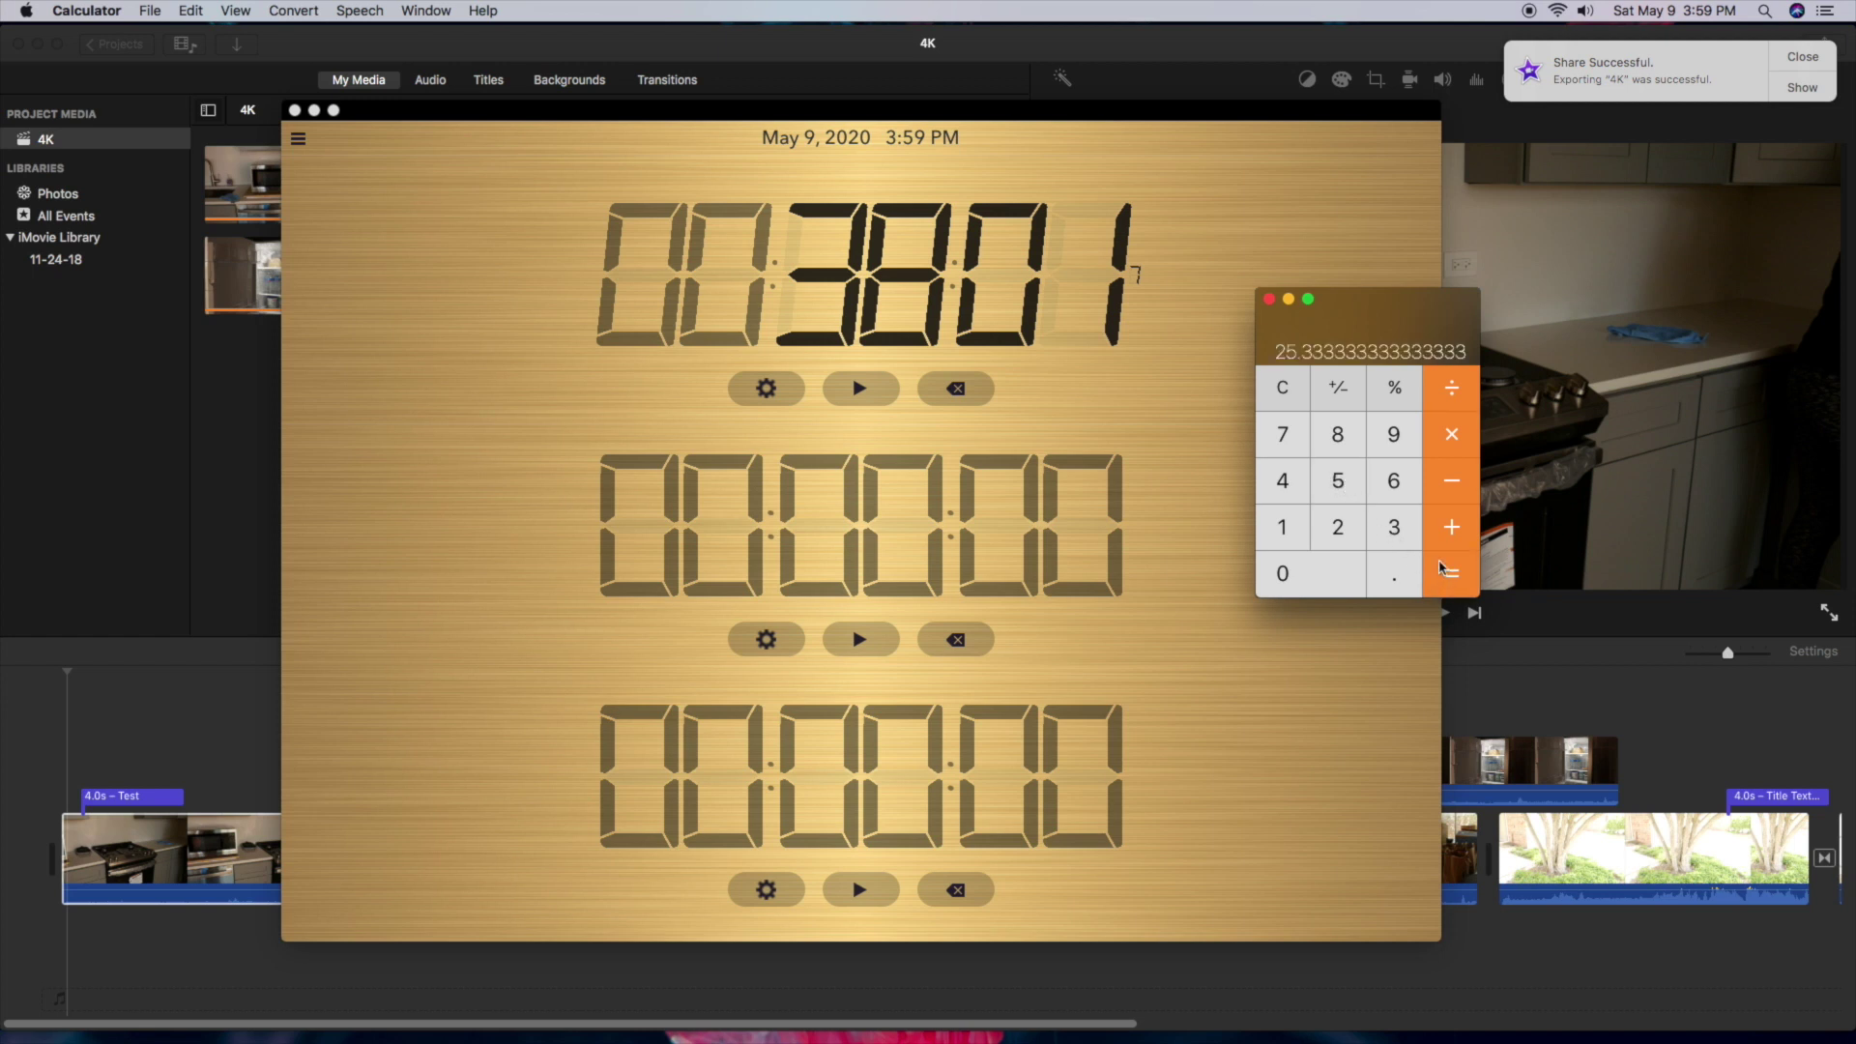
# - Multiply 10 by 25 to estimate the export time for a ten-minute video
pyautogui.click(1294, 534)
pyautogui.click(1308, 582)
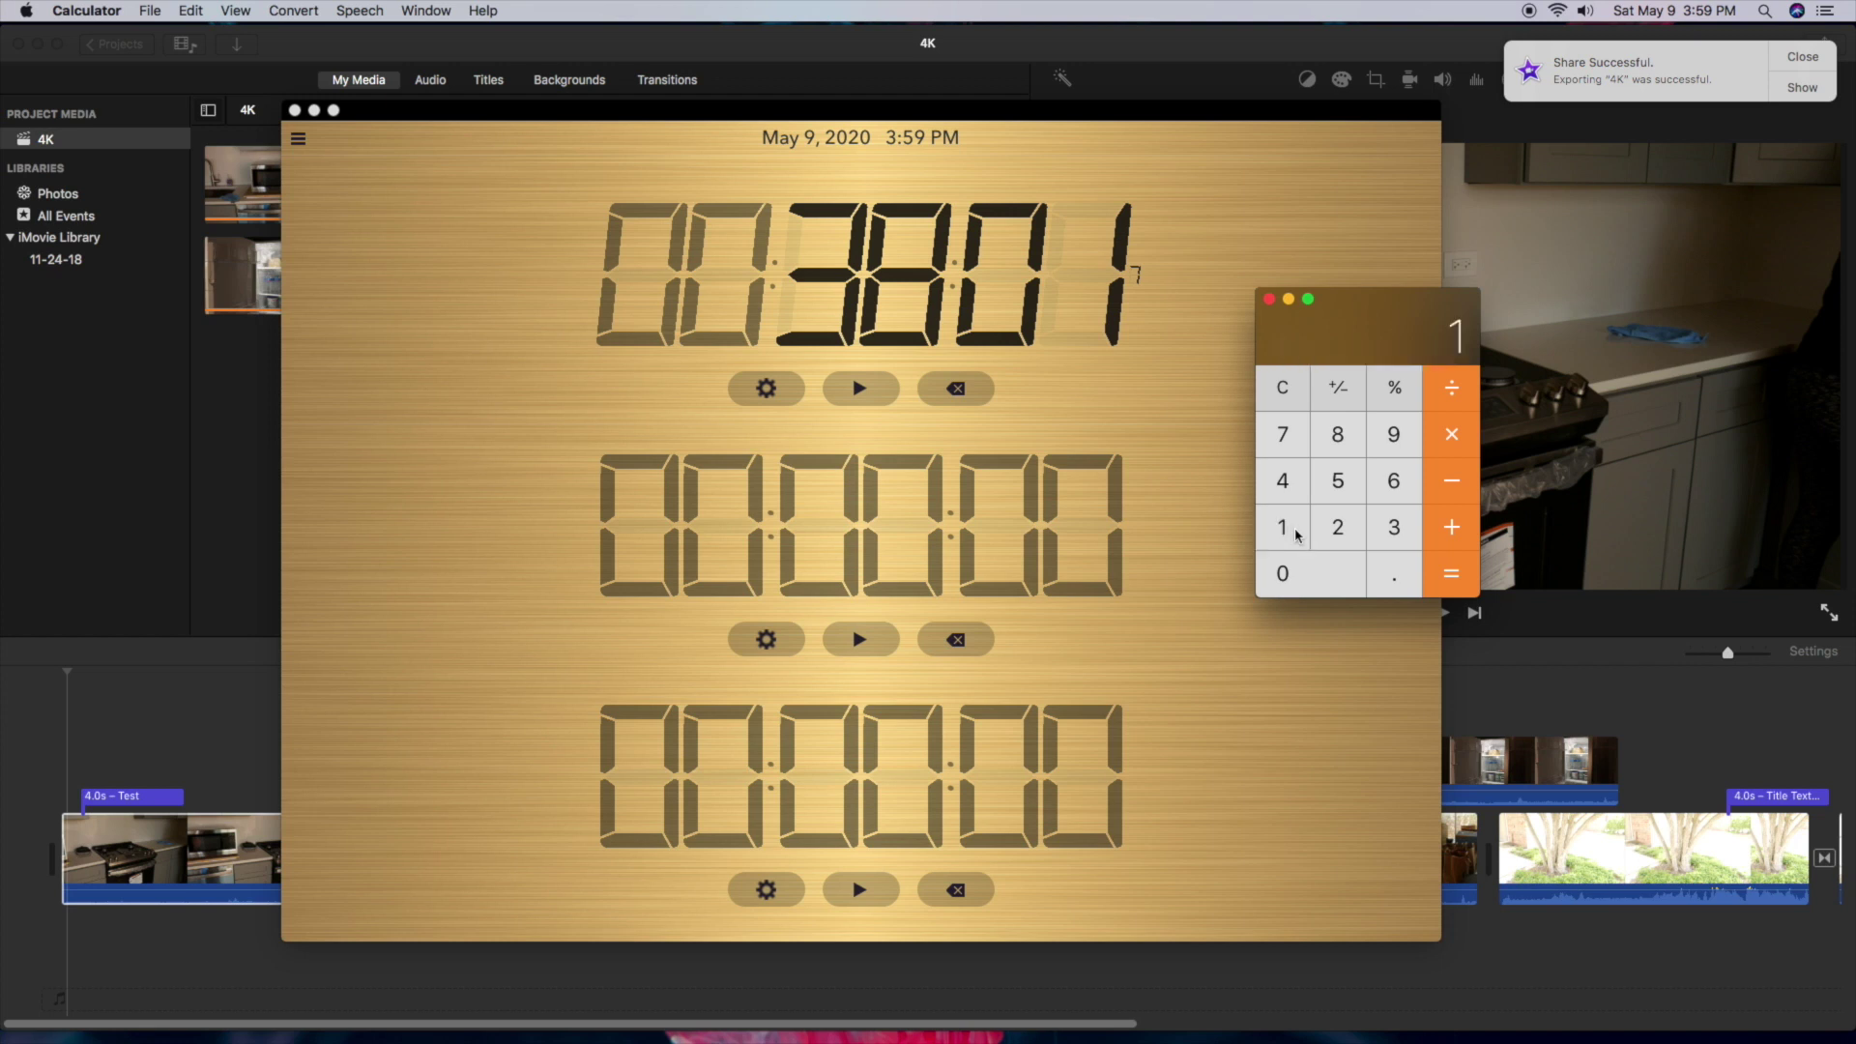
pyautogui.click(1447, 484)
pyautogui.click(1338, 527)
pyautogui.click(1343, 482)
pyautogui.press('0')
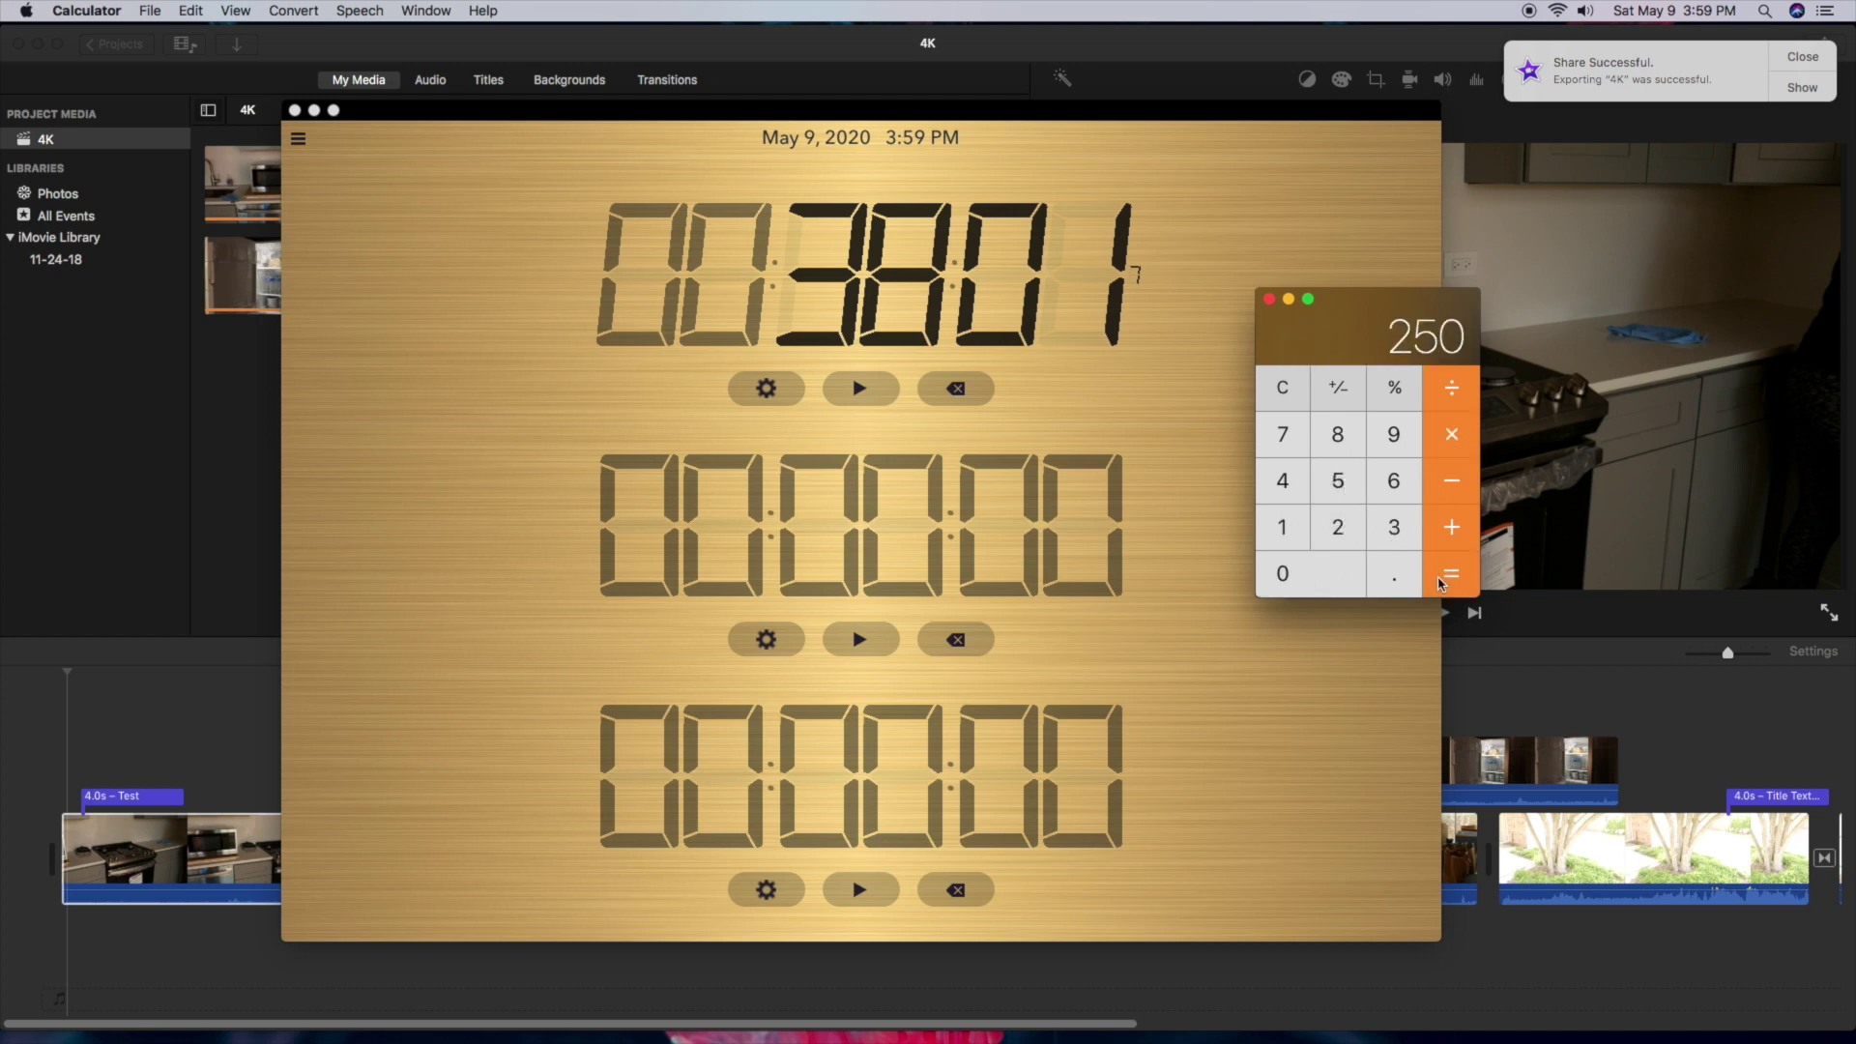